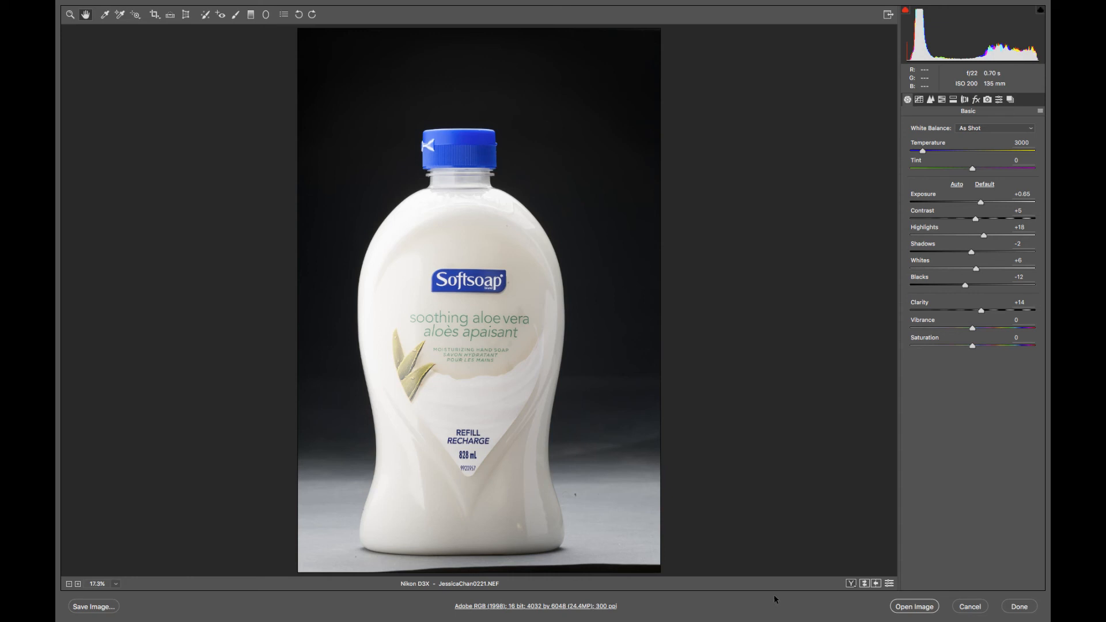
Step: Open the soap bottle photo from Camera Raw into Photoshop and add a new empty layer above the background
click(915, 607)
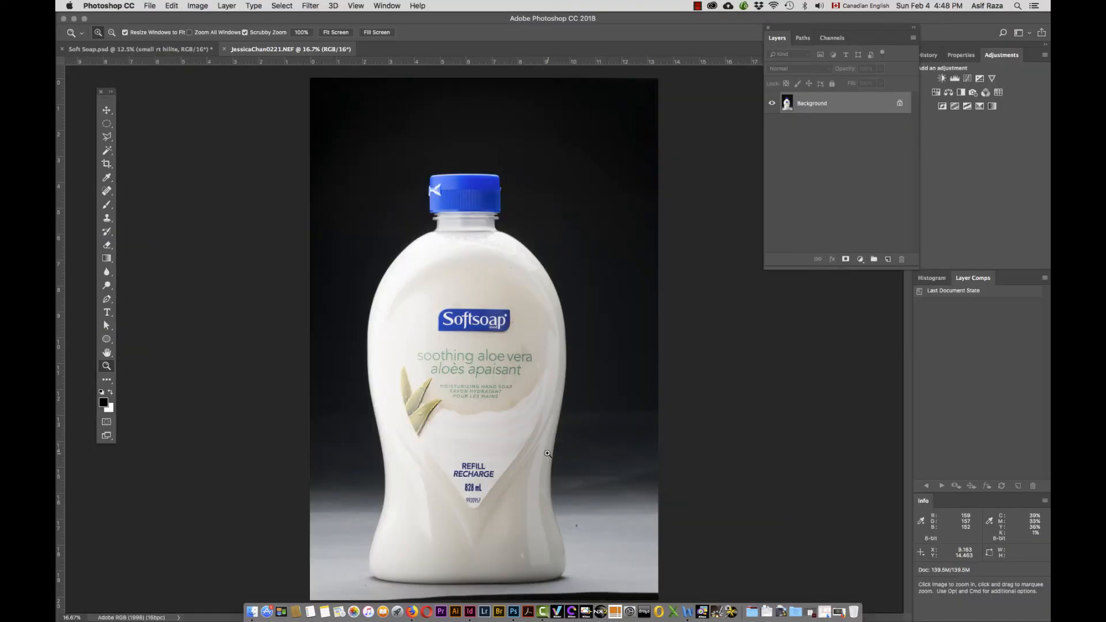
click(559, 515)
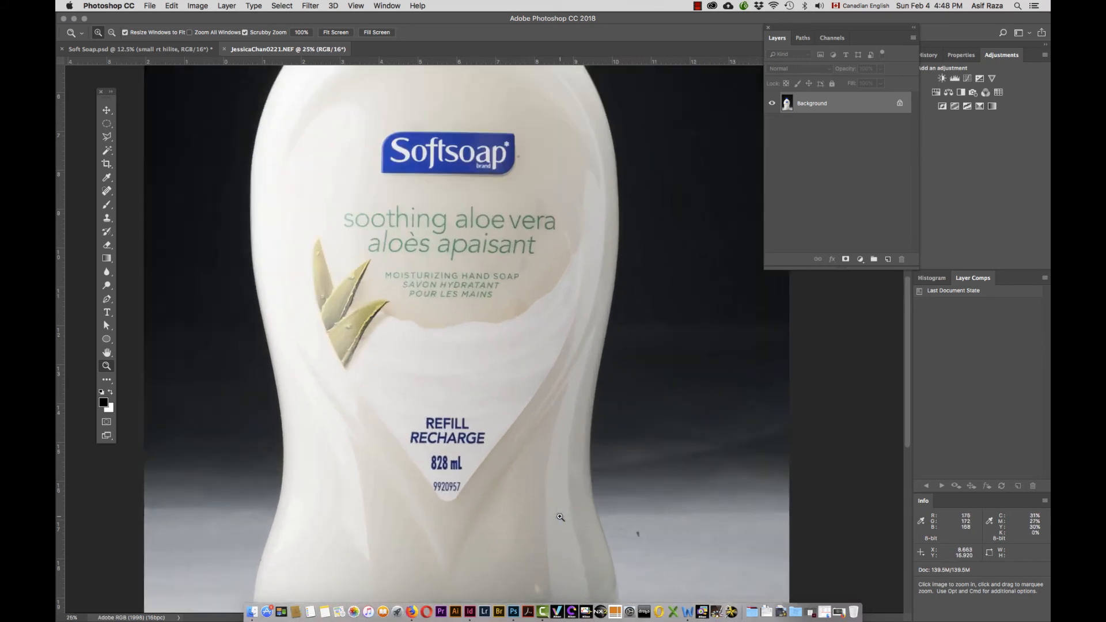
drag(559, 517, 527, 432)
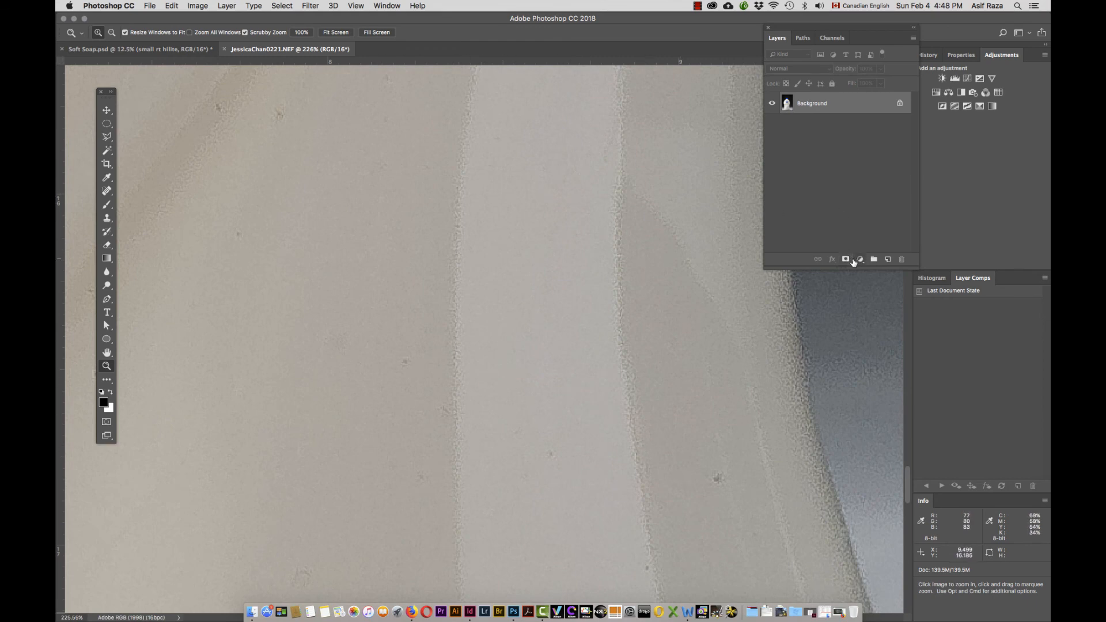
click(888, 260)
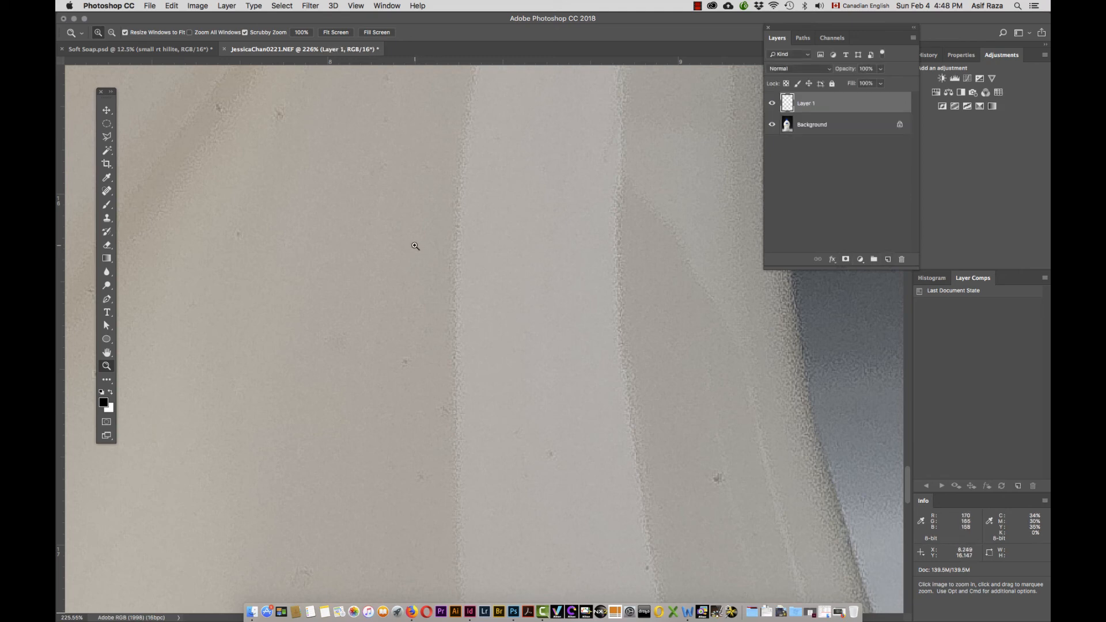
Step: With the Spot Healing Brush at size 40, remove the dark speck and small spots from the grey backdrop and the bottle's lower right side
click(106, 192)
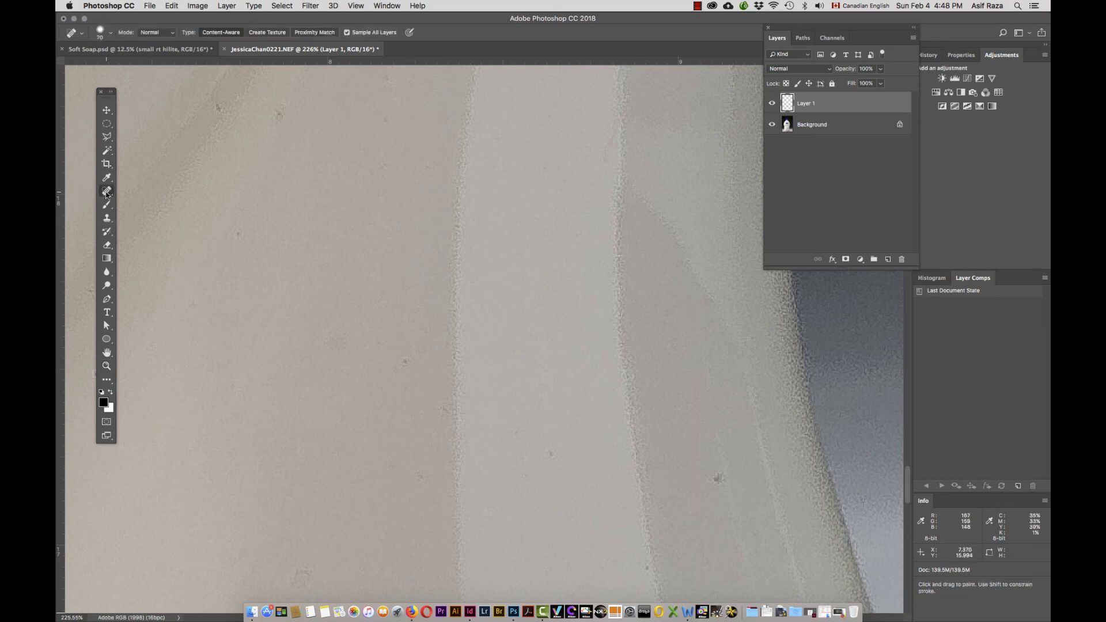
key(bracketleft)
key(bracketleft)
key(bracketleft)
key(super+minus)
key(super+minus)
key(super+minus)
key(super+minus)
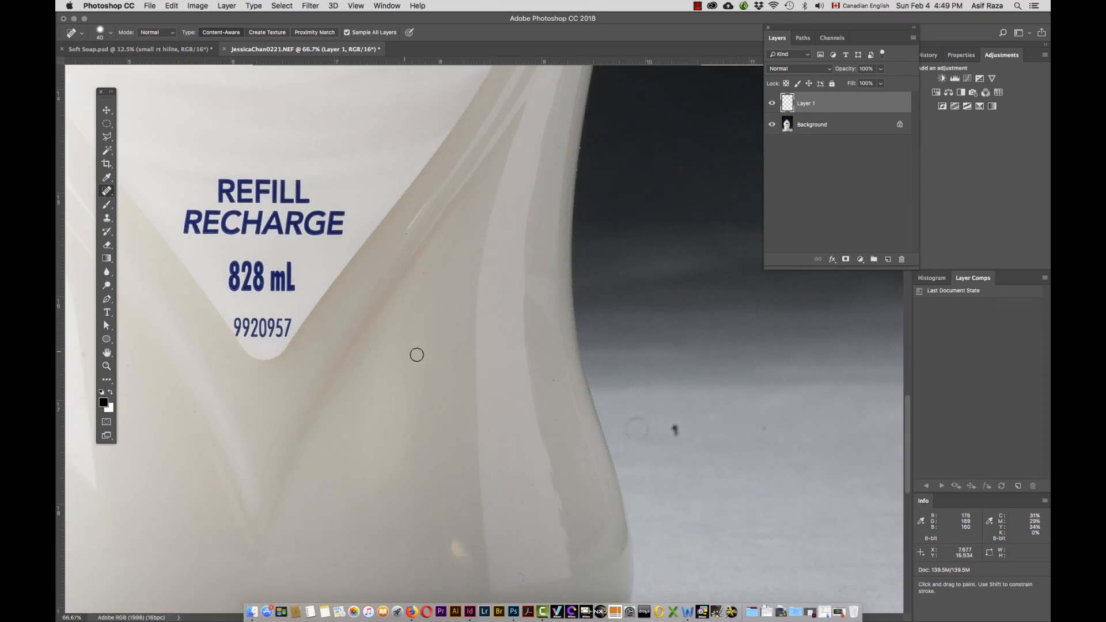
drag(670, 425, 675, 434)
drag(768, 430, 745, 428)
mouse_move(637, 420)
mouse_down()
mouse_move(641, 434)
mouse_move(630, 427)
mouse_up()
drag(365, 469, 369, 478)
drag(781, 470, 686, 296)
drag(420, 399, 431, 400)
Step: Enlarge the healing brush to 90 and remove the yellowish reflection and marks near the bottle's lower right base
key(bracketright)
key(bracketright)
key(bracketright)
key(bracketright)
key(bracketright)
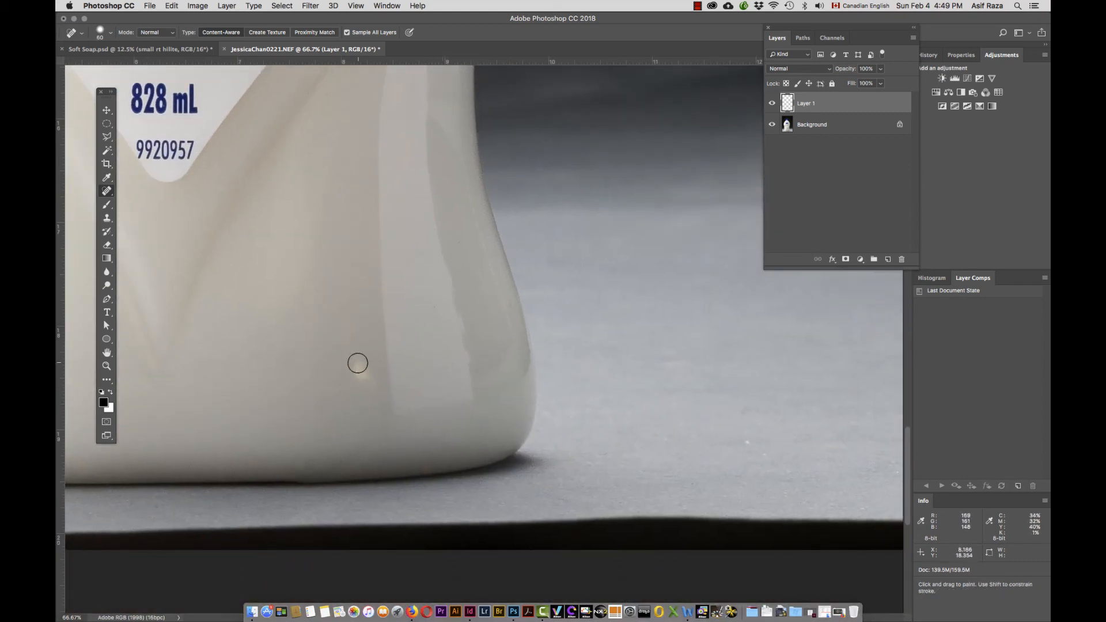
drag(359, 365, 366, 409)
click(422, 386)
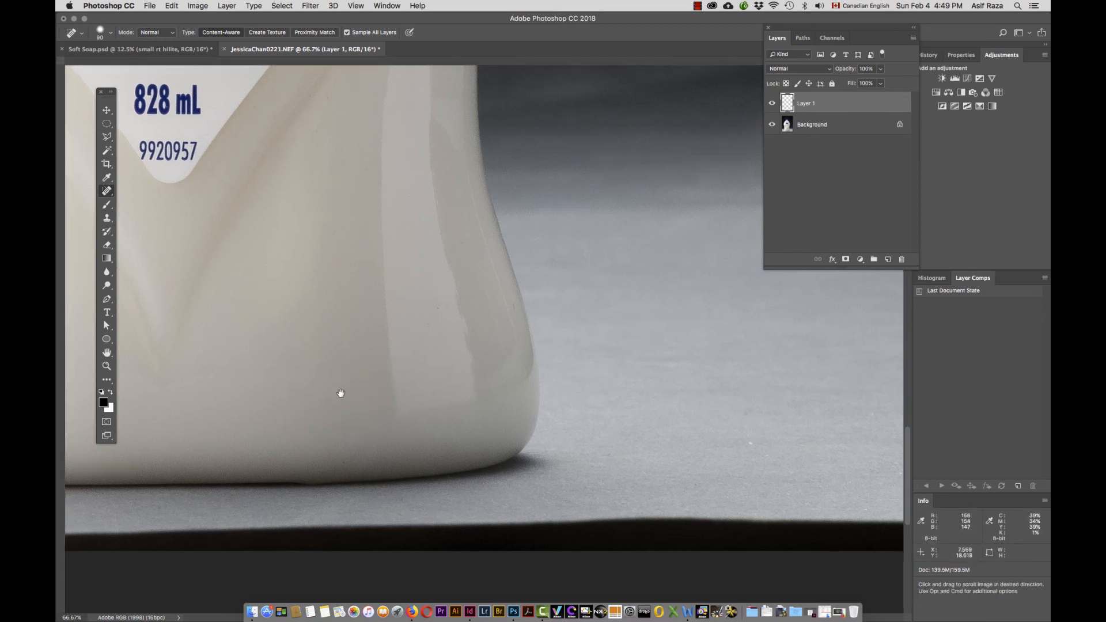
Step: Reduce the healing brush to 35 and remove the specks on the bottle's lower left body and left edge
drag(340, 390, 543, 400)
drag(437, 370, 492, 430)
key(super+r)
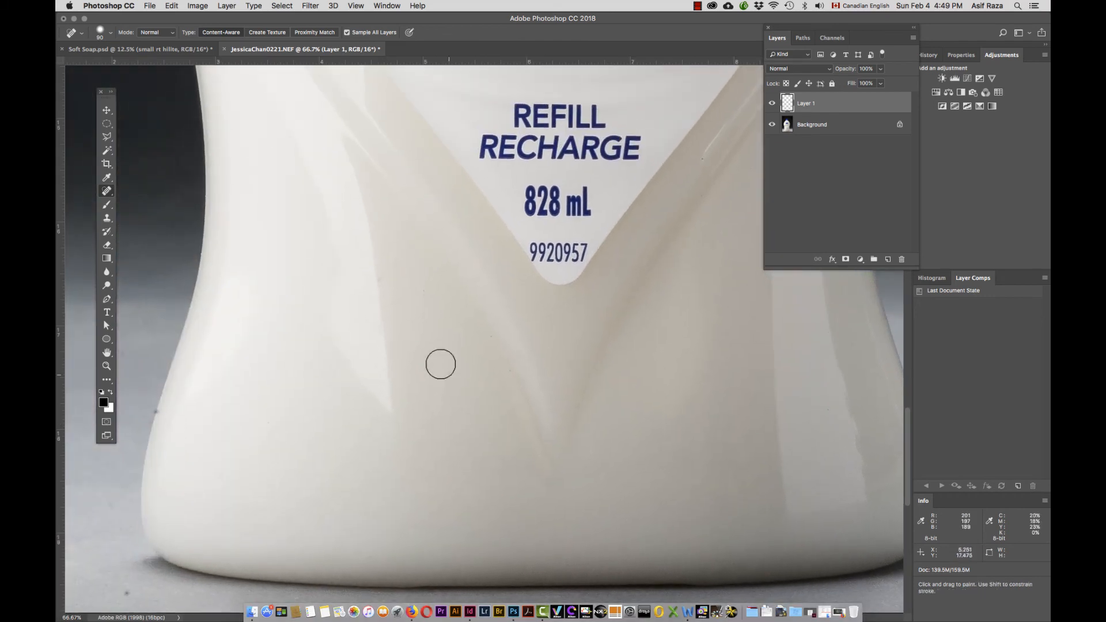
key(bracketleft)
key(bracketleft)
key(bracketleft)
key(bracketleft)
key(bracketleft)
key(bracketleft)
key(bracketleft)
click(380, 278)
click(156, 412)
Step: Heal the blemishes around the green label text and the dark mark beside the Softsoap logo
drag(269, 175, 247, 402)
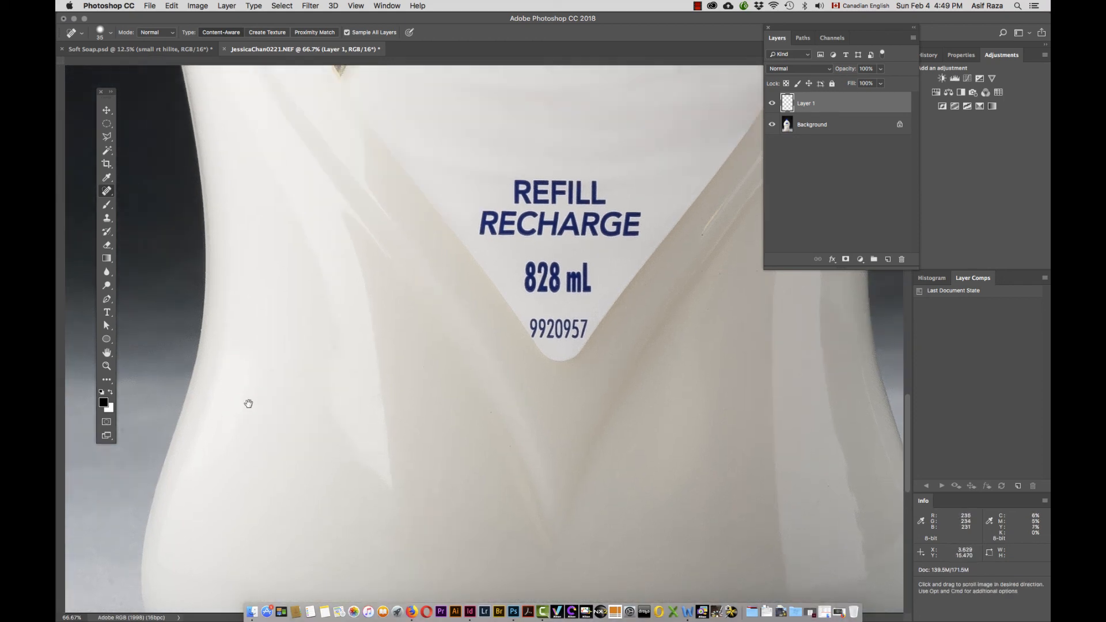
drag(457, 320, 342, 463)
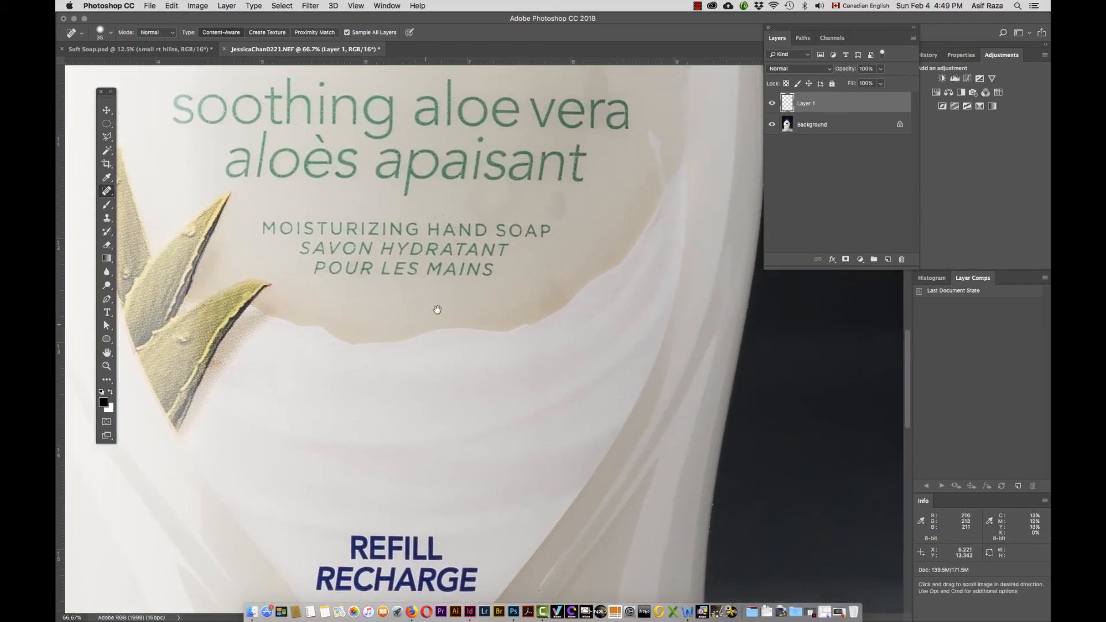
drag(435, 309, 415, 385)
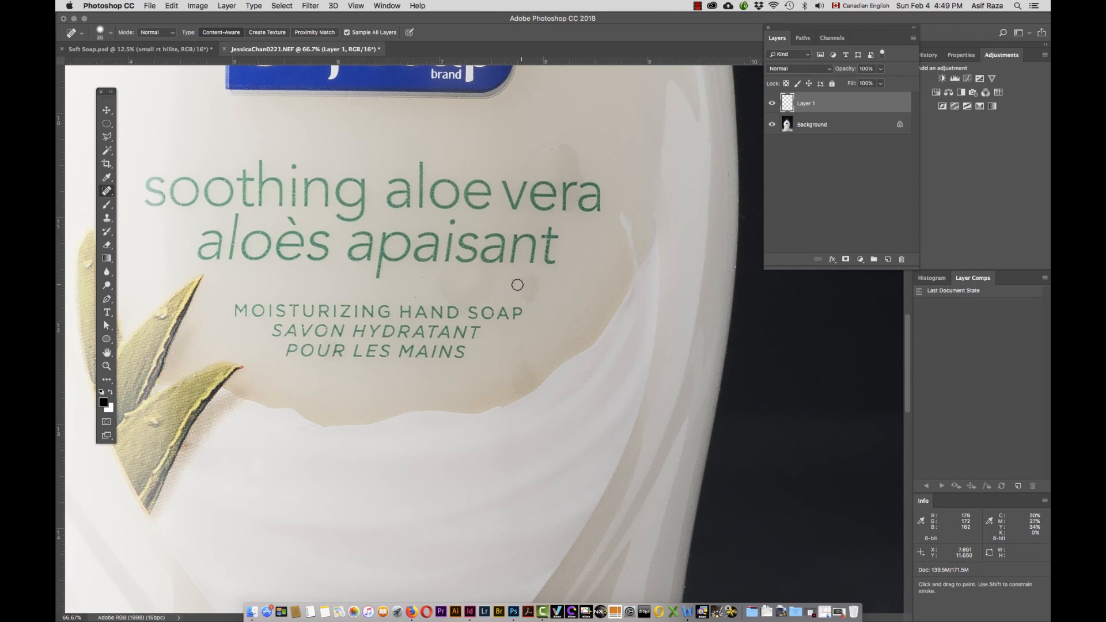
drag(417, 297, 415, 297)
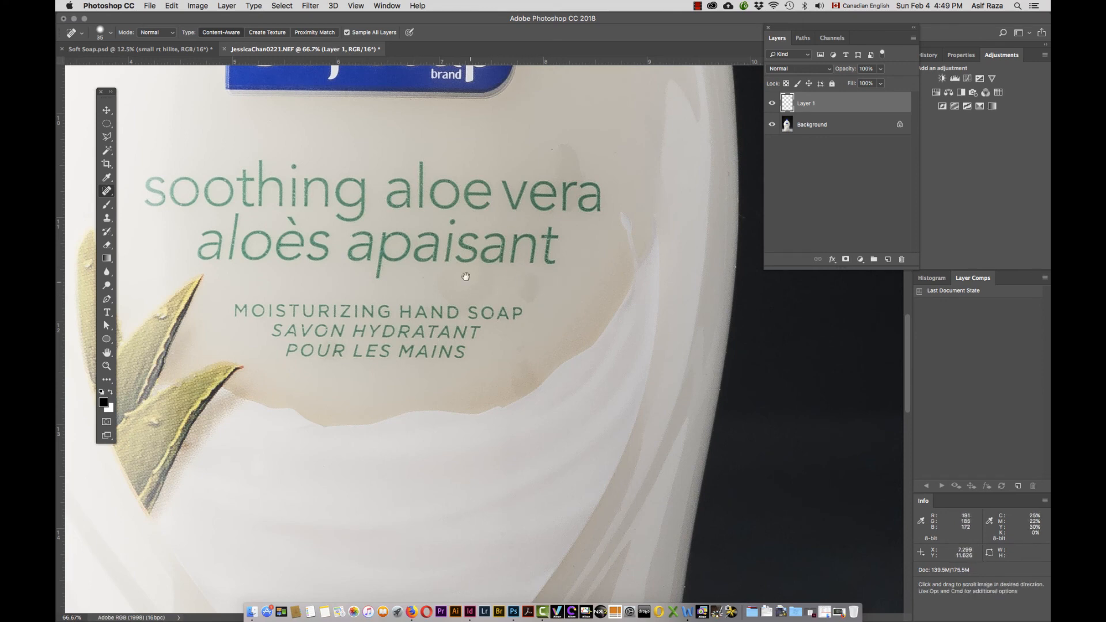
scroll(586, 262, up, 8)
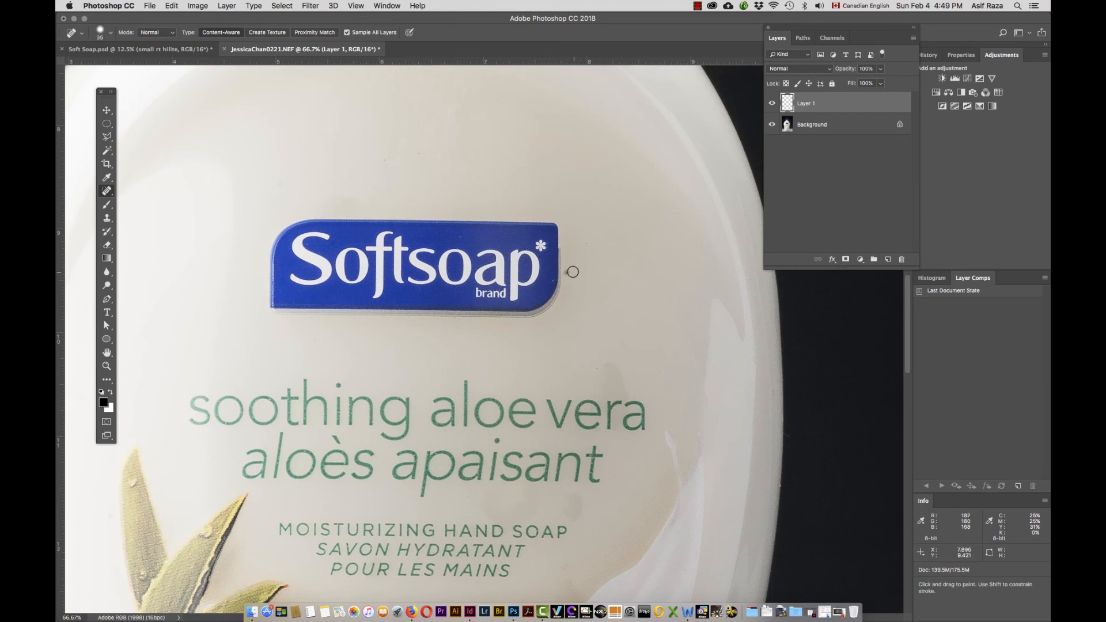
click(568, 273)
drag(272, 269, 420, 296)
scroll(420, 296, up, 3)
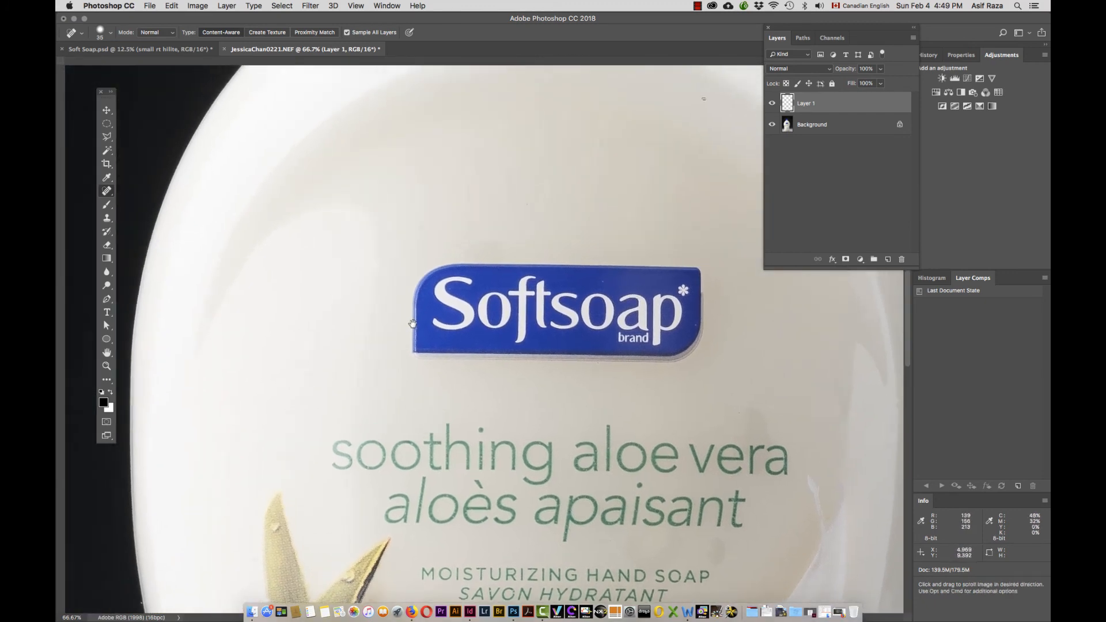
Step: Heal the remaining small spots on the bottle above the logo and on the blue cap
drag(581, 233, 435, 301)
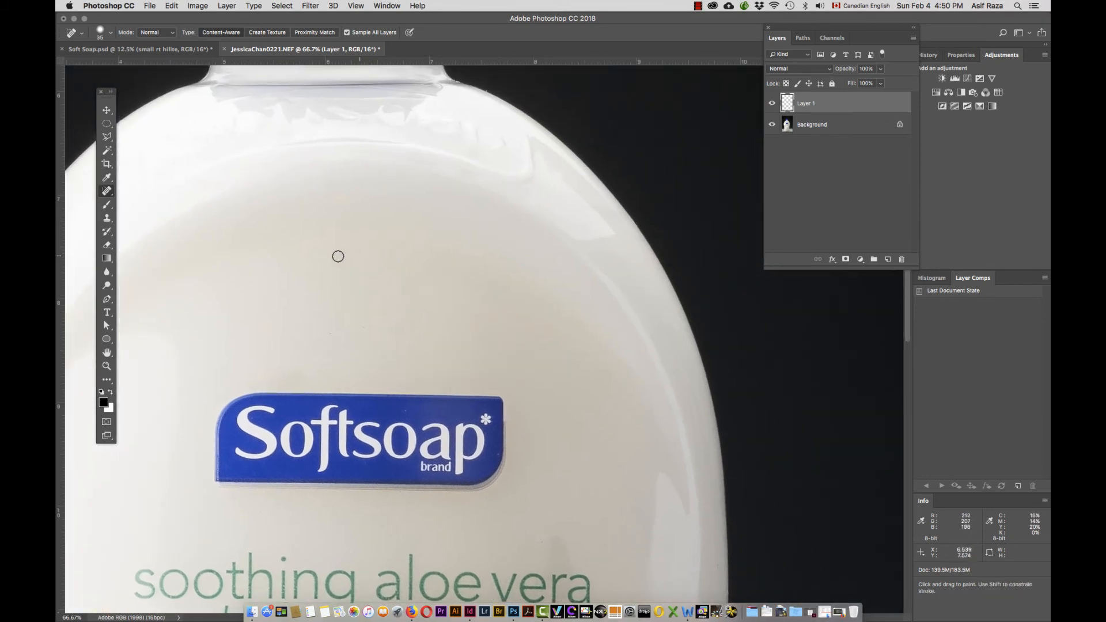
drag(338, 254, 440, 288)
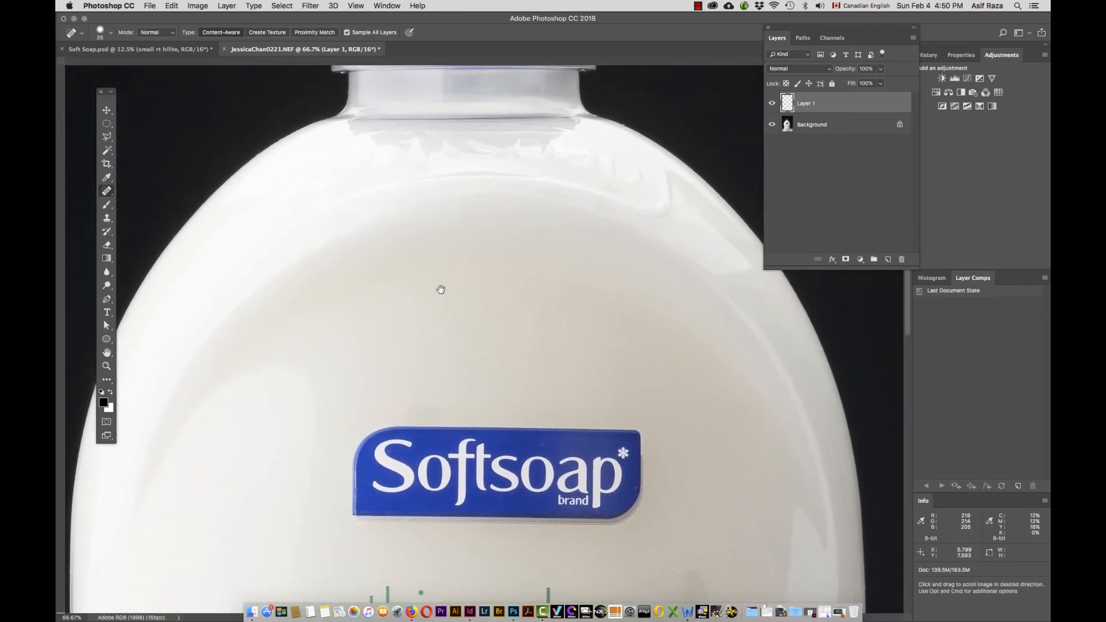
drag(447, 203, 452, 365)
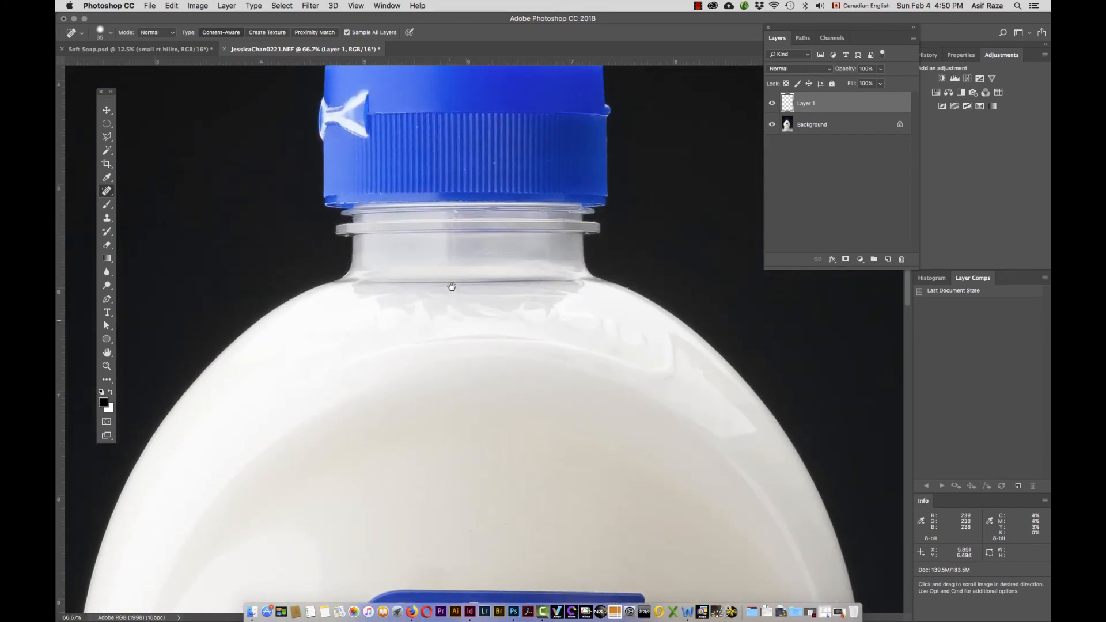
drag(449, 286, 444, 370)
key(super+r)
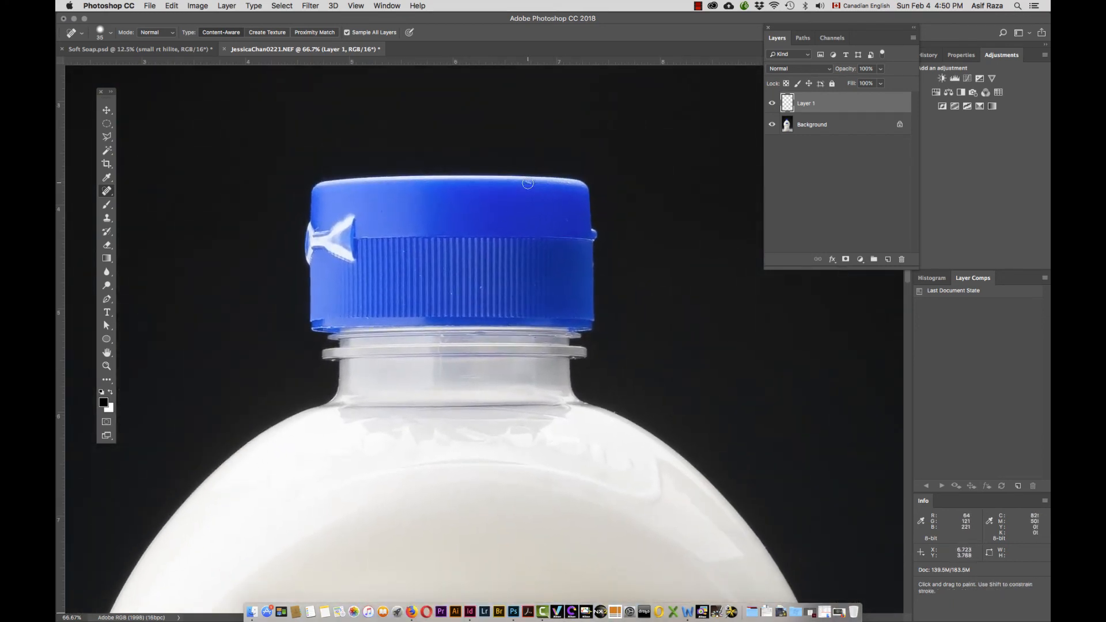
scroll(387, 329, down, 10)
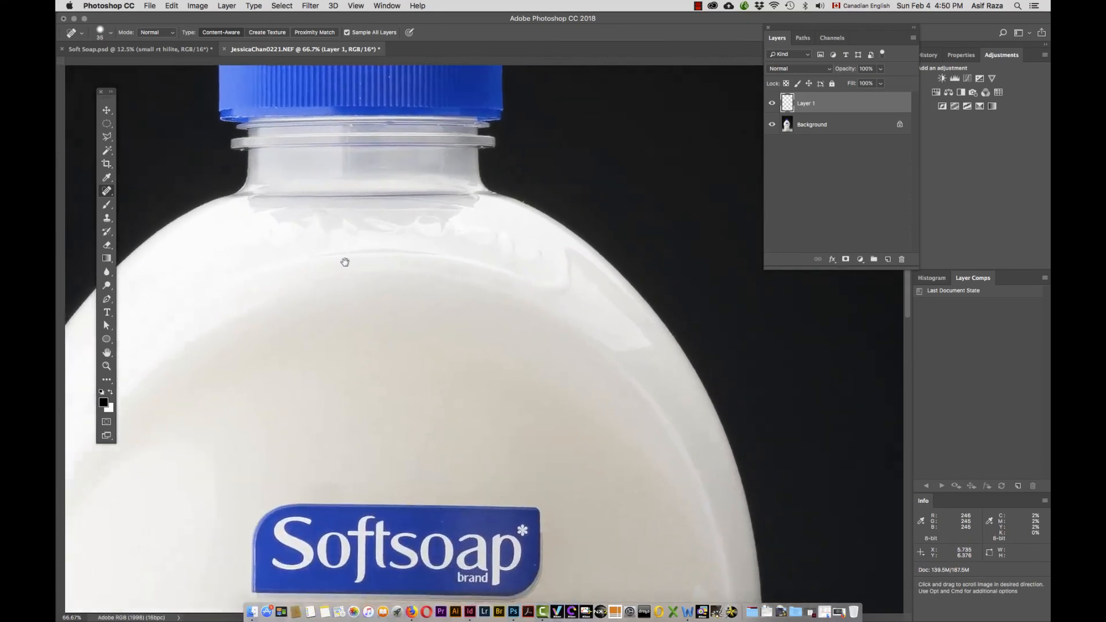
drag(428, 316, 427, 160)
drag(427, 363, 444, 226)
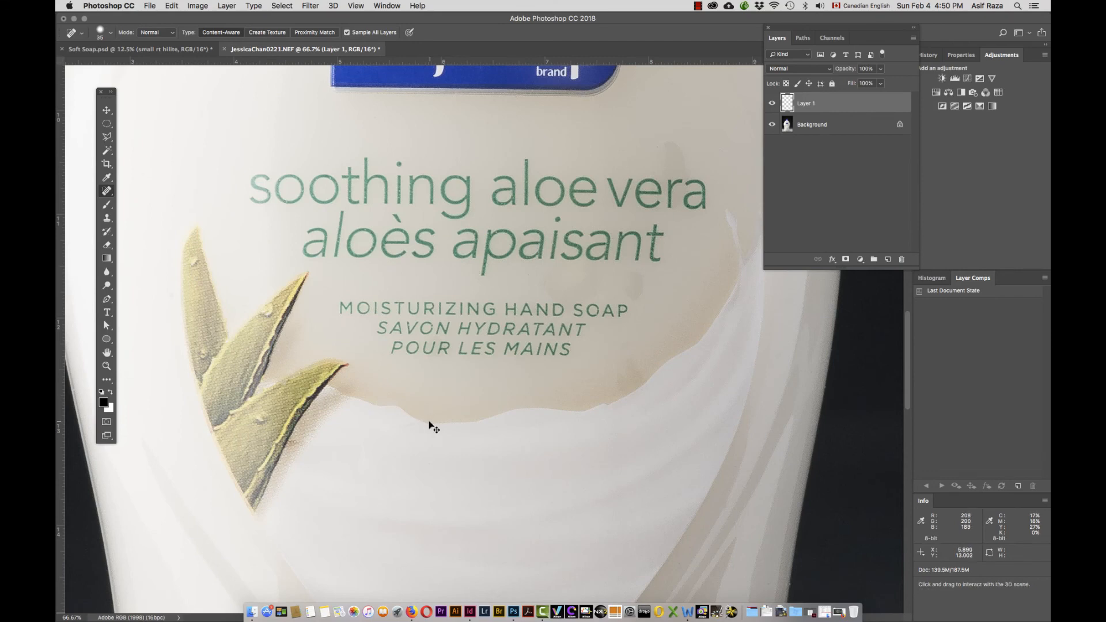
Step: Rename the healing layer "retouch"
key(super+0)
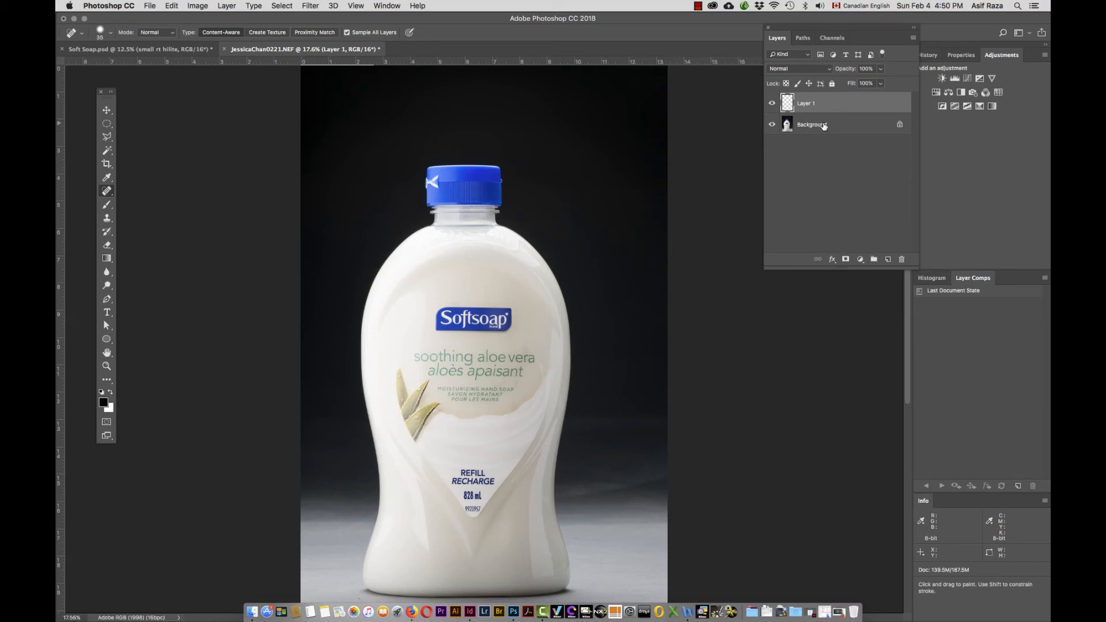
double_click(809, 104)
text(retouch)
key(Return)
Step: Stamp the retouch and Background layers into a new merged layer on top and name it "flattened version_working"
shift+click(813, 126)
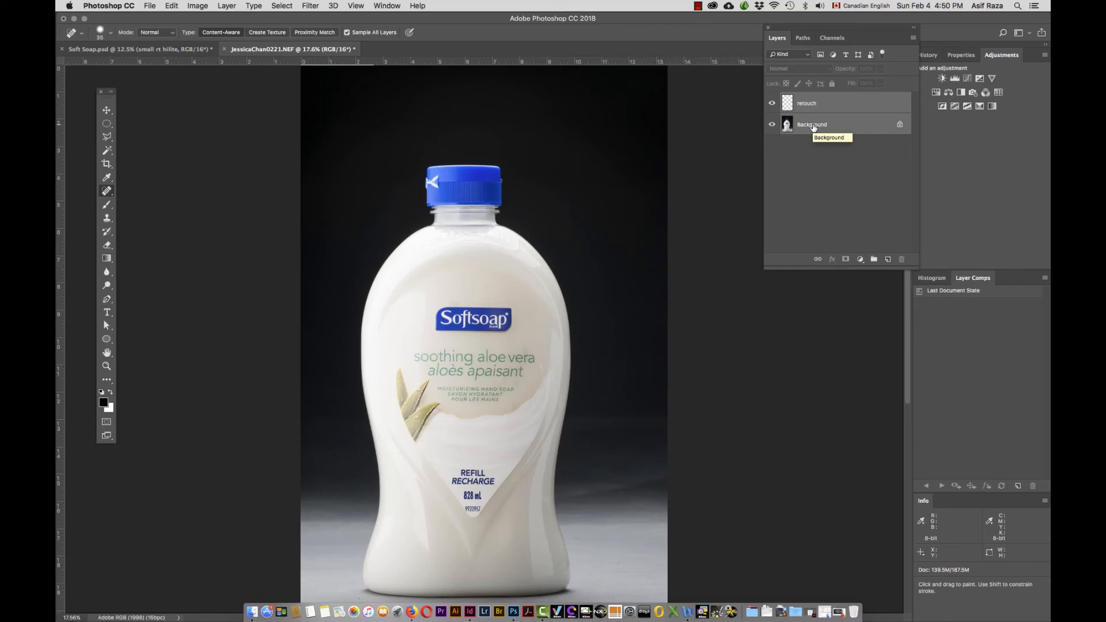
key(super+alt+shift+e)
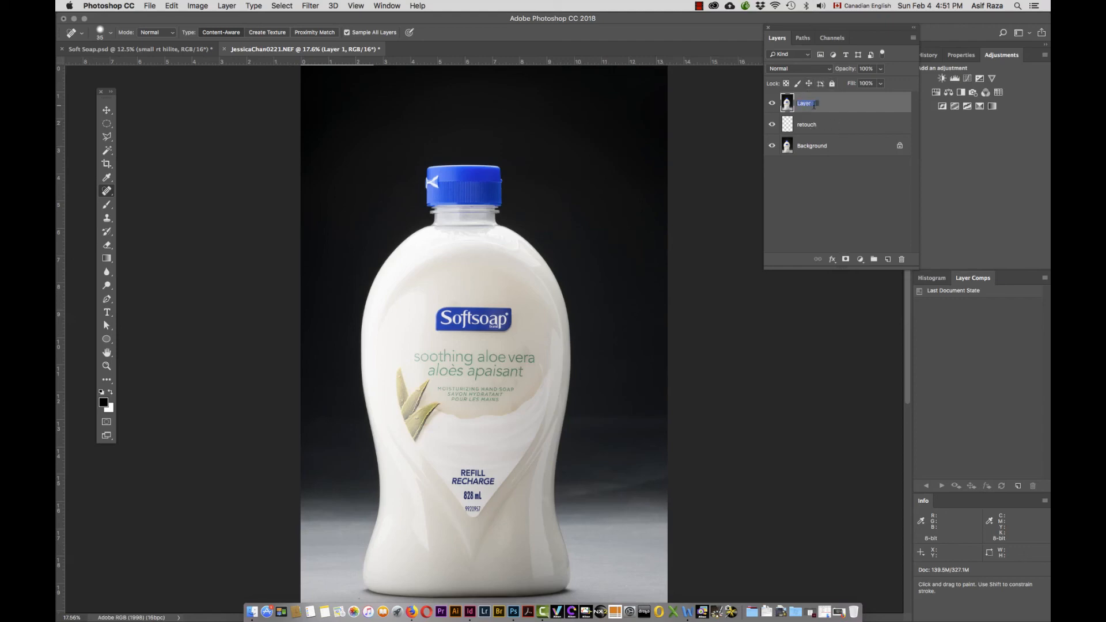
key(BackSpace)
key(Return)
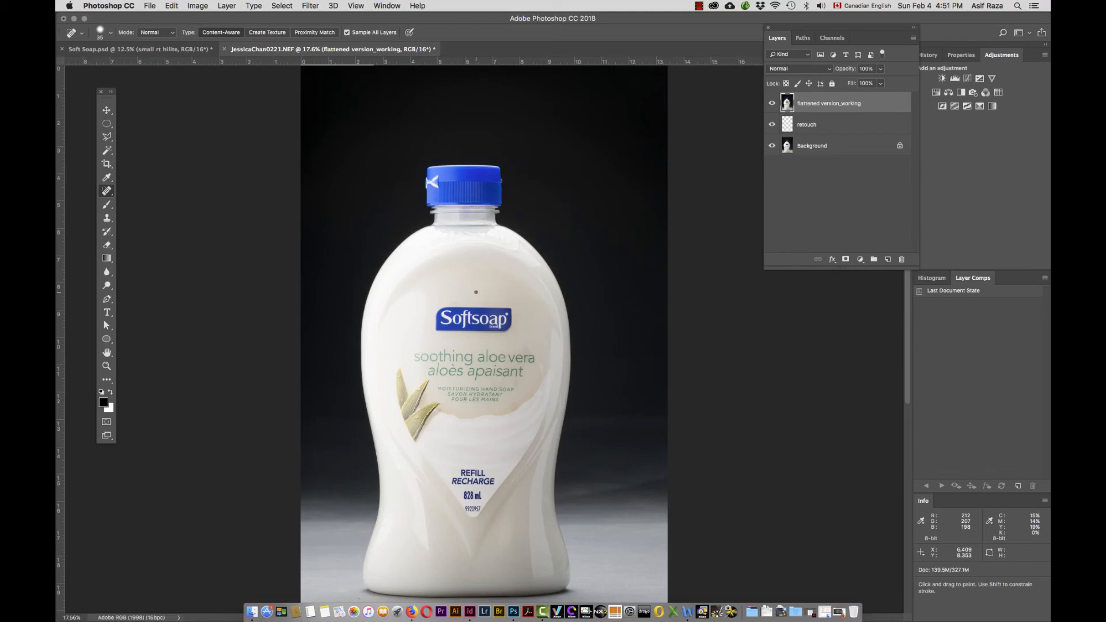
Step: Start a Pen tool path below the neck ring on the bottle's right side, curve it down to the shoulder and adjust its direction handle
key(f)
key(p)
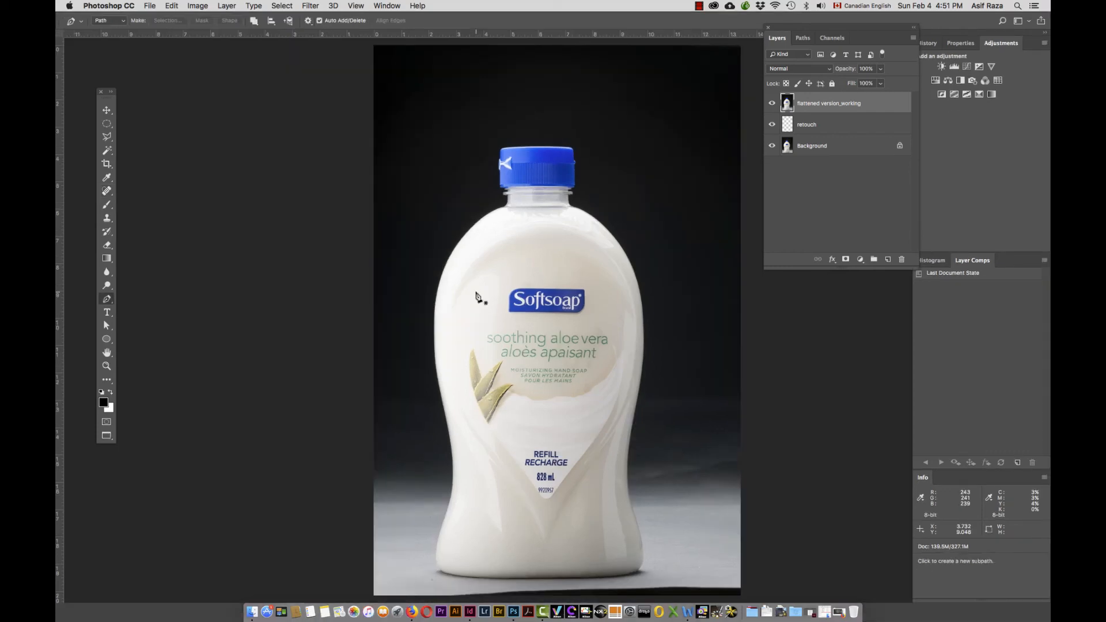
key(super+equal)
key(super+equal)
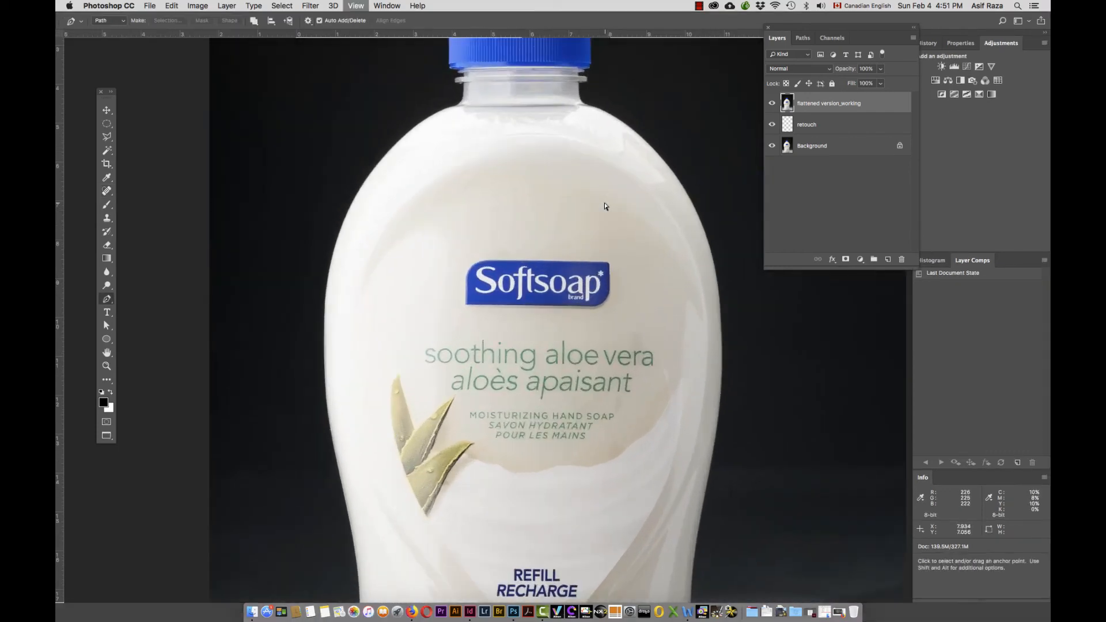
drag(585, 185, 514, 324)
key(super+r)
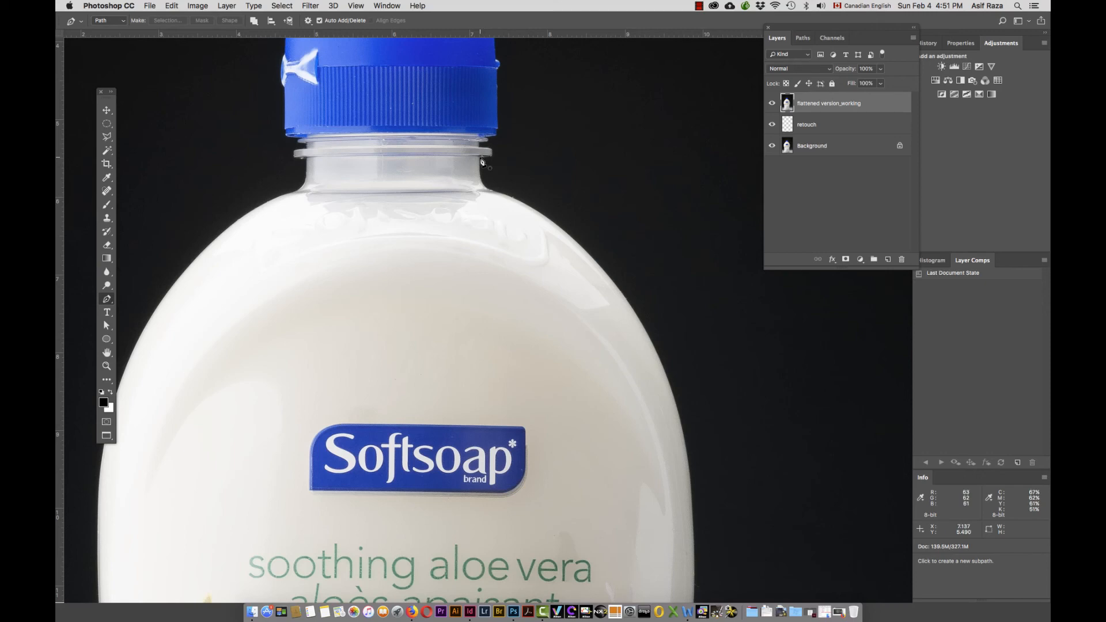
drag(480, 157, 480, 160)
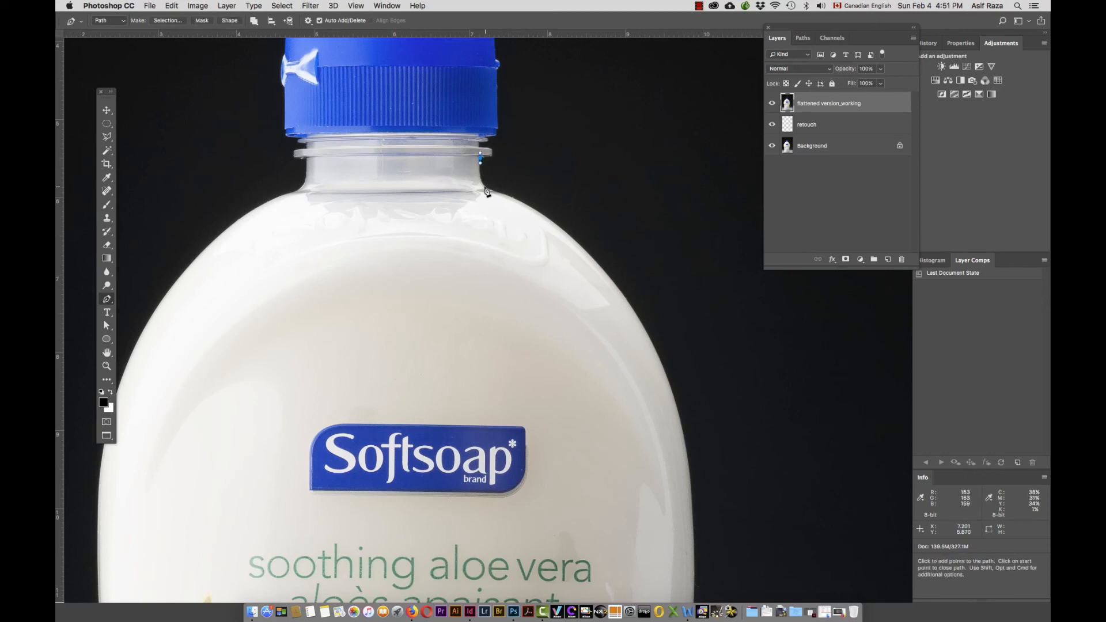
drag(485, 188, 494, 198)
key(super+h)
key(super+plus)
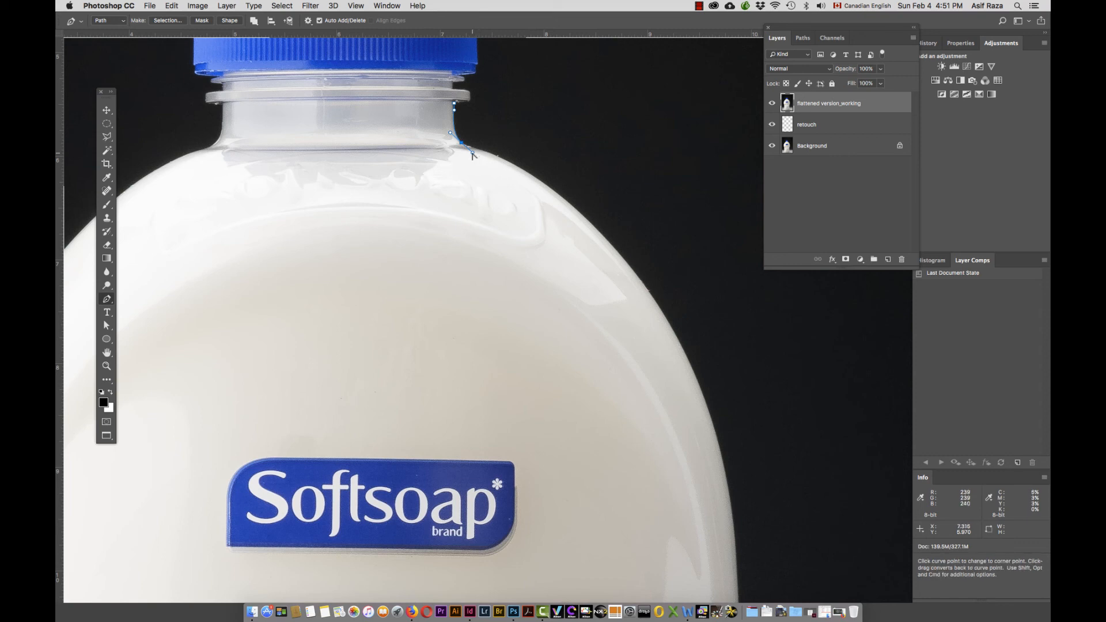
drag(472, 154, 479, 152)
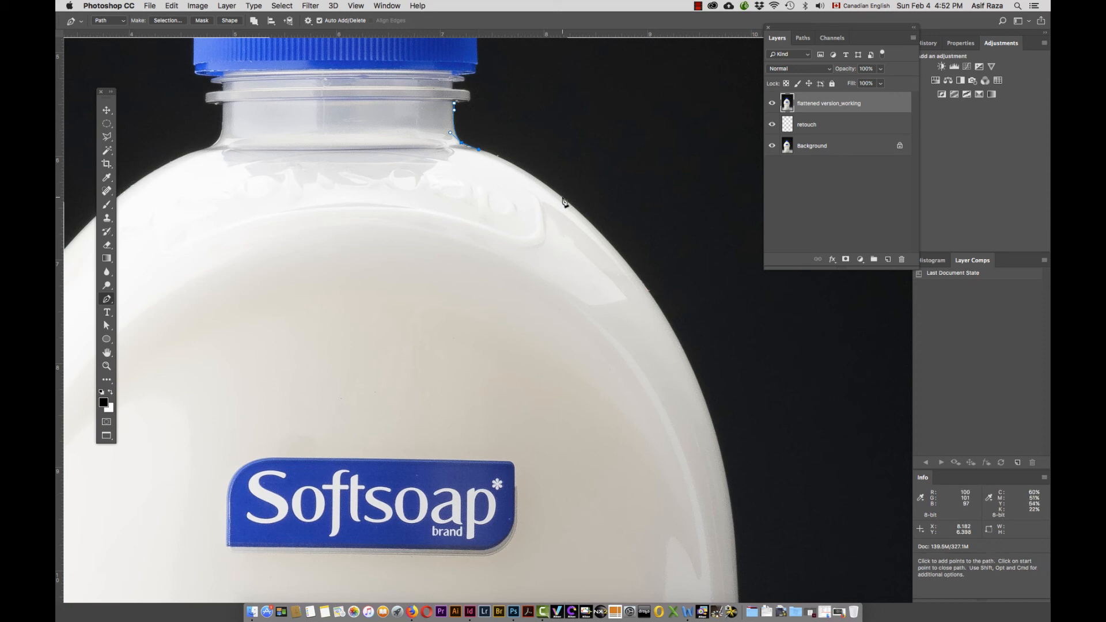
Step: Extend the path over the bottle's right shoulder with two curve points and adjust their direction handles to hug the edge
drag(563, 198, 601, 233)
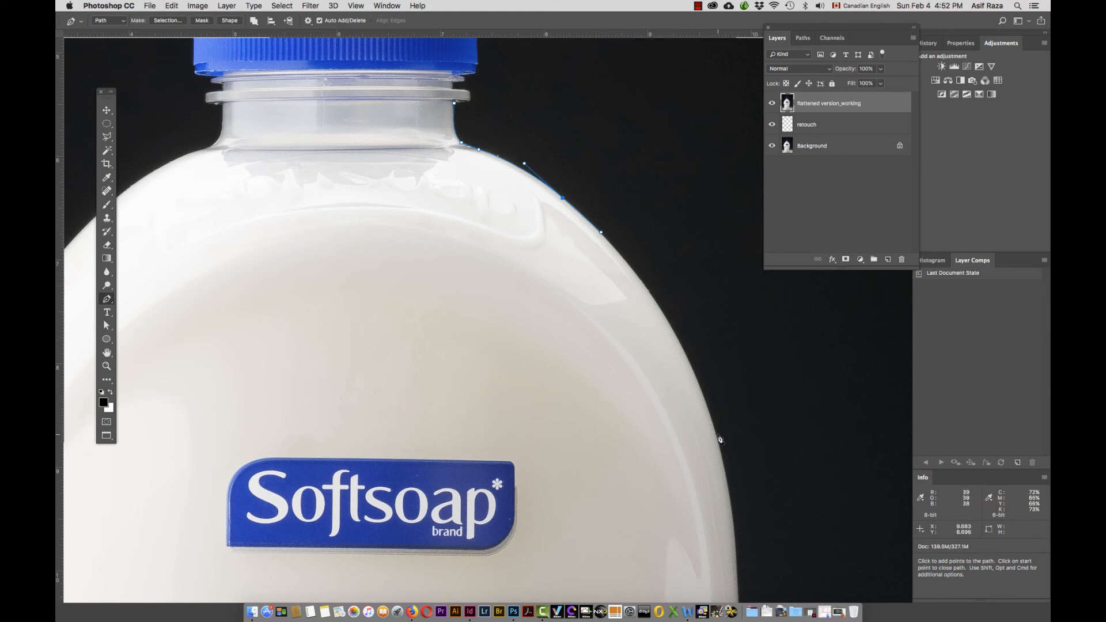
drag(716, 434, 747, 549)
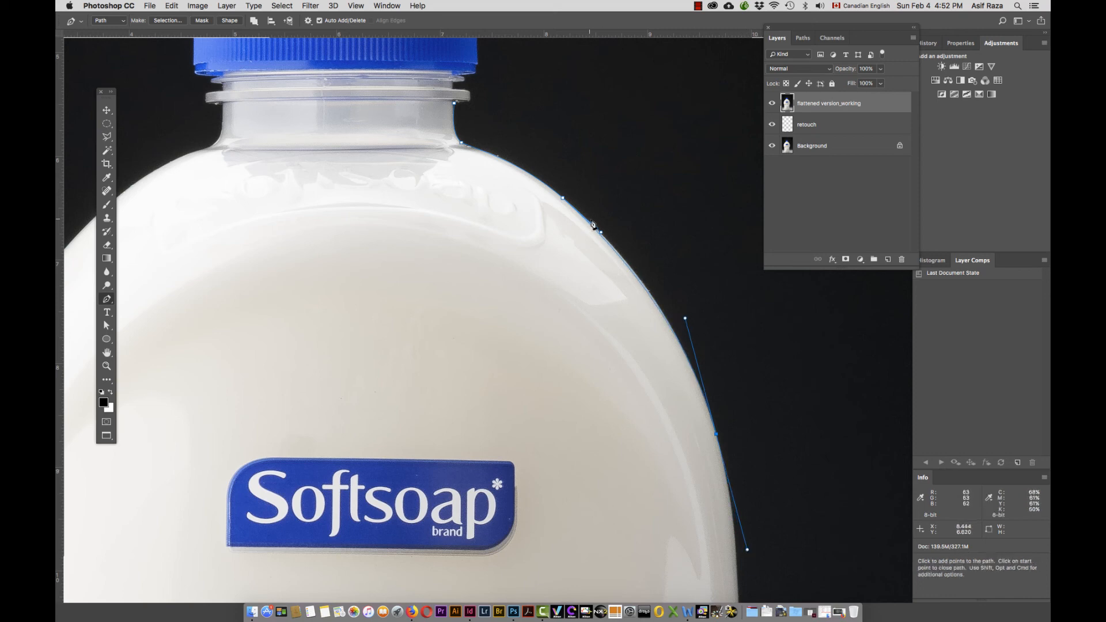
drag(601, 233, 603, 235)
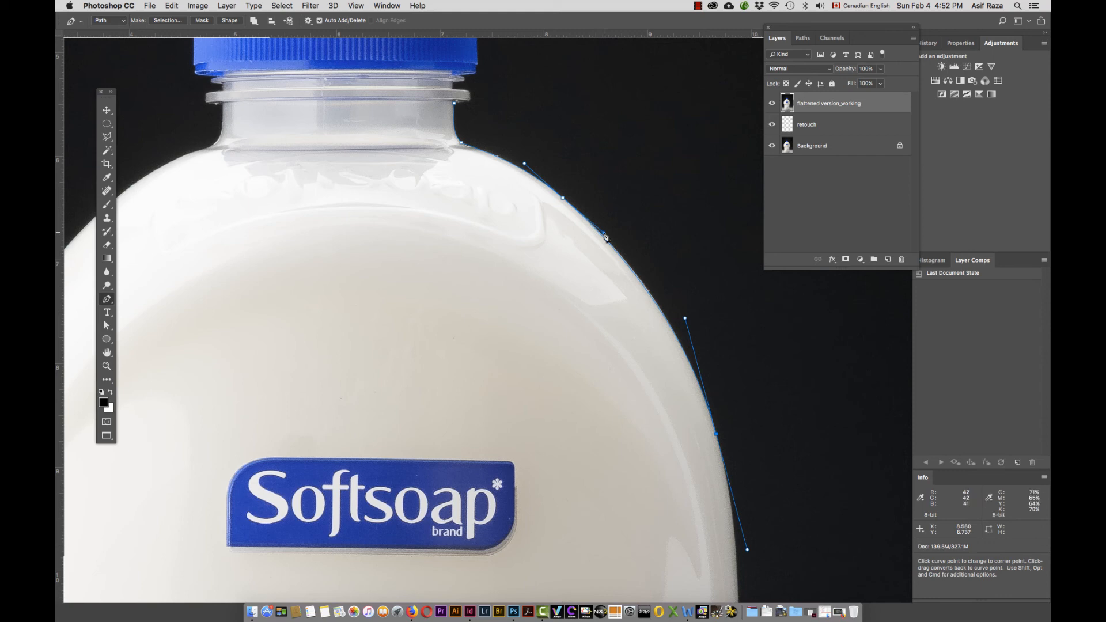
drag(685, 318, 682, 309)
Step: Continue the path down the bottle's right side past the product text with curve points and align their direction handles to the edge
drag(690, 505, 572, 202)
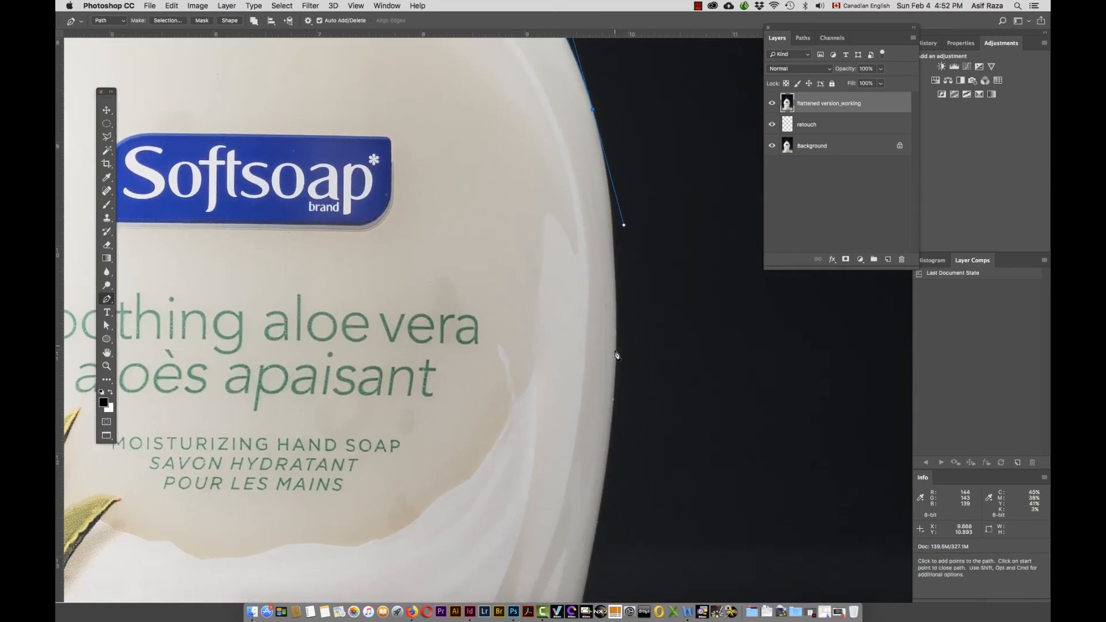
click(614, 404)
click(611, 422)
drag(591, 474, 660, 225)
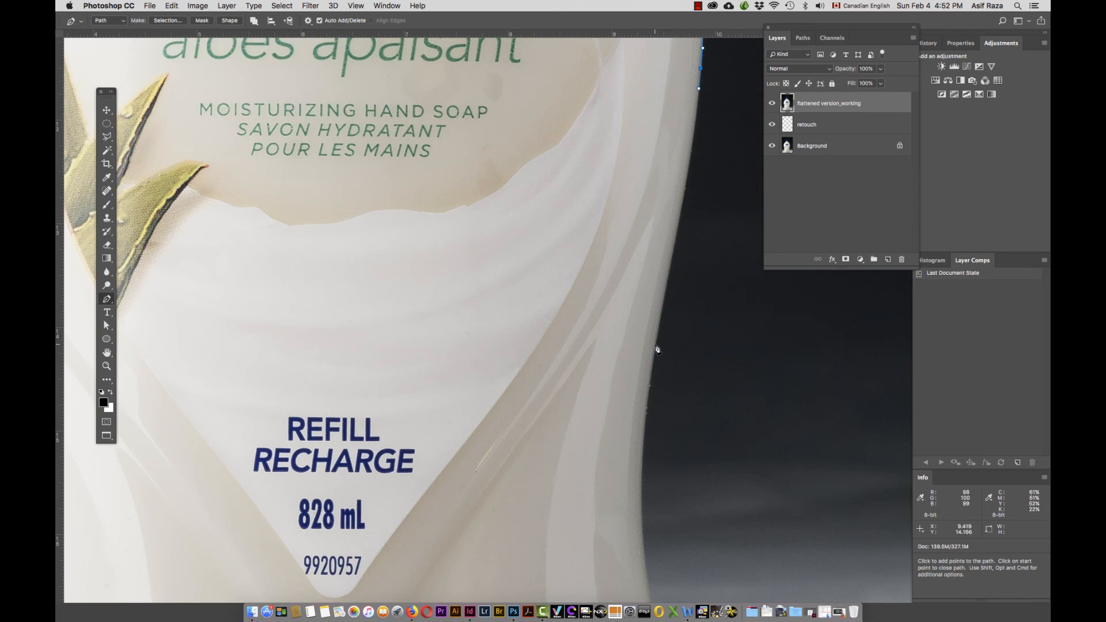
drag(656, 346, 652, 361)
drag(661, 320, 670, 305)
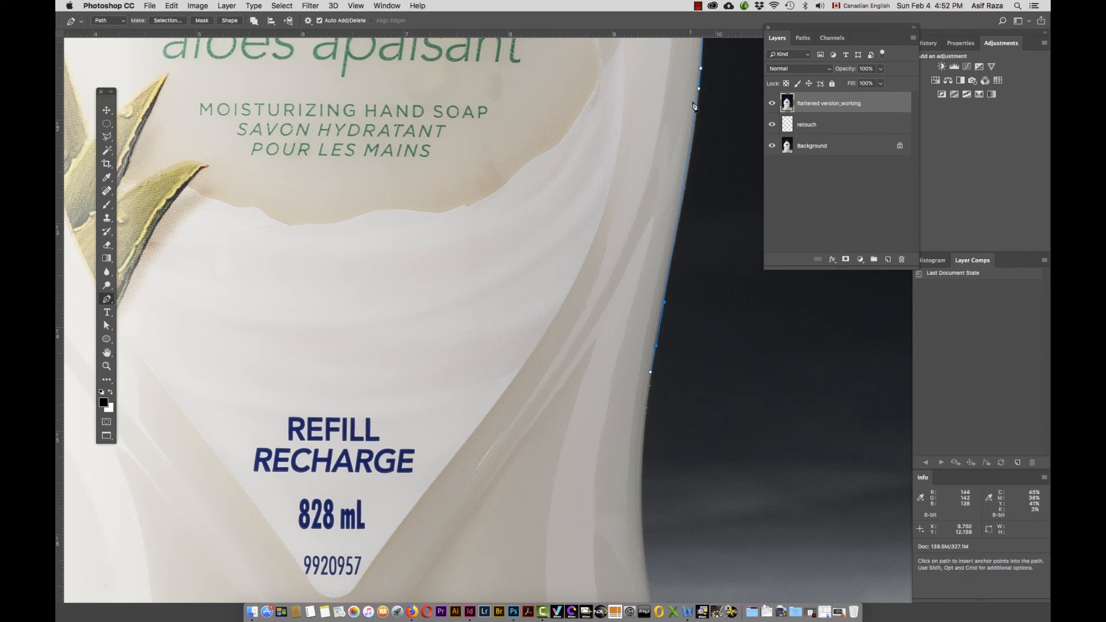
drag(701, 71, 701, 104)
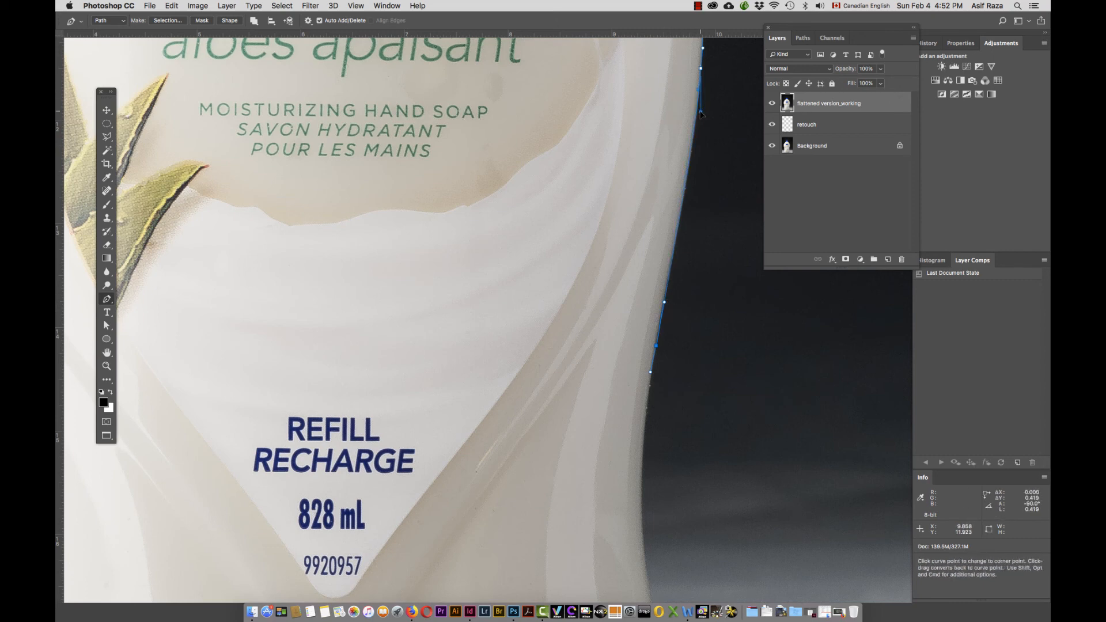
drag(664, 302, 661, 302)
Step: Trace the flared lower right side of the bottle down to just above the base corner, adjusting the curve handles
scroll(661, 301, down, 10)
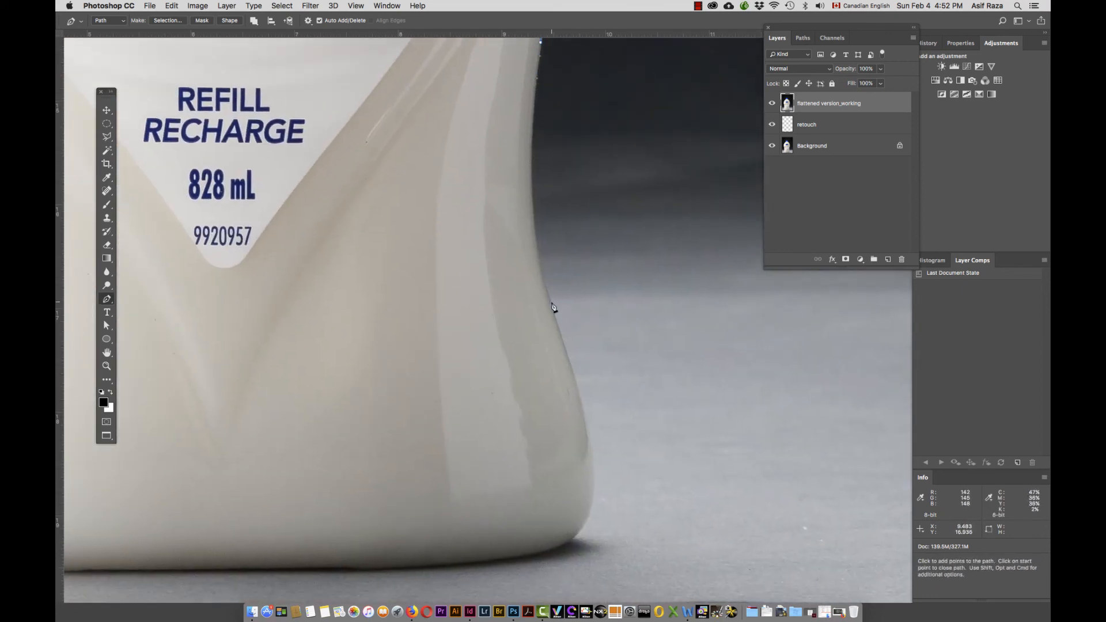
drag(552, 303, 568, 368)
click(573, 370)
drag(530, 238, 512, 190)
click(595, 473)
drag(592, 499, 592, 511)
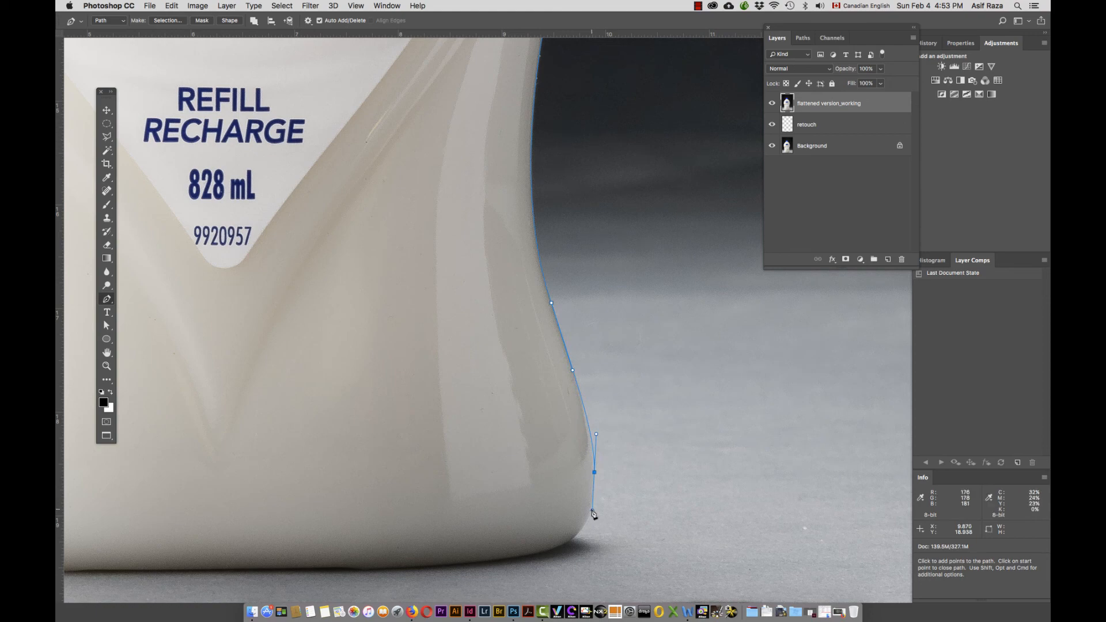
Step: Curve the path around the bottle's bottom right corner and continue it along the base edge
click(541, 554)
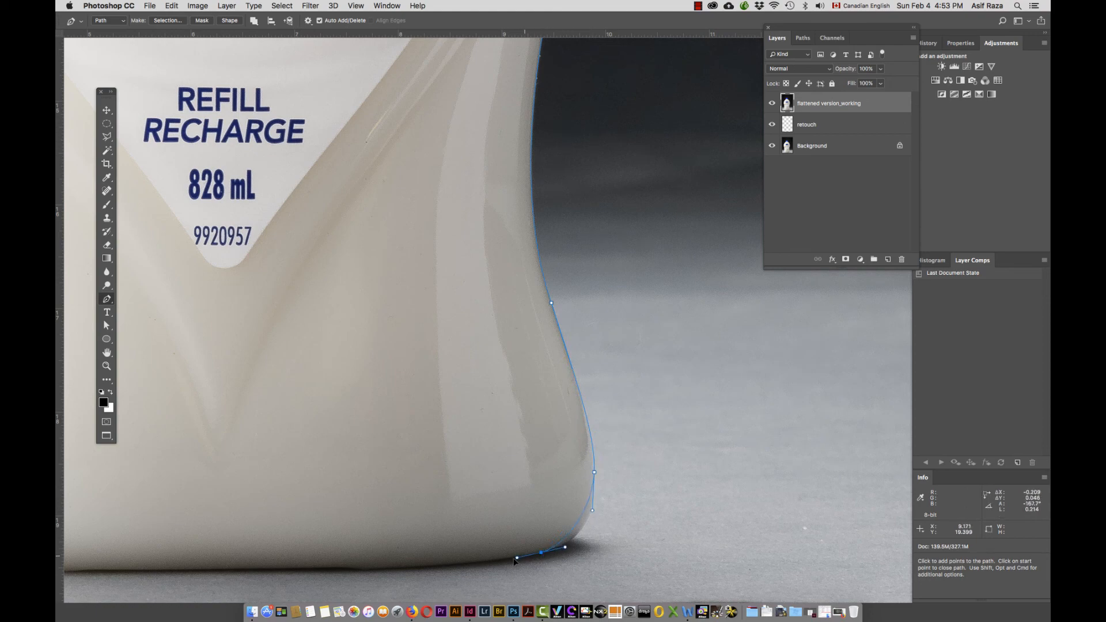
drag(514, 560, 492, 565)
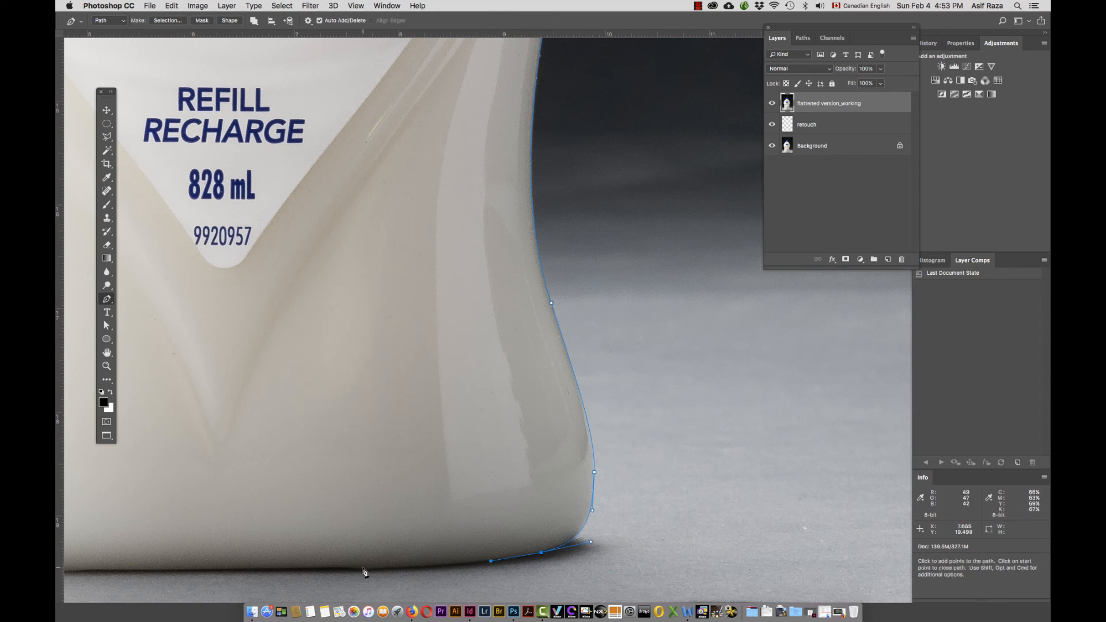
mouse_move(363, 570)
mouse_down()
mouse_move(333, 571)
mouse_move(350, 570)
mouse_up()
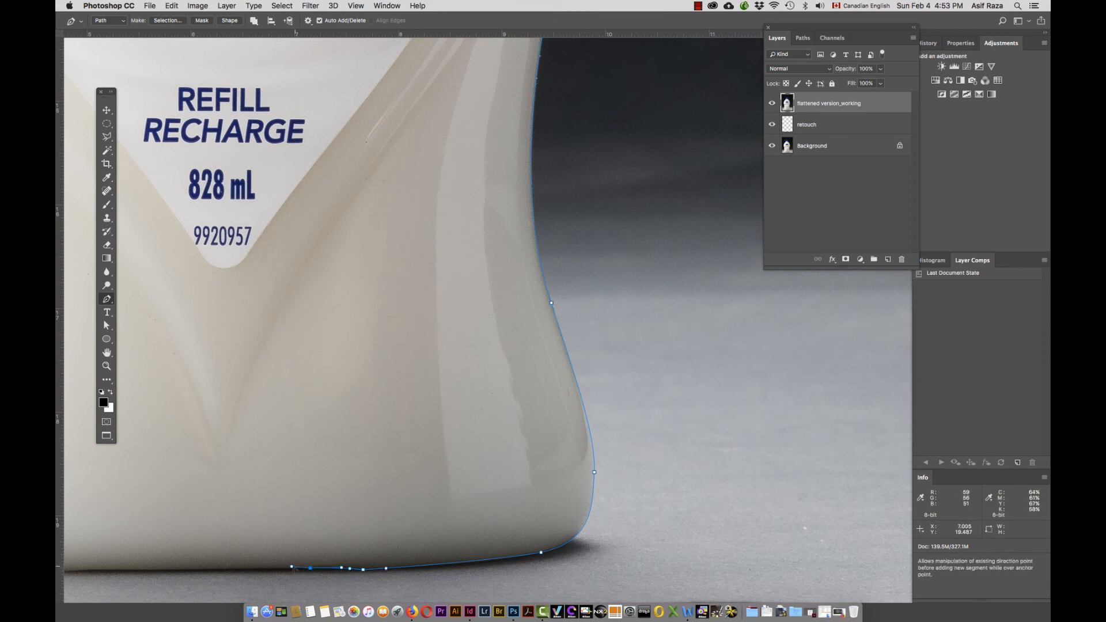
Step: Trace the rest of the base and around the bottle's bottom left corner, correcting the direction handle on the base curve
scroll(292, 570, left, 10)
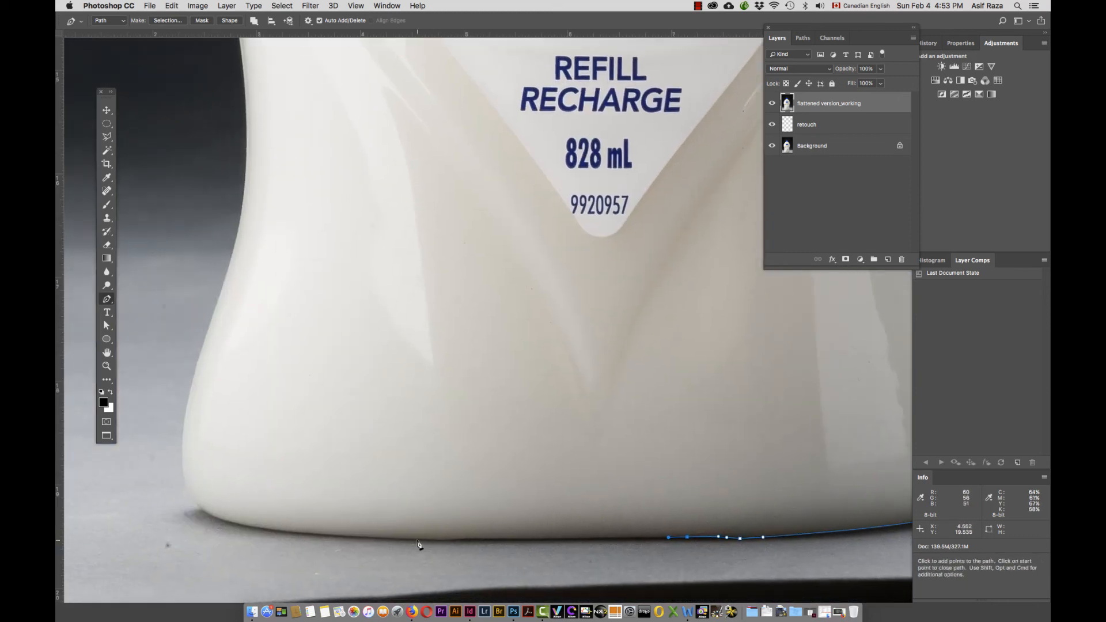
drag(418, 539, 372, 538)
drag(238, 524, 217, 517)
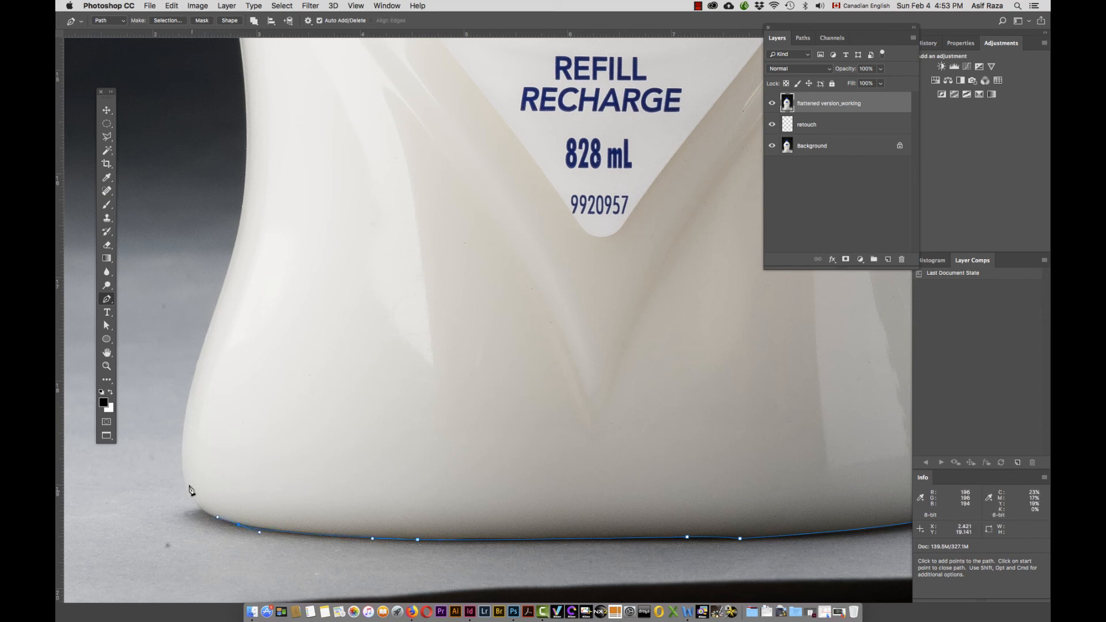
drag(183, 473, 180, 436)
super+click(257, 529)
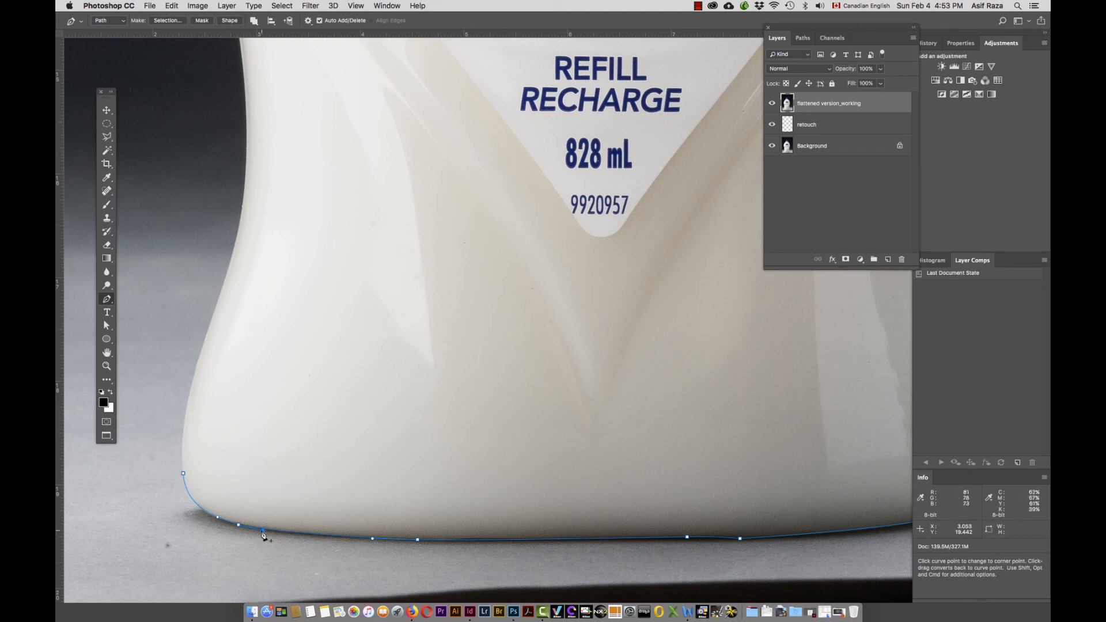
Step: Continue the path with curve points up the bottle's left side, from the flared base to the level of the Softsoap logo
drag(193, 381, 197, 365)
drag(239, 227, 177, 148)
scroll(281, 373, up, 5)
scroll(246, 469, up, 3)
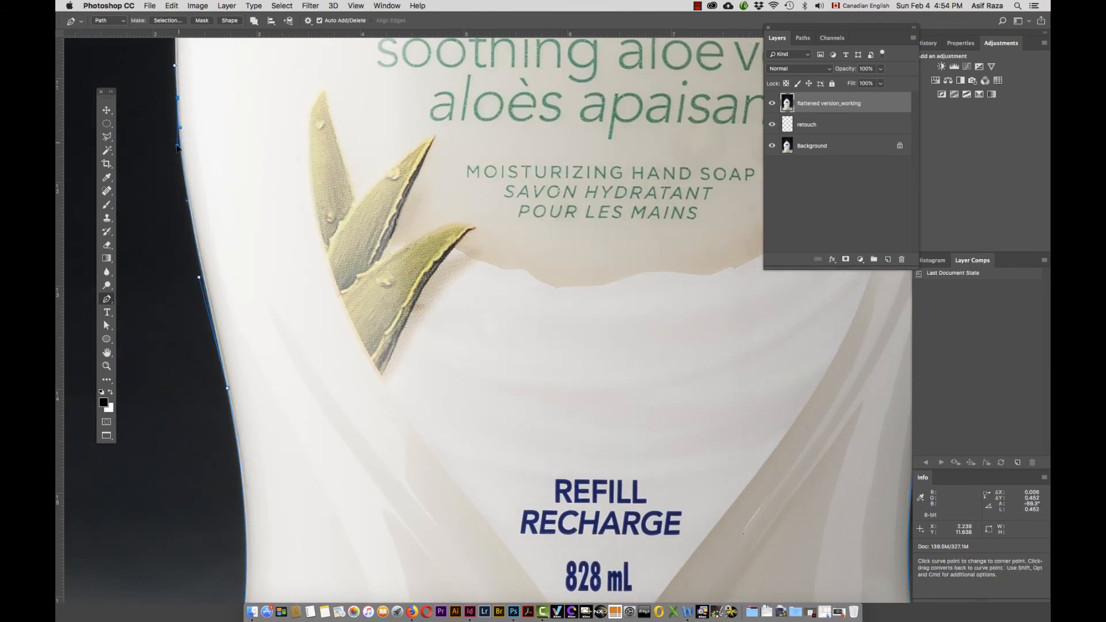
scroll(244, 236, up, 6)
drag(193, 198, 217, 123)
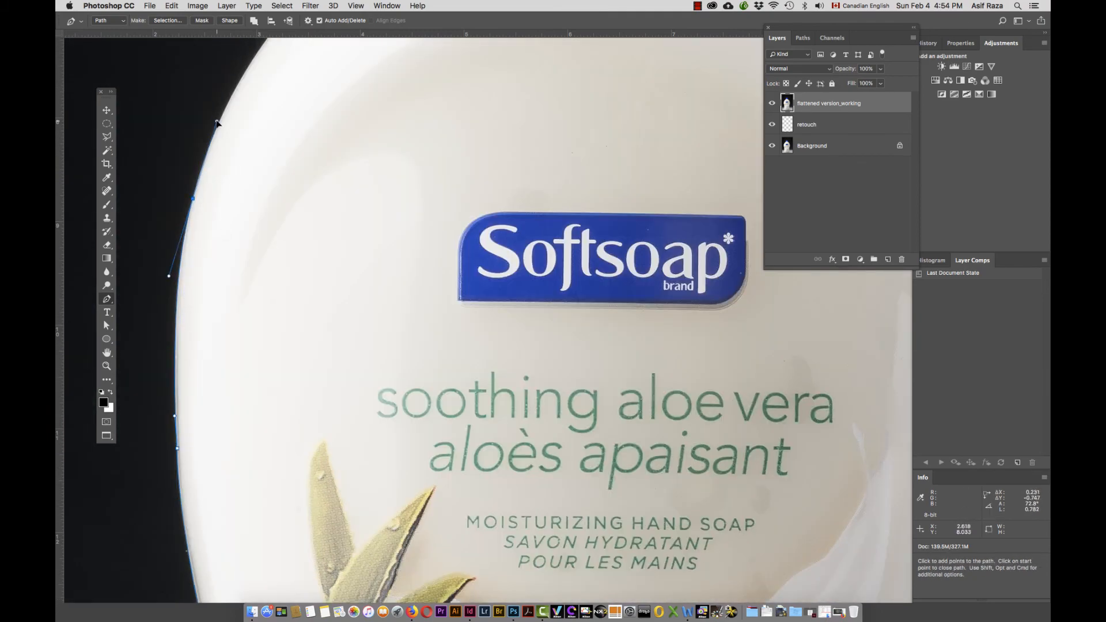
Step: Trace the bottle's left shoulder up to the neck and adjust the handle where the shoulder meets the neck
scroll(322, 162, up, 3)
drag(321, 164, 381, 122)
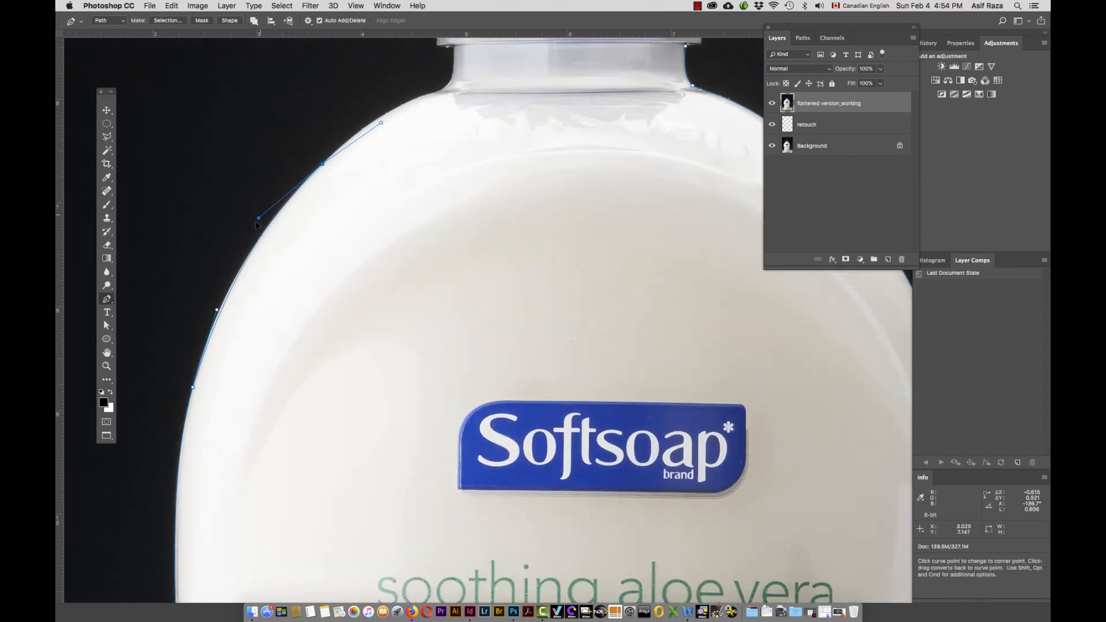
drag(425, 94, 455, 49)
scroll(454, 56, up, 1)
drag(450, 106, 444, 106)
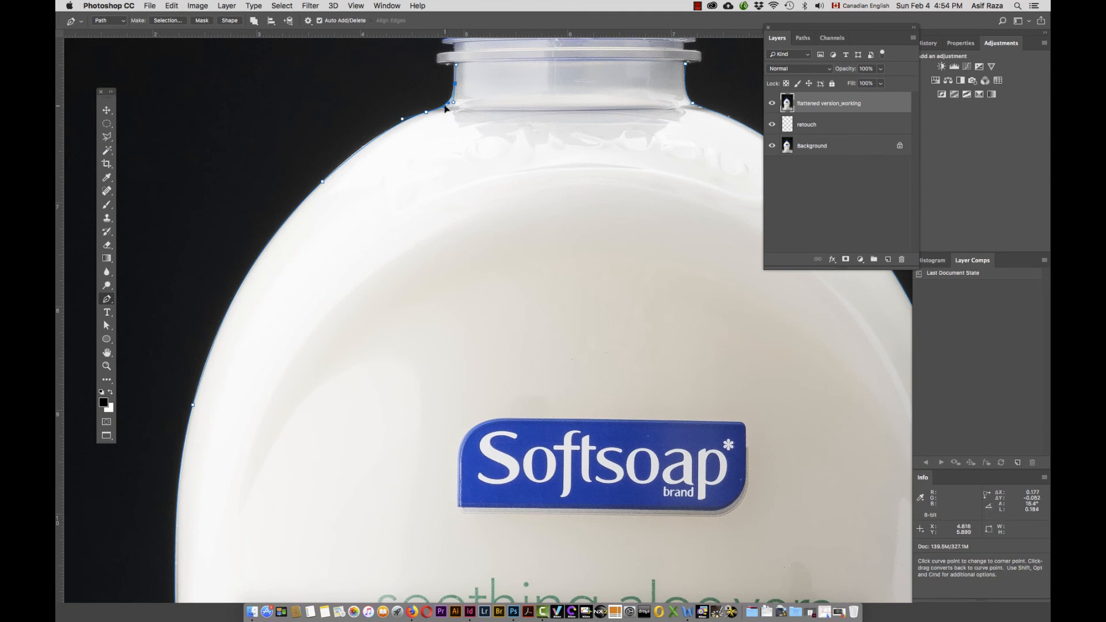
Step: Trace up the left edge of the neck and around the left end of the large neck ring
drag(455, 64, 485, 372)
key(super+plus)
click(424, 235)
click(424, 223)
click(434, 217)
click(443, 217)
click(449, 217)
click(444, 205)
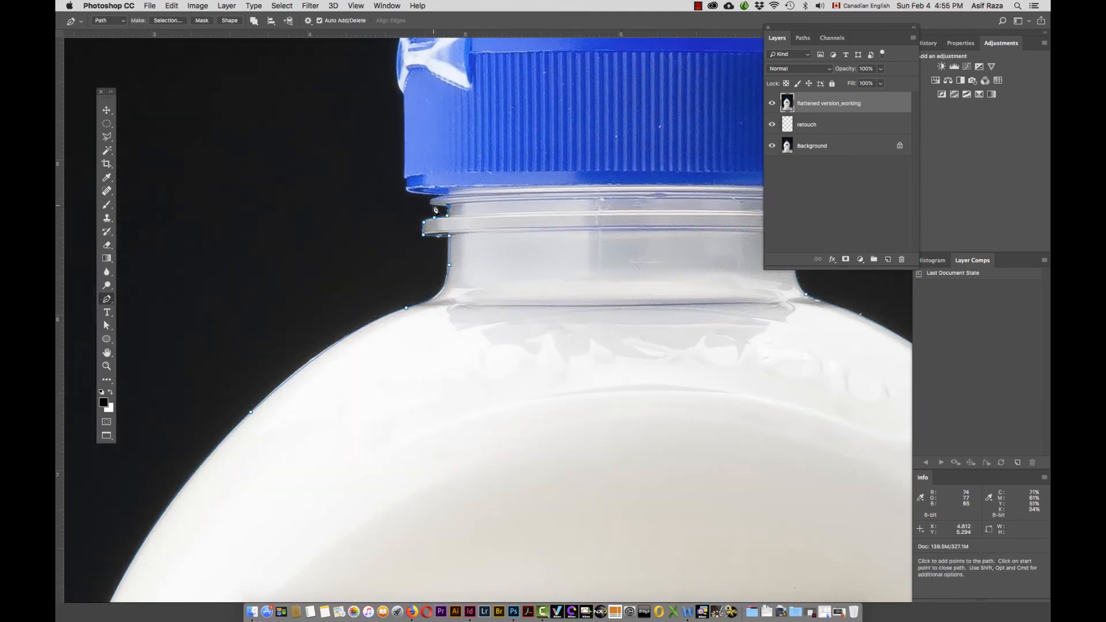
Step: Trace the left end of the thin upper neck ring and the lower left corner of the blue cap
click(434, 206)
click(433, 200)
click(443, 196)
click(416, 194)
click(407, 189)
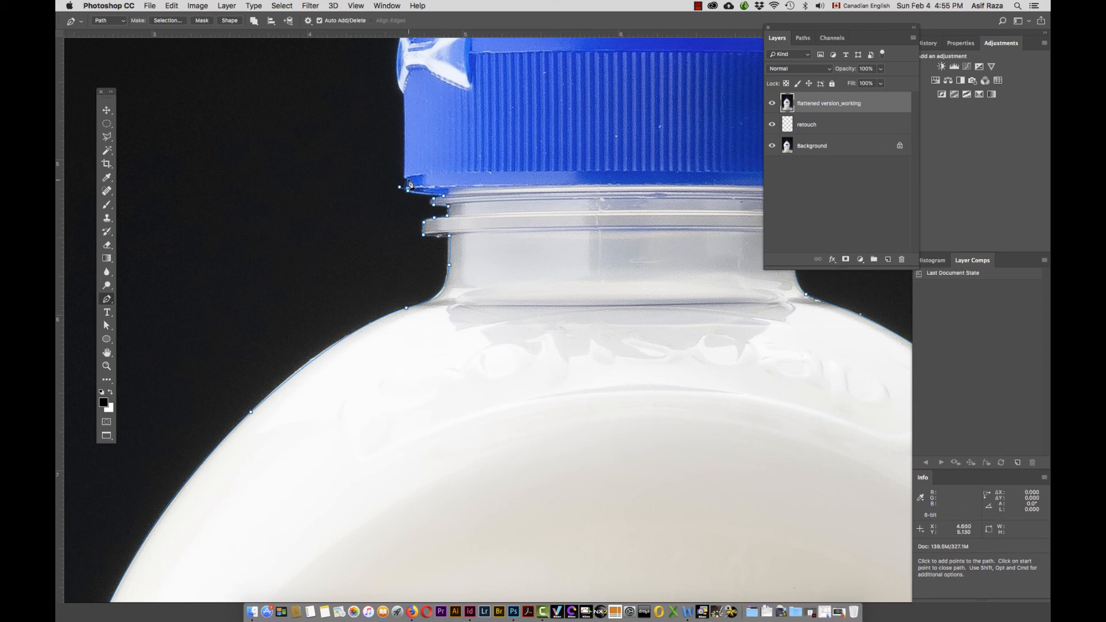
click(403, 178)
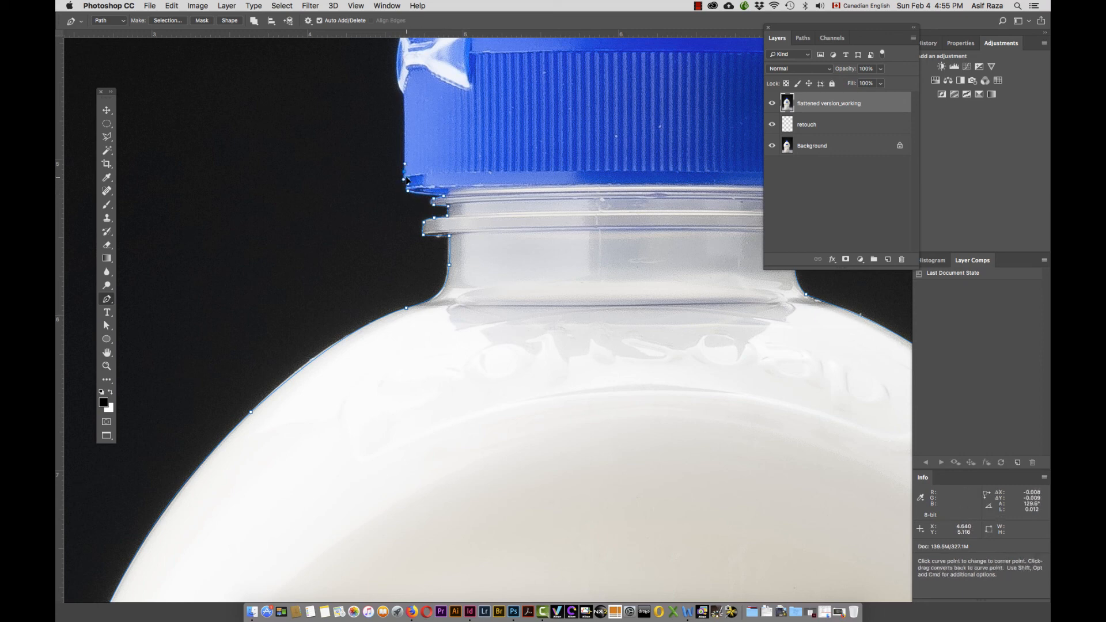
Step: Trace up the blue cap's left side, around the protruding tab and over the top left corner
click(404, 96)
scroll(403, 98, up, 4)
click(398, 174)
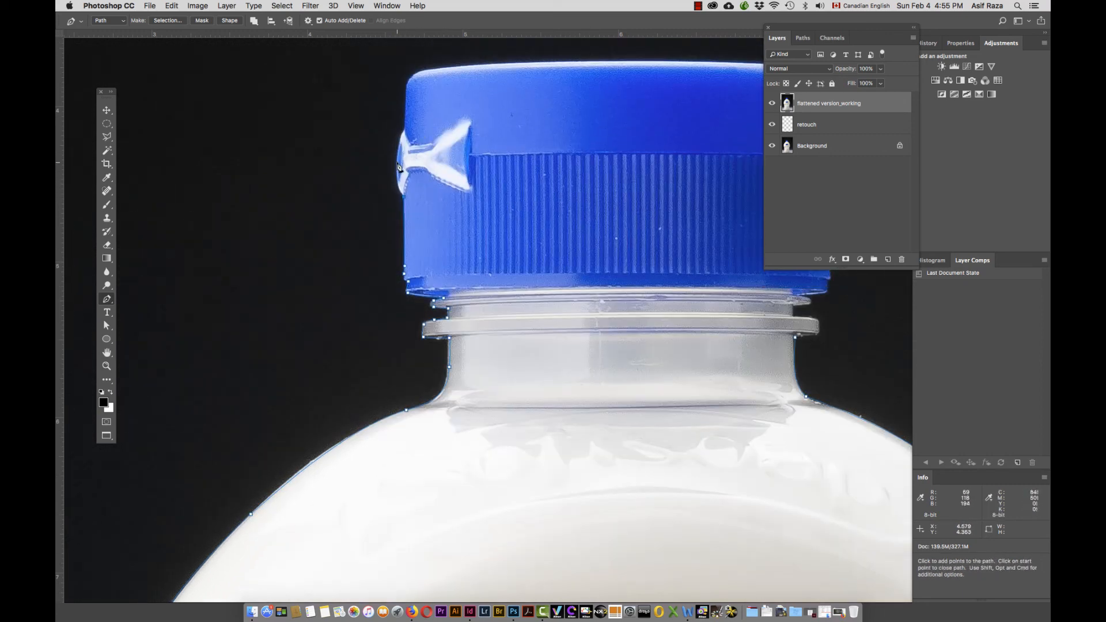
click(398, 150)
click(399, 134)
drag(427, 70, 444, 71)
Step: Trace the cap's top edge, its top right corner and the small bump on its right side
drag(614, 66, 367, 138)
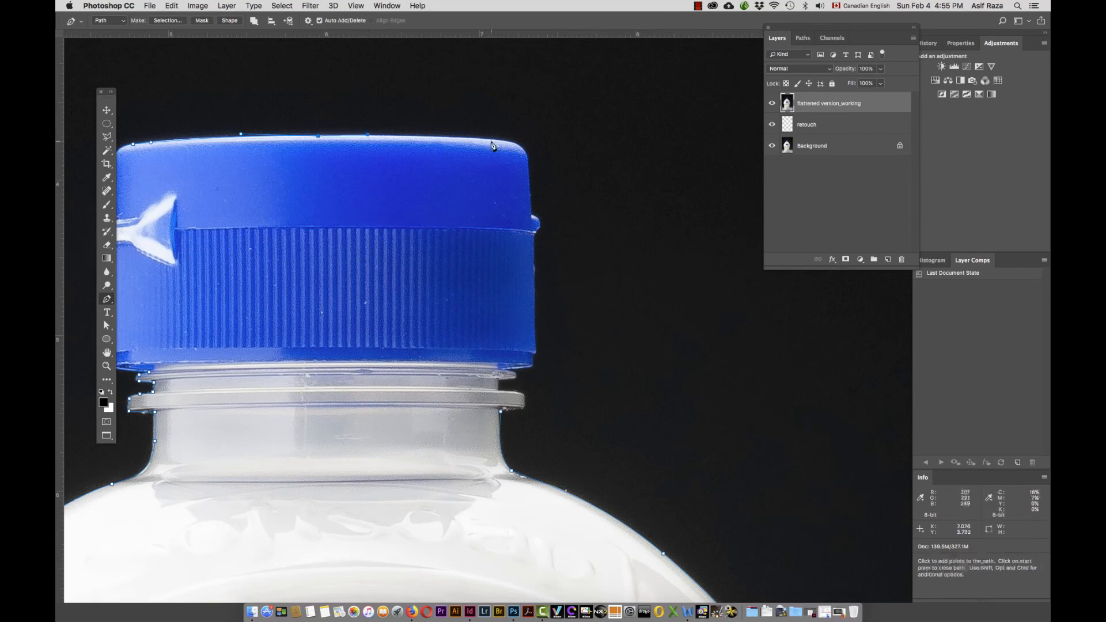
drag(492, 140, 532, 187)
drag(541, 225, 541, 232)
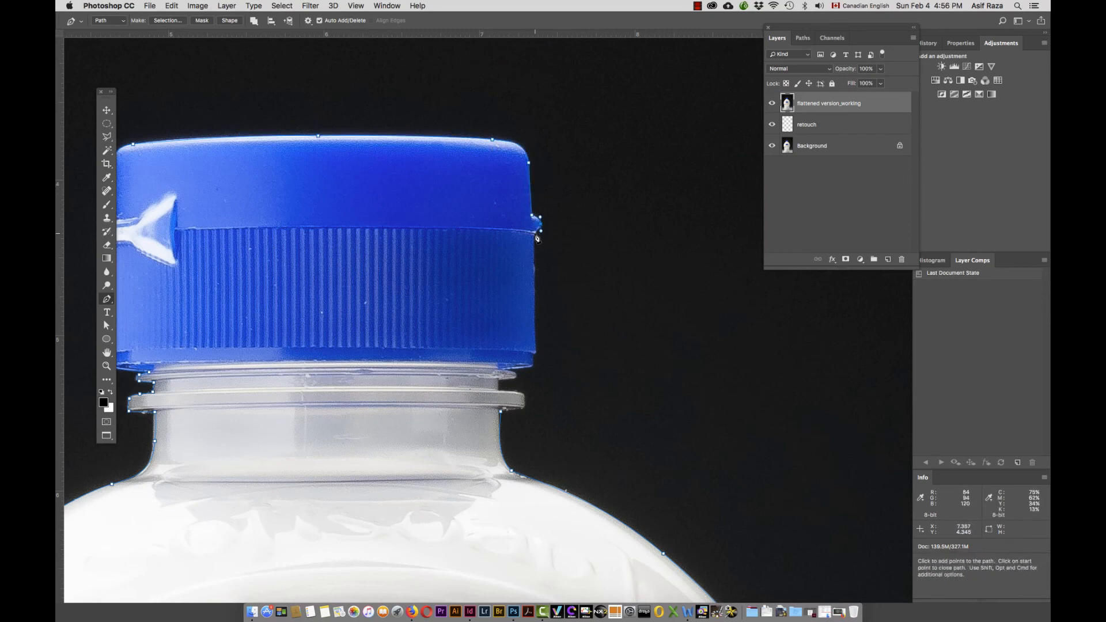
Step: Trace down the cap's right side and around both neck rings, closing the path at its starting point
click(535, 305)
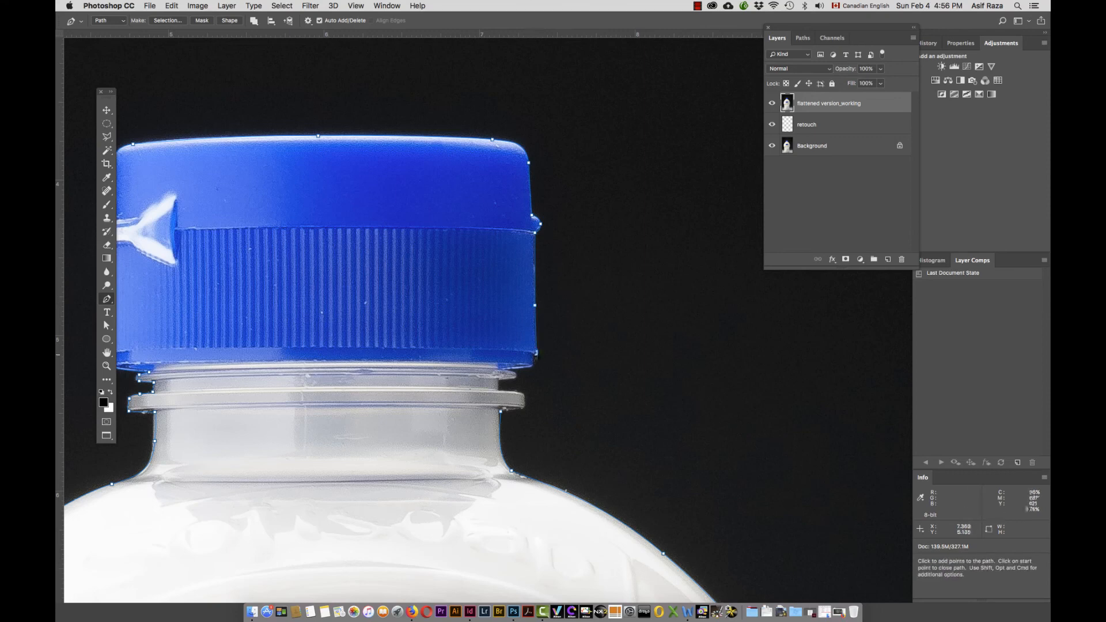
drag(532, 366, 526, 398)
click(498, 379)
click(526, 408)
click(501, 412)
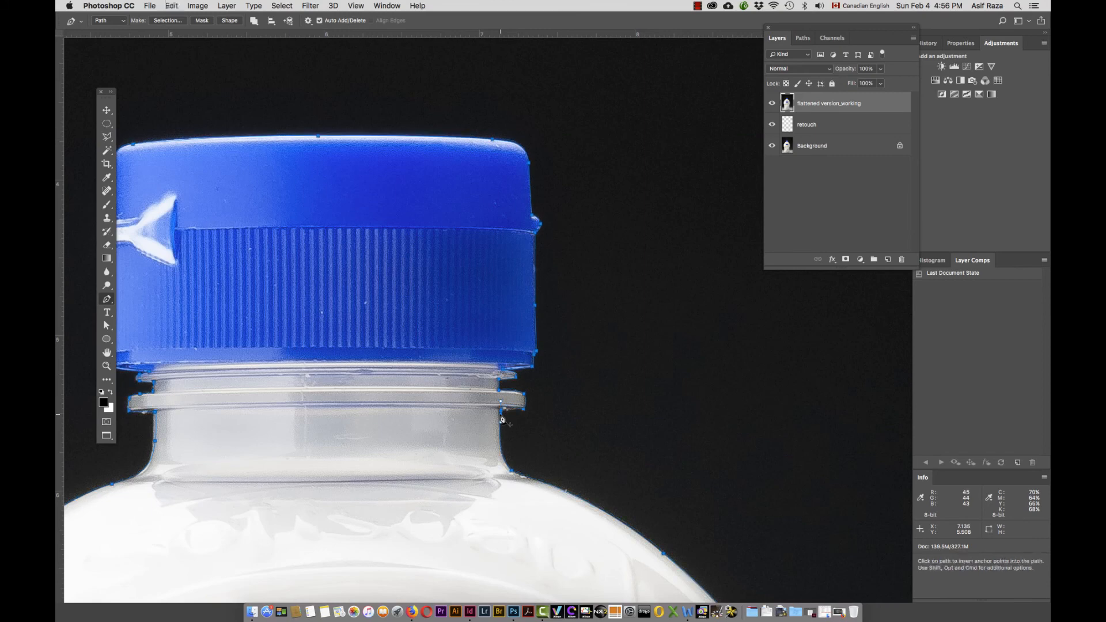
Step: Use the Direct Selection tool to move the anchor point under the large neck ring's right end onto the neck corner
click(106, 325)
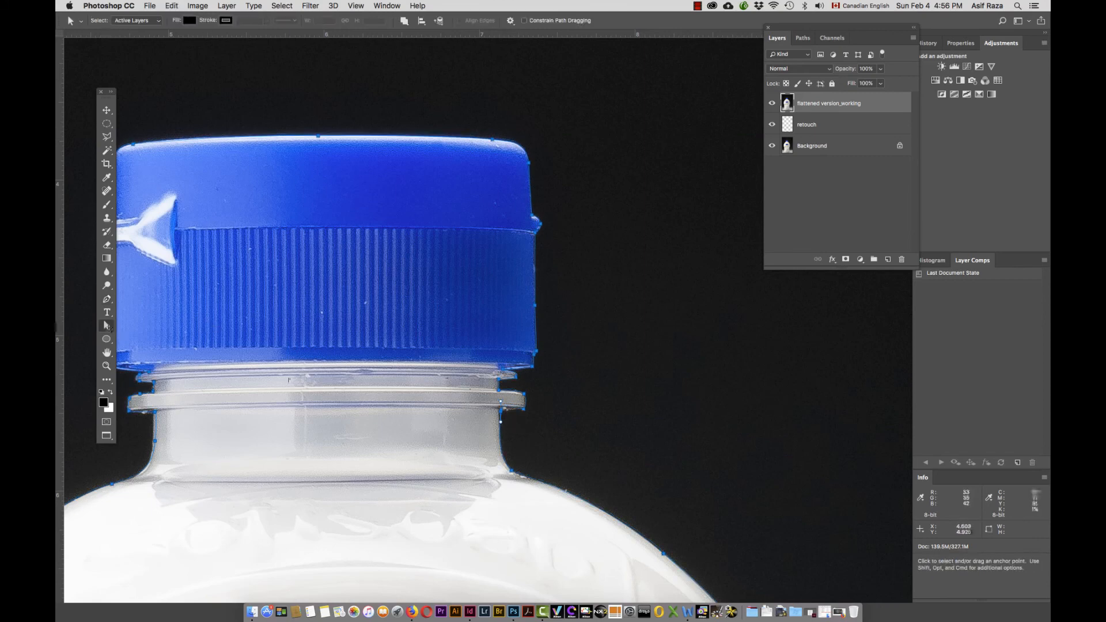
key(z)
click(507, 413)
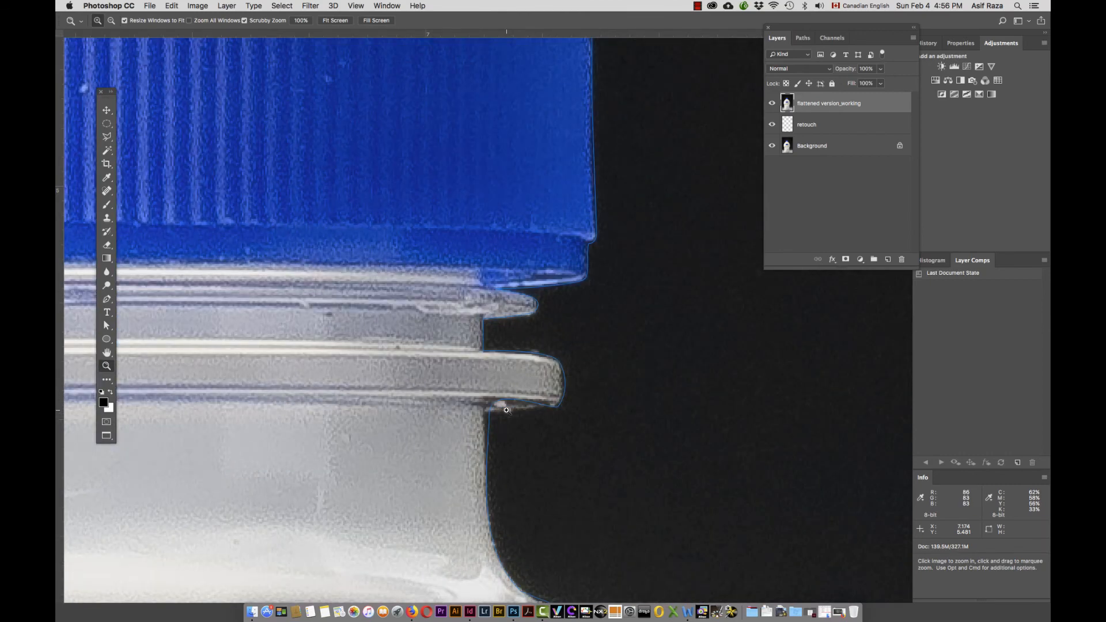
key(a)
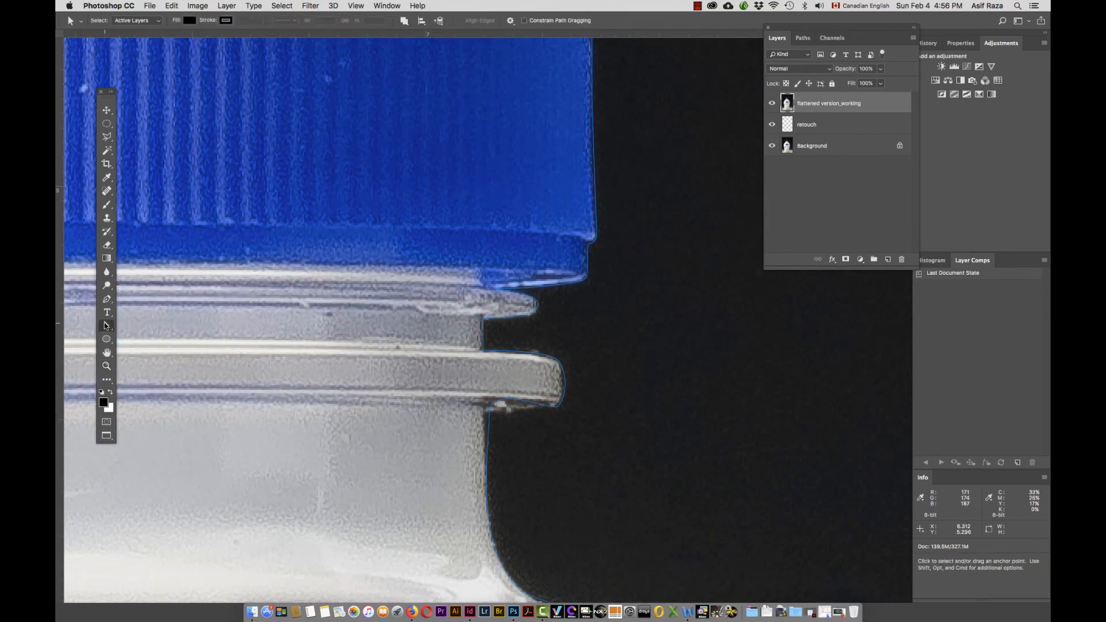
drag(108, 325, 160, 340)
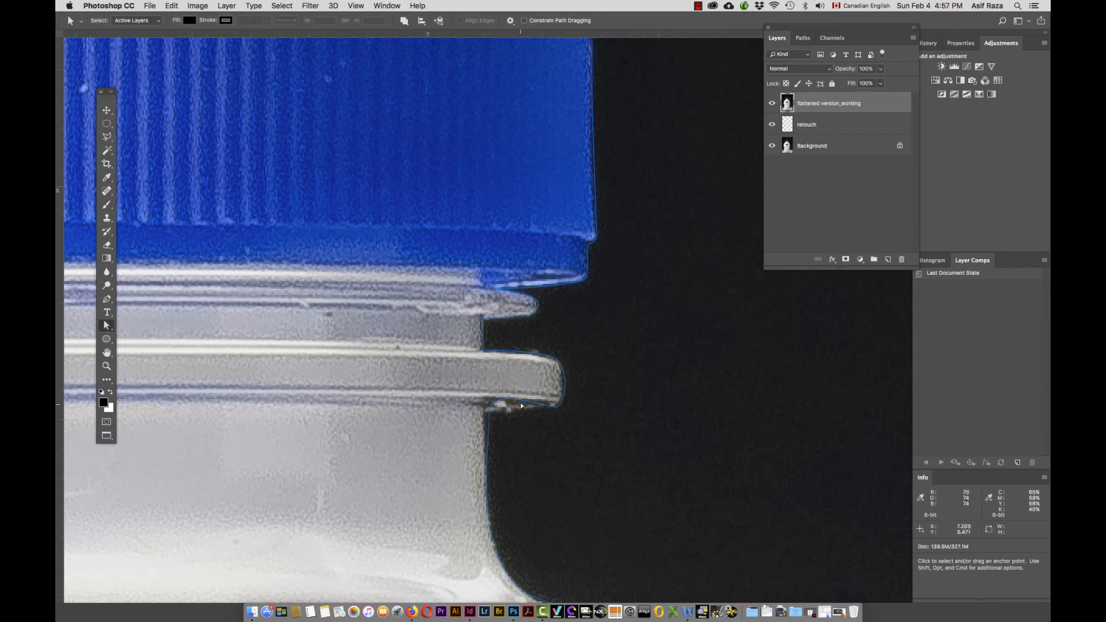
drag(490, 416, 487, 416)
drag(485, 385, 485, 411)
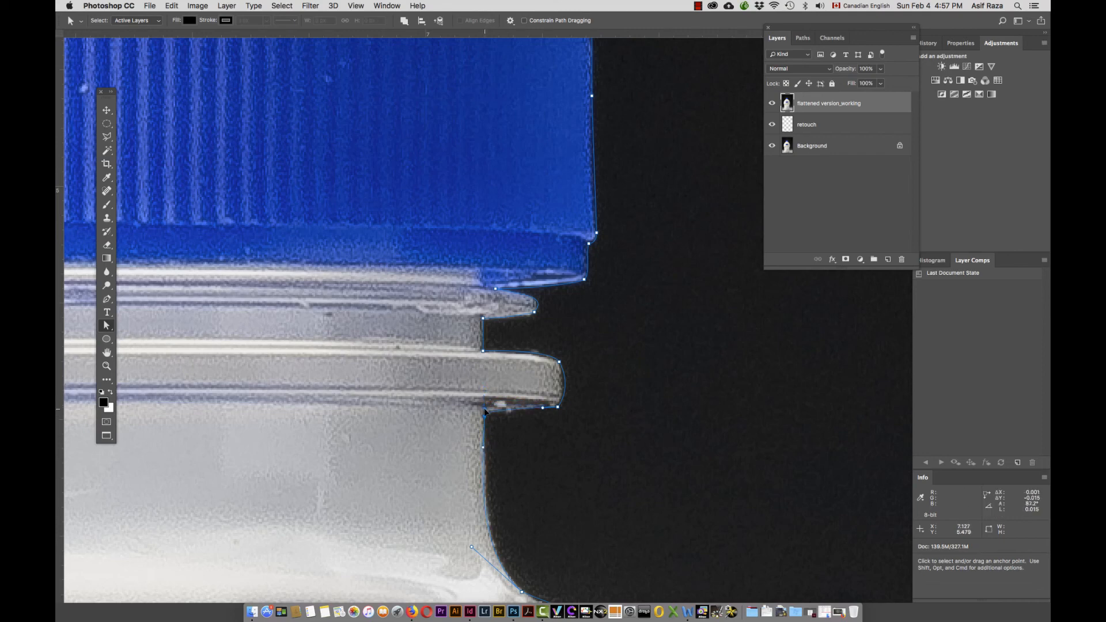
Step: Reshape the path around the outer right end of the large neck ring to follow its rounded edge
mouse_move(552, 410)
mouse_down()
mouse_move(525, 415)
mouse_move(565, 396)
mouse_up()
click(567, 373)
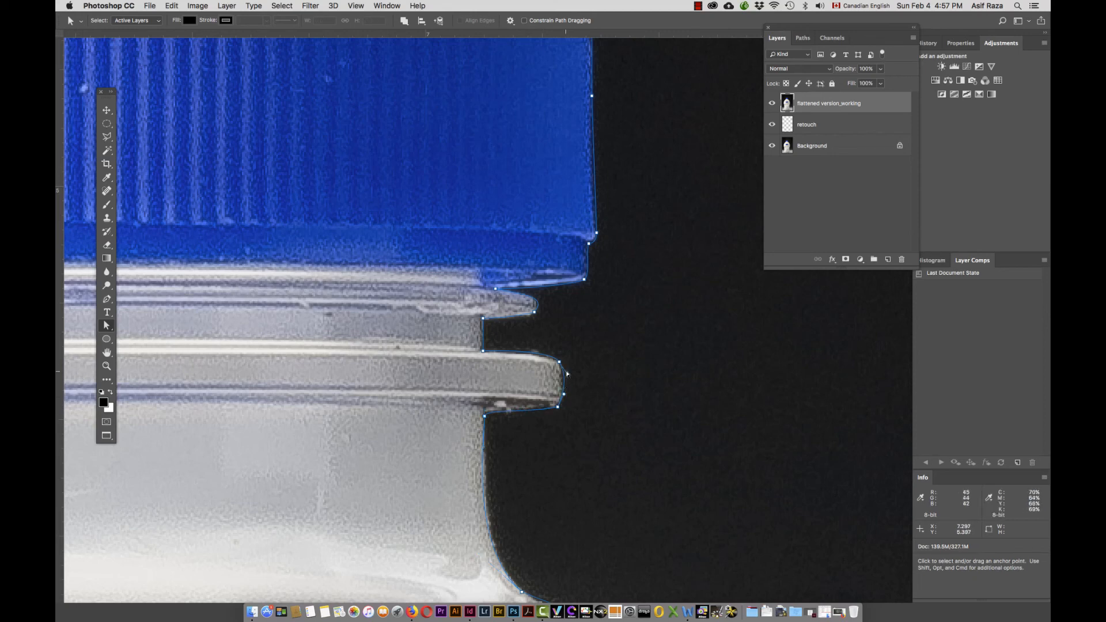
click(568, 377)
Step: Adjust the curve handle at the large neck ring's upper right corner with the Convert Point tool, and refine the small ring's right end
click(107, 300)
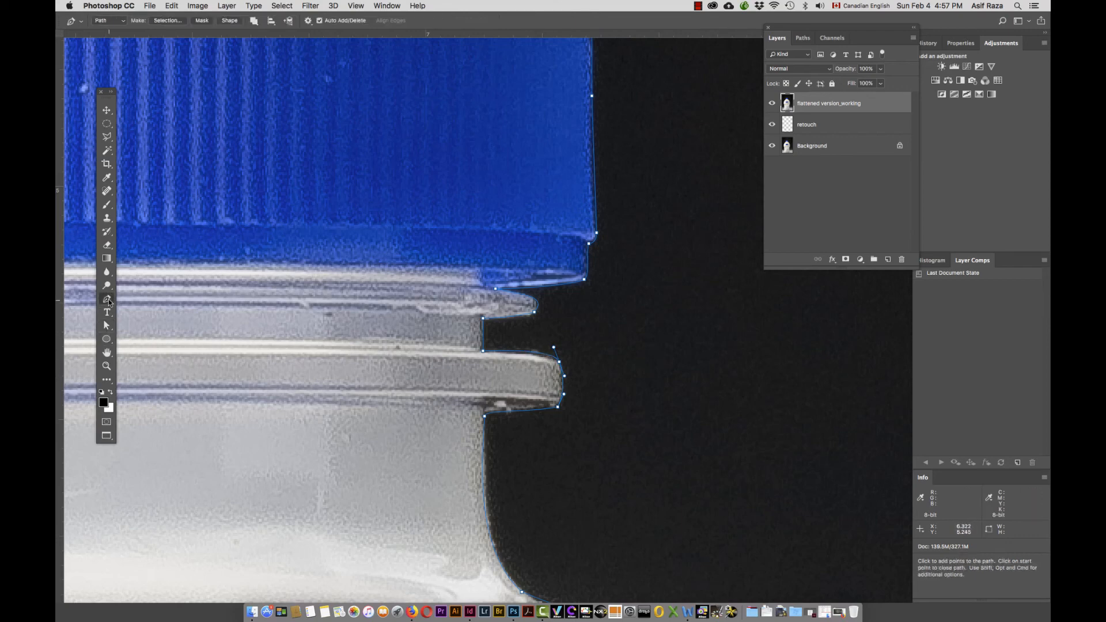
right_click(110, 302)
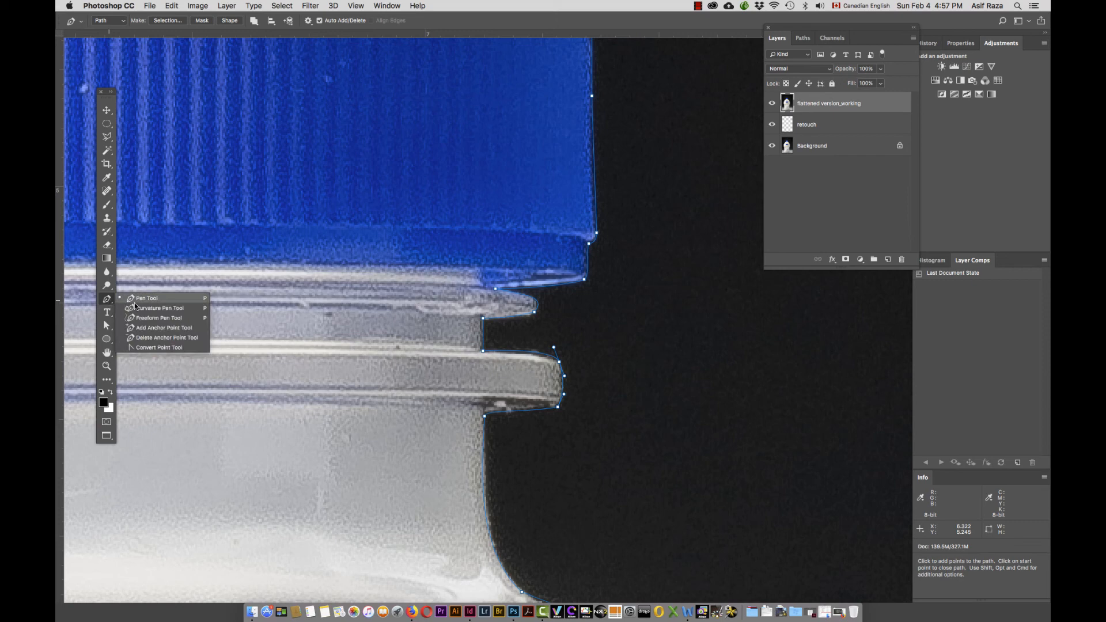
click(154, 348)
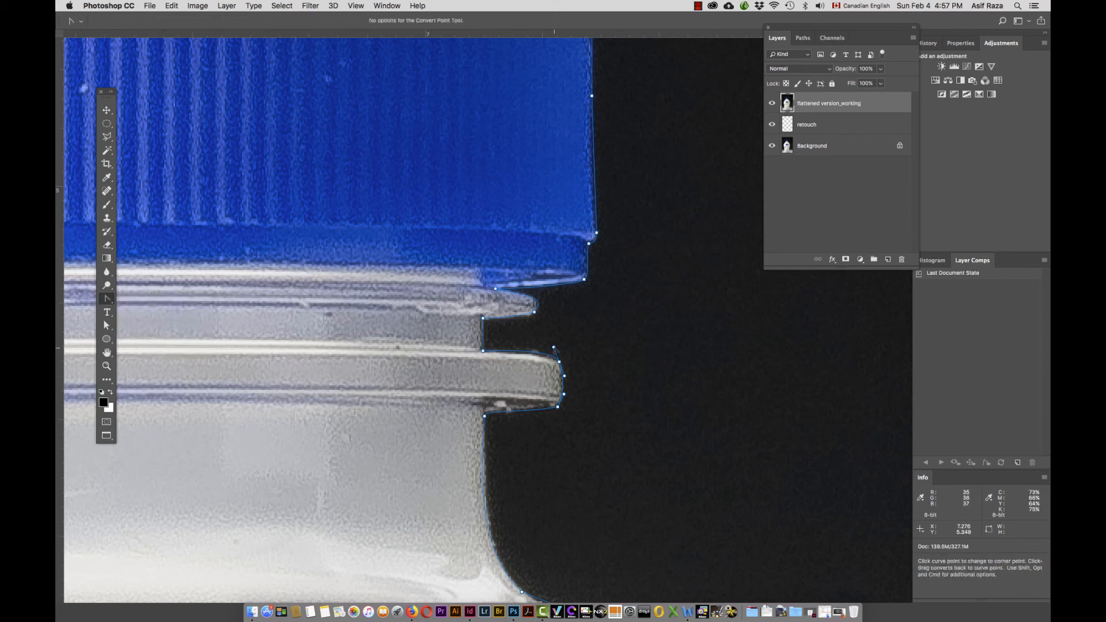
drag(553, 348, 551, 353)
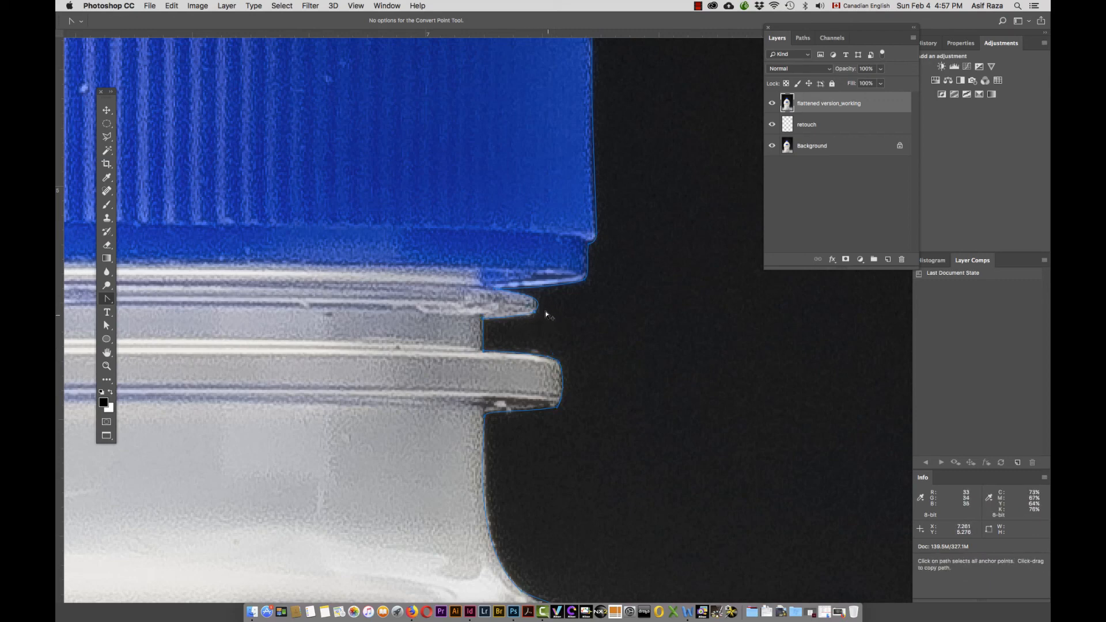
key(a)
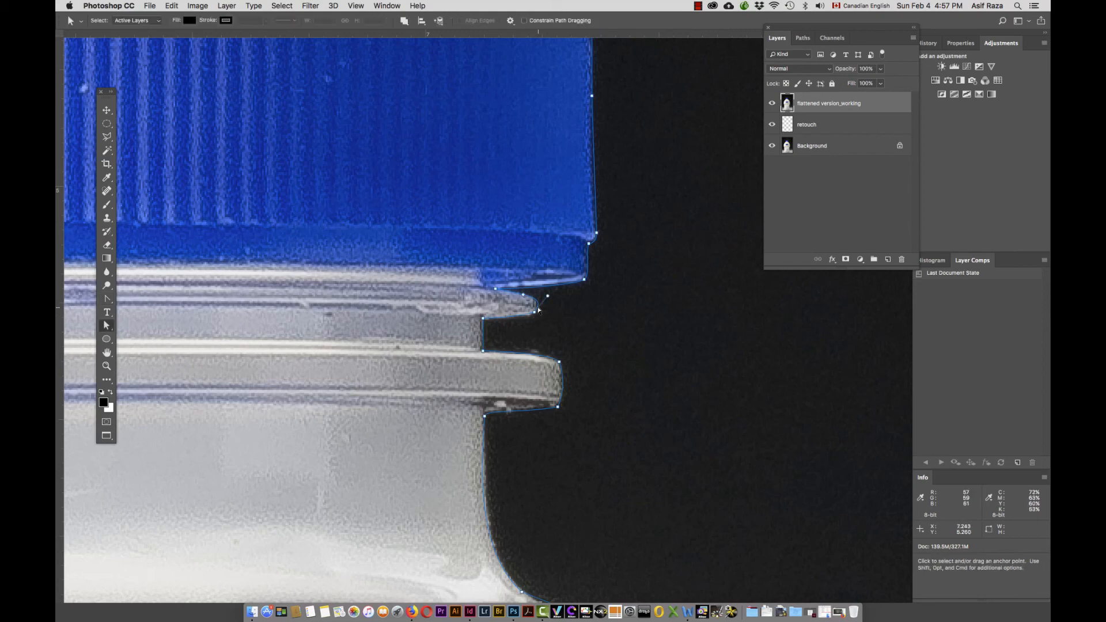
drag(548, 298, 546, 299)
Step: Move the path's anchor points at the left end of the large neck ring onto its edge and refine the curve below it
drag(540, 296, 624, 486)
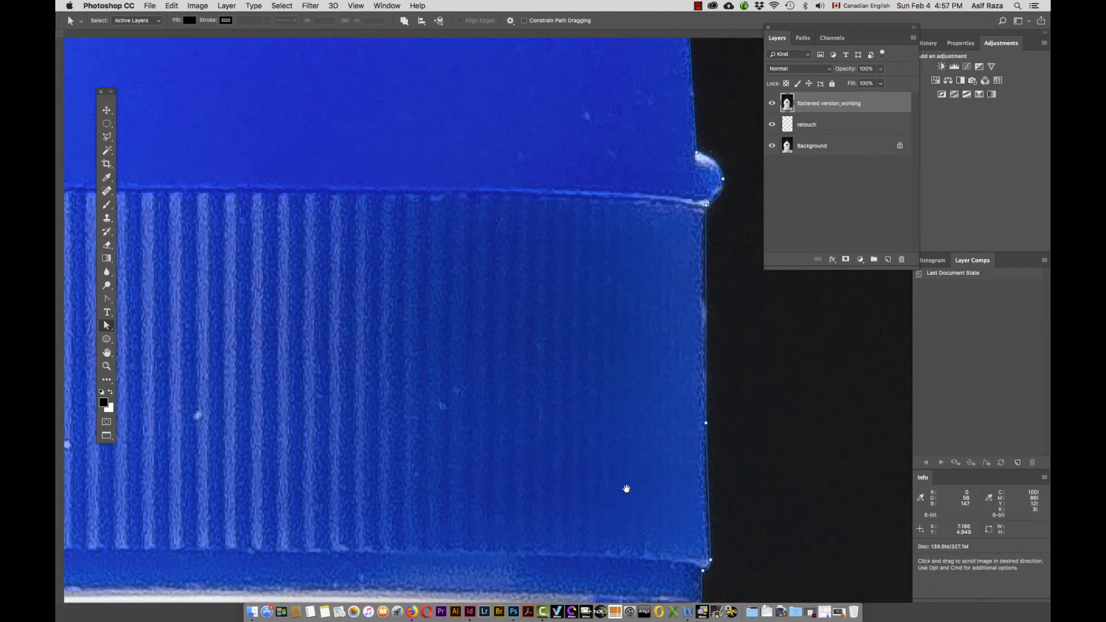
drag(516, 218, 674, 468)
drag(375, 395, 548, 415)
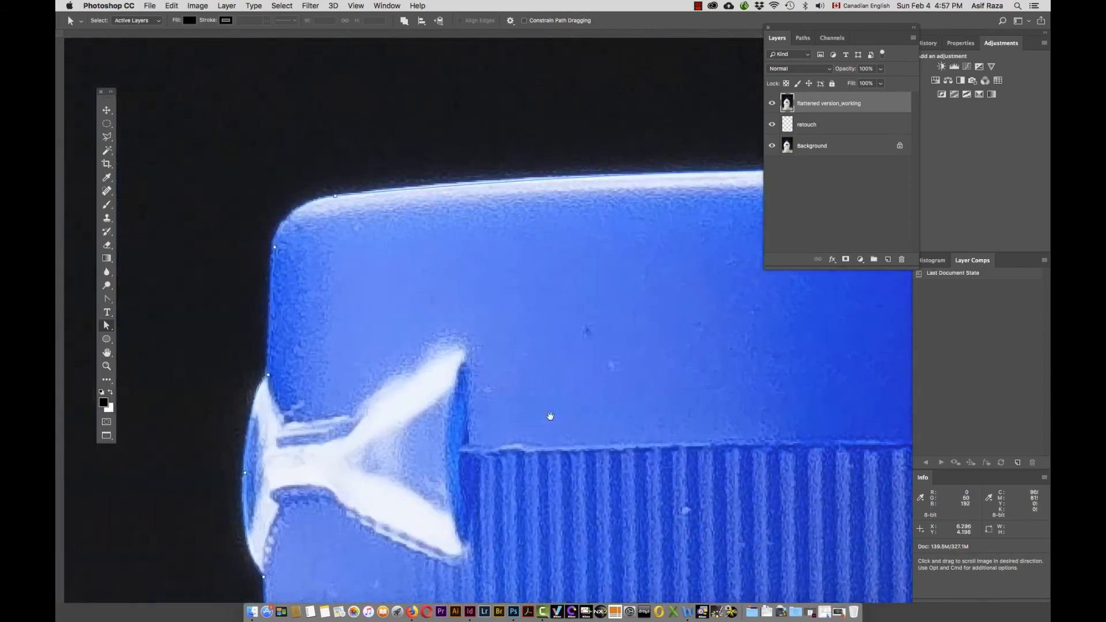
drag(277, 420, 501, 242)
drag(495, 473, 493, 289)
drag(493, 519, 523, 341)
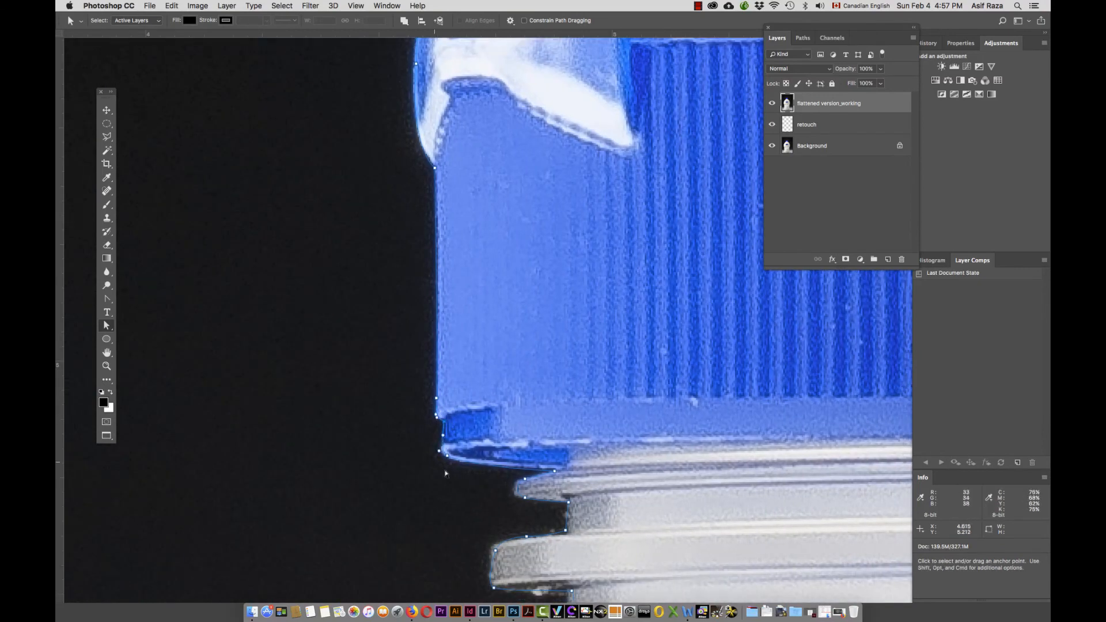
drag(496, 550, 490, 547)
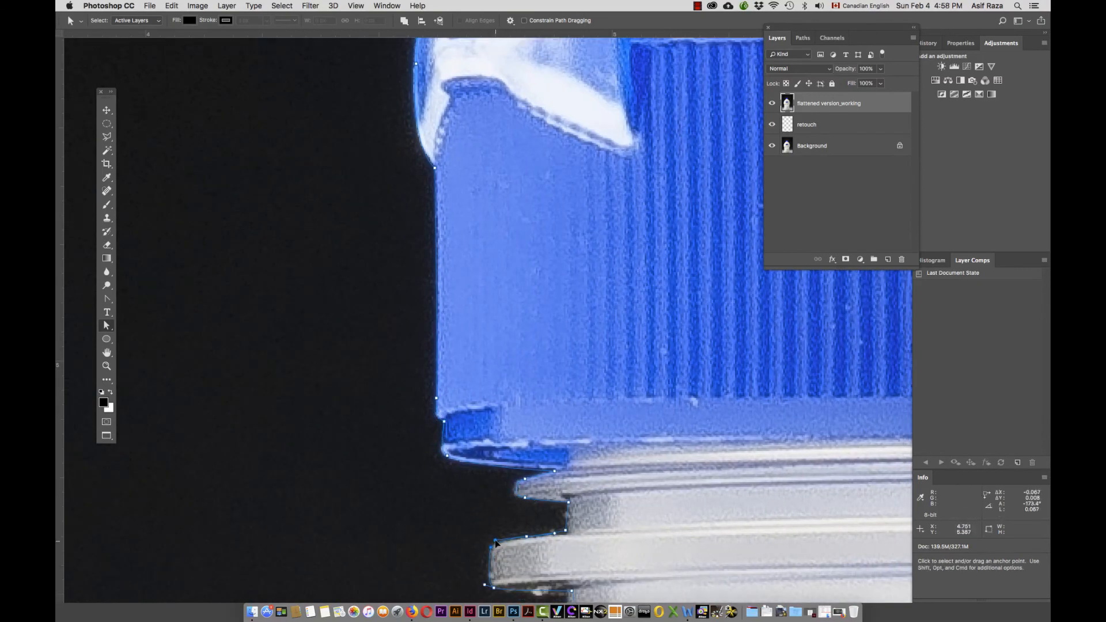
drag(567, 537, 567, 496)
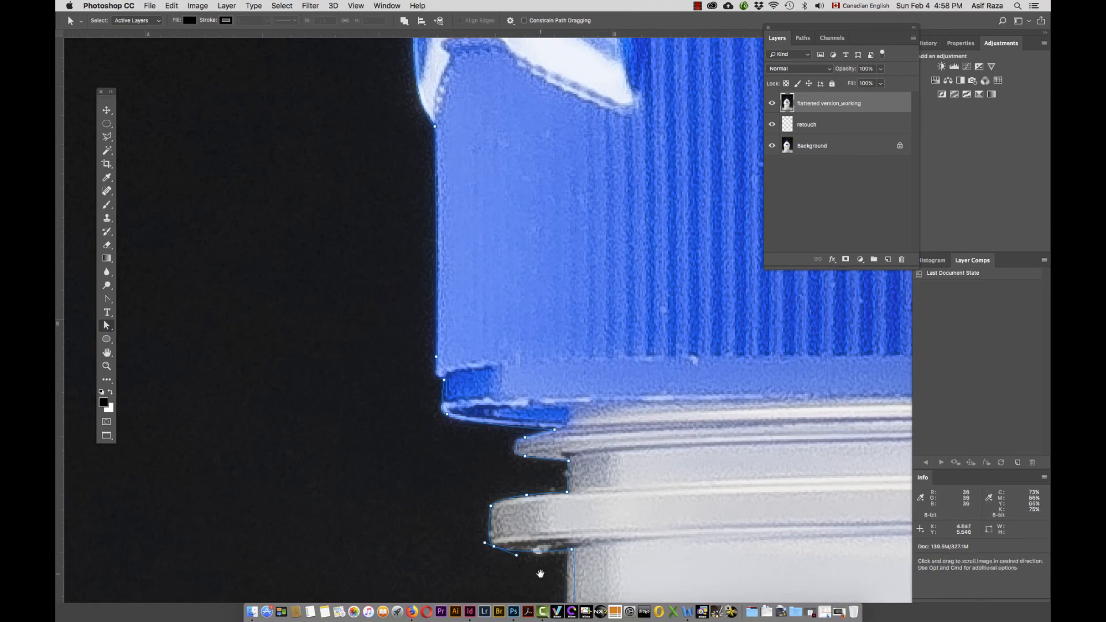
drag(537, 572, 536, 390)
drag(495, 493, 547, 320)
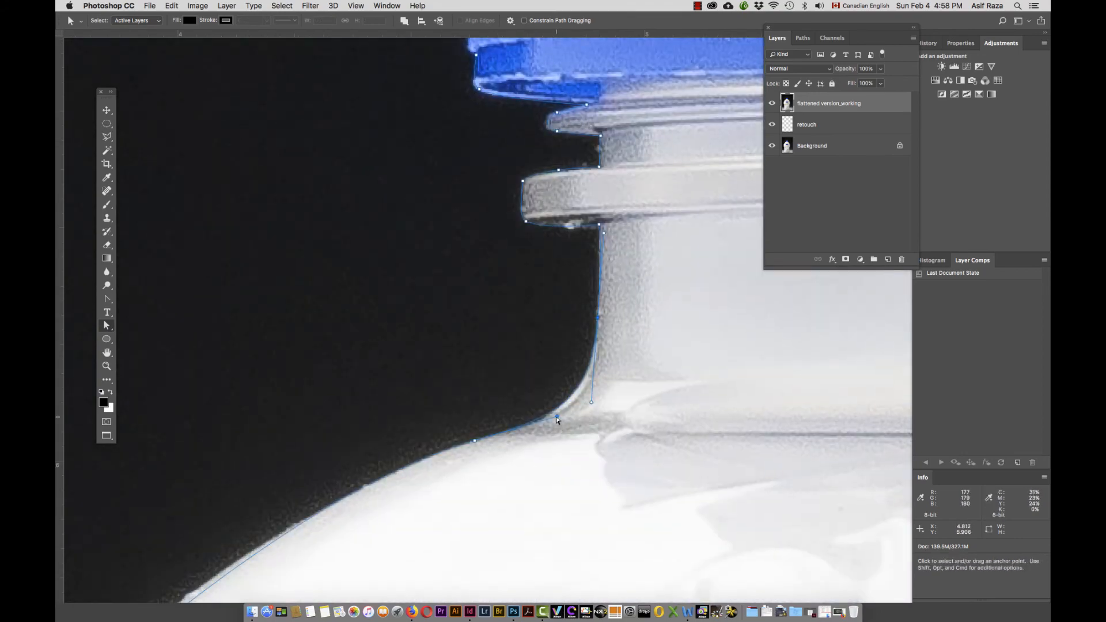
Step: Adjust the path's curve handles along the bottle's left shoulder and upper left side to follow the edge
drag(464, 438, 659, 267)
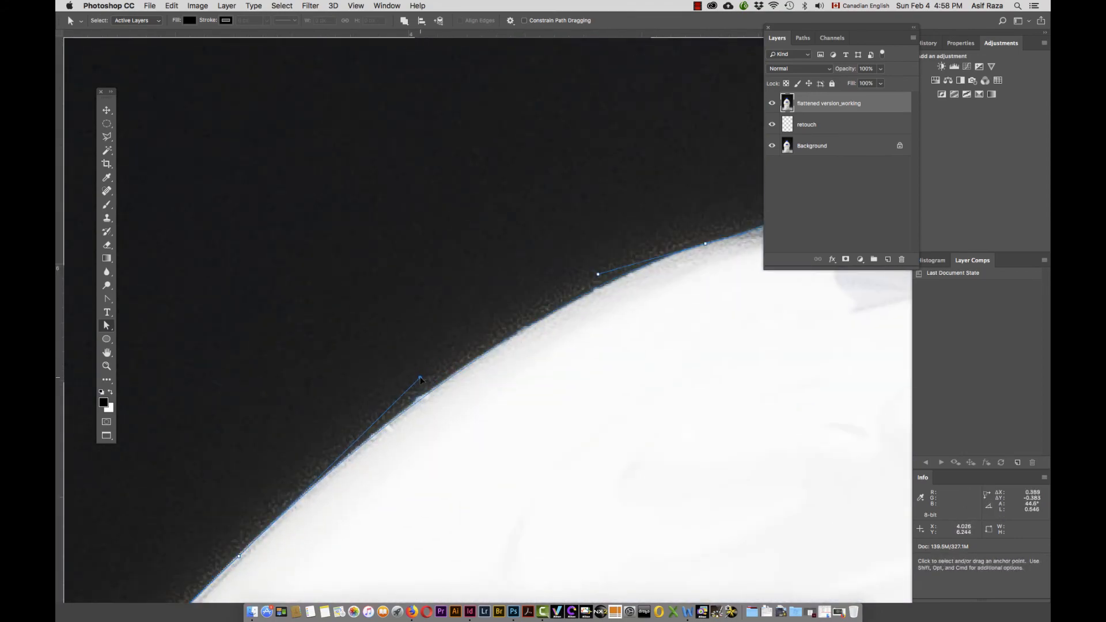
drag(361, 381, 520, 277)
drag(398, 504, 511, 290)
scroll(486, 330, down, 10)
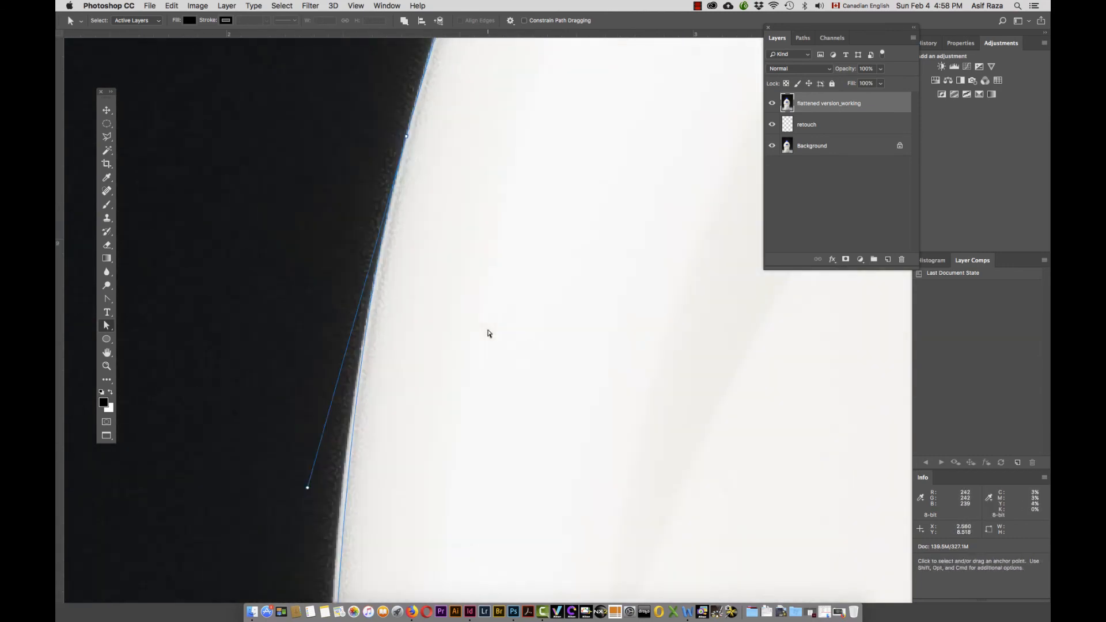
scroll(320, 375, down, 5)
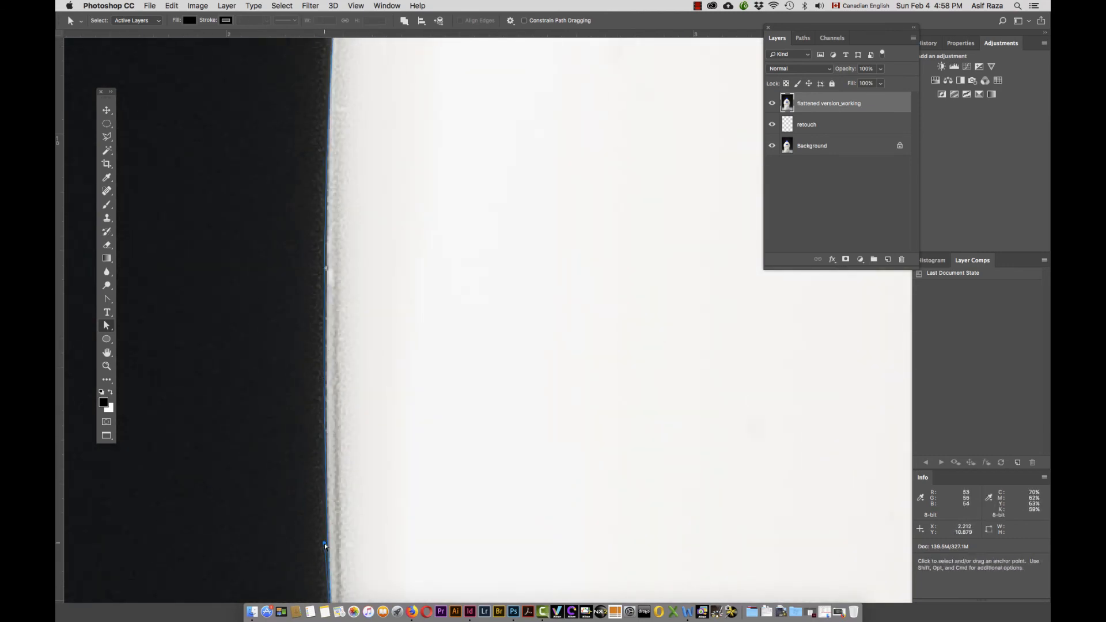
scroll(360, 508, up, 5)
scroll(489, 299, down, 3)
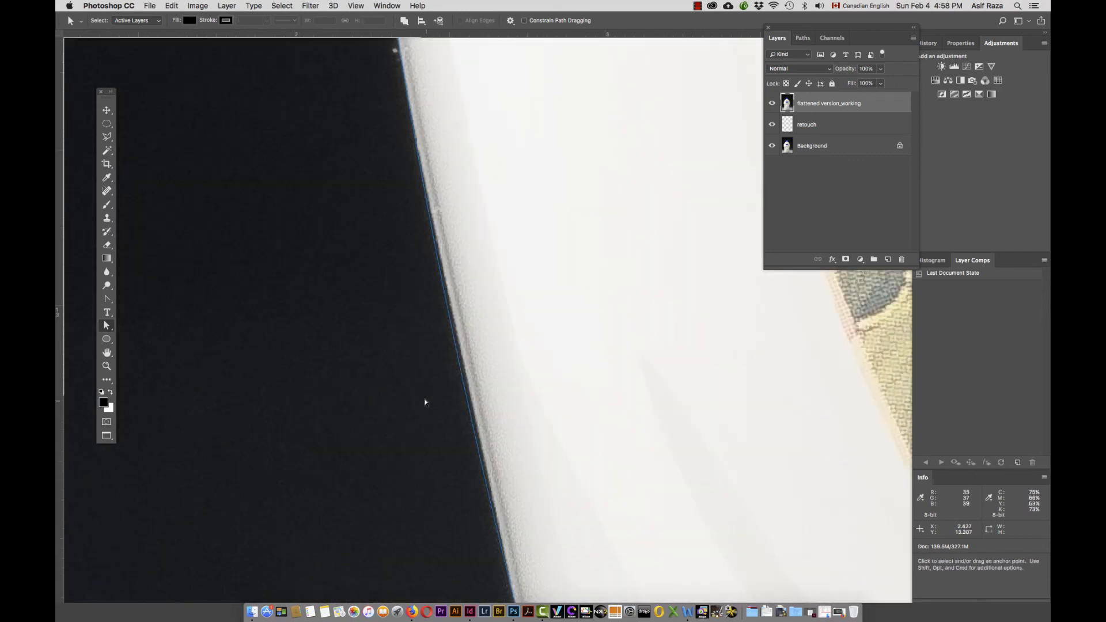
Step: Refine the path's anchor points and curve handles along the bottle's left waist and lower left side
drag(440, 271, 453, 277)
scroll(404, 345, up, 3)
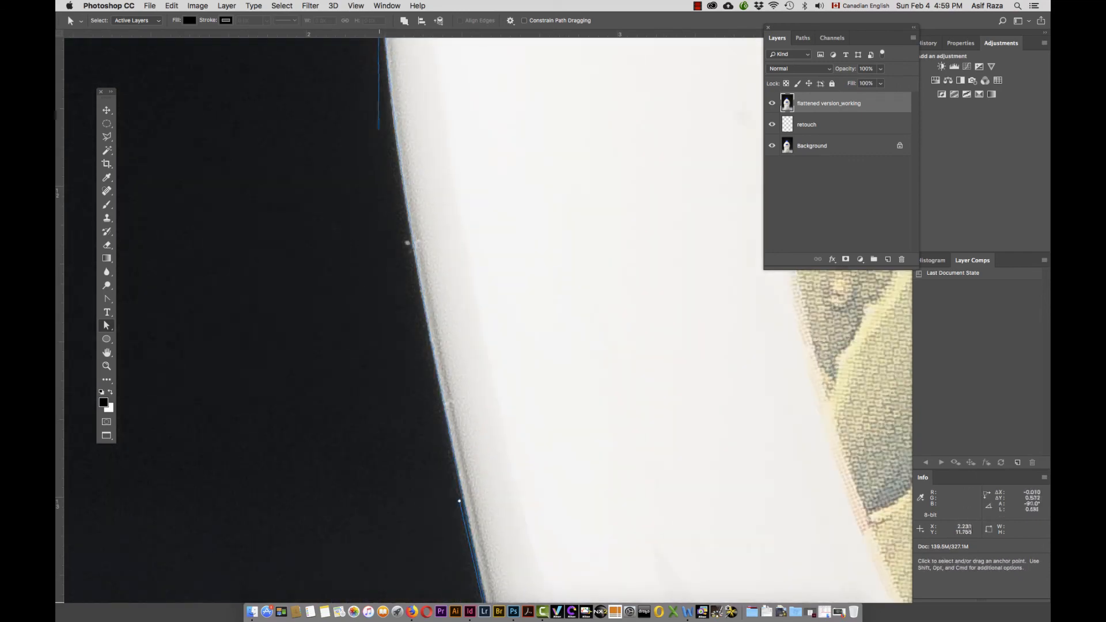
scroll(395, 376, down, 3)
scroll(426, 397, down, 5)
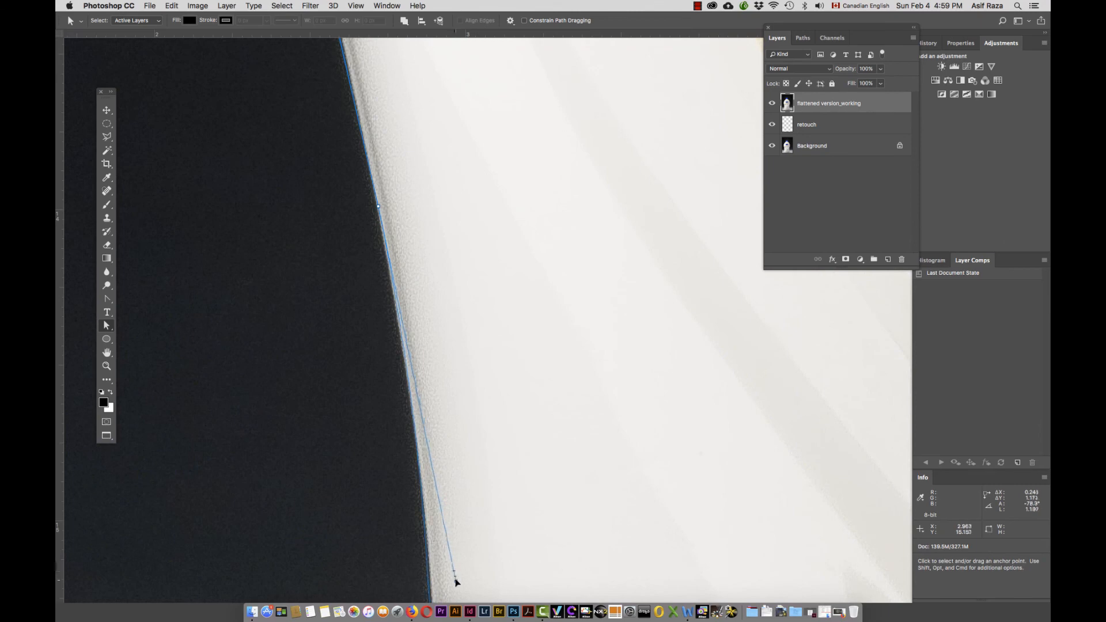
scroll(432, 339, down, 2)
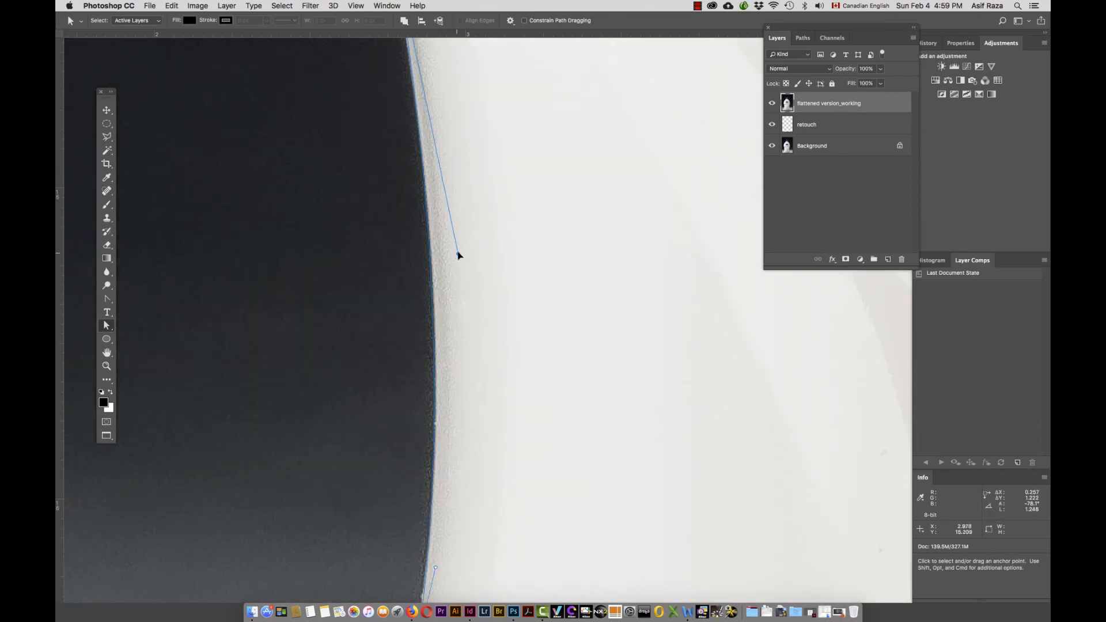
scroll(476, 447, down, 10)
scroll(476, 447, left, 2)
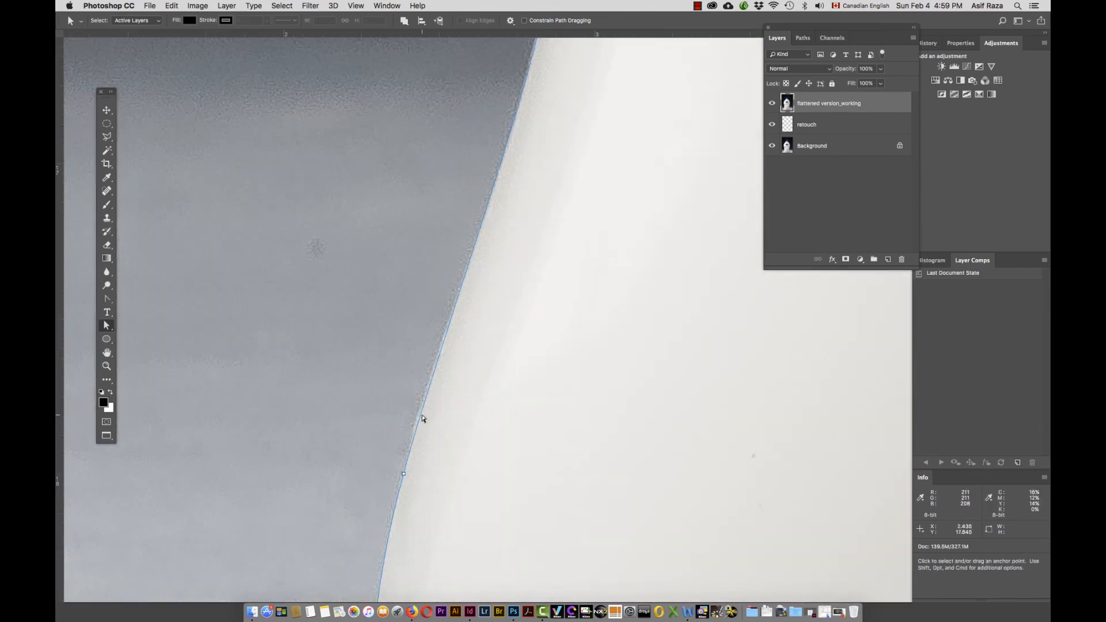
Step: Refine the path around the bottle's lower left corner and along its base, and fit the whole image in view
drag(448, 466, 459, 425)
drag(533, 452, 535, 455)
click(534, 456)
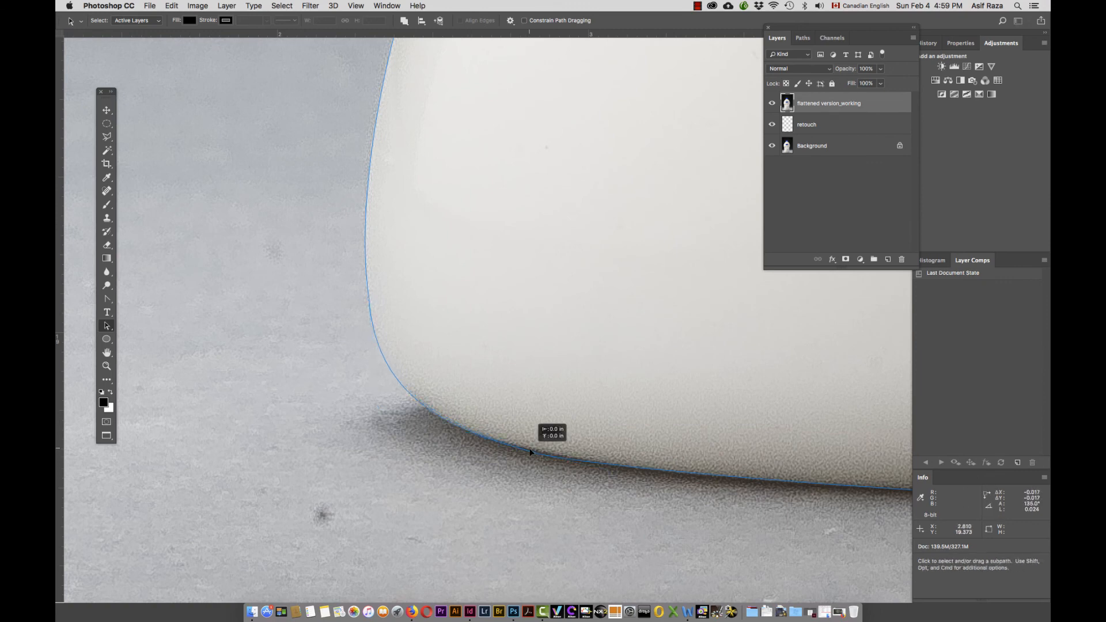
click(535, 453)
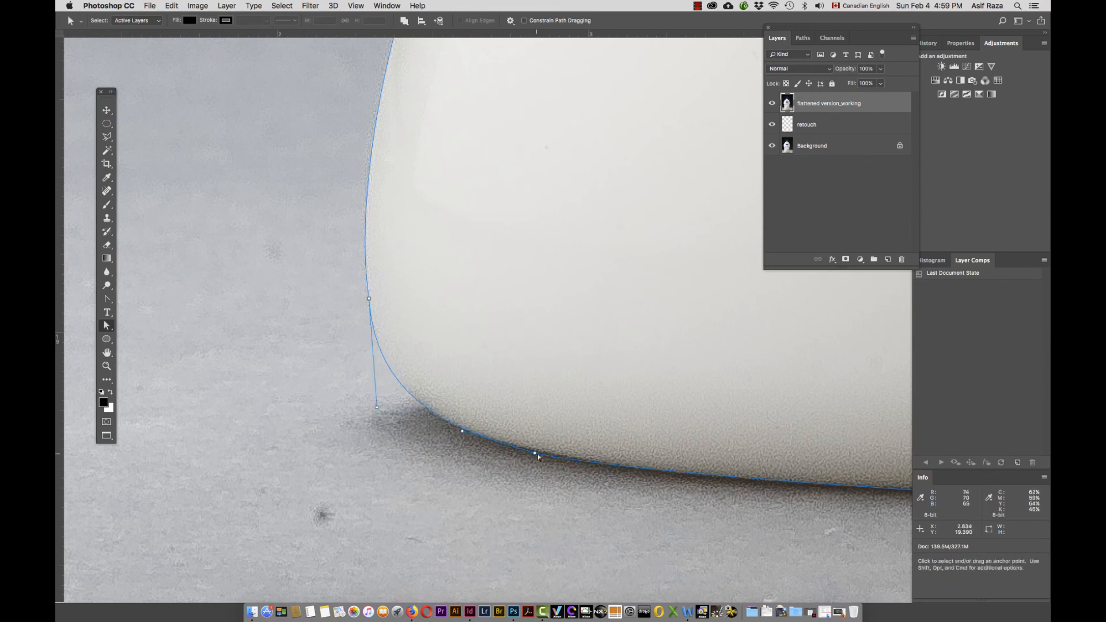
drag(606, 469, 672, 478)
drag(544, 454, 369, 452)
drag(444, 456, 338, 388)
scroll(487, 372, right, 4)
drag(635, 356, 700, 407)
key(super+0)
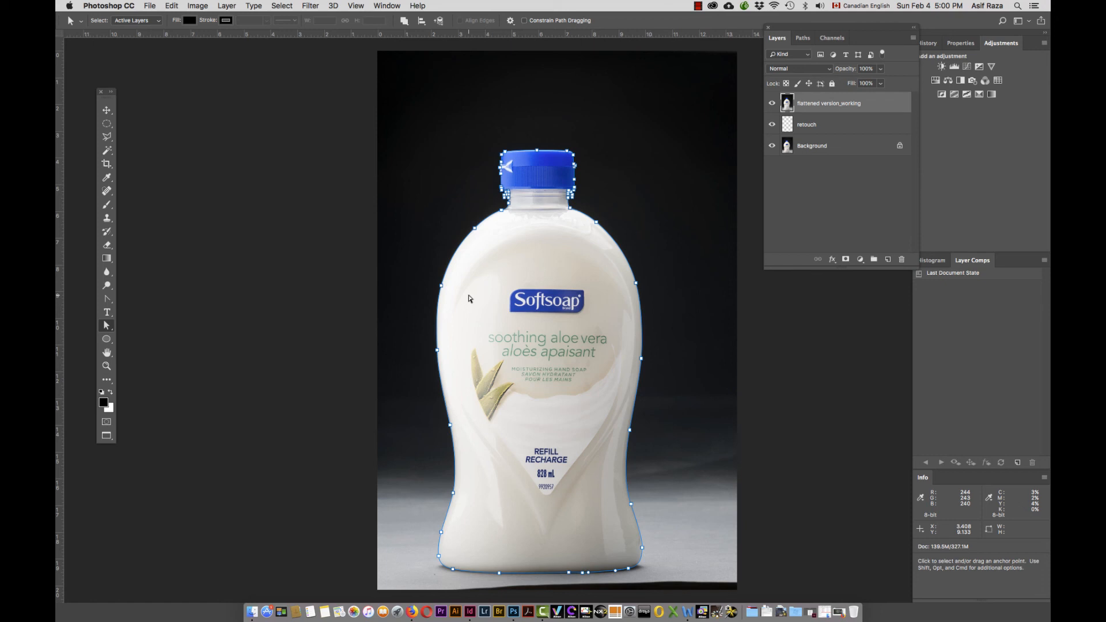
Step: Save the work path under the name Bottle
click(803, 38)
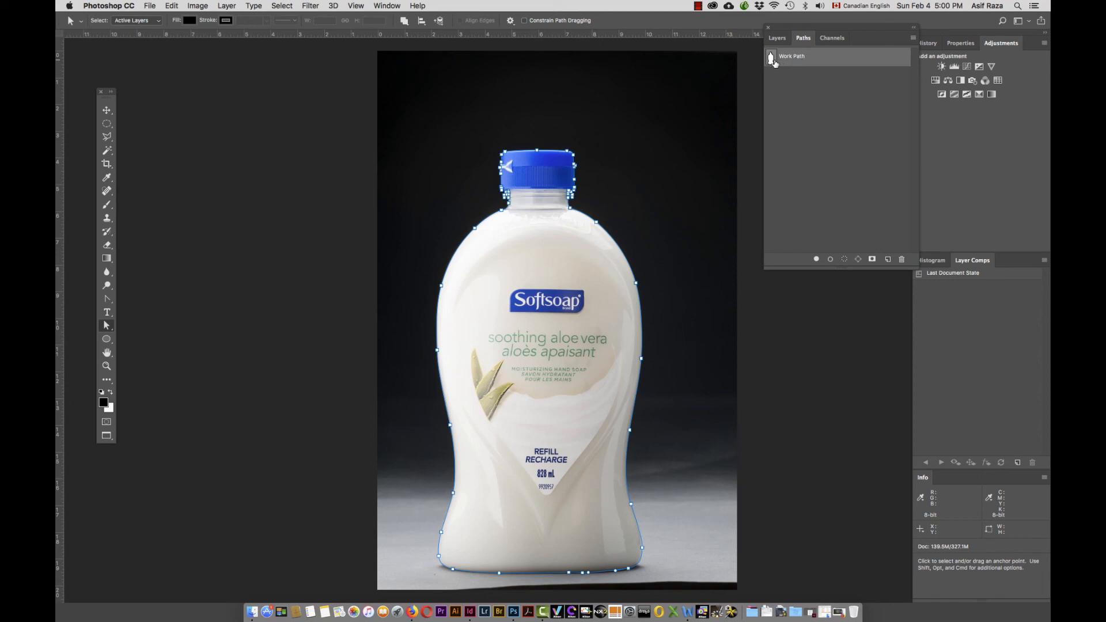
double_click(792, 58)
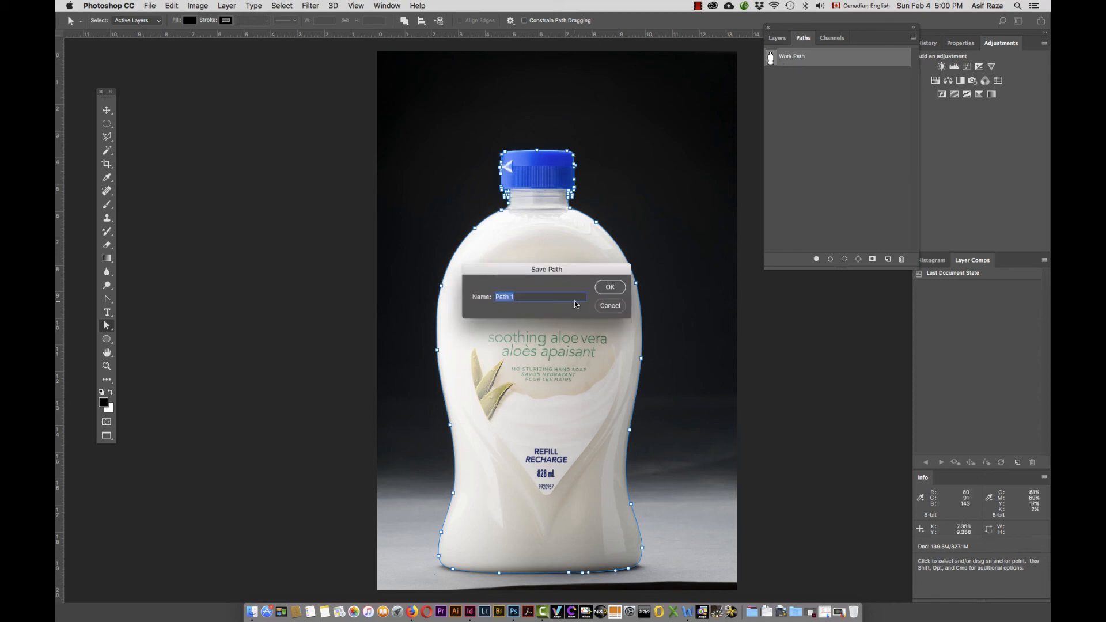
text(Bottle)
click(610, 287)
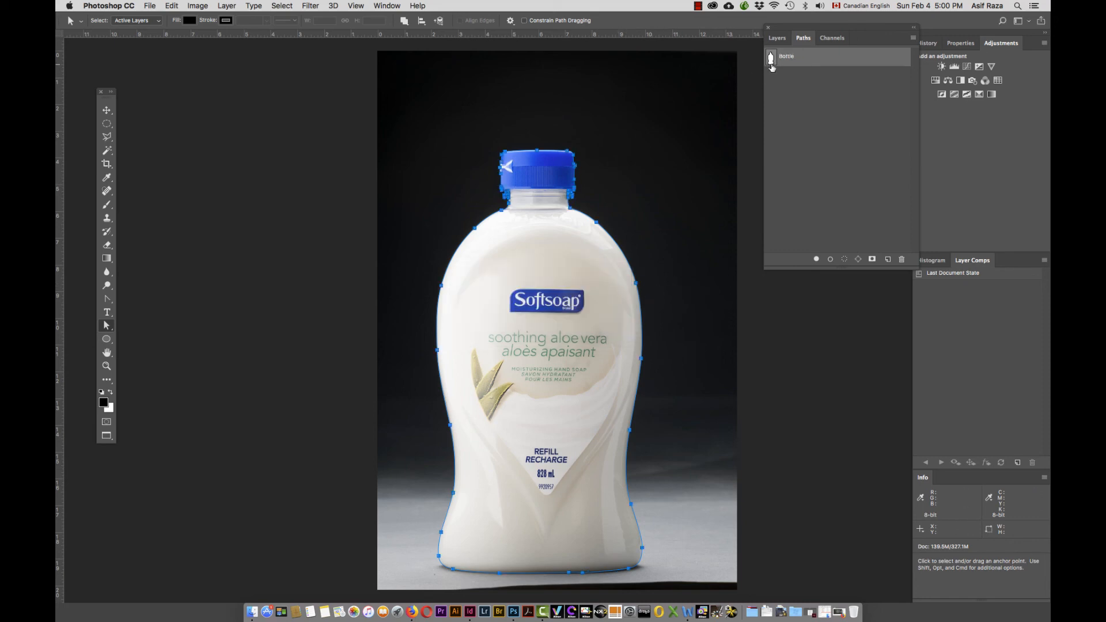
Step: Make a new anti-aliased selection from the Bottle path with a feather radius of 2 pixels
click(914, 39)
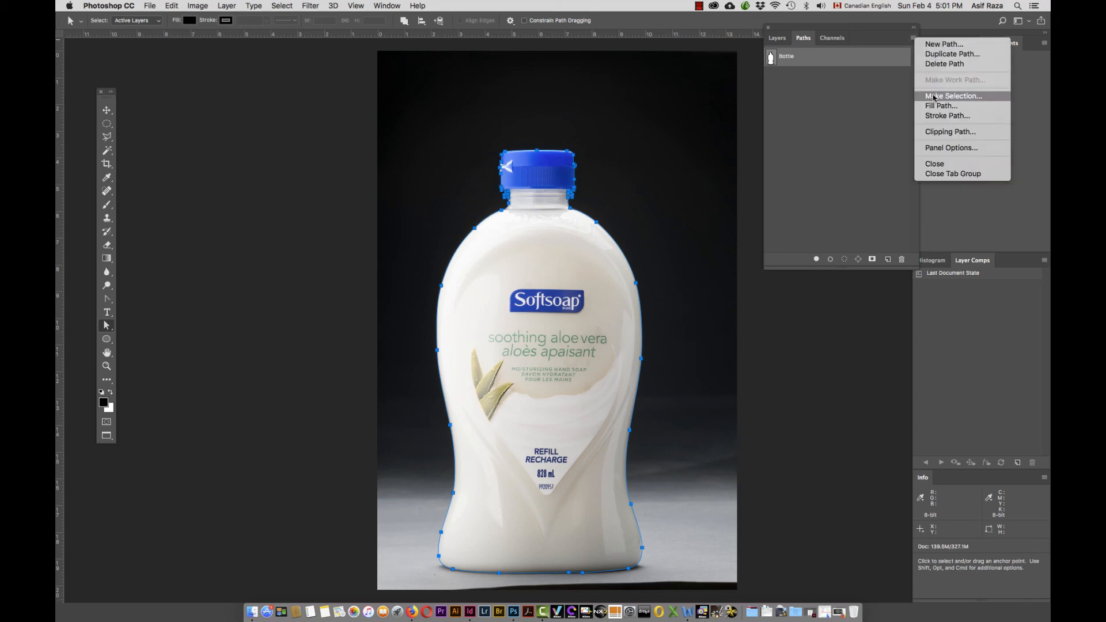
click(837, 89)
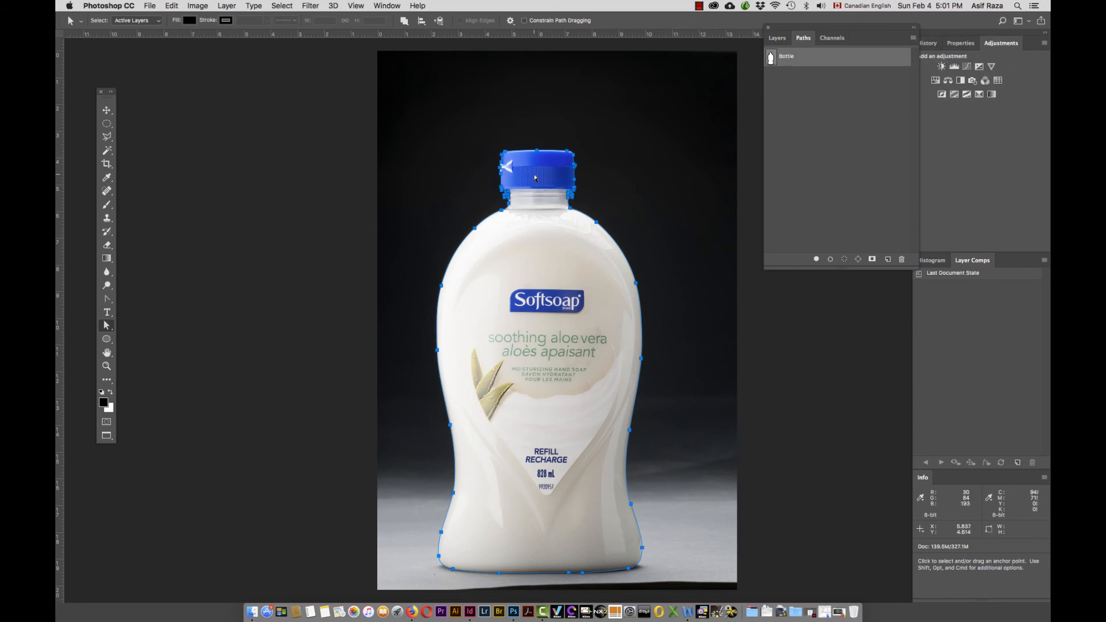
right_click(580, 214)
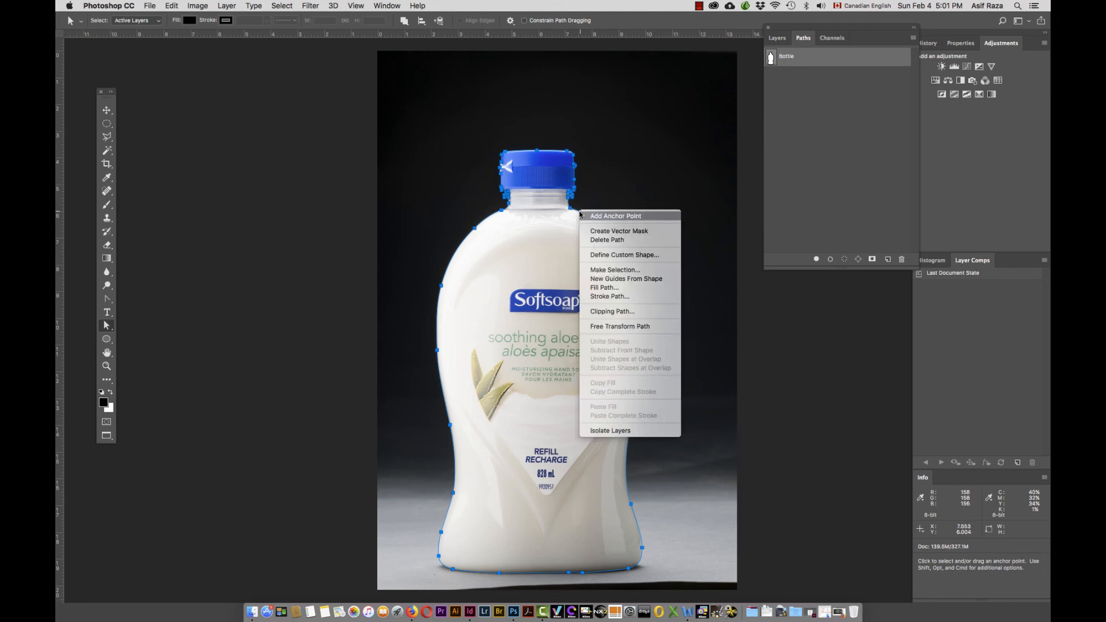
click(615, 271)
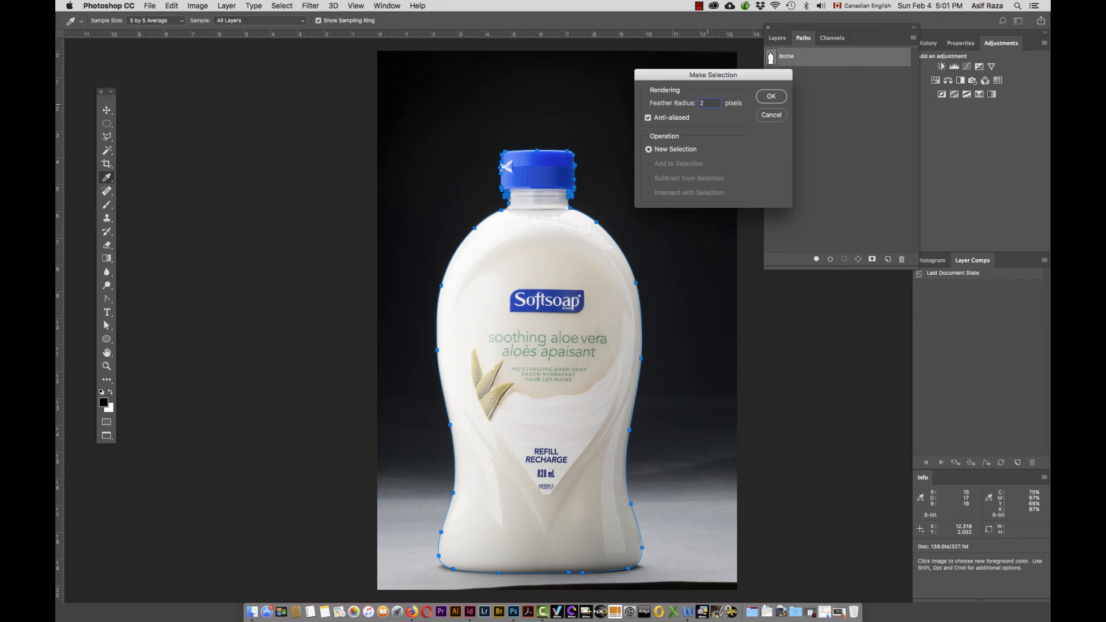
click(771, 96)
click(770, 105)
key(a)
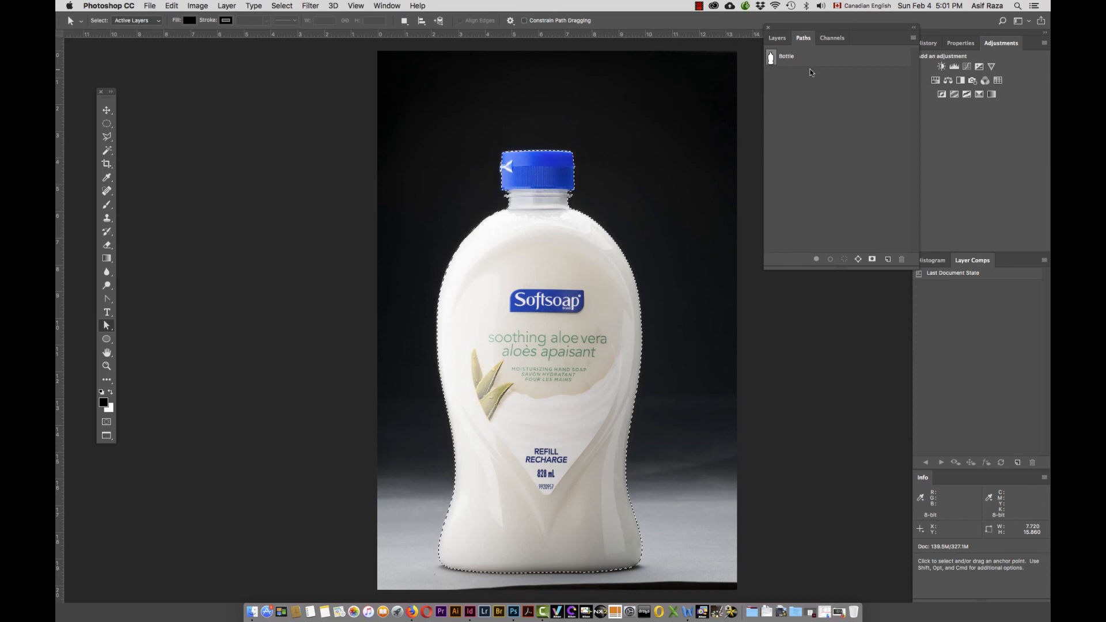
Step: Add a layer mask from the bottle selection to the flattened version_working layer, and hide the retouch and Background layers
click(777, 38)
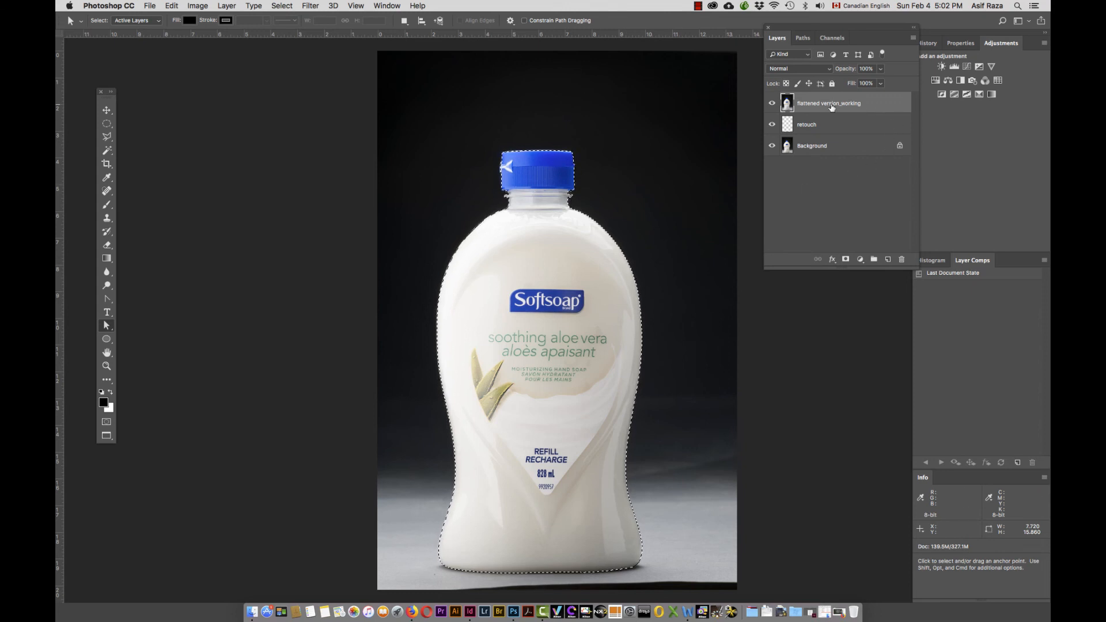
click(845, 260)
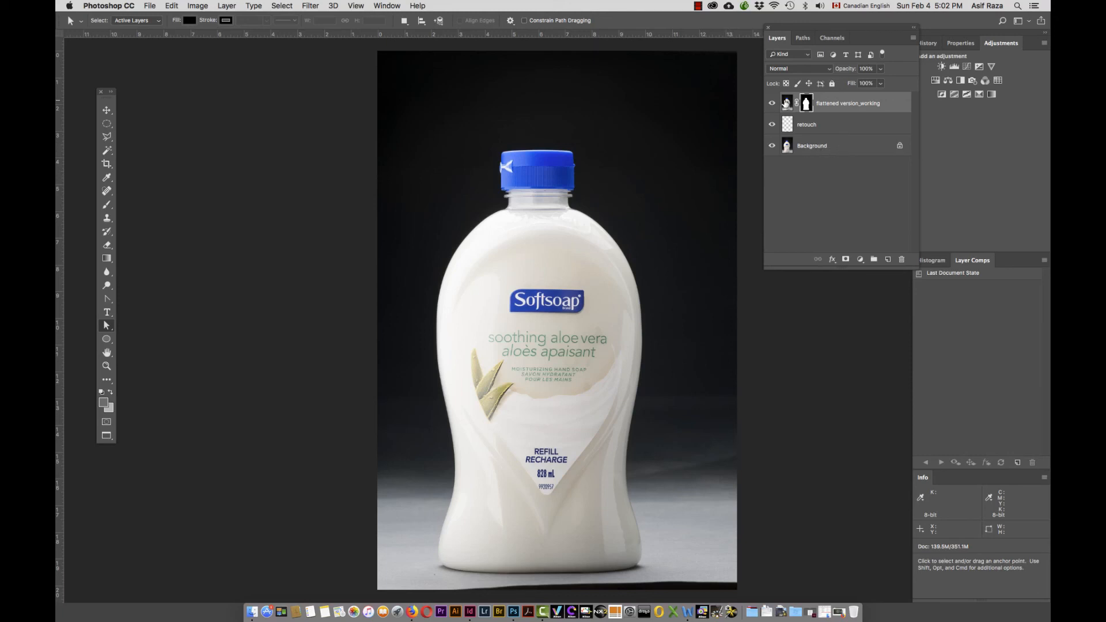
click(771, 125)
click(772, 145)
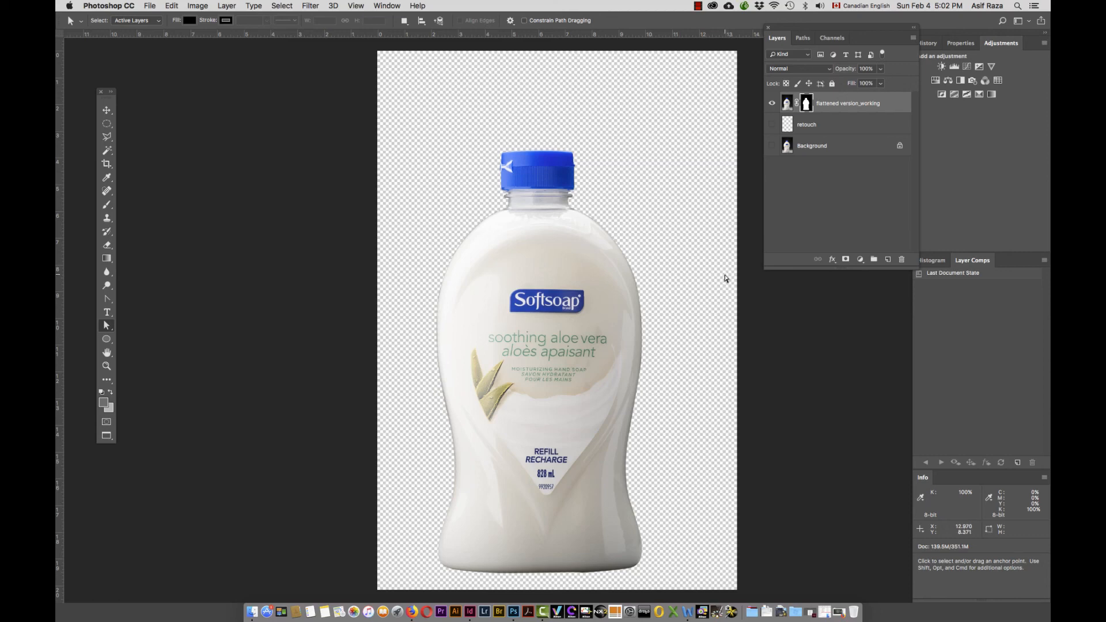
key(super+minus)
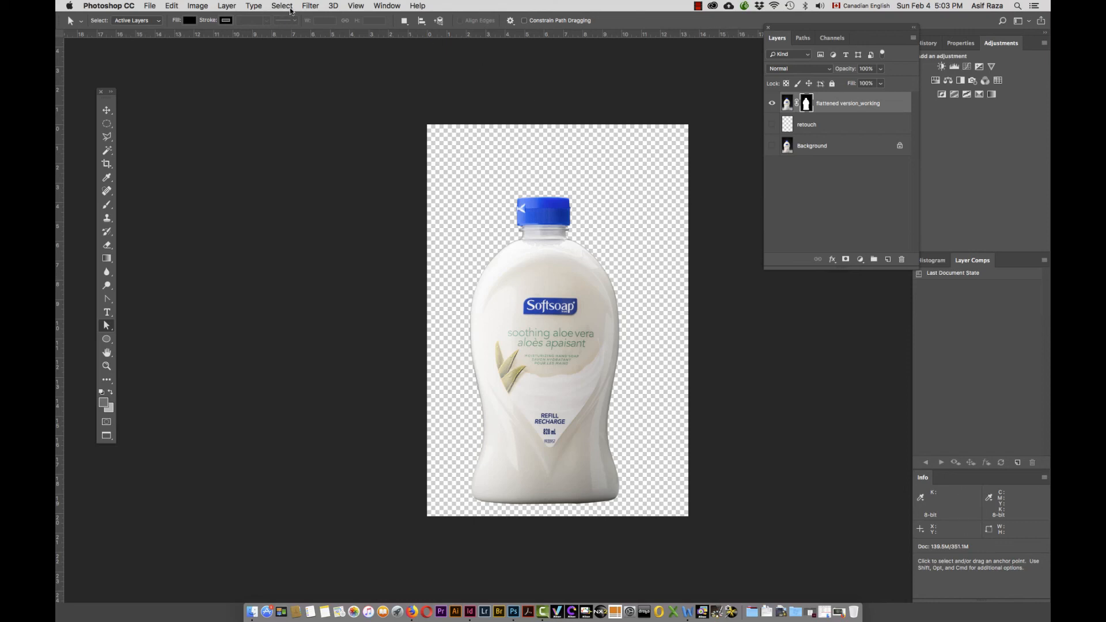
click(199, 7)
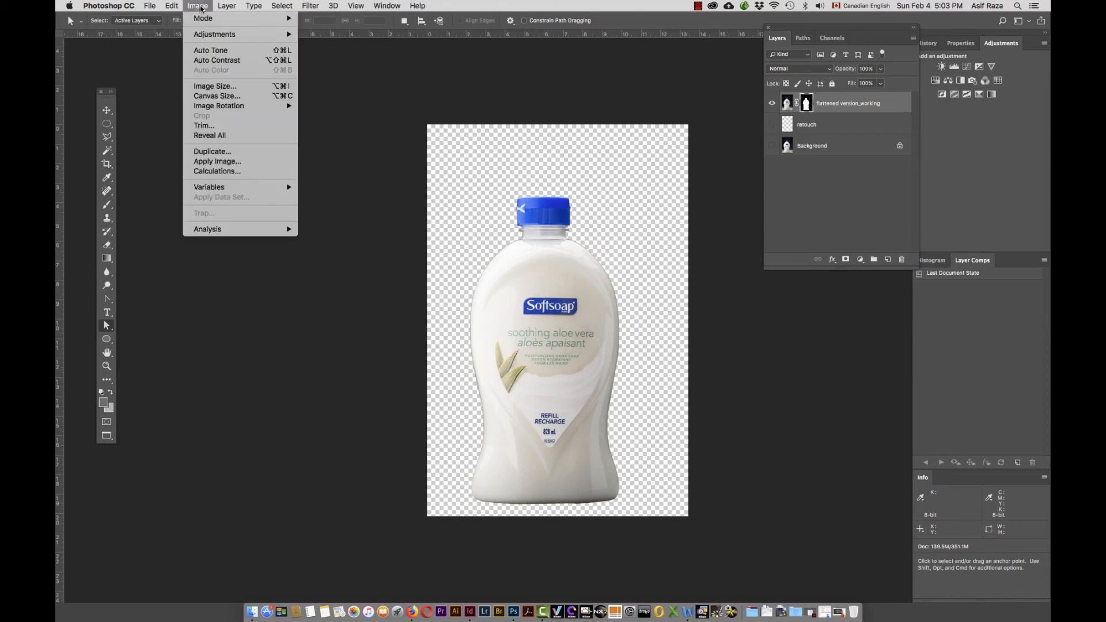
click(225, 96)
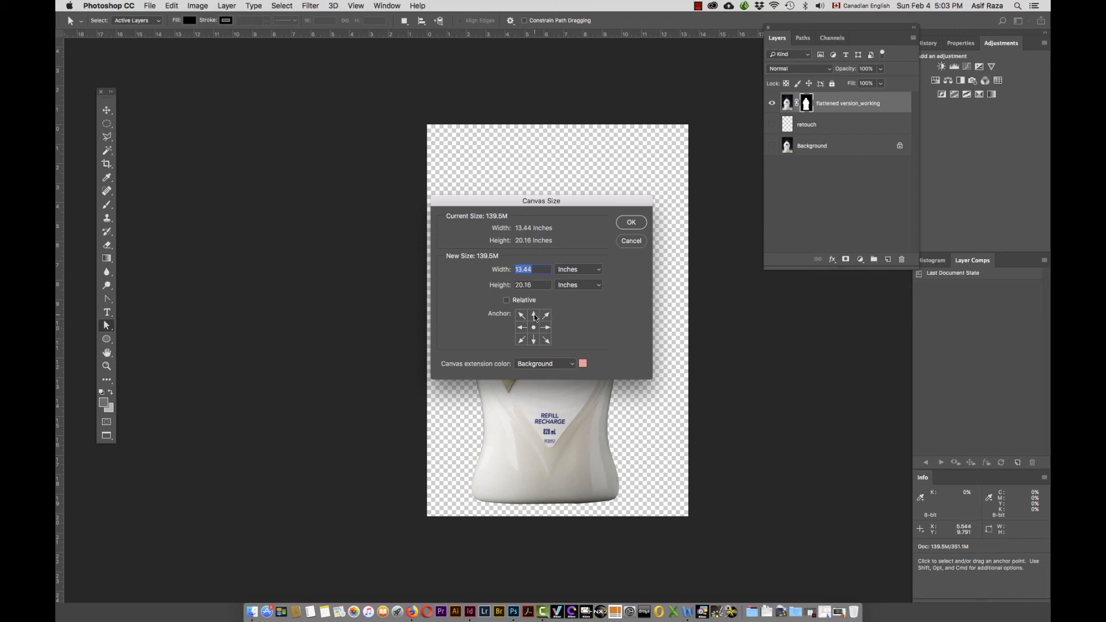
click(534, 316)
click(631, 241)
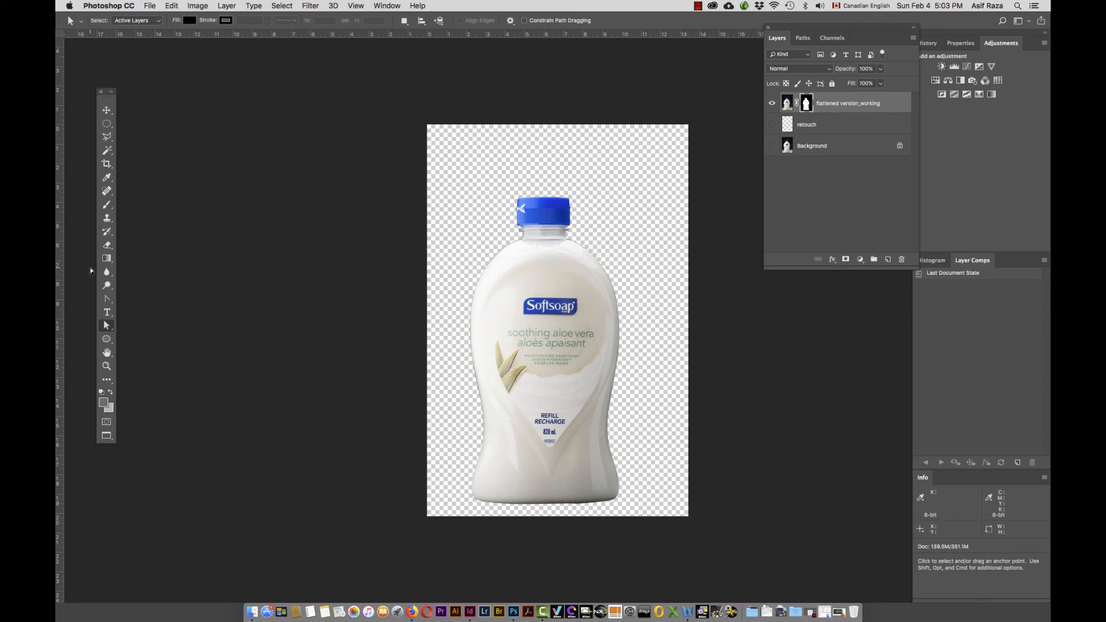
Step: Extend the canvas with the Crop tool to about 16.3 by 23.4 inches, leaving more space around the bottle
key(c)
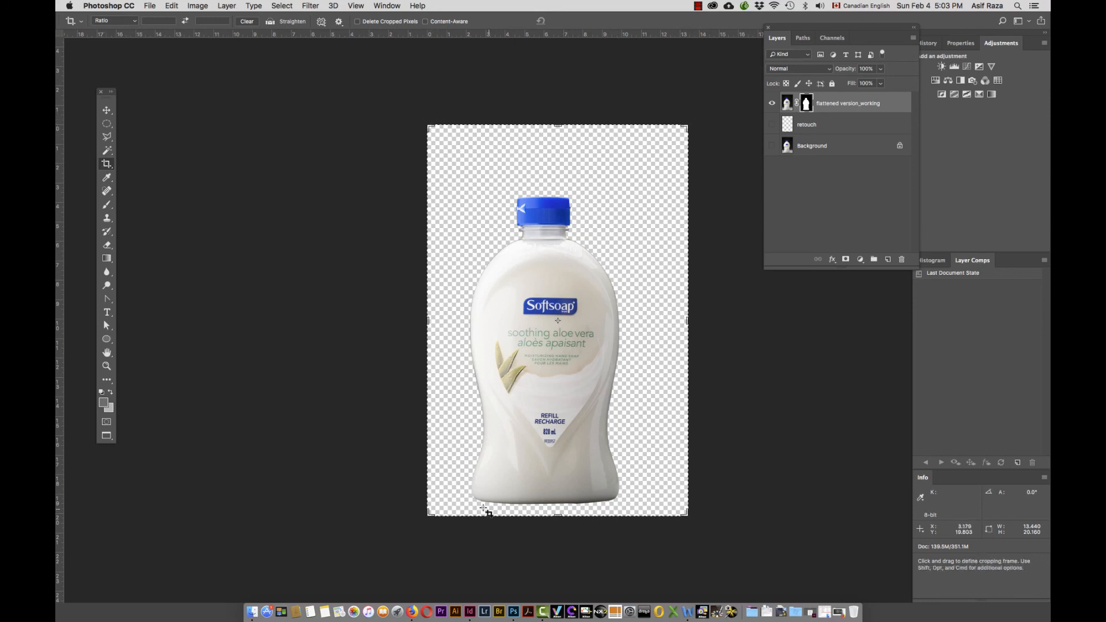
drag(428, 510, 410, 539)
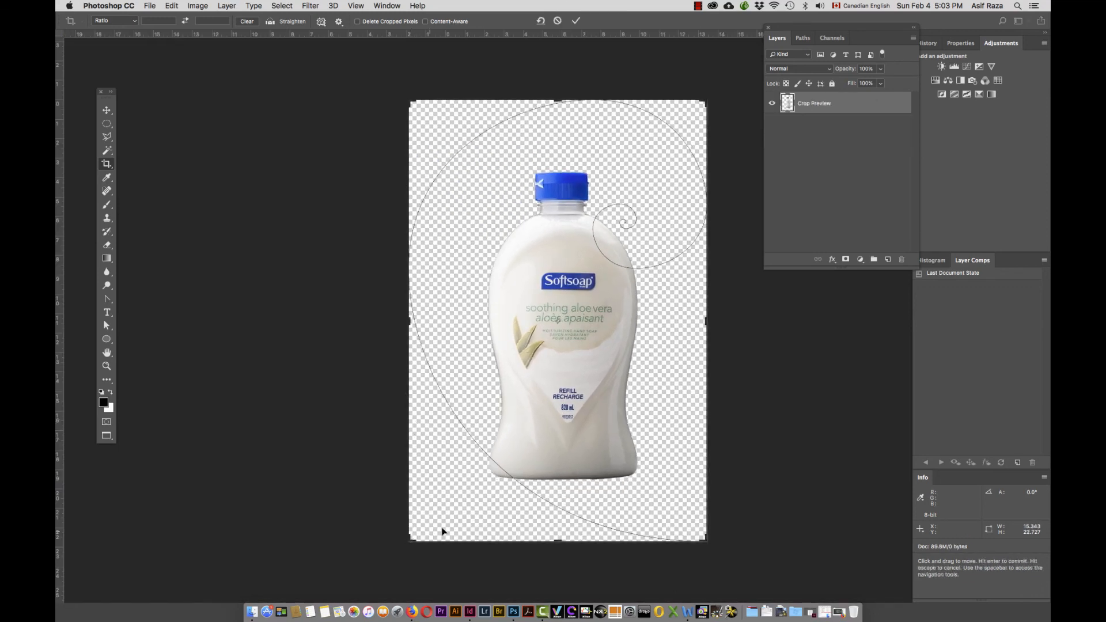
drag(706, 541, 714, 544)
key(super+r)
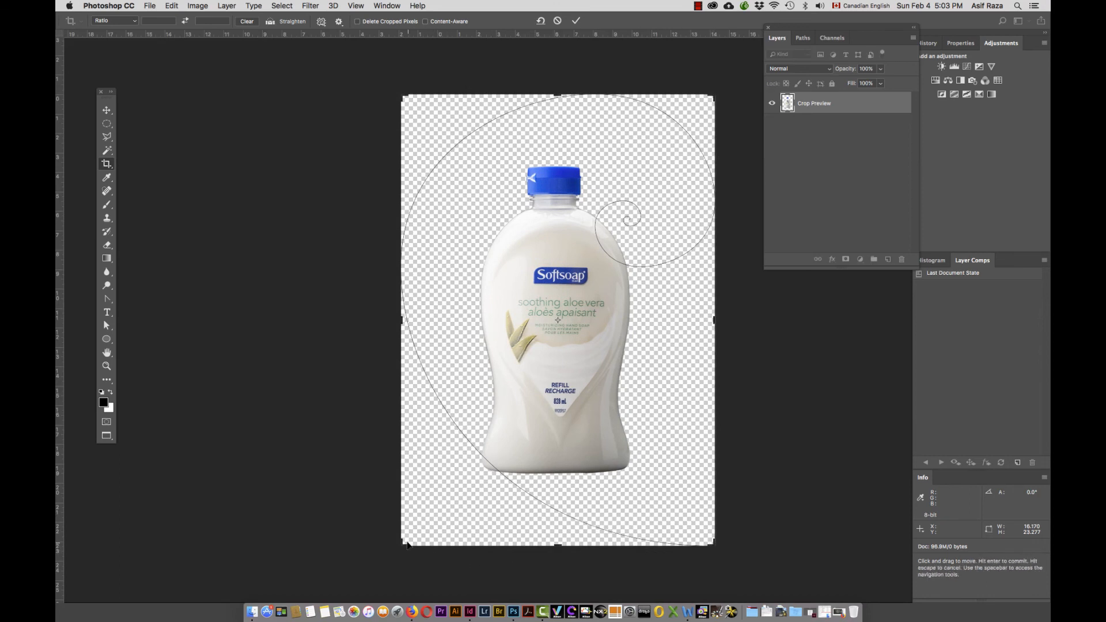
drag(399, 545, 399, 547)
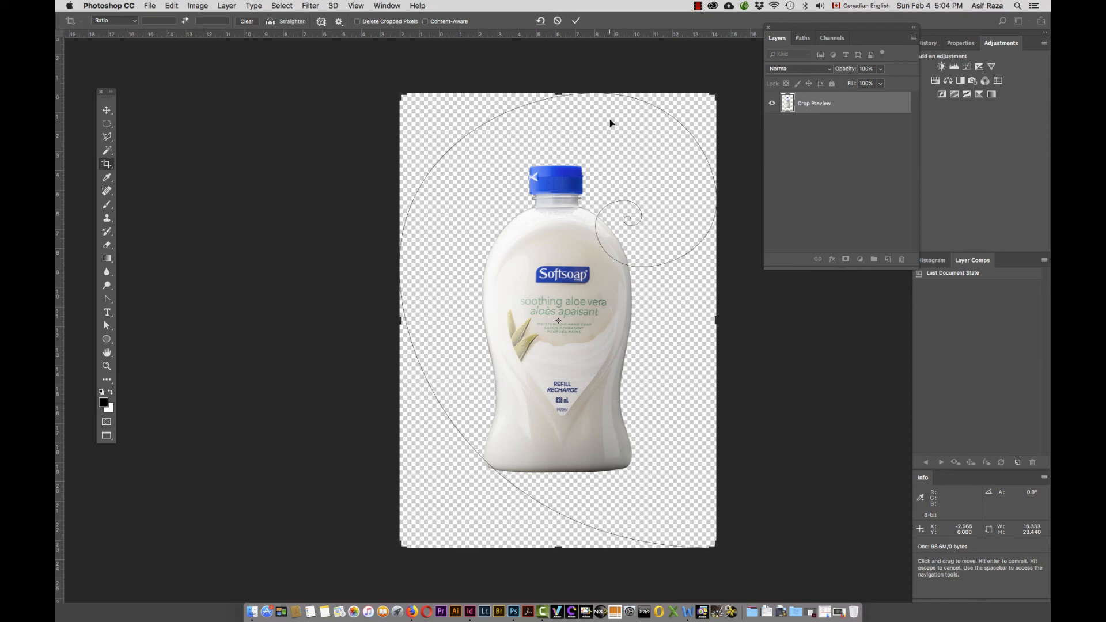
key(Return)
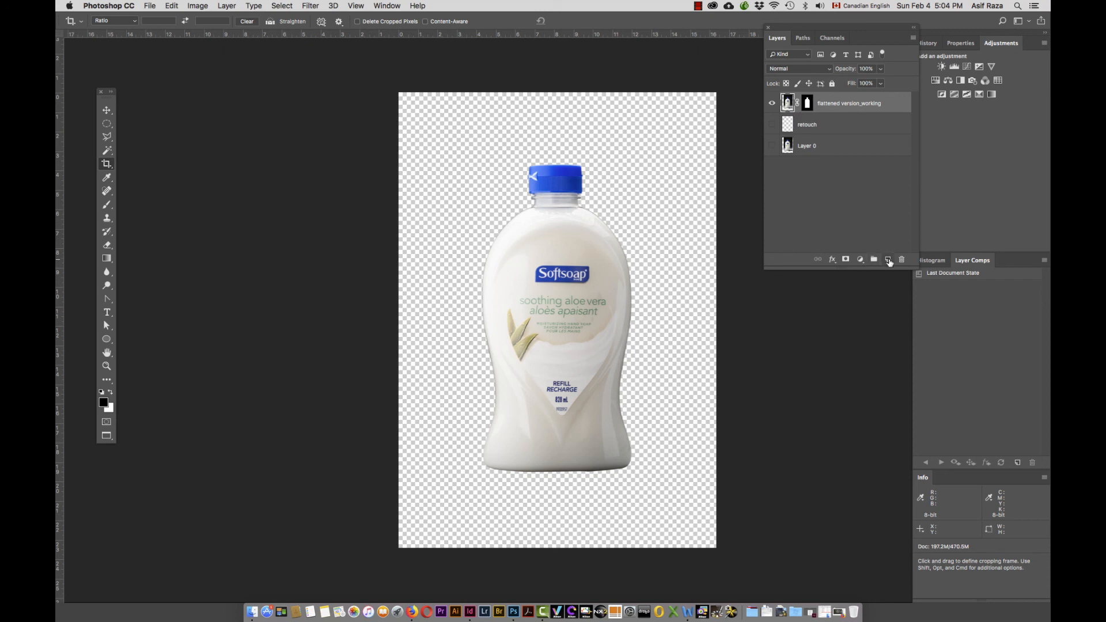
click(887, 260)
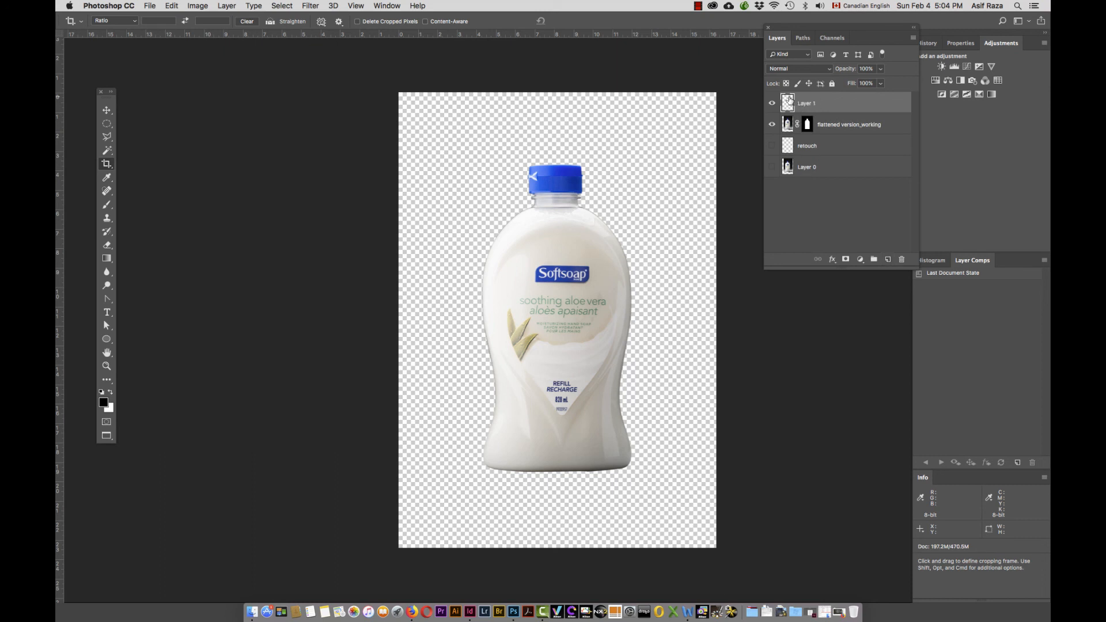
drag(790, 99, 790, 134)
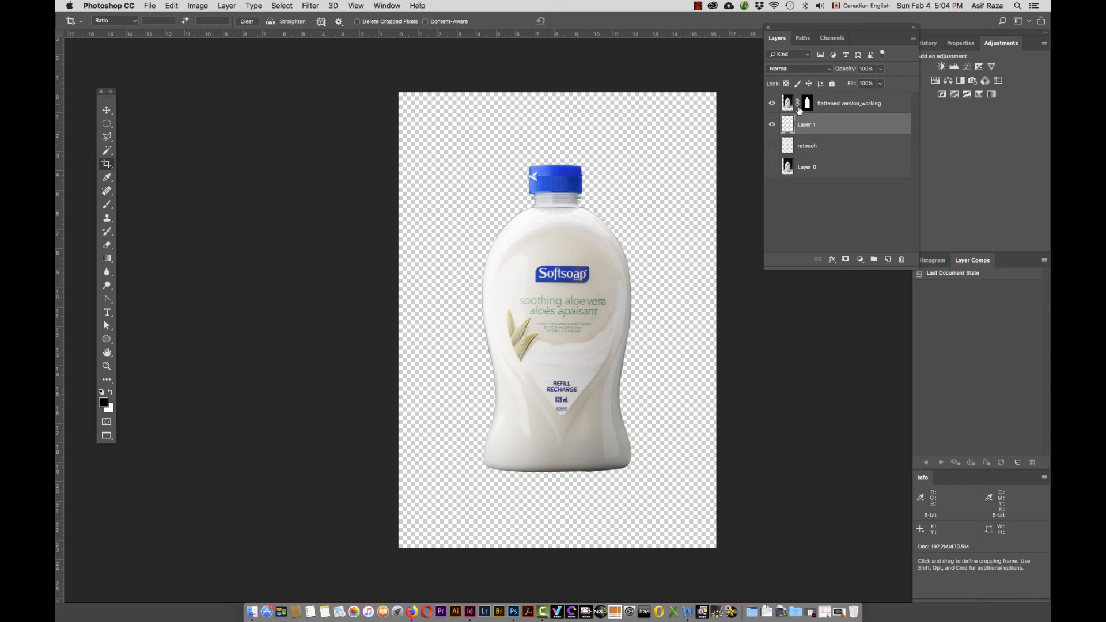
key(BackSpace)
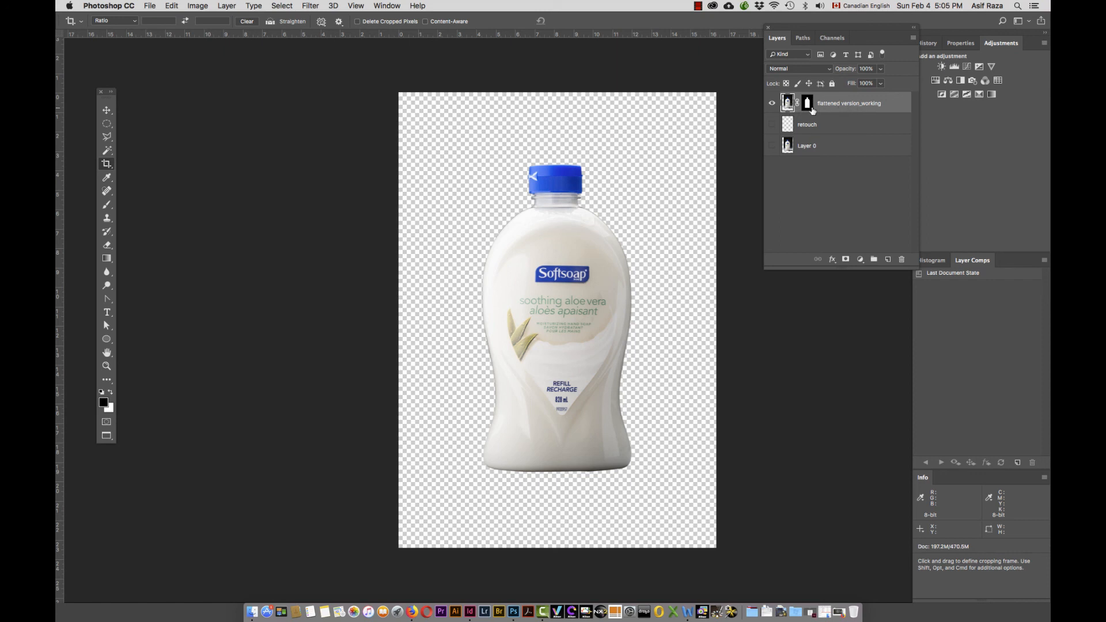
Step: Create a new layer directly below the flattened version_working layer and name it background
super+click(888, 260)
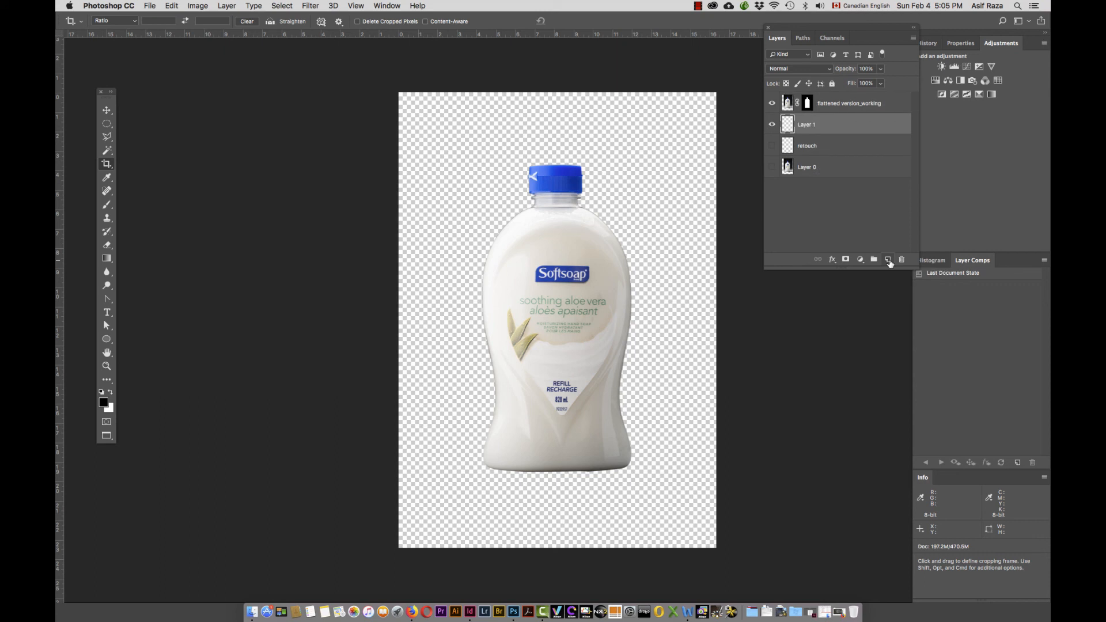
double_click(805, 125)
text(background)
key(Return)
Step: Fill the background layer with a vertical dark-to-light blue linear gradient, blending from beside the lower bottle to just below its base
key(g)
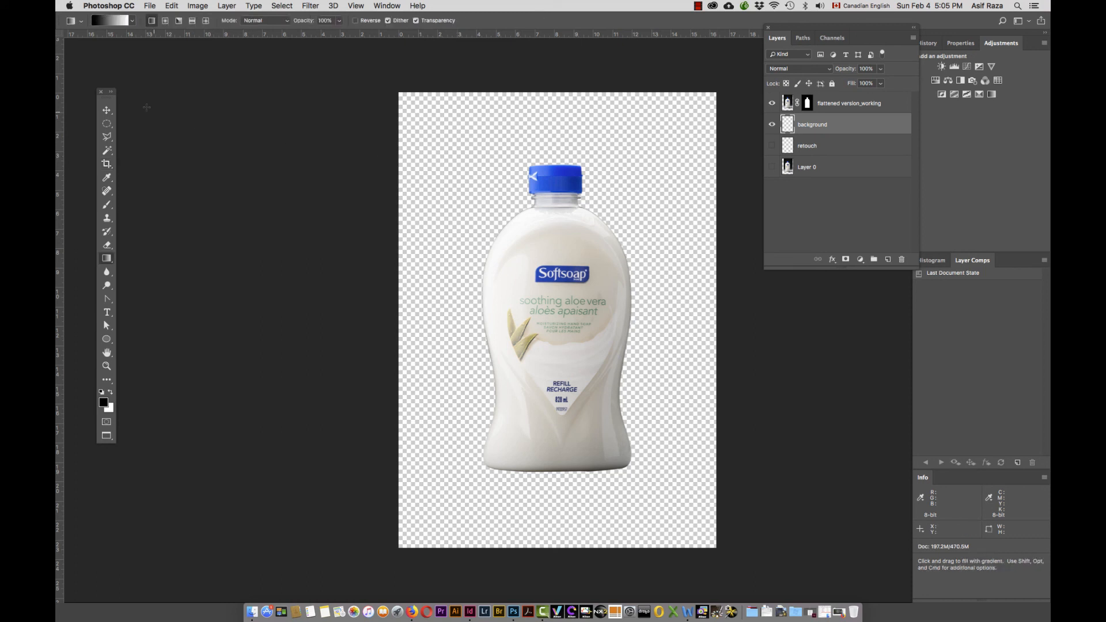
click(133, 21)
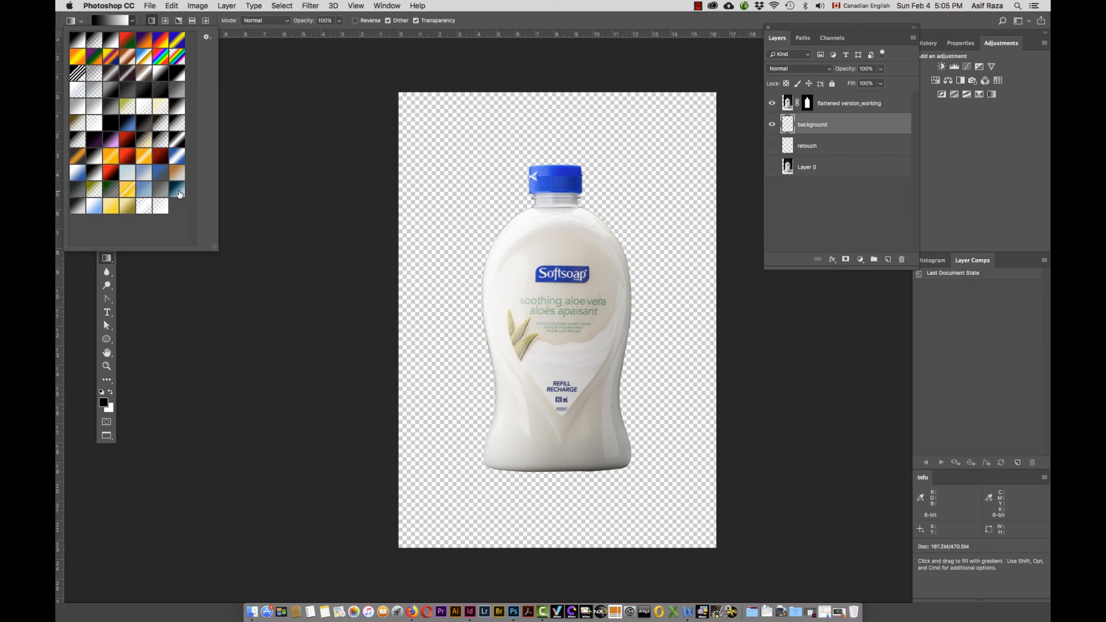
click(178, 191)
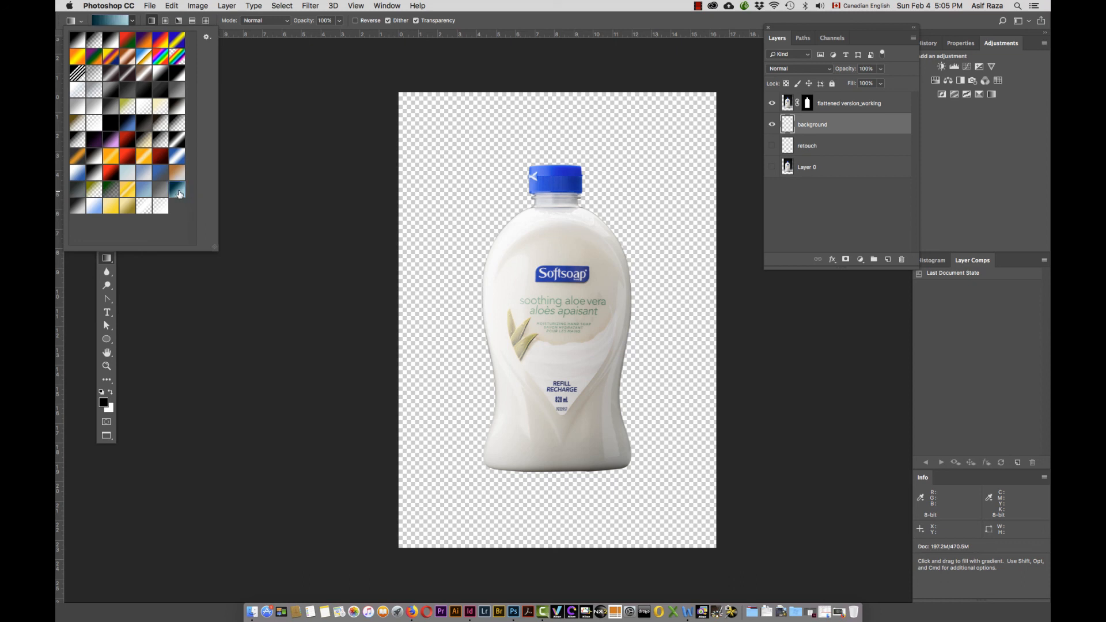
click(572, 19)
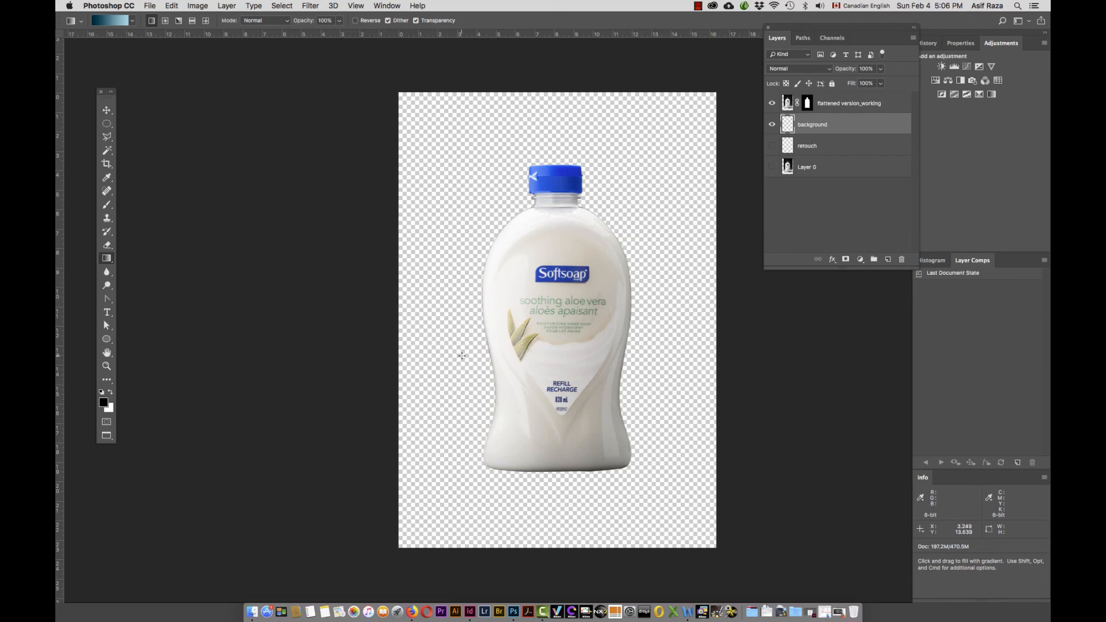
key(shift)
drag(472, 375, 474, 488)
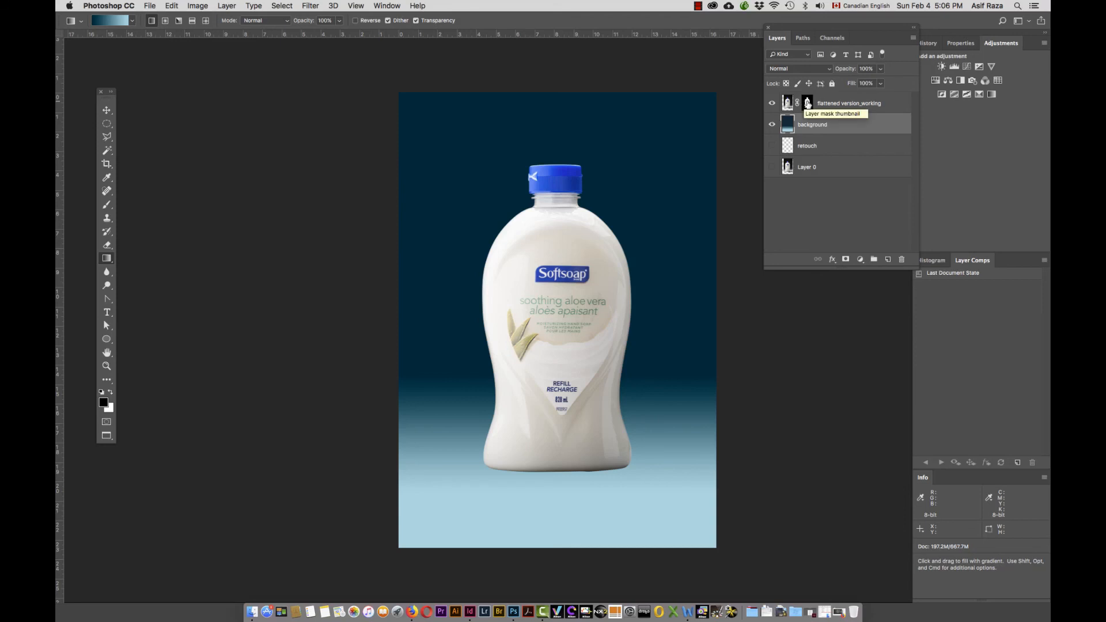
Step: Compare the bottle with its layer mask off and on, and add a layer named hard shadow above the background layer
shift+click(807, 104)
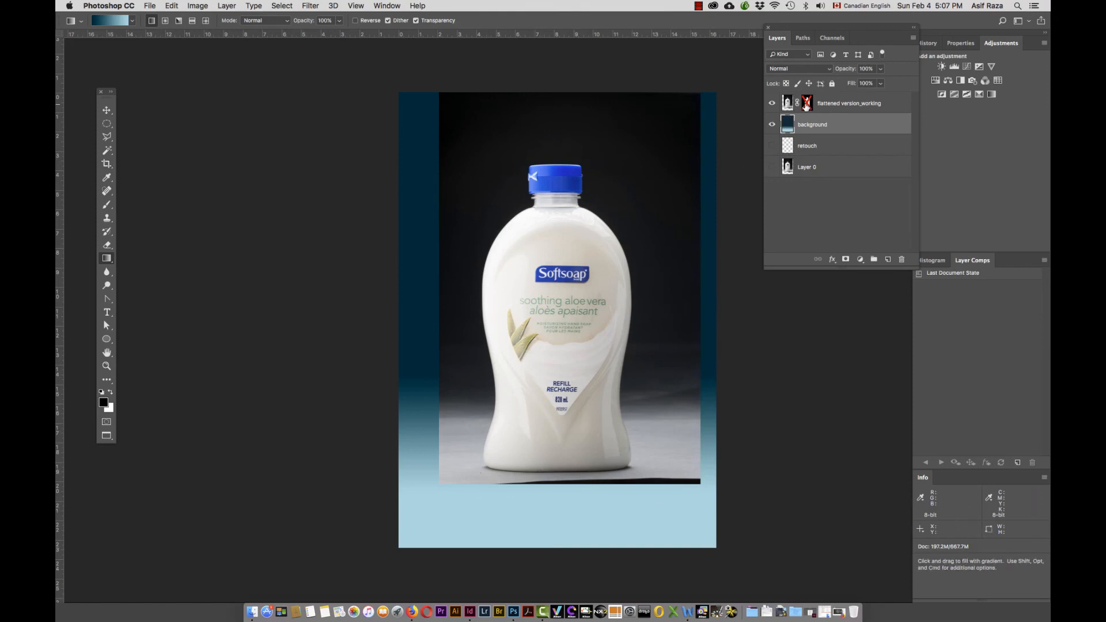
shift+click(807, 104)
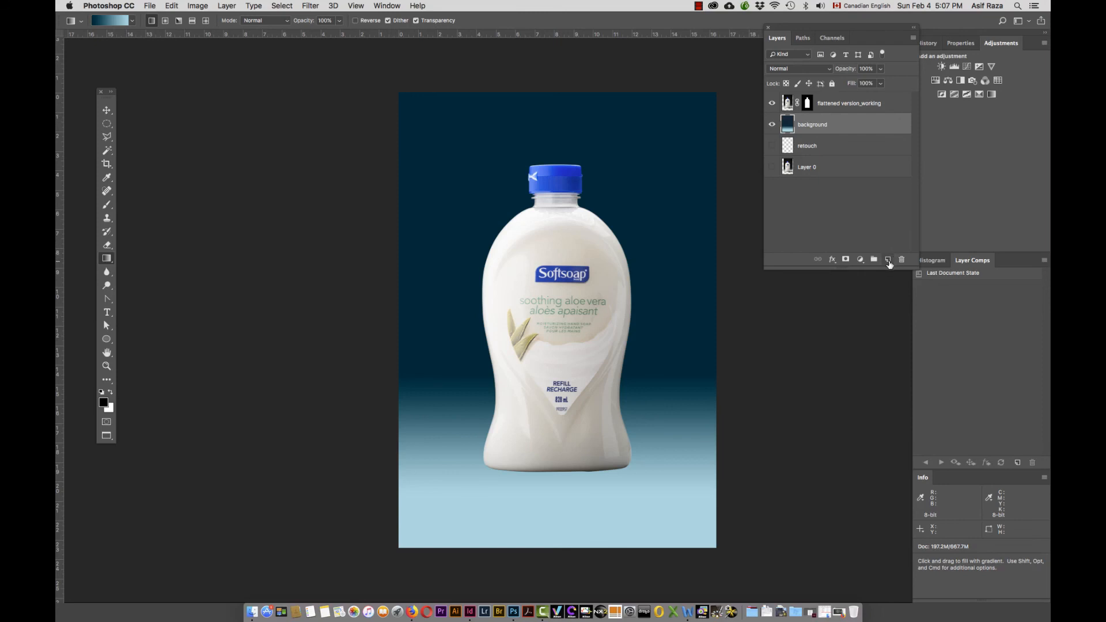
click(887, 259)
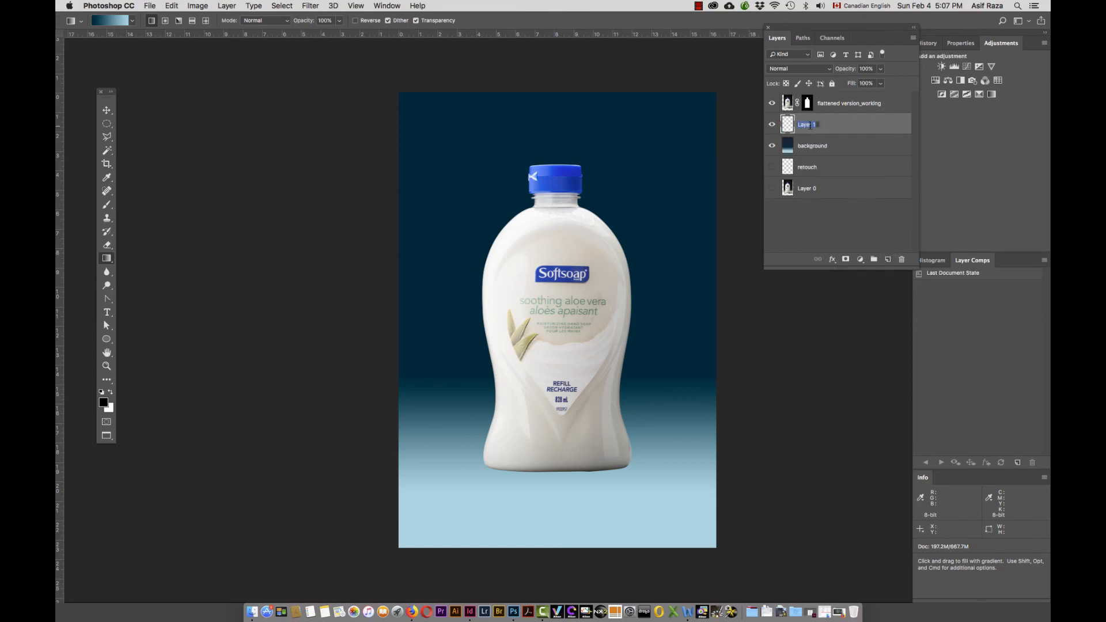
text(hard shadow)
key(Return)
Step: Disable the layer mask on the flattened version_working layer and examine the original contact shadow at the bottle's base up close
shift+click(808, 104)
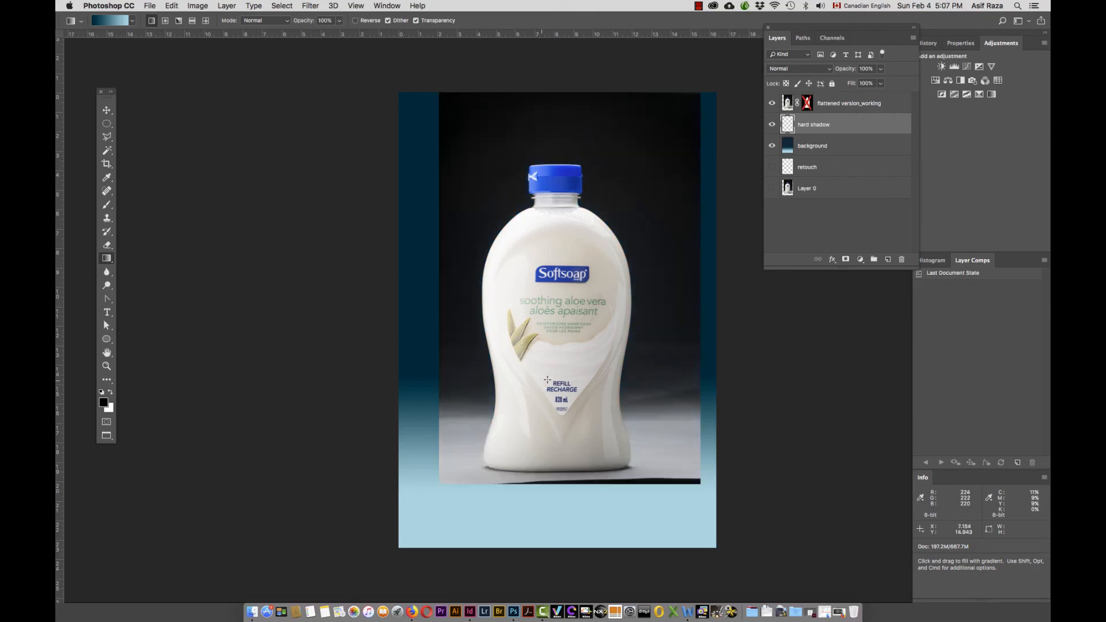
key(super)
super+click(586, 393)
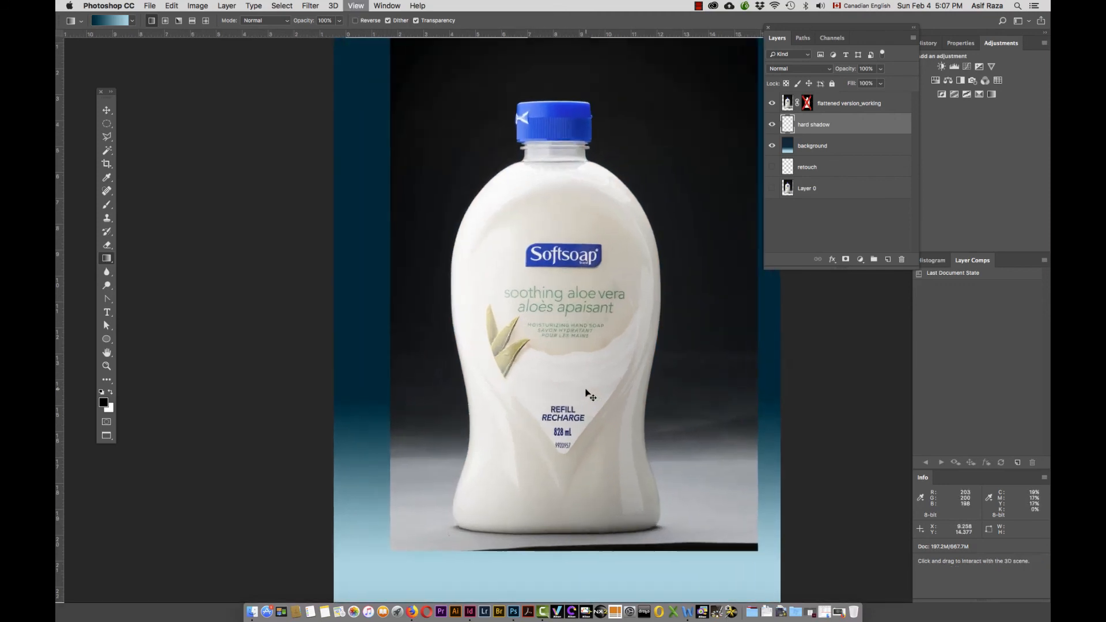
super+click(586, 393)
drag(595, 427, 576, 241)
key(super+r)
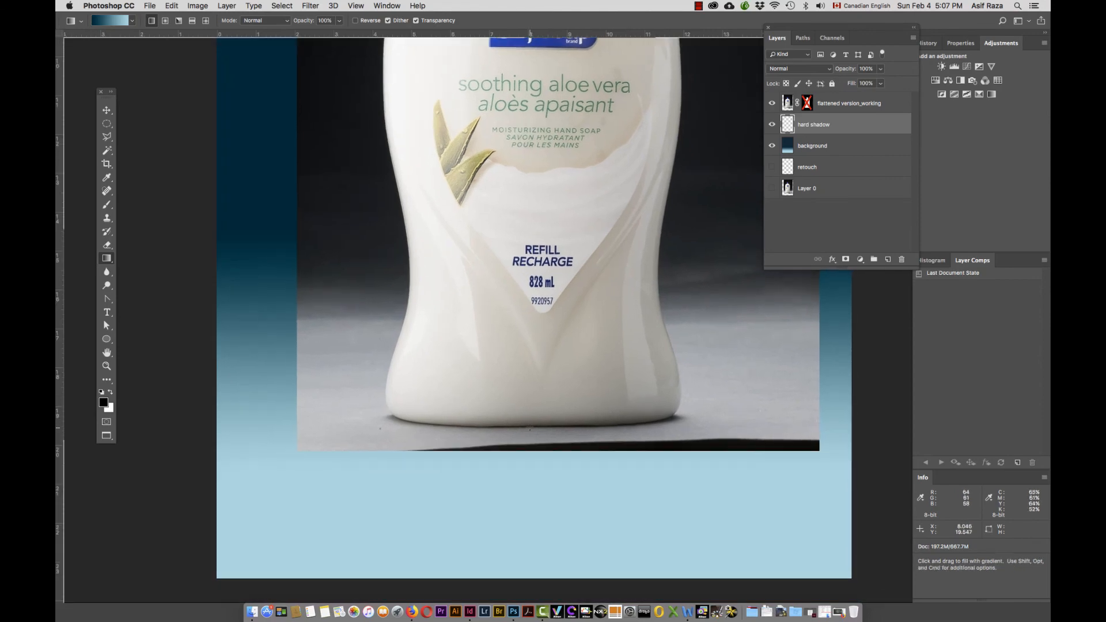
Step: Select the contact shadow along the bottle's base with the Polygonal Lasso, using a 15 px feather and closing the outline across the bottle
click(108, 138)
click(165, 21)
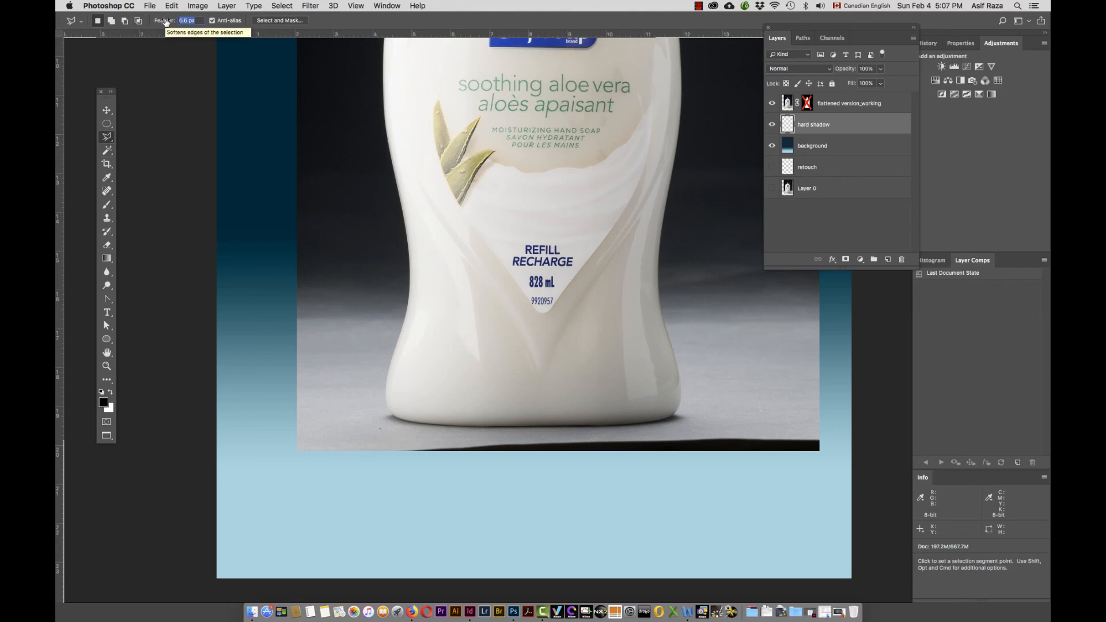
text(15)
click(383, 419)
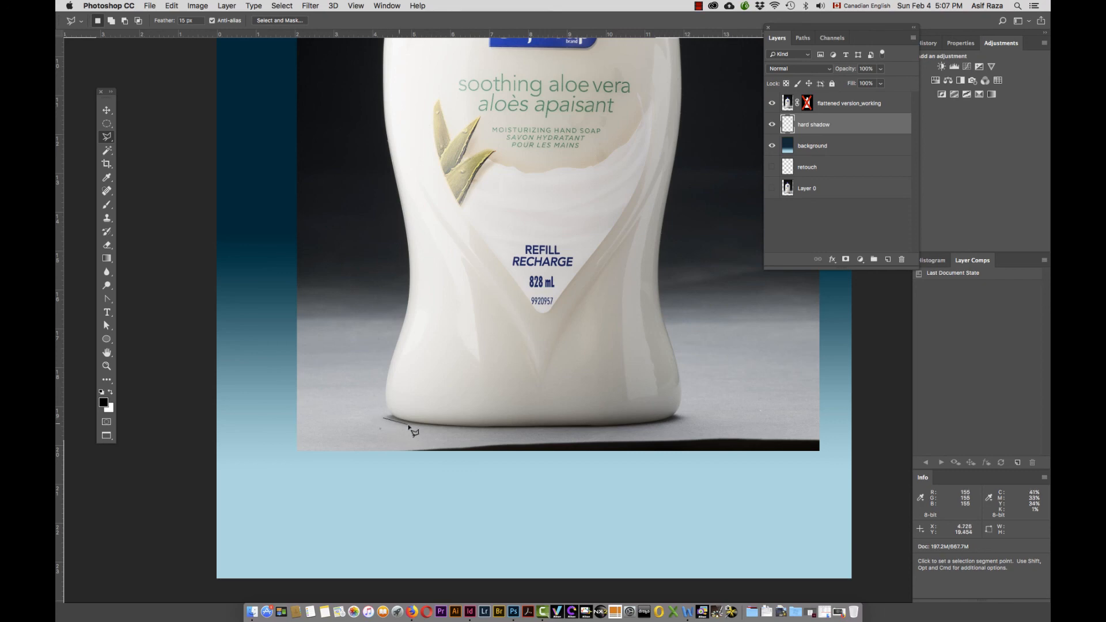
click(406, 425)
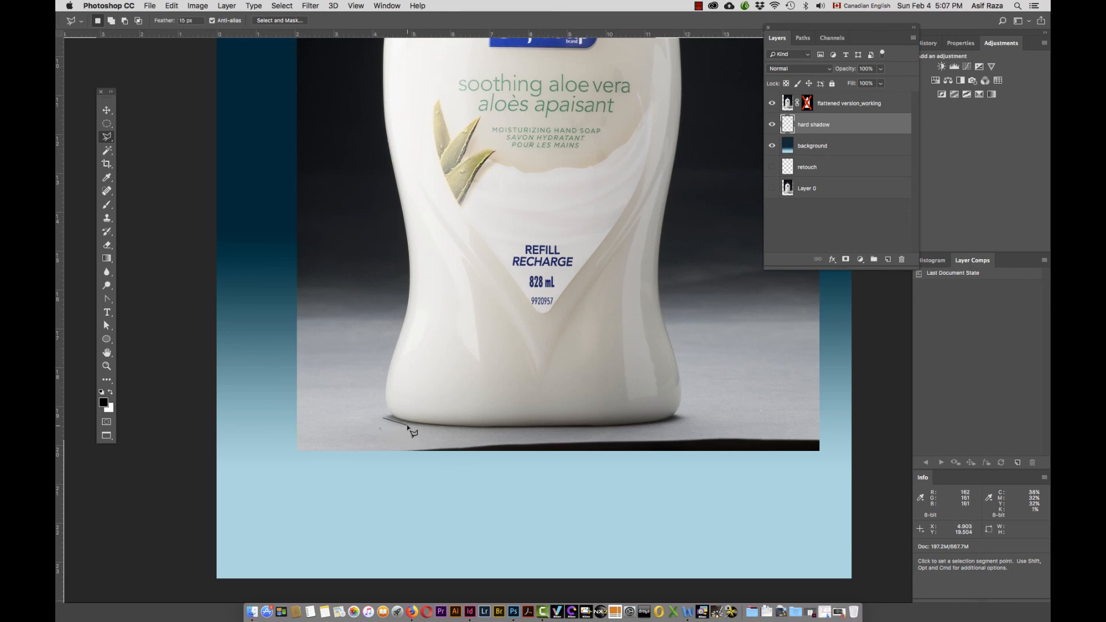
click(464, 431)
click(686, 416)
click(599, 392)
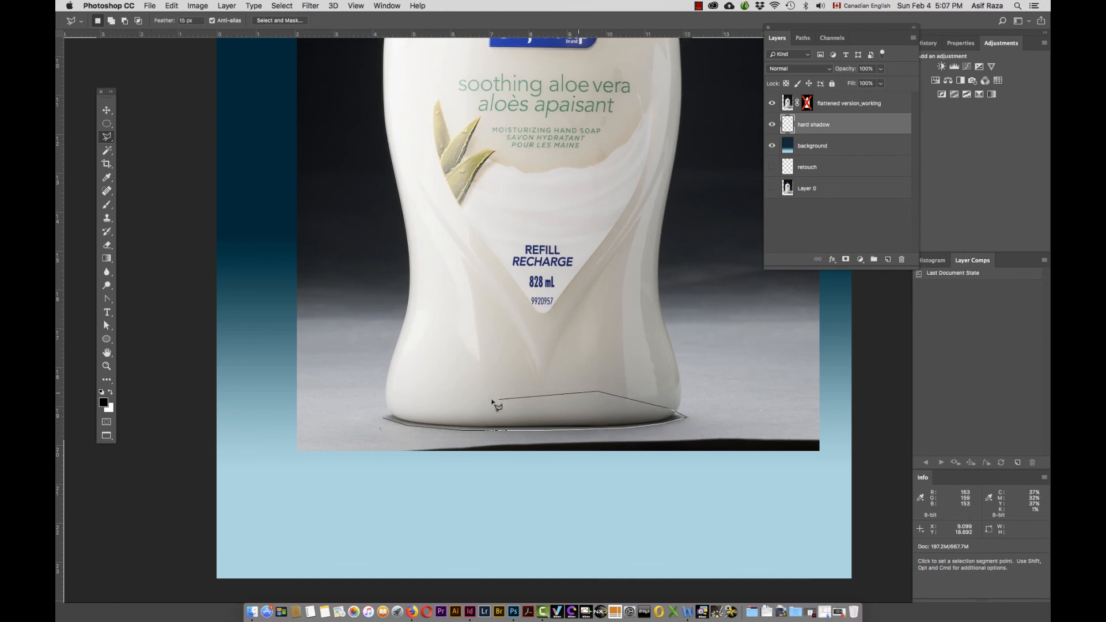
click(449, 385)
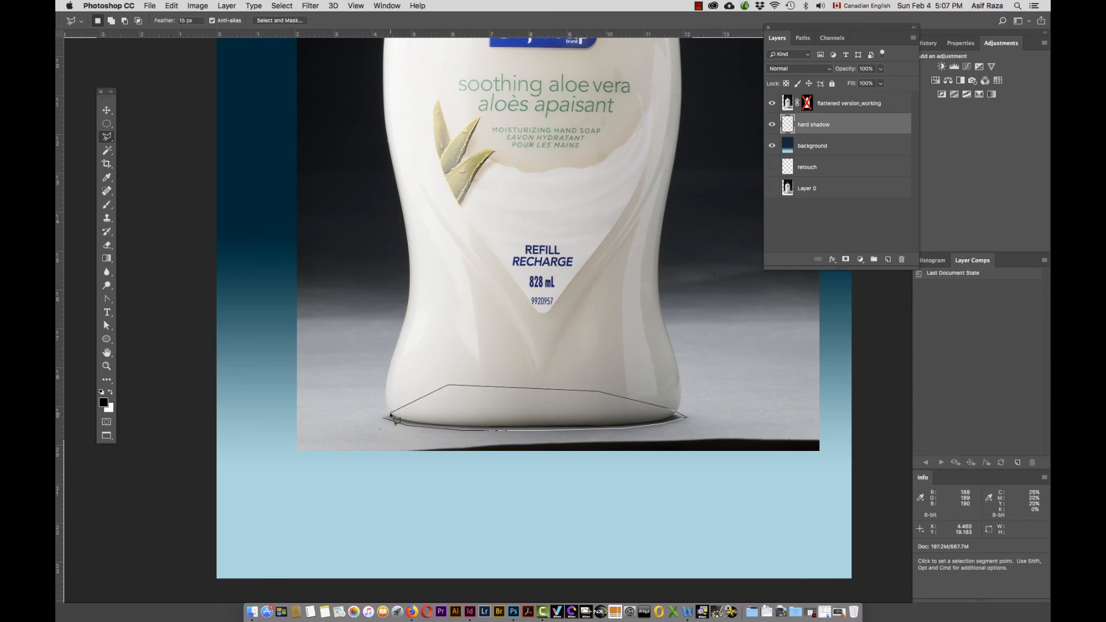
click(392, 416)
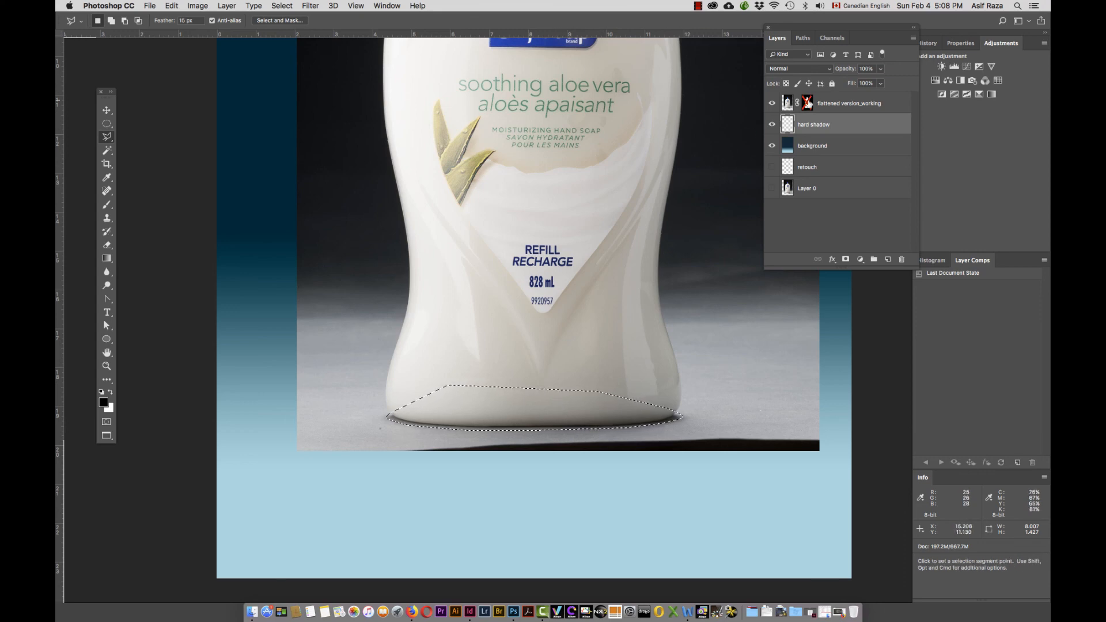
Step: Re-enable the bottle's layer mask, fill the base selection with black on the hard shadow layer using the Paint Bucket, and deselect
shift+click(808, 103)
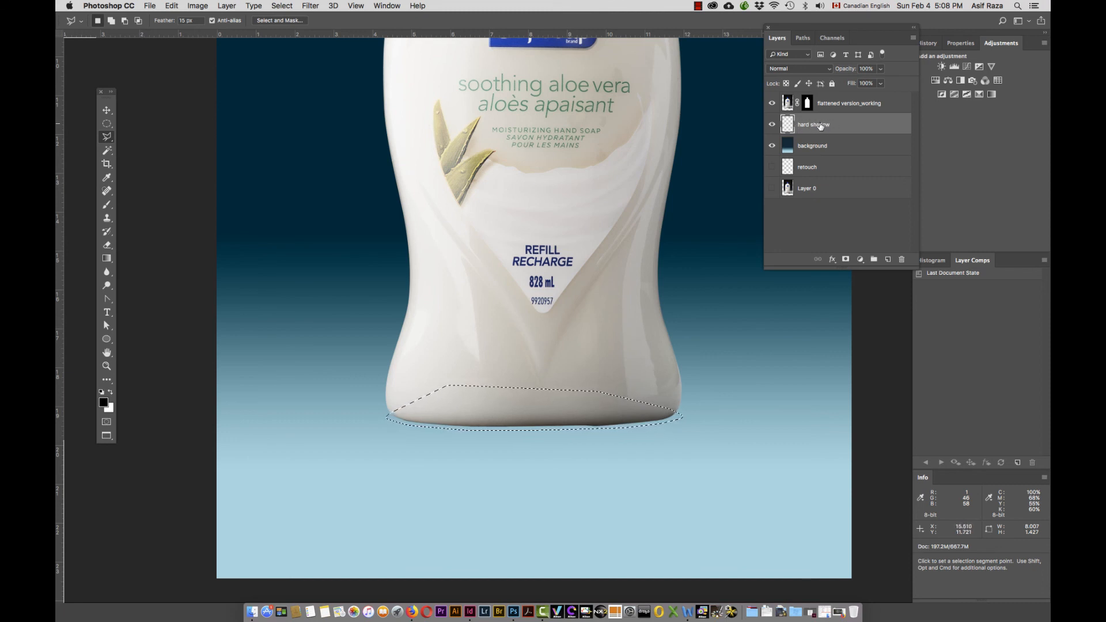
click(108, 260)
click(107, 261)
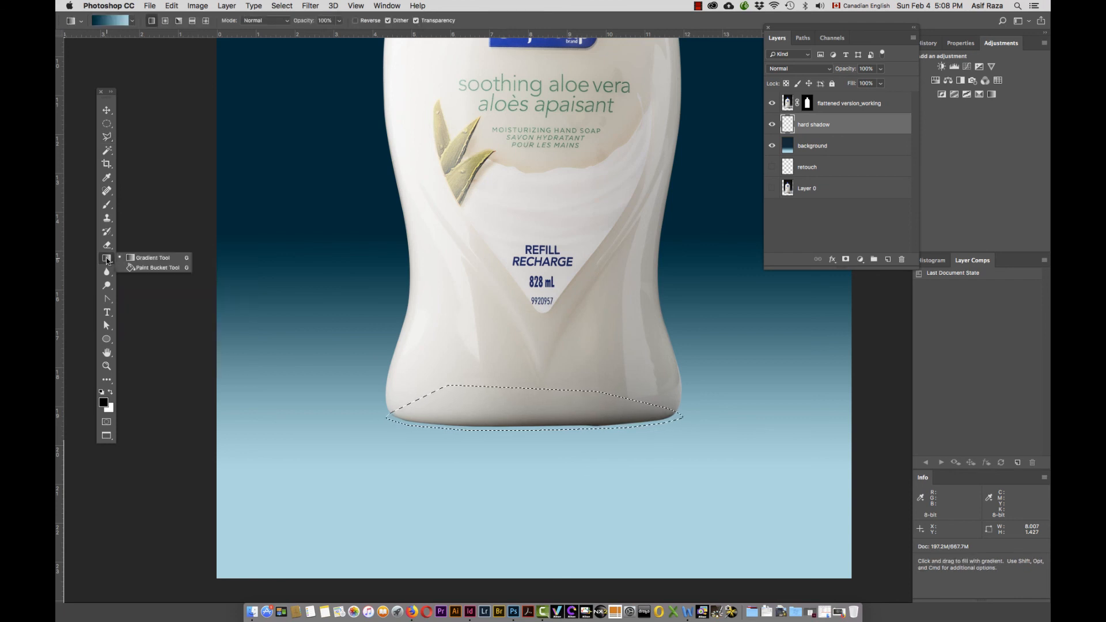
click(156, 267)
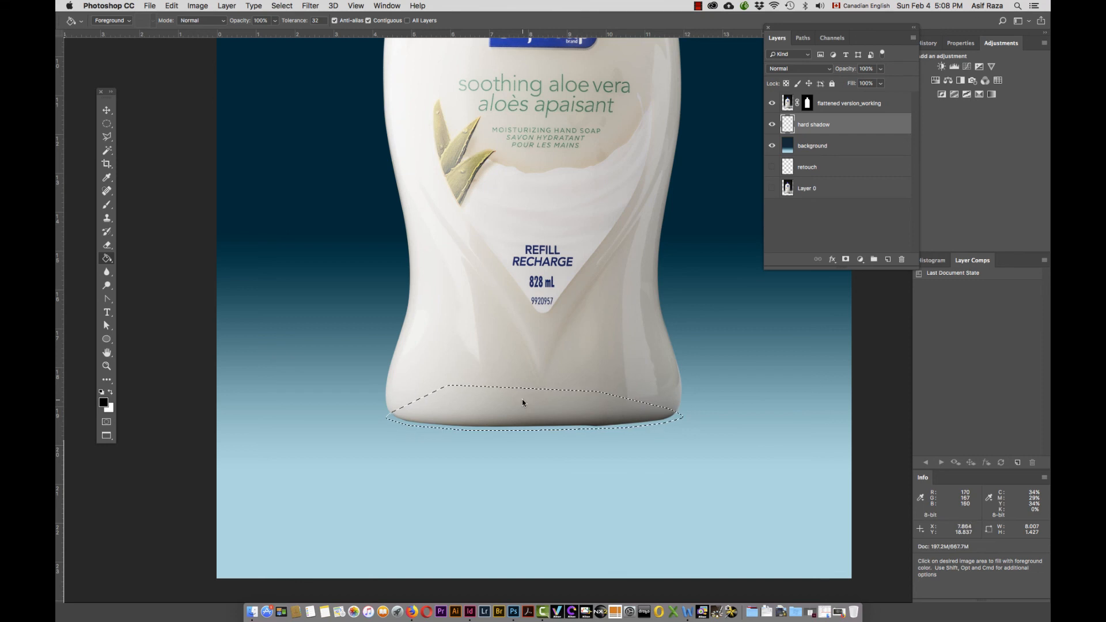
click(546, 396)
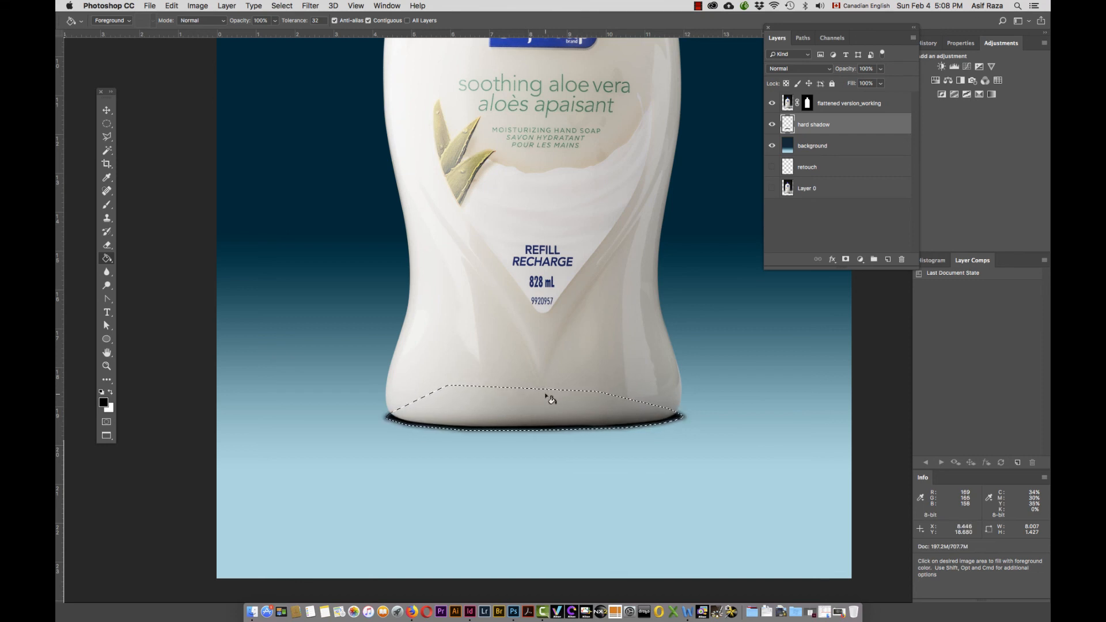
key(super+d)
Step: Set the hard shadow layer's blend mode to Multiply and lower its opacity to 52%
click(821, 69)
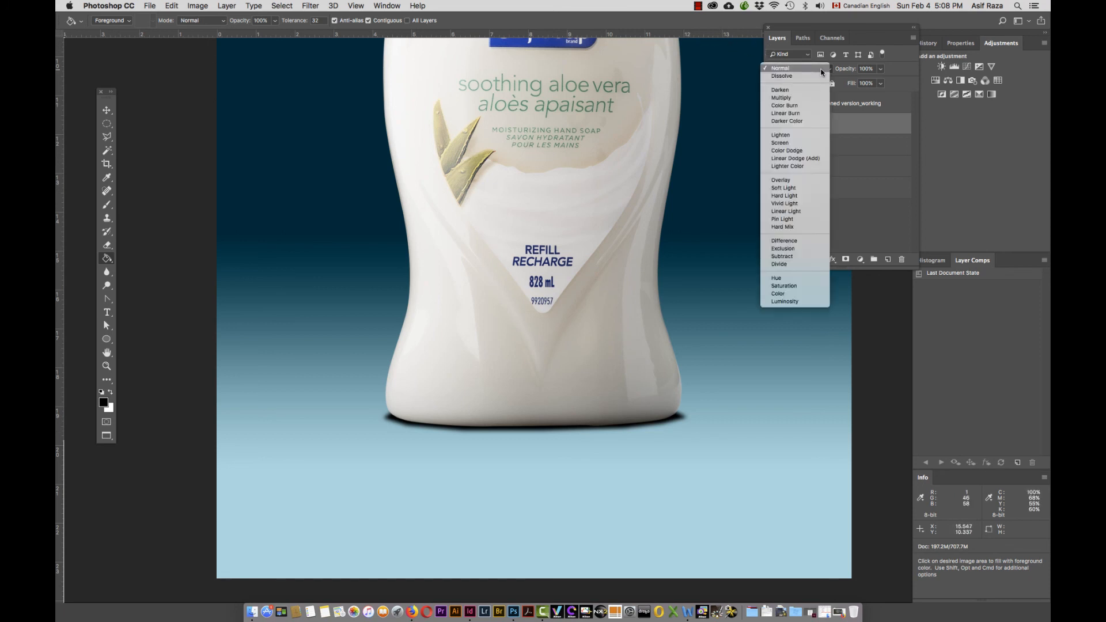
click(796, 99)
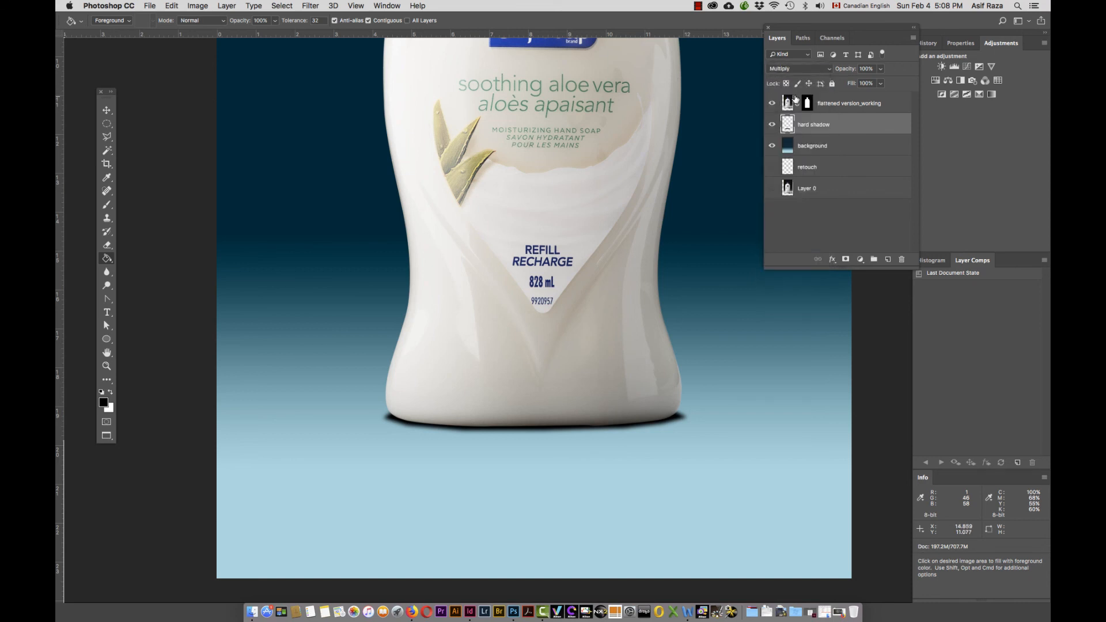
click(852, 71)
drag(852, 70, 829, 71)
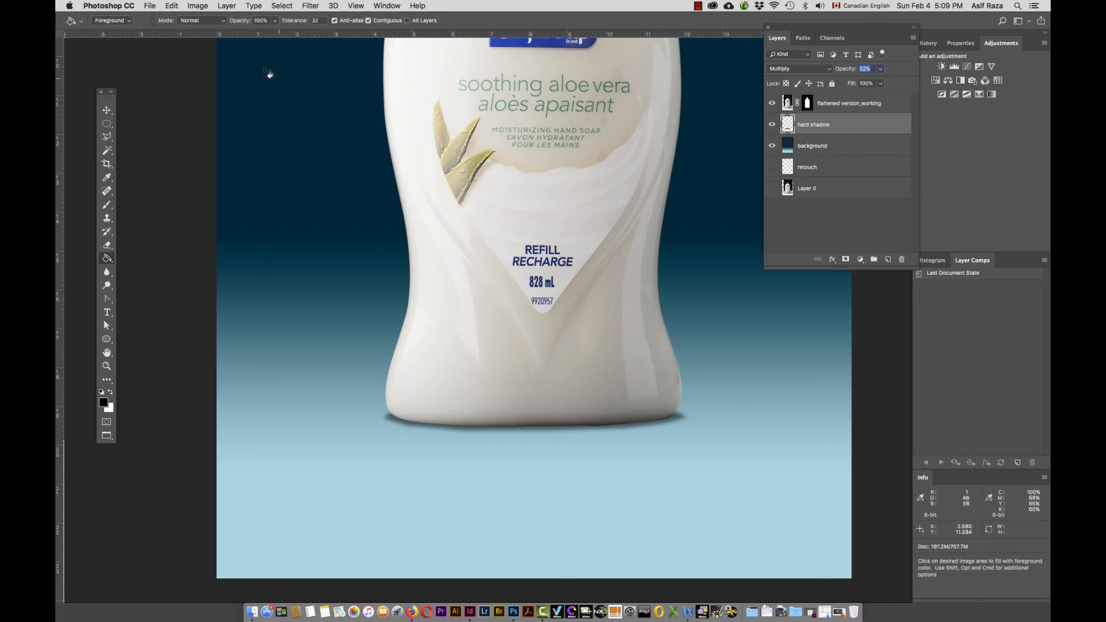
Step: Soften the hard shadow layer with a Gaussian Blur of 33.1 pixels radius, previewing the shadow's edge at the bottle's base
click(111, 112)
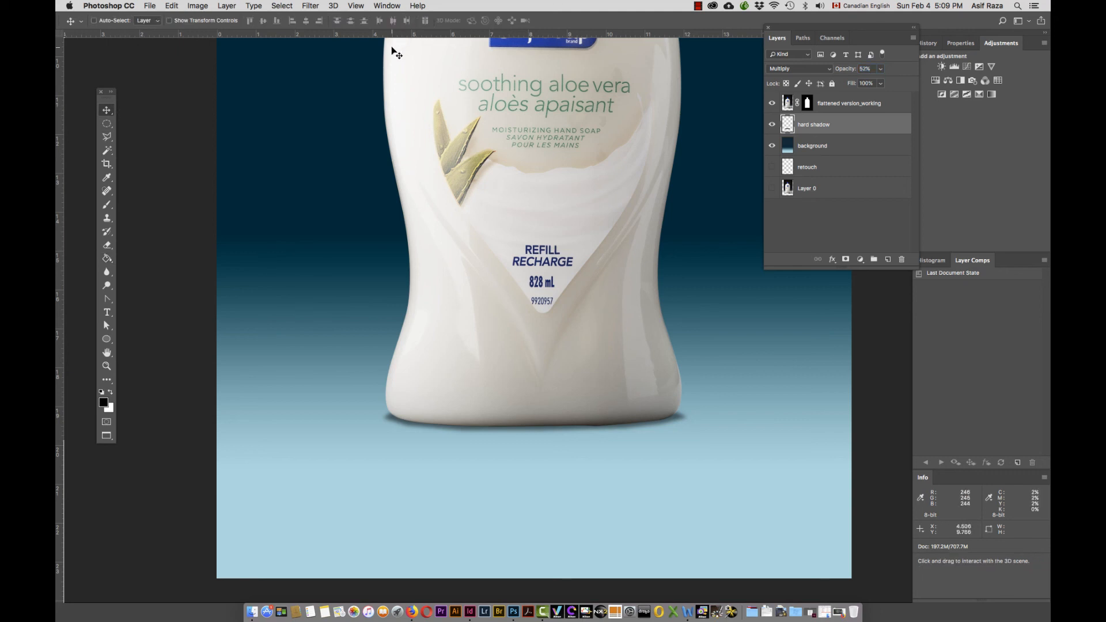
click(311, 6)
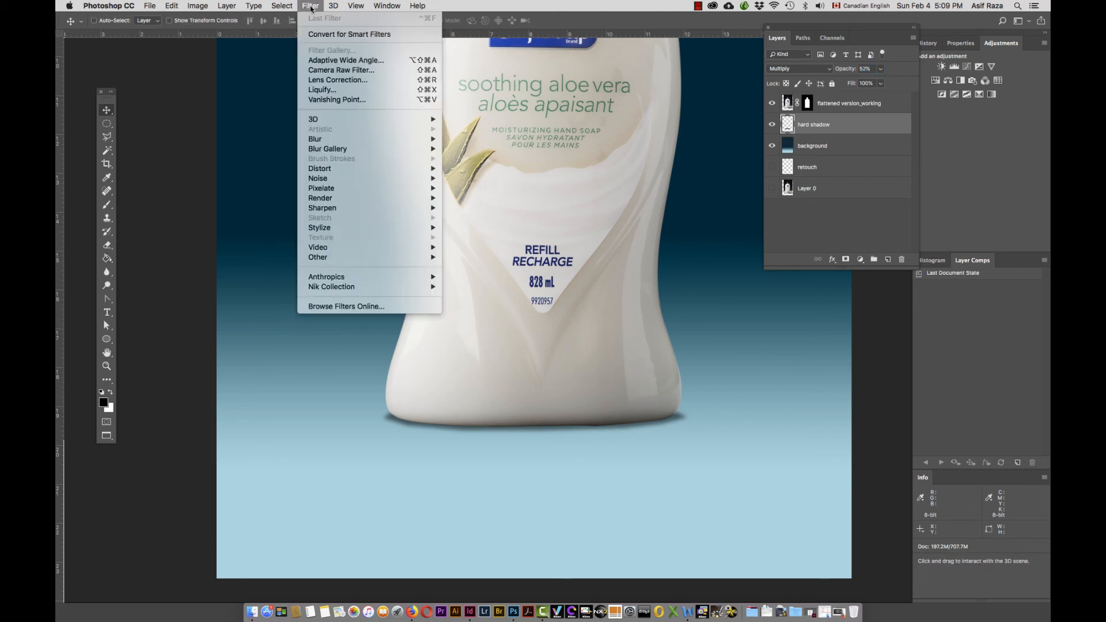
mouse_move(326, 139)
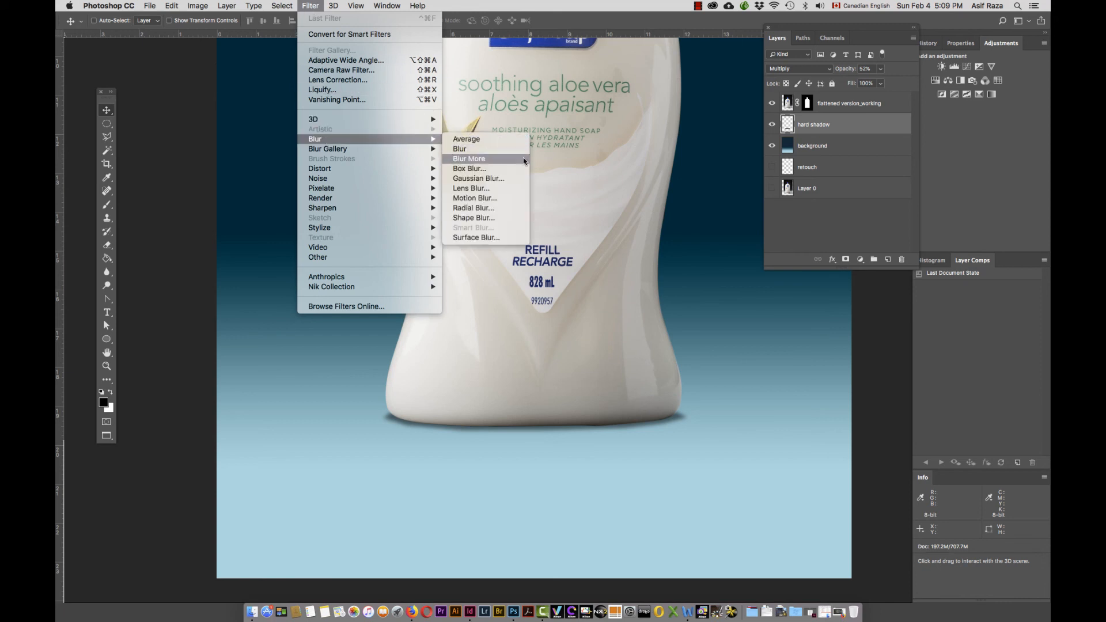
click(500, 179)
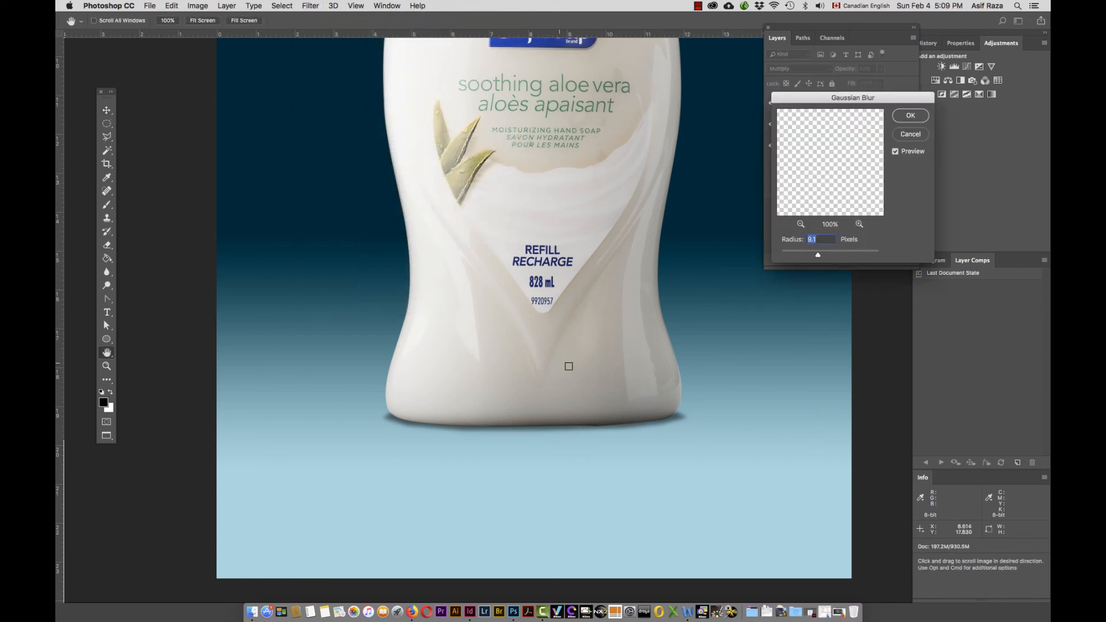
click(639, 426)
drag(824, 138, 839, 161)
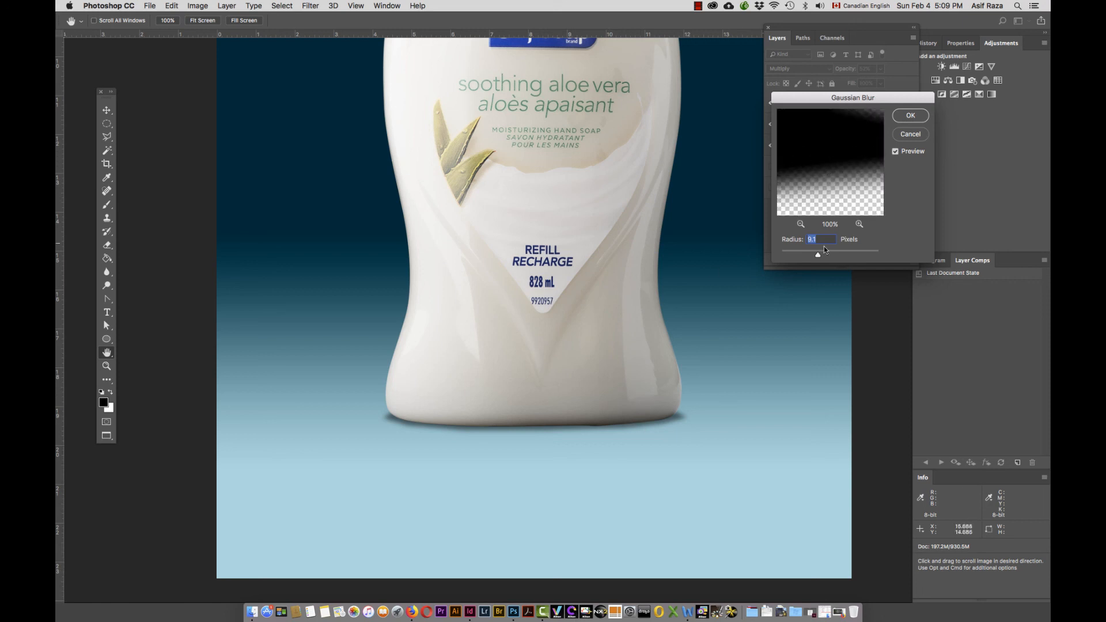
drag(824, 257, 828, 255)
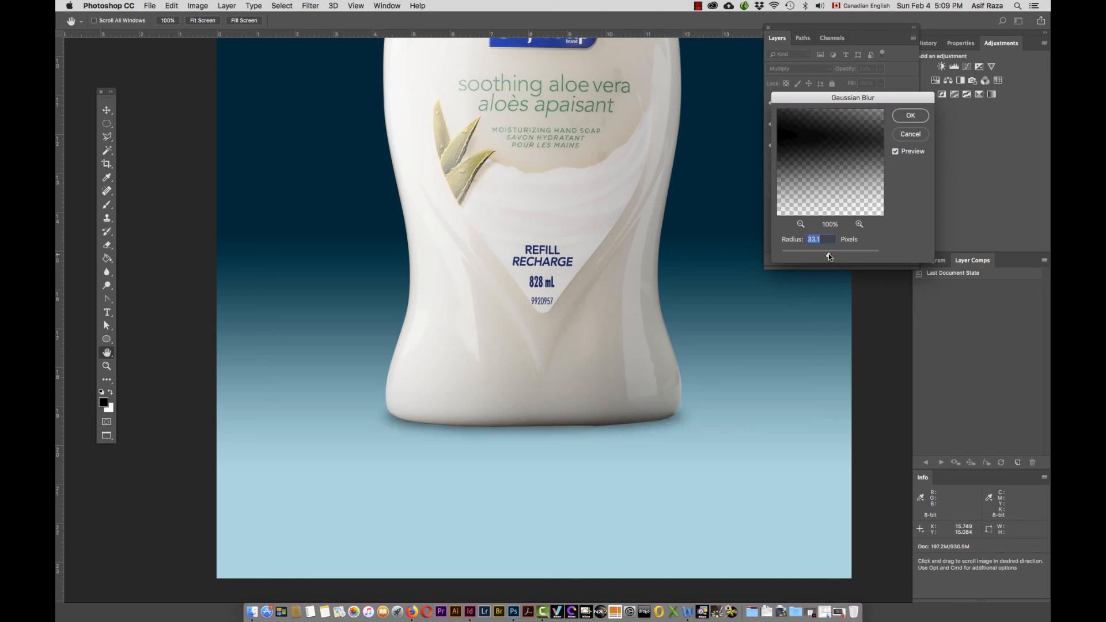
click(917, 117)
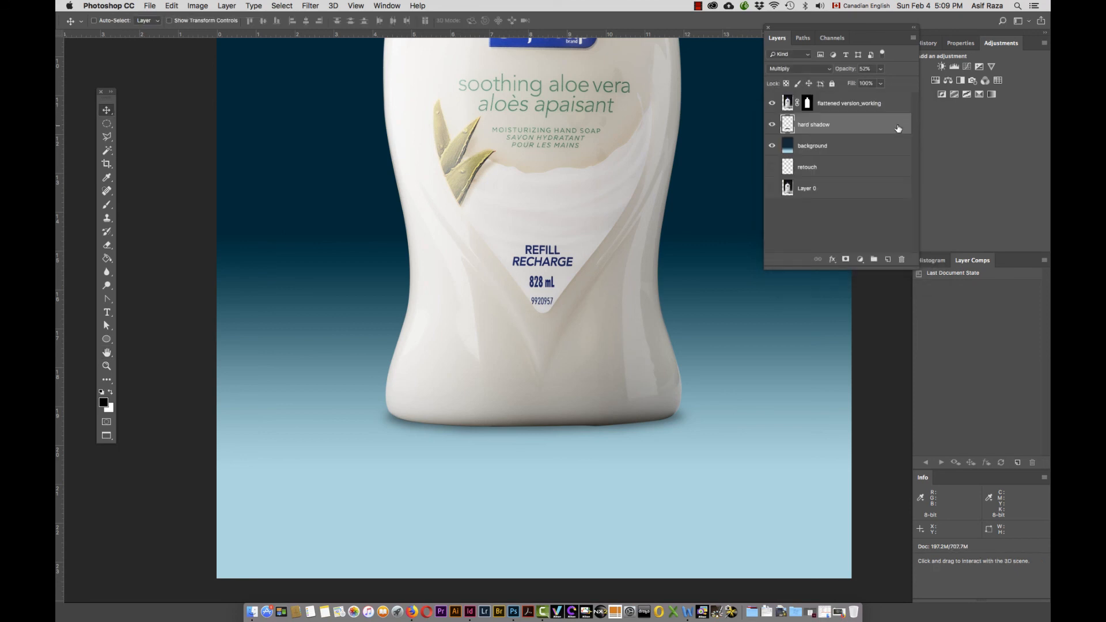
Step: Nudge the hard shadow slightly downward beneath the bottle and set its layer opacity to 80%
drag(846, 69, 849, 68)
mouse_move(538, 429)
mouse_down()
mouse_move(540, 459)
mouse_move(508, 501)
mouse_move(545, 455)
mouse_move(543, 424)
mouse_move(543, 433)
mouse_up()
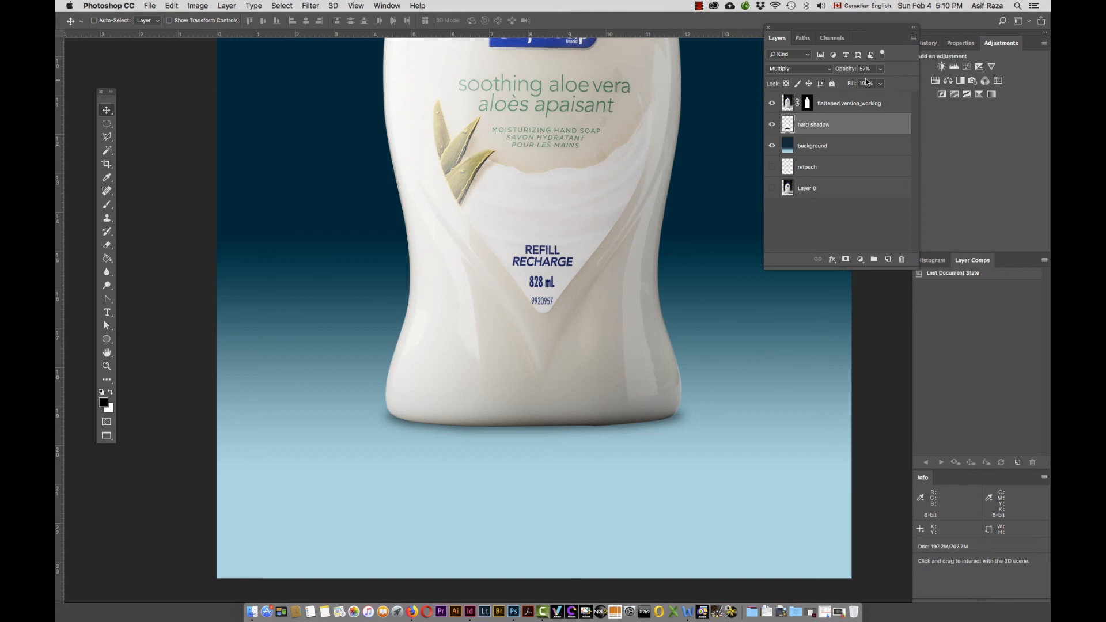
key(7)
key(4)
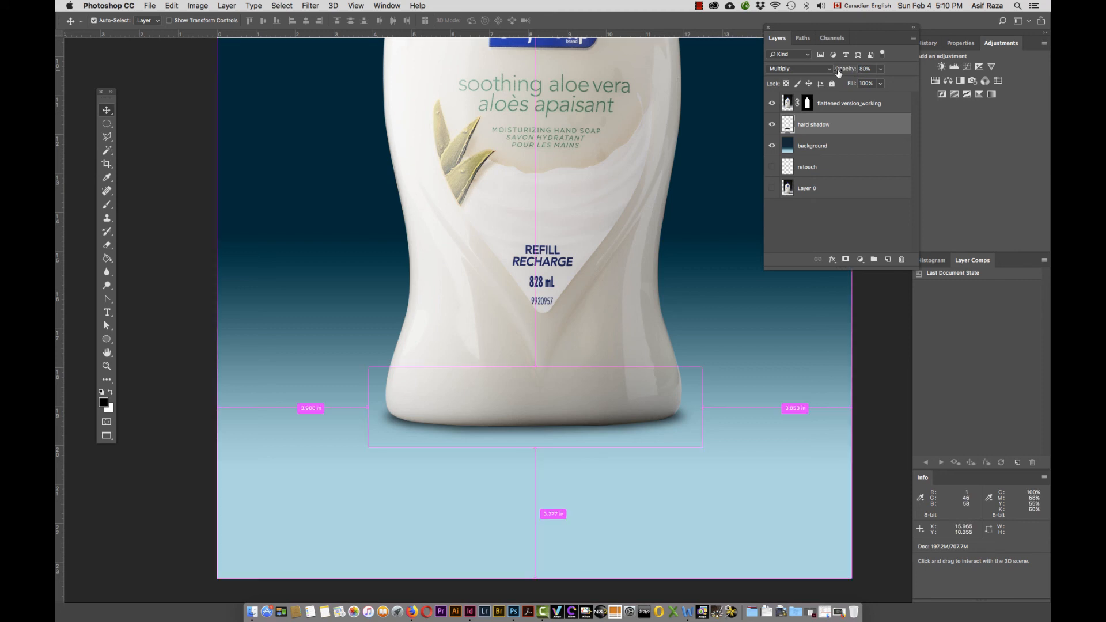
Step: Add a new layer directly above the background layer and name it glow
key(super+0)
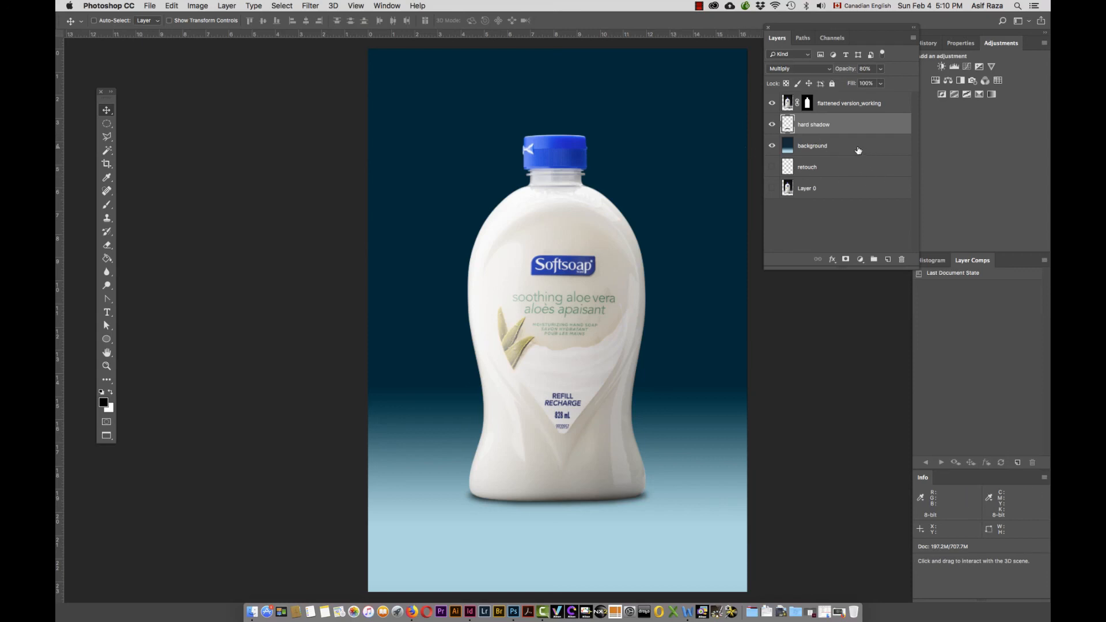
click(838, 150)
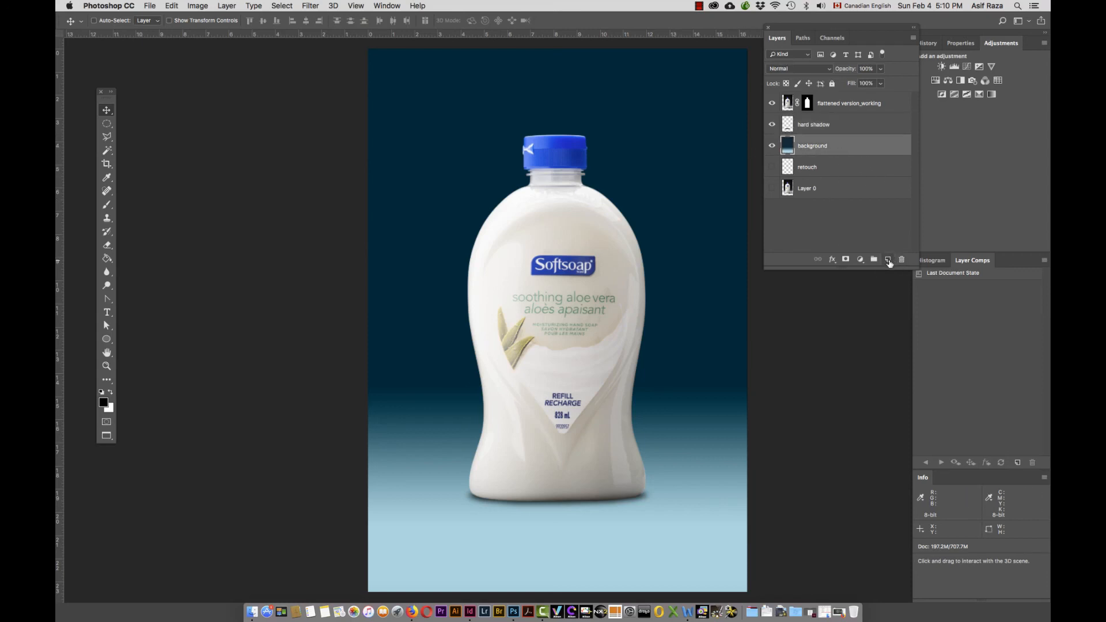
click(889, 260)
double_click(806, 146)
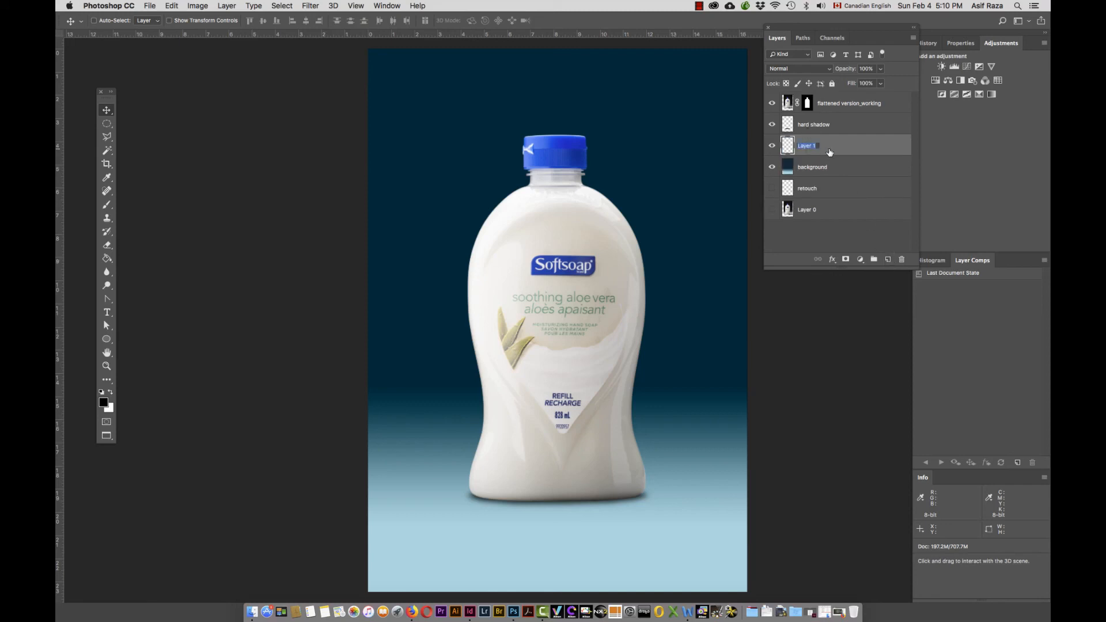
text(d)
key(Return)
Step: Set up the Gradient tool with the radial style and the pale-to-deep yellow preset
click(106, 258)
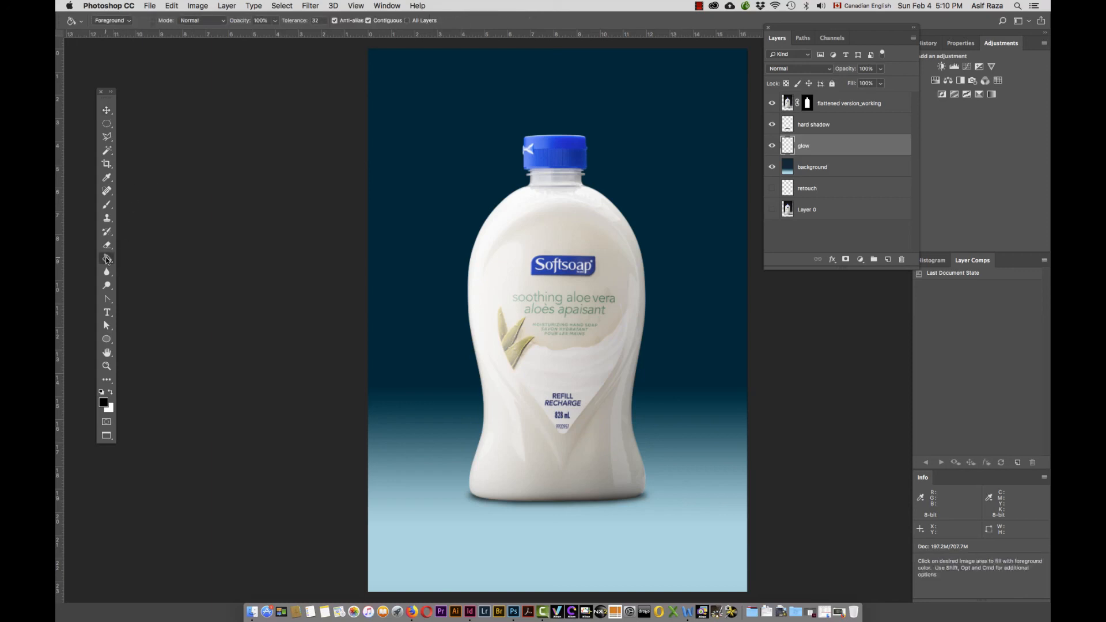
right_click(106, 258)
click(143, 257)
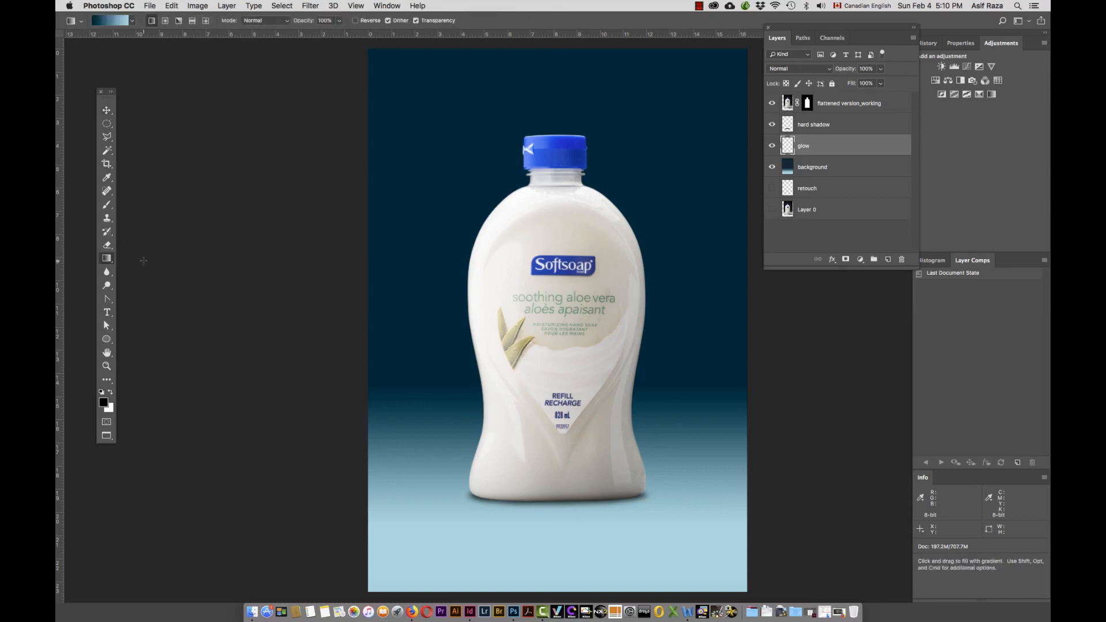
click(166, 21)
click(132, 21)
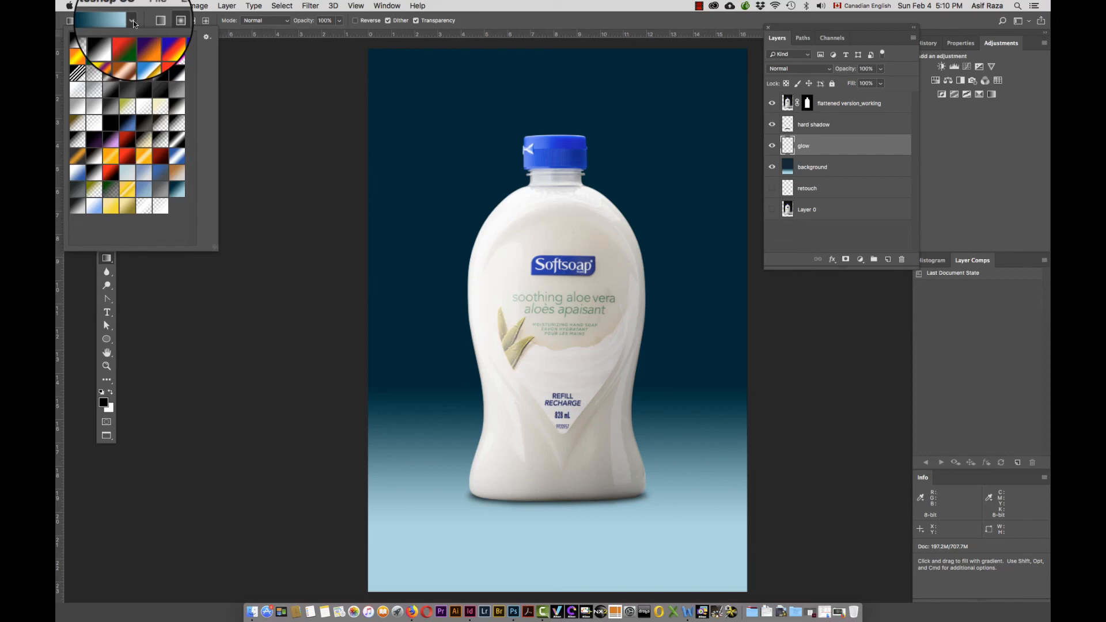
click(111, 212)
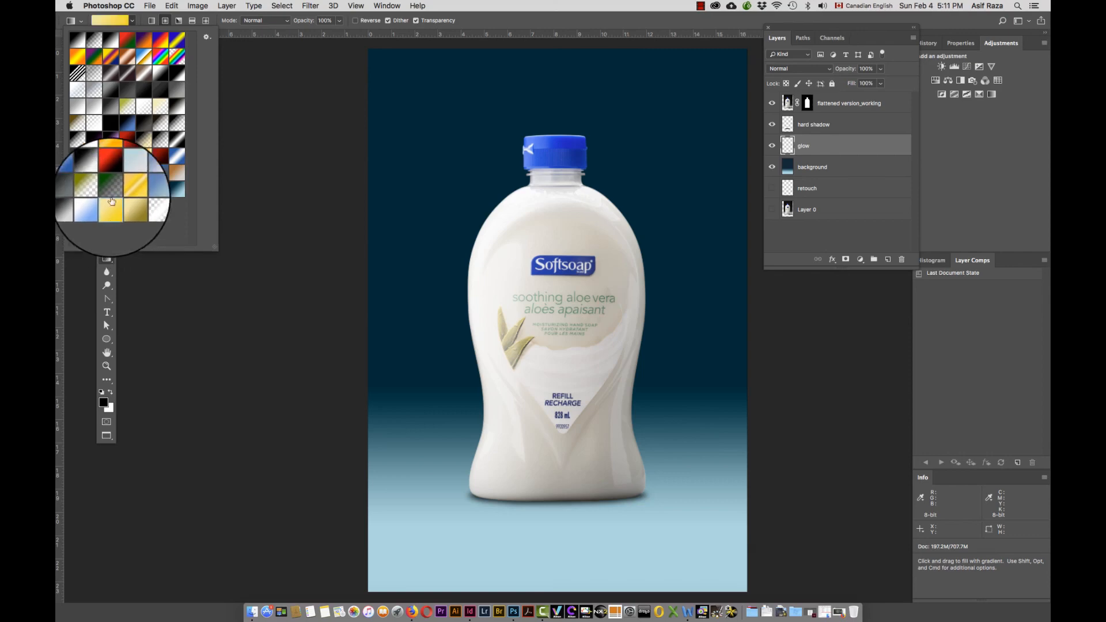
Step: Set the yellow gradient's starting opacity stop to 0% so it fades to transparent, and save it as a new preset
click(115, 29)
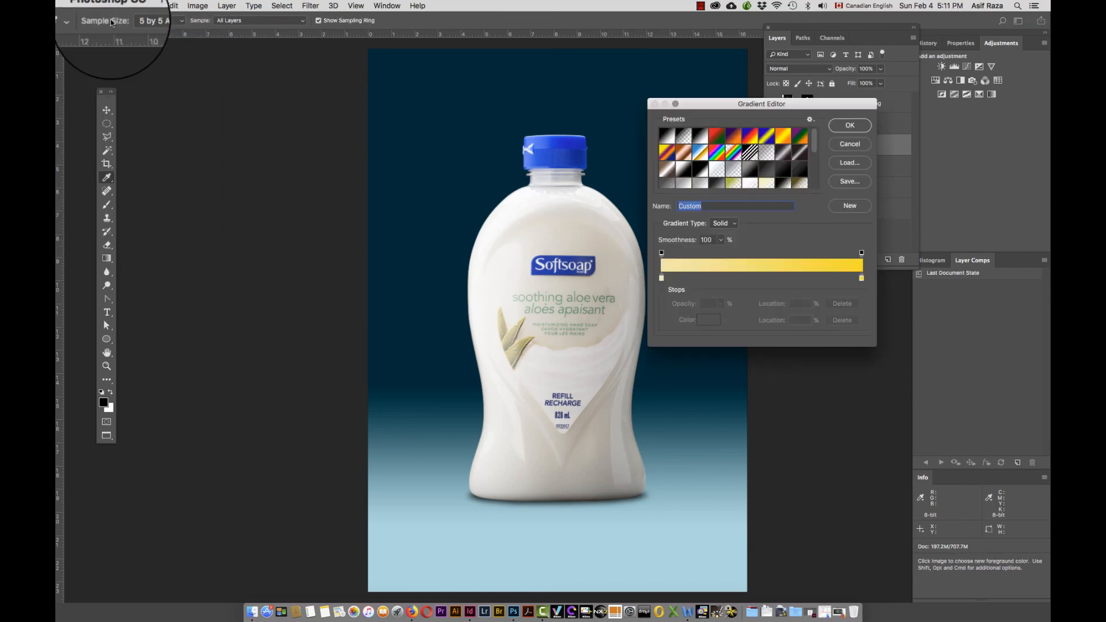
click(661, 279)
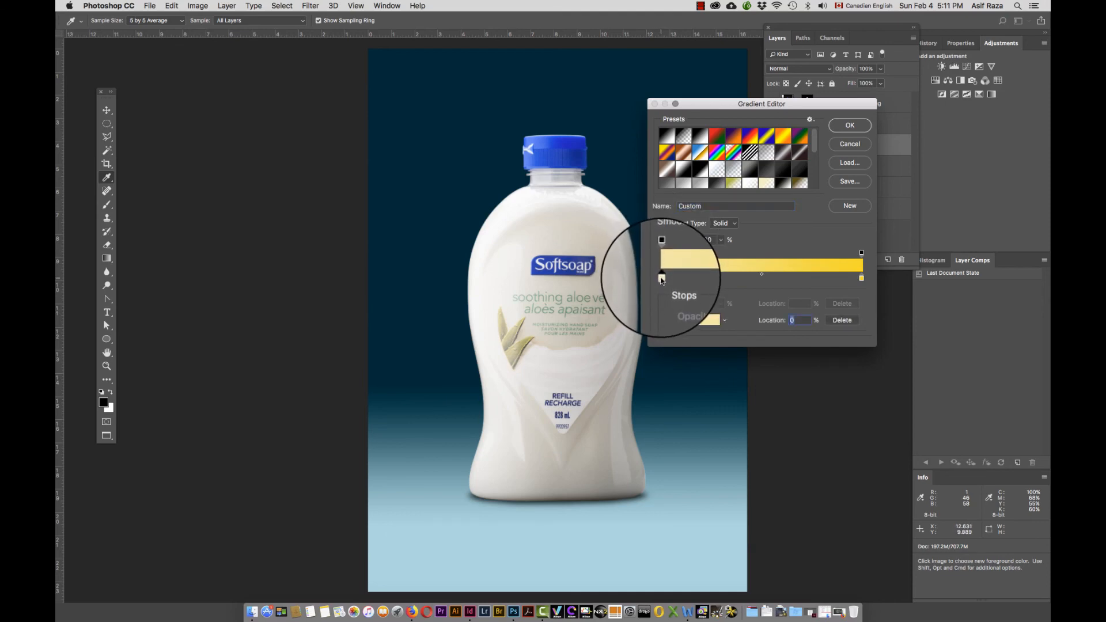
click(661, 253)
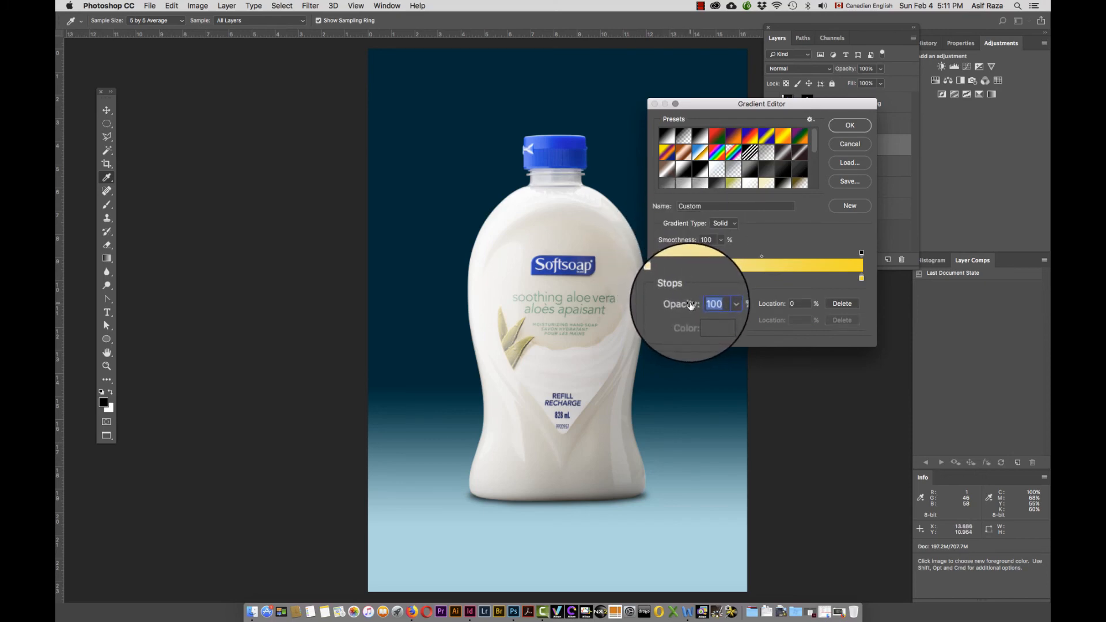
drag(691, 305, 634, 301)
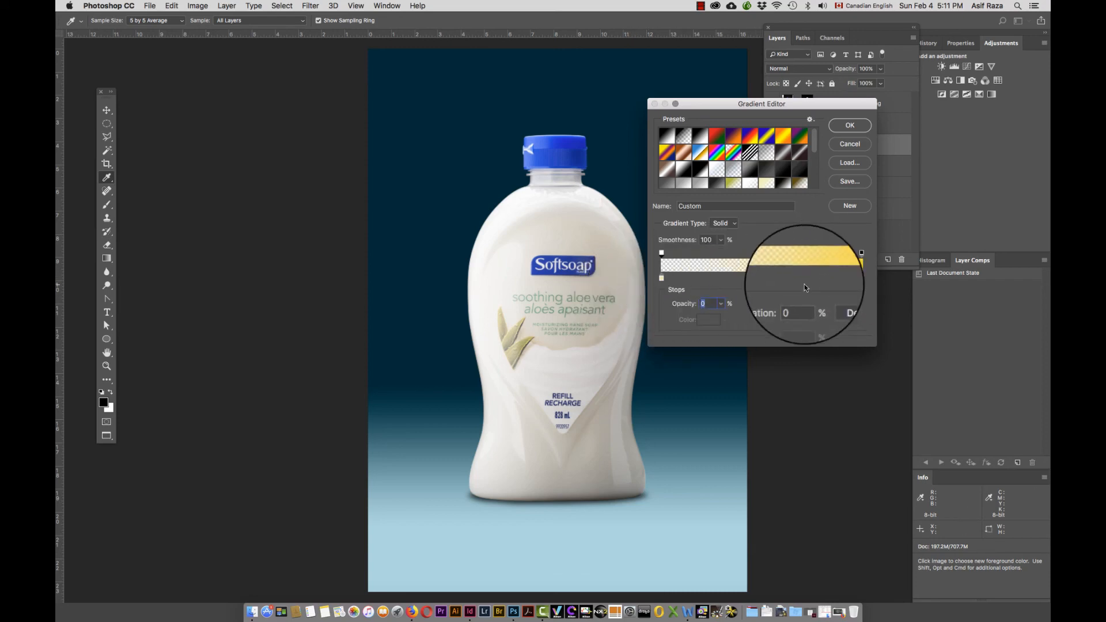
click(852, 207)
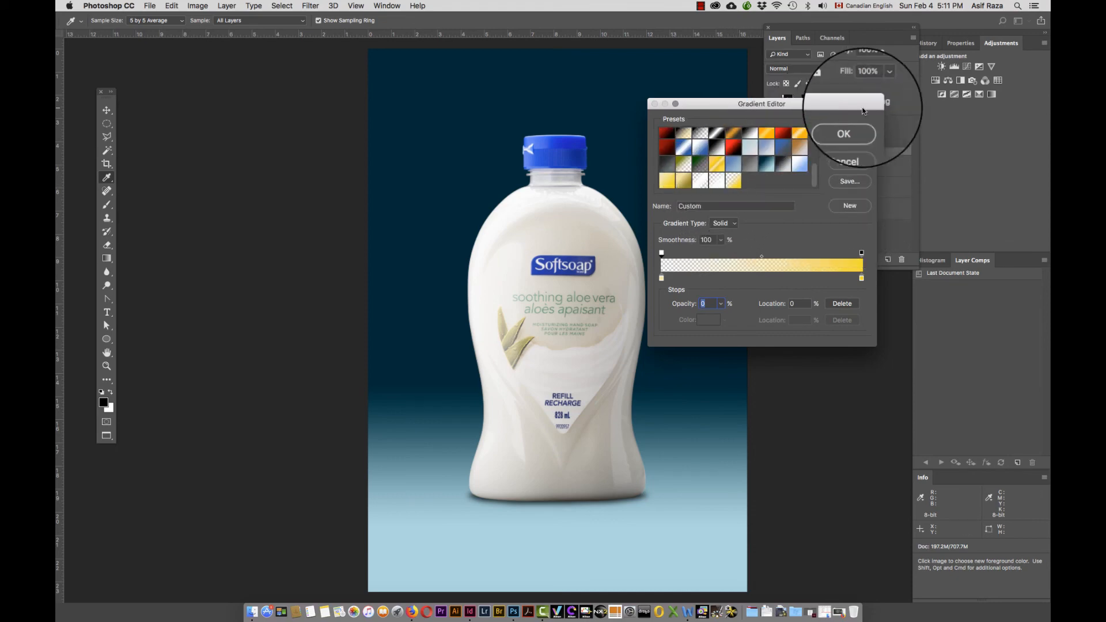
click(849, 126)
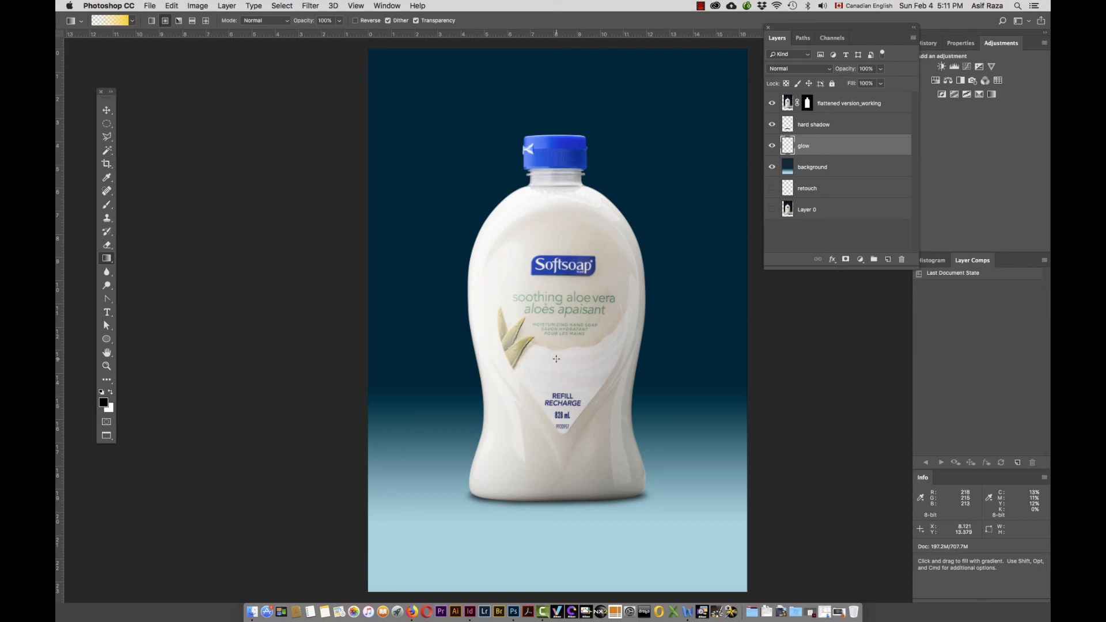
Step: Fill the glow layer with a reversed radial yellow gradient from the bottle's centre to near the canvas's right edge, undoing unsuitable trial gradients
drag(556, 358, 724, 361)
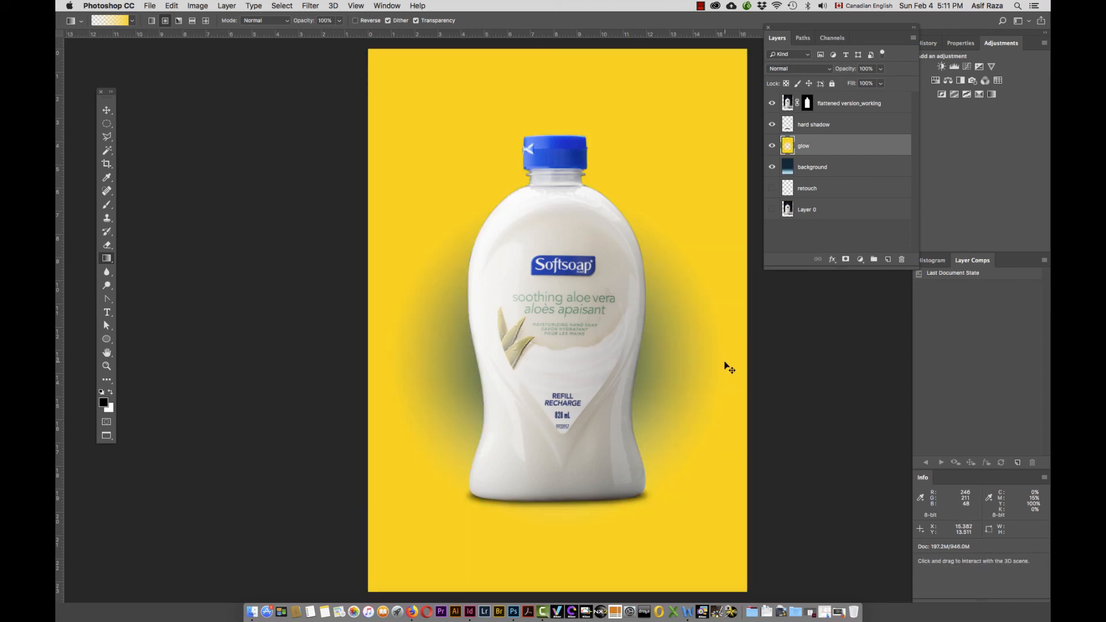
key(super+z)
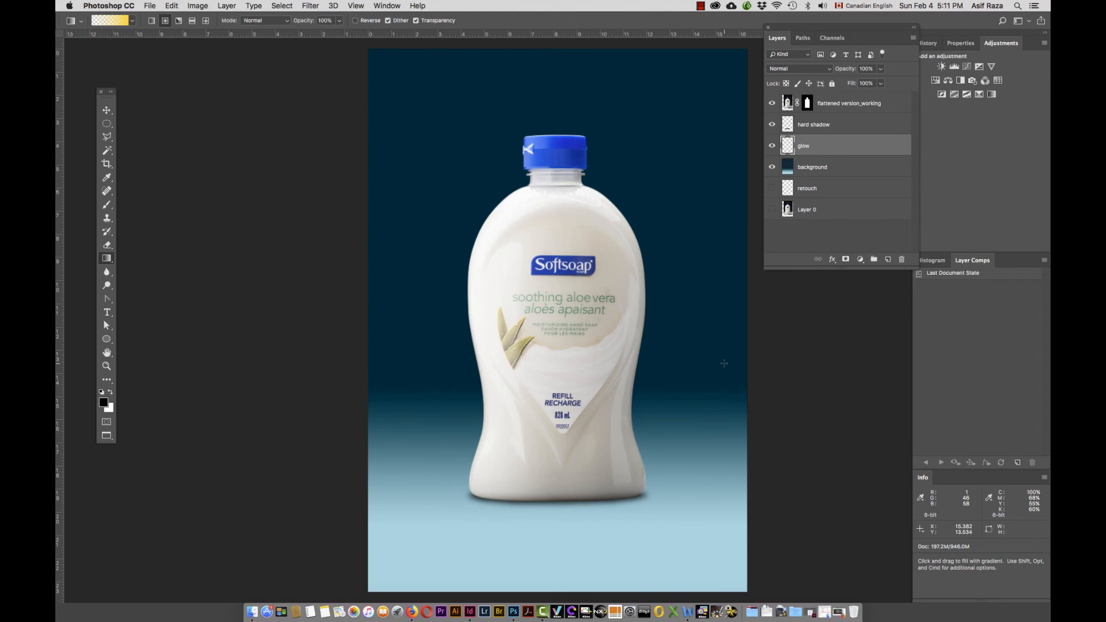
click(356, 21)
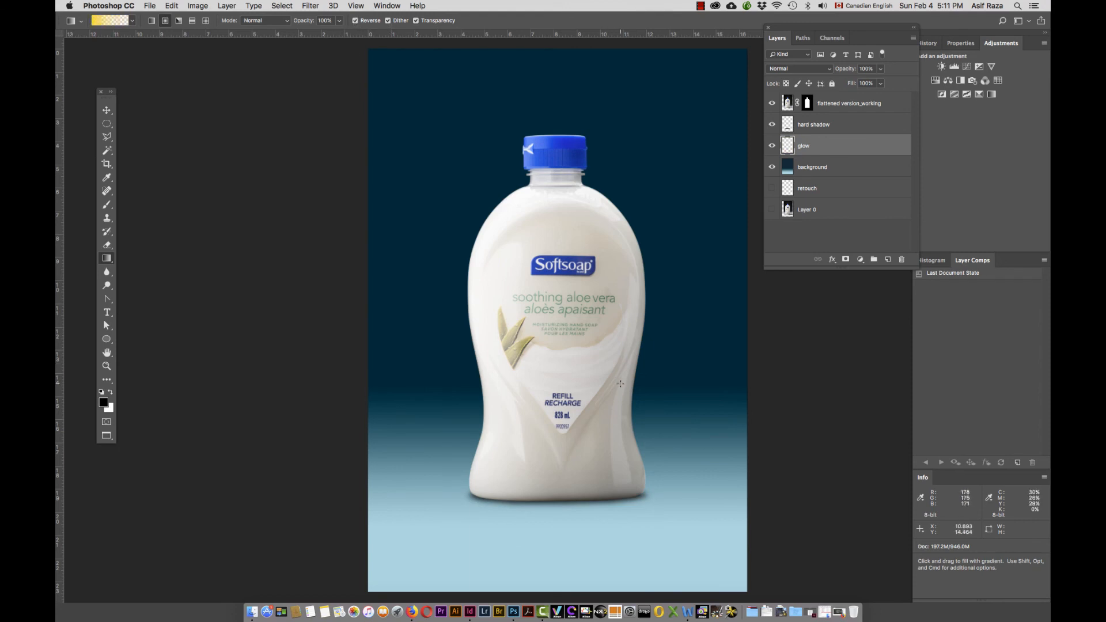
drag(560, 379, 710, 379)
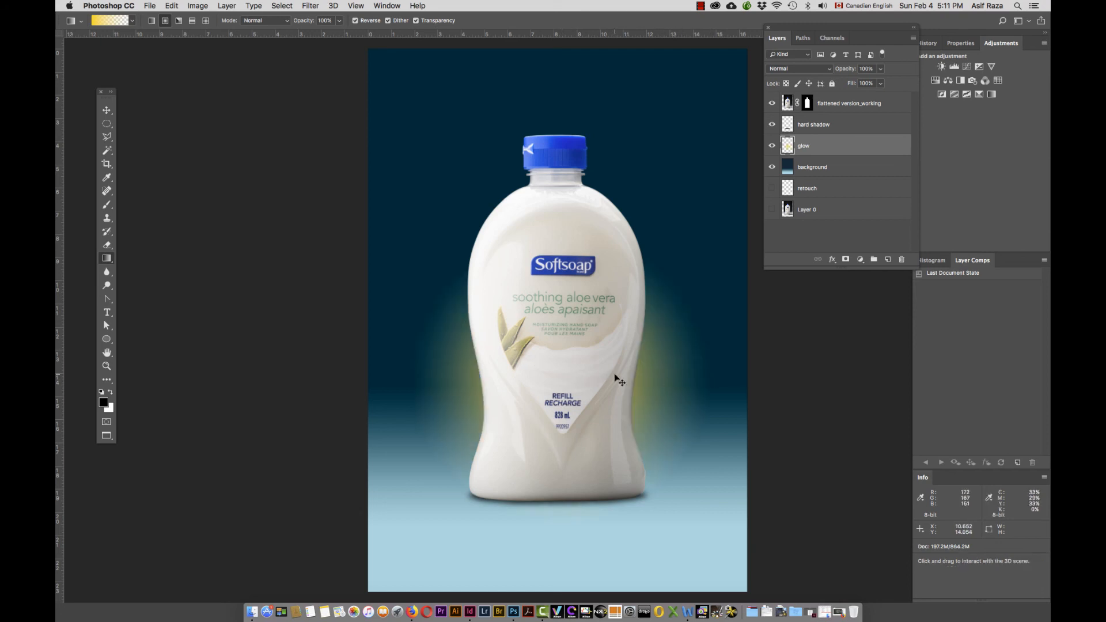
key(super+z)
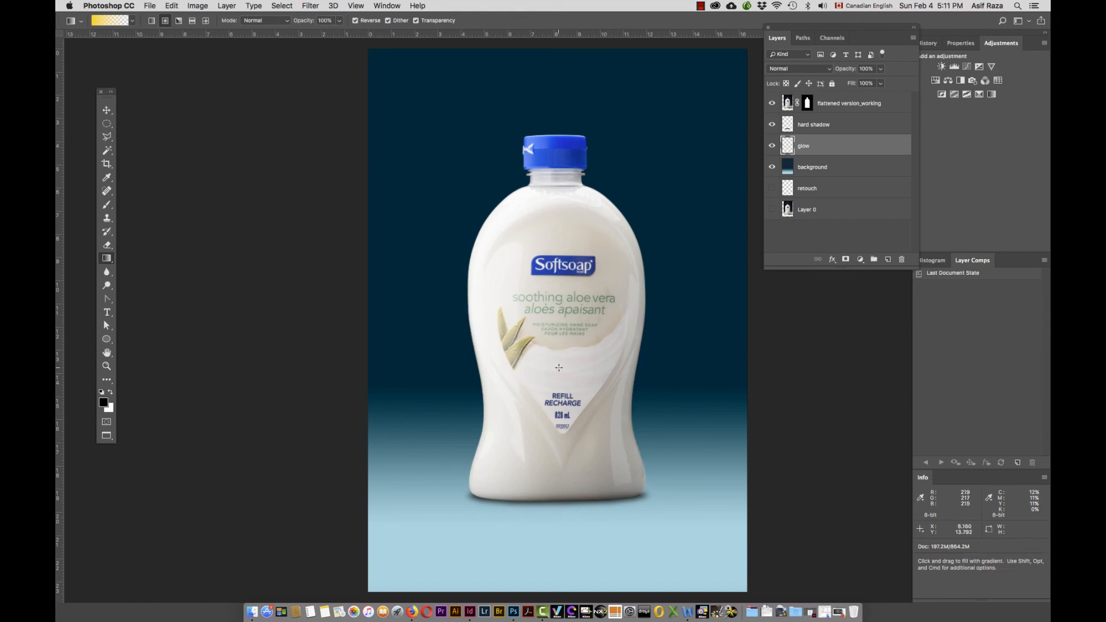
drag(556, 367, 733, 366)
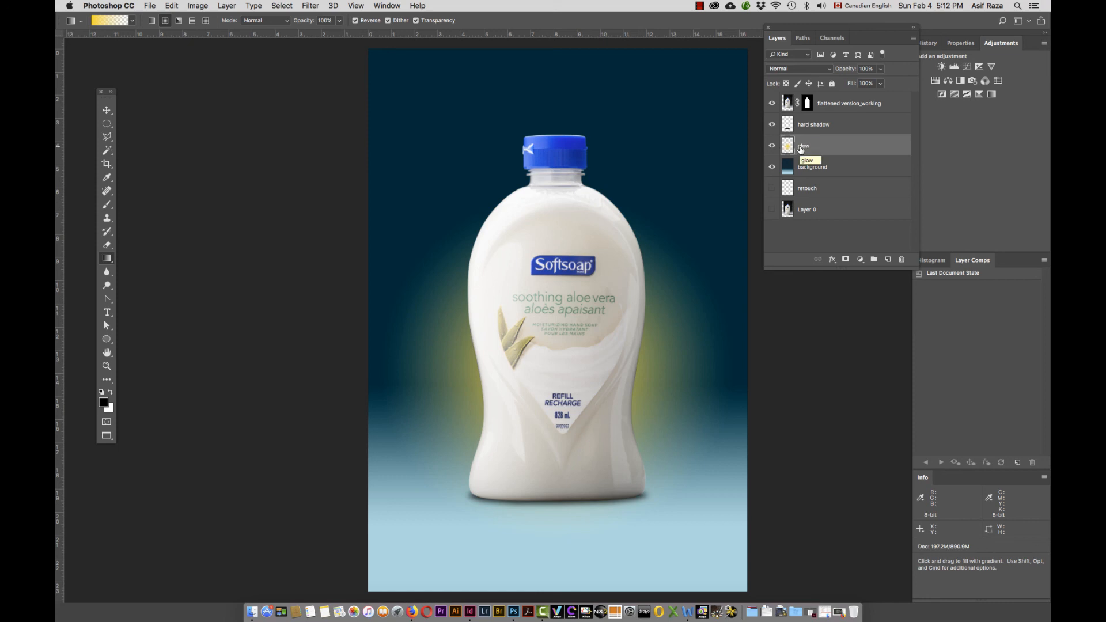
Step: Try the Color blend mode on the glow layer, and settle on Screen
click(817, 69)
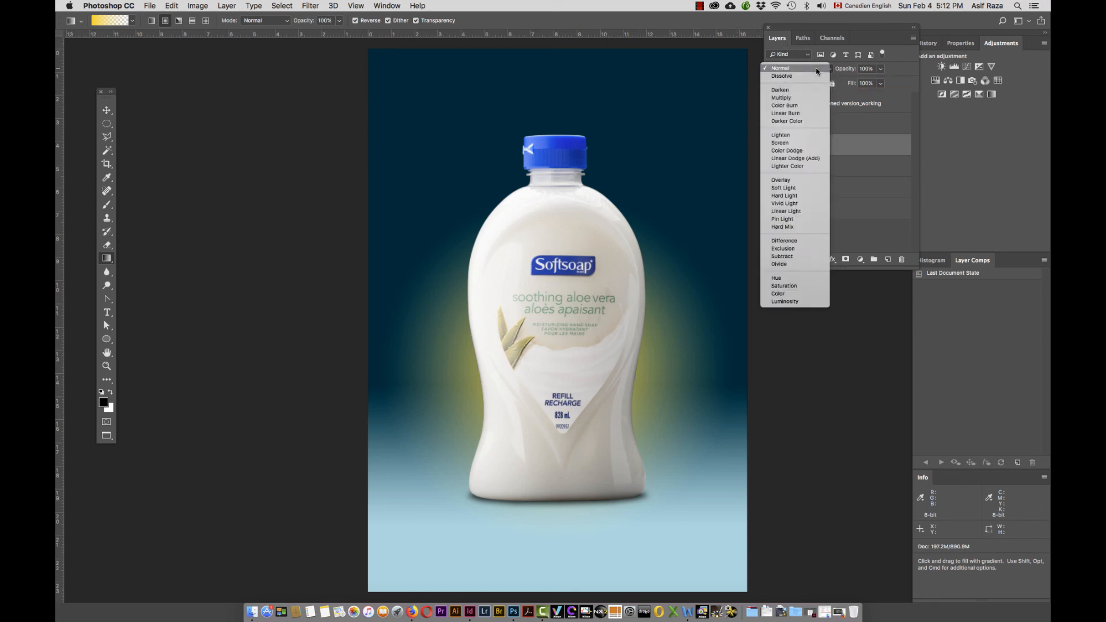
click(777, 294)
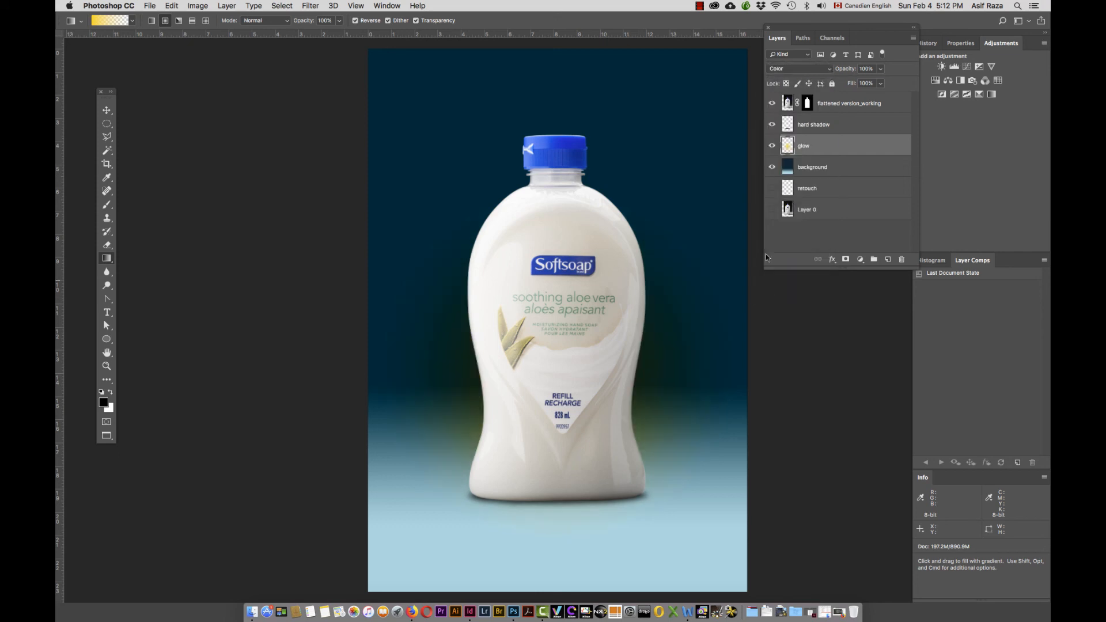
click(801, 69)
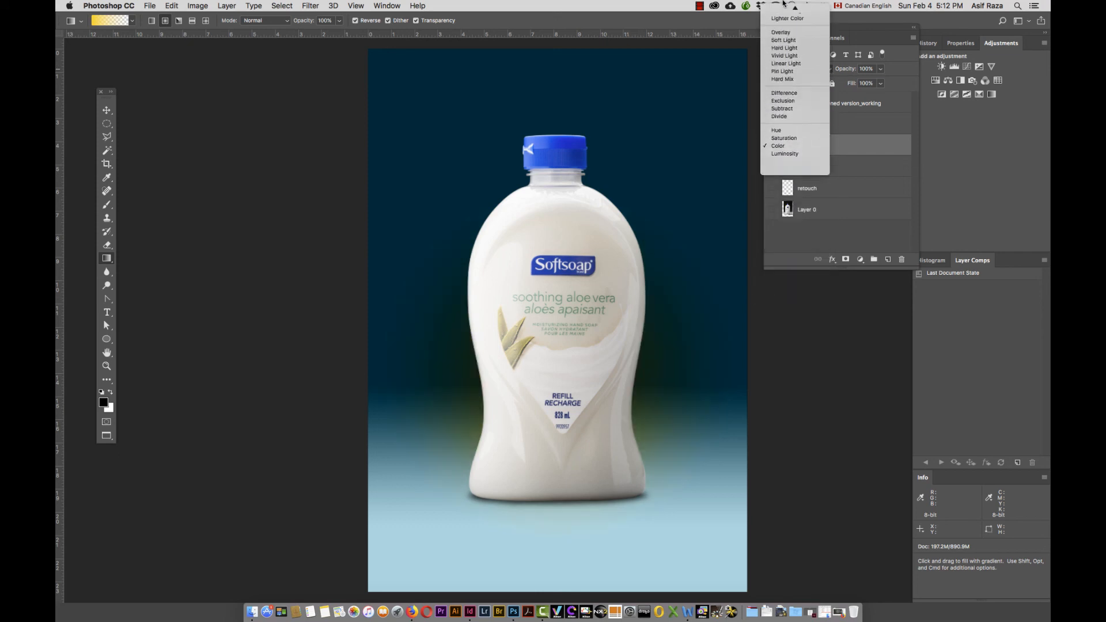
click(796, 87)
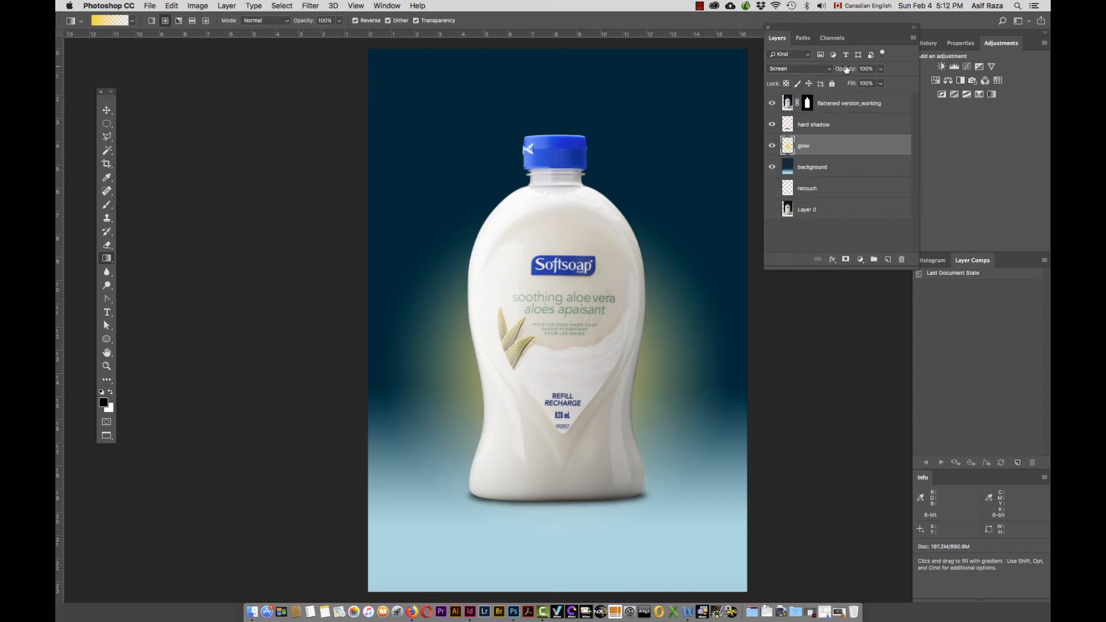
Step: Reduce the glow layer's opacity to 72%
drag(852, 69, 837, 69)
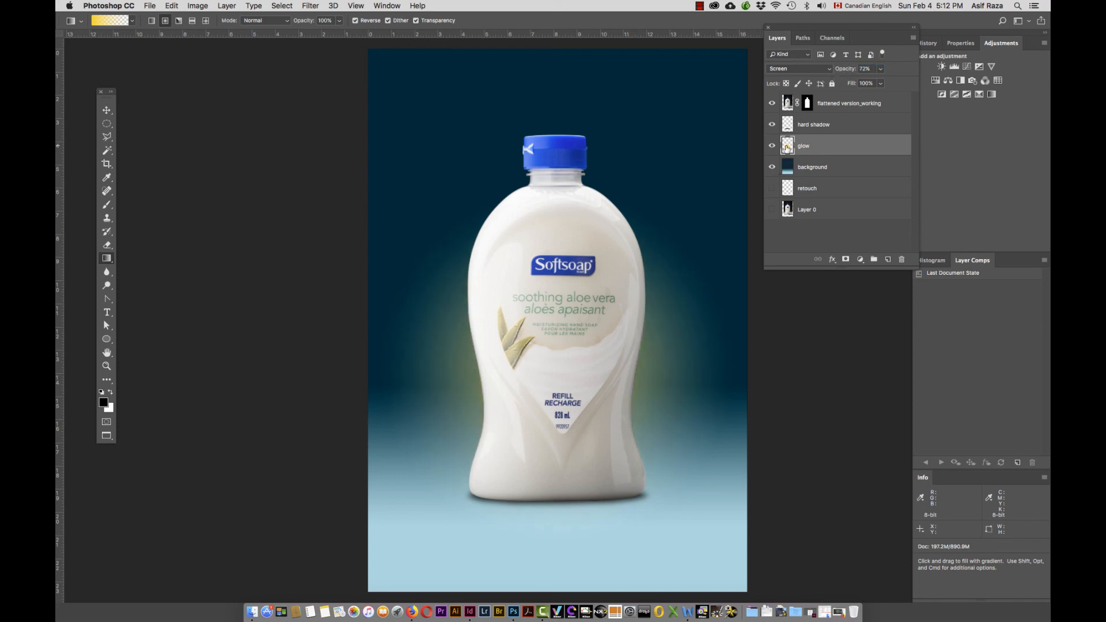
Step: Place a horizontal guide at the base of the bottle's aloe leaves and make a rectangular selection of the canvas below it
key(m)
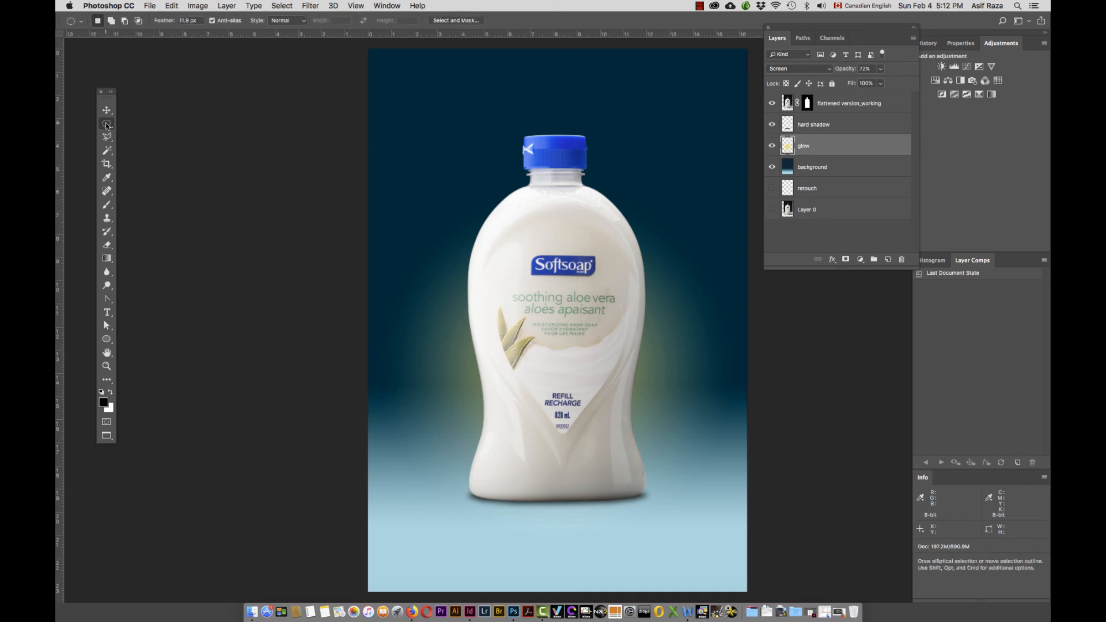
drag(107, 125, 144, 123)
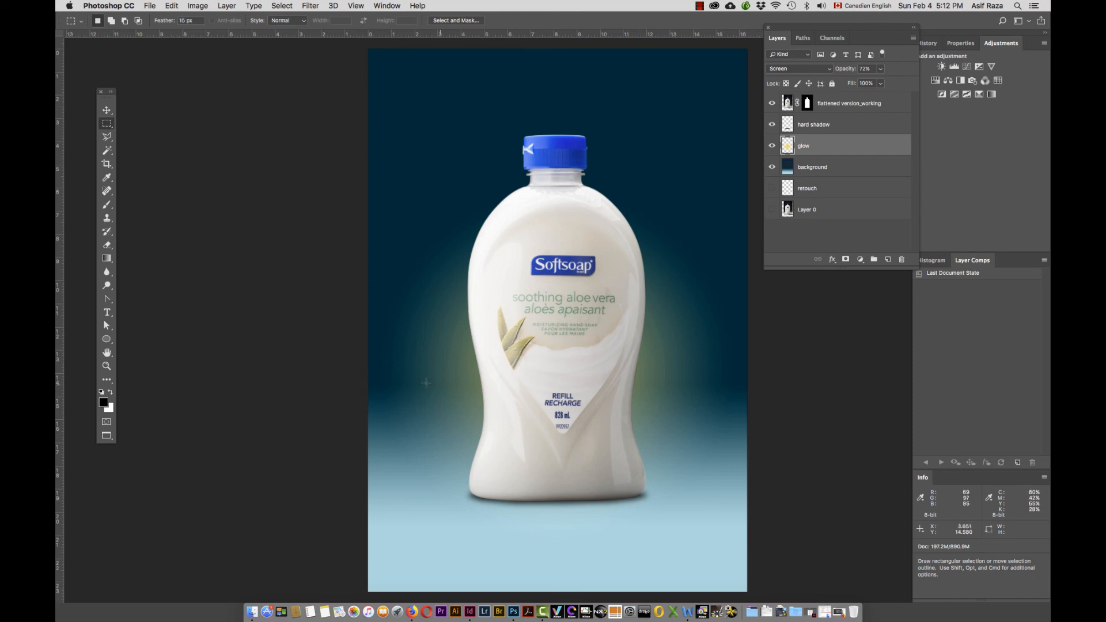
drag(461, 38, 451, 368)
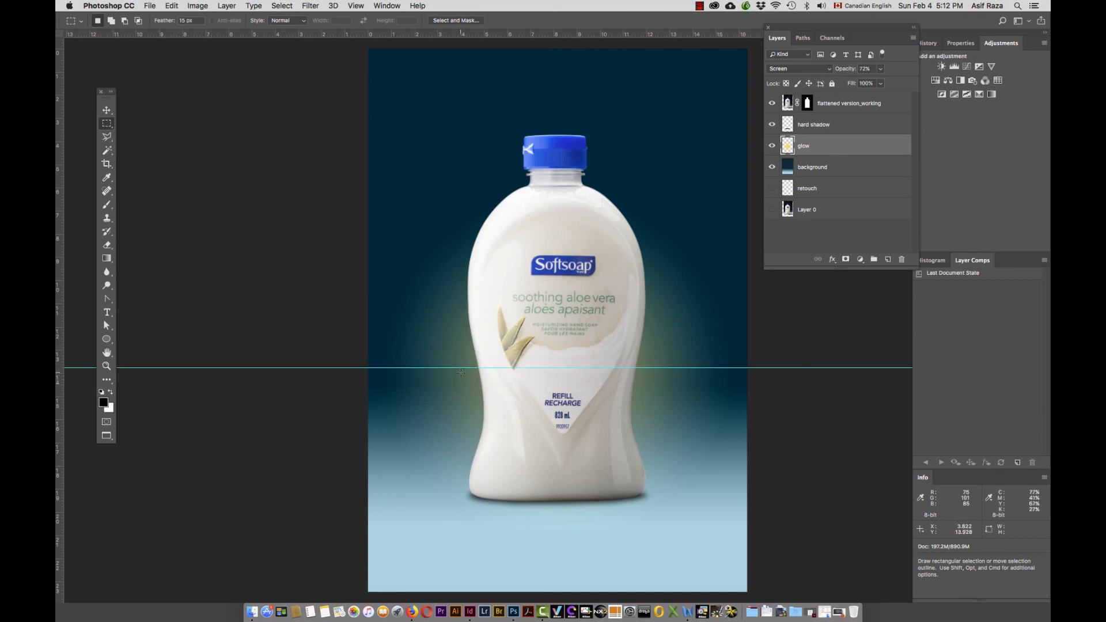
drag(366, 367, 766, 577)
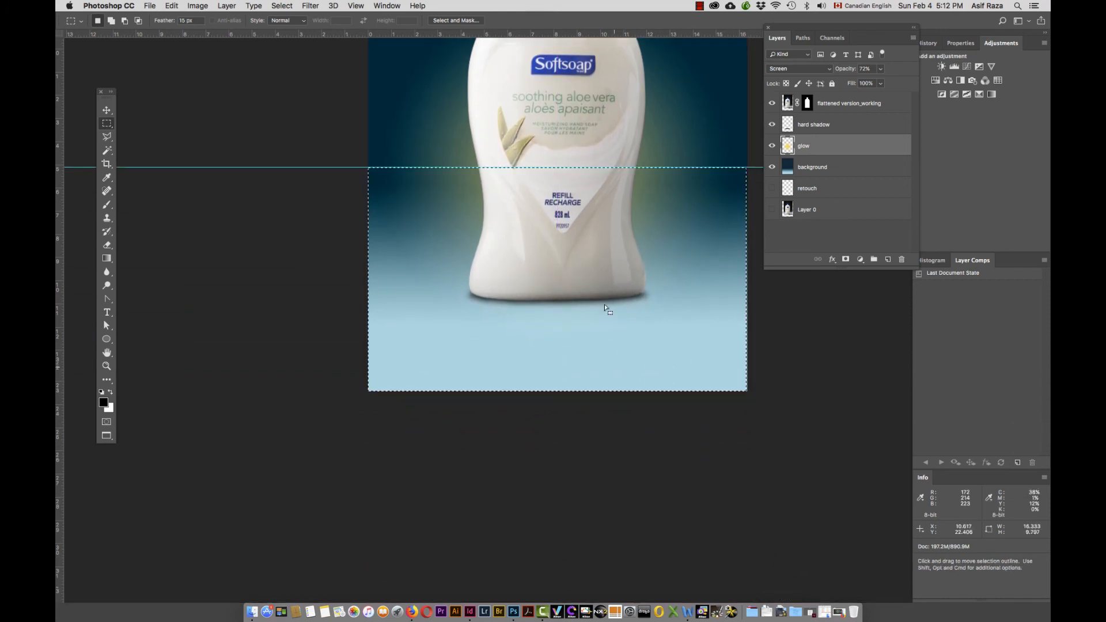
key(super+r)
drag(588, 240, 553, 414)
key(super+r)
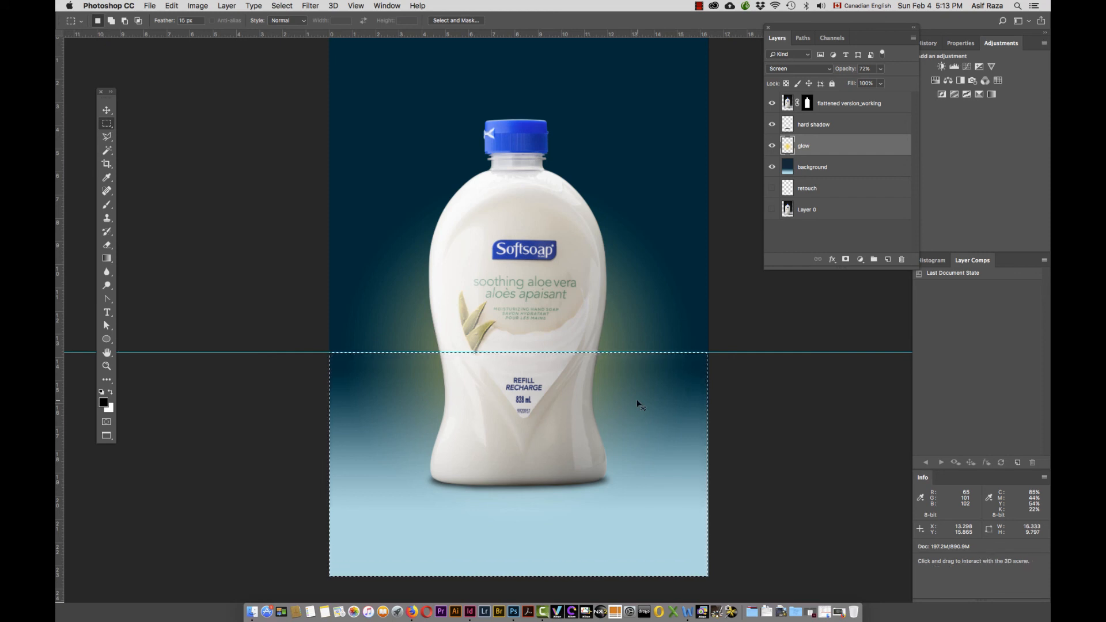
Step: Invert the selection and mask the glow layer so only the part above the guide shows, and remove the guide
key(shift+super+i)
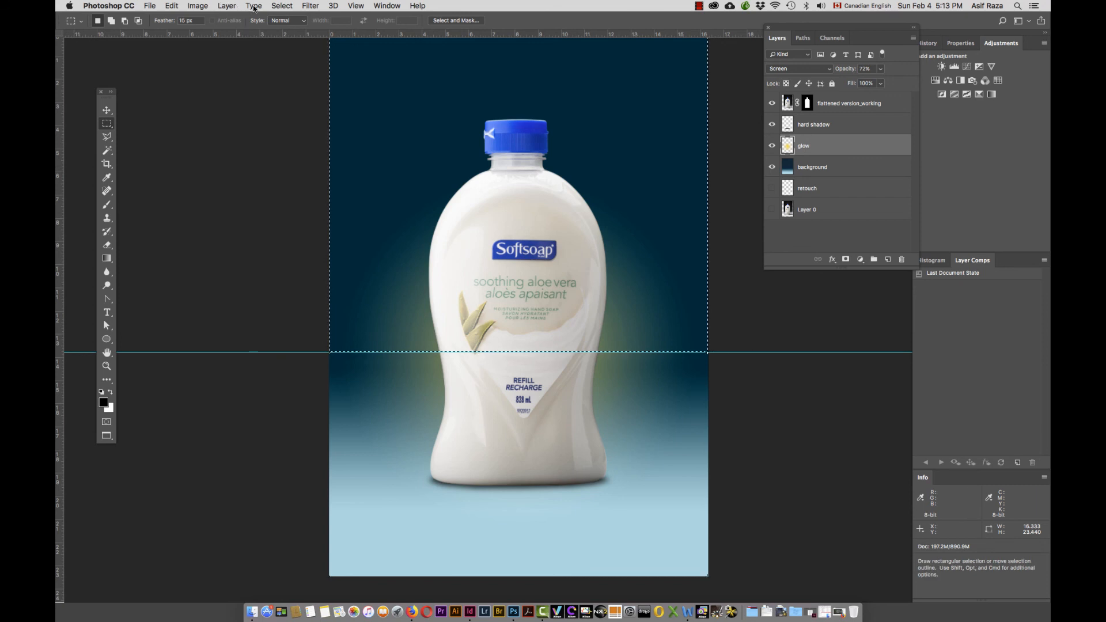
key(shift+super+i)
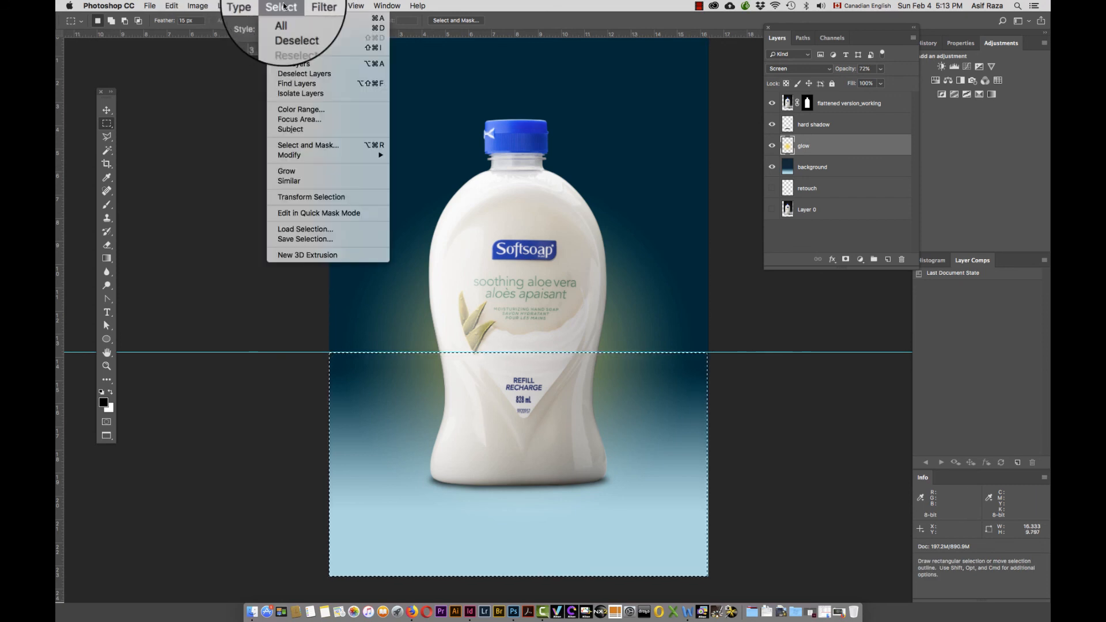
click(282, 6)
click(302, 49)
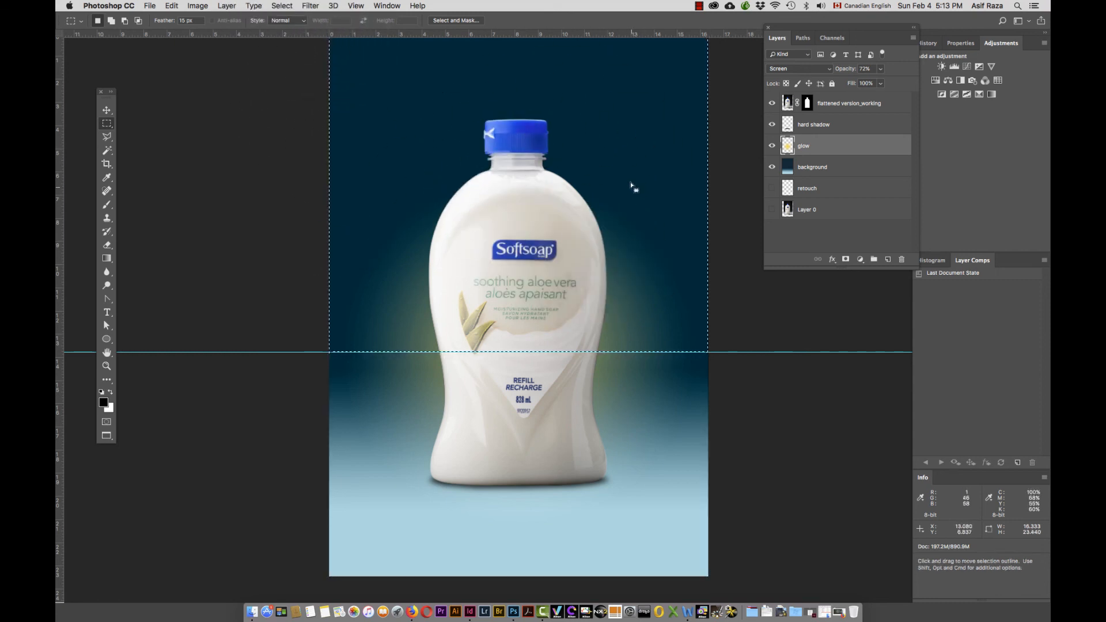
click(845, 260)
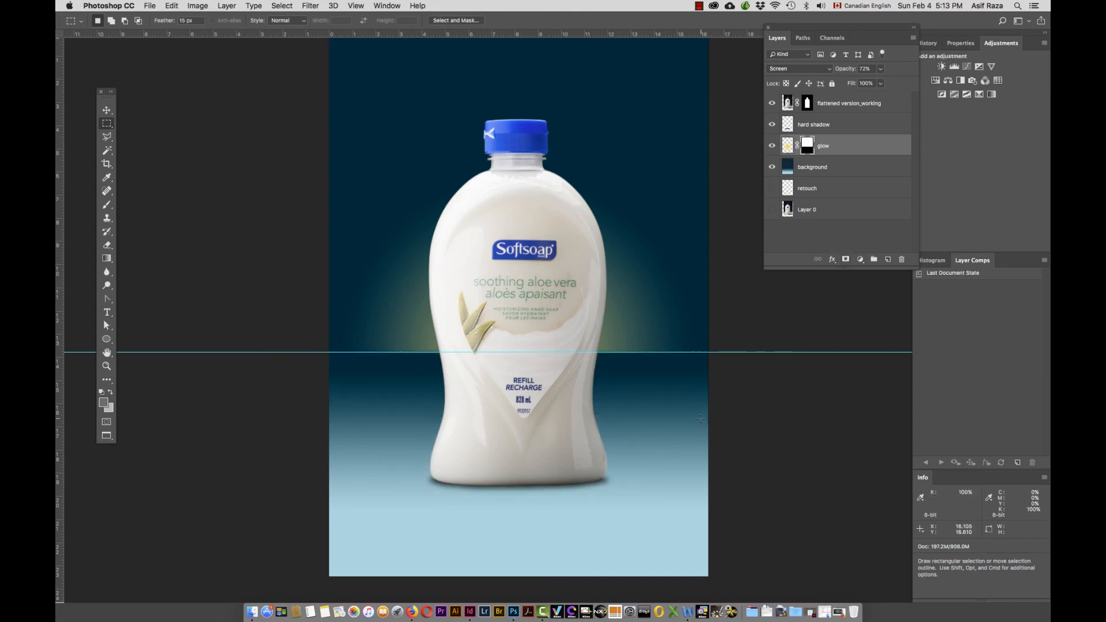
drag(753, 352, 766, 34)
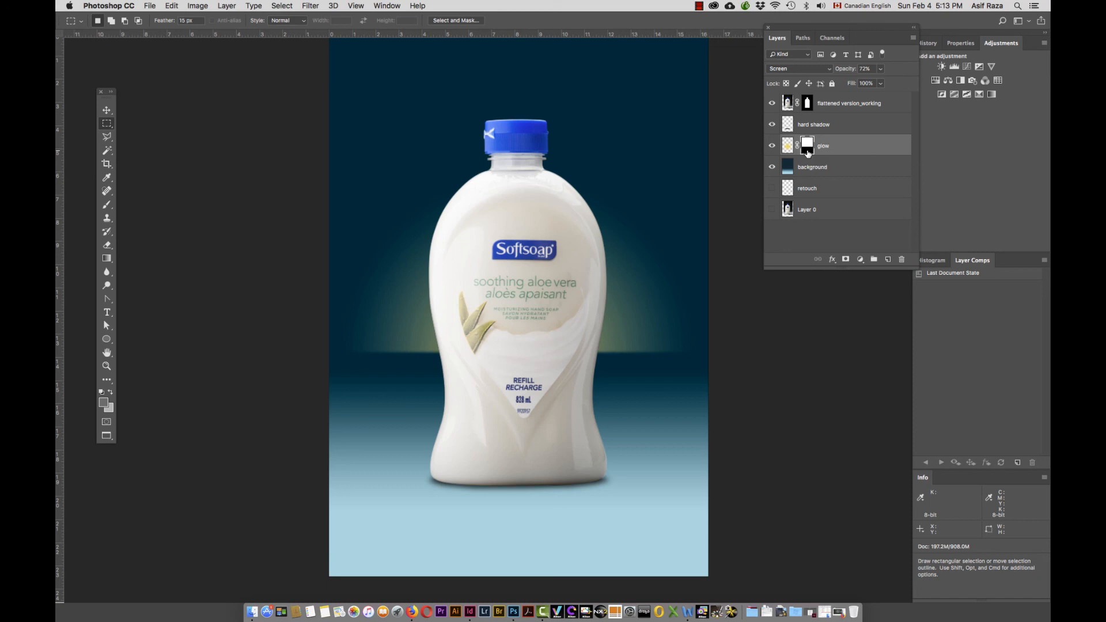
Step: Feather the glow mask's edge in Select and Mask, and output the result to a new layer with layer mask
double_click(806, 151)
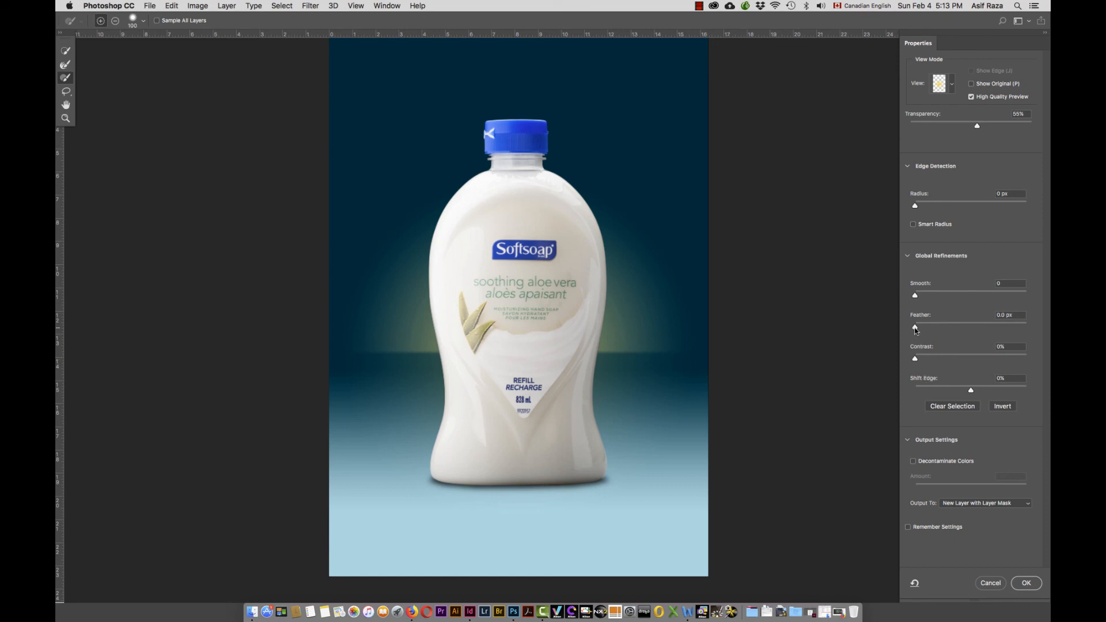
drag(915, 327, 967, 329)
click(915, 358)
click(1028, 583)
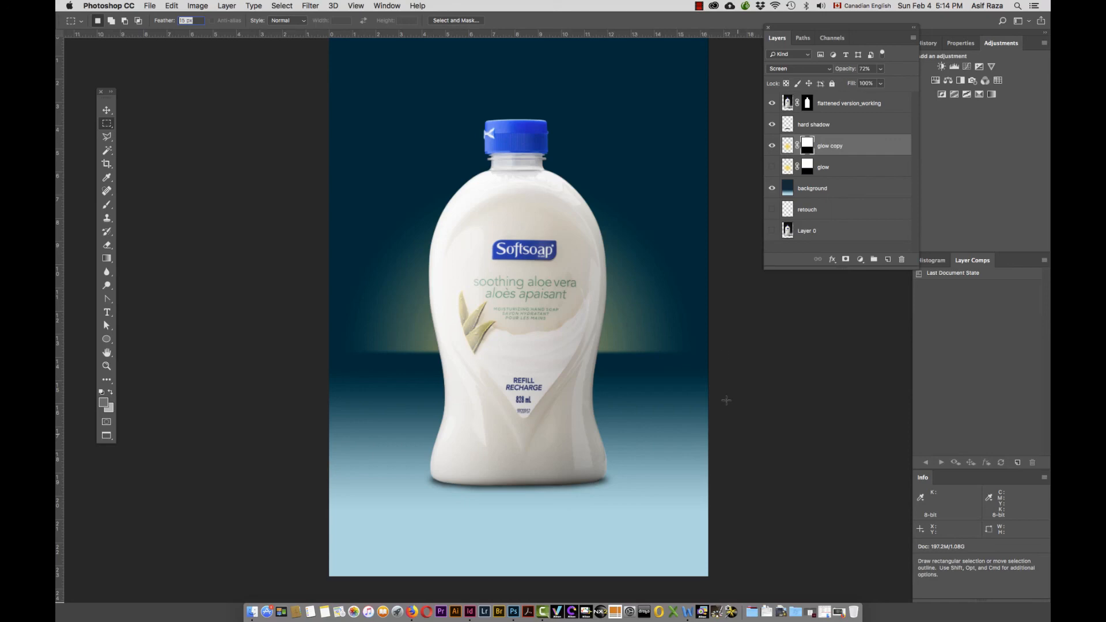
Step: Duplicate the bottle layer "flattened version_working" and apply the copy's layer mask
click(785, 103)
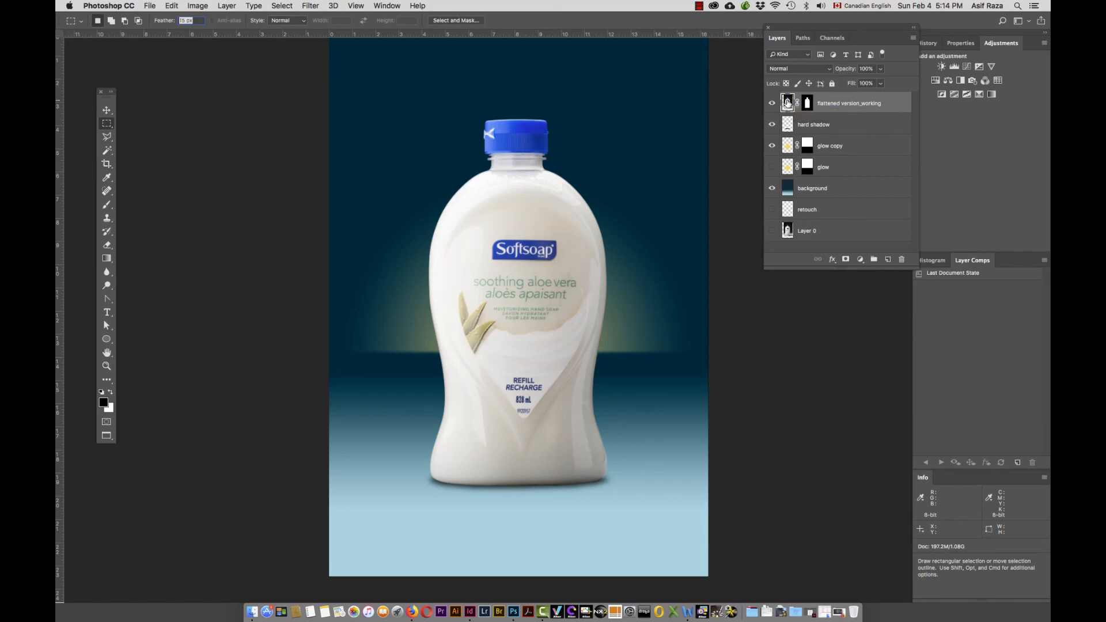
drag(787, 103, 888, 259)
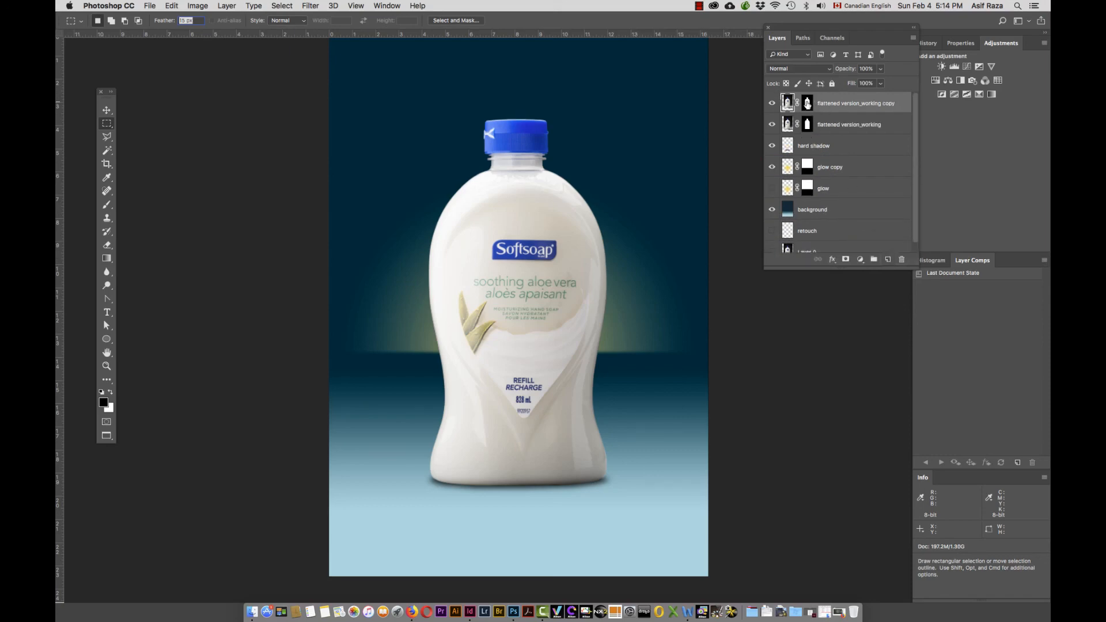
click(808, 103)
right_click(808, 104)
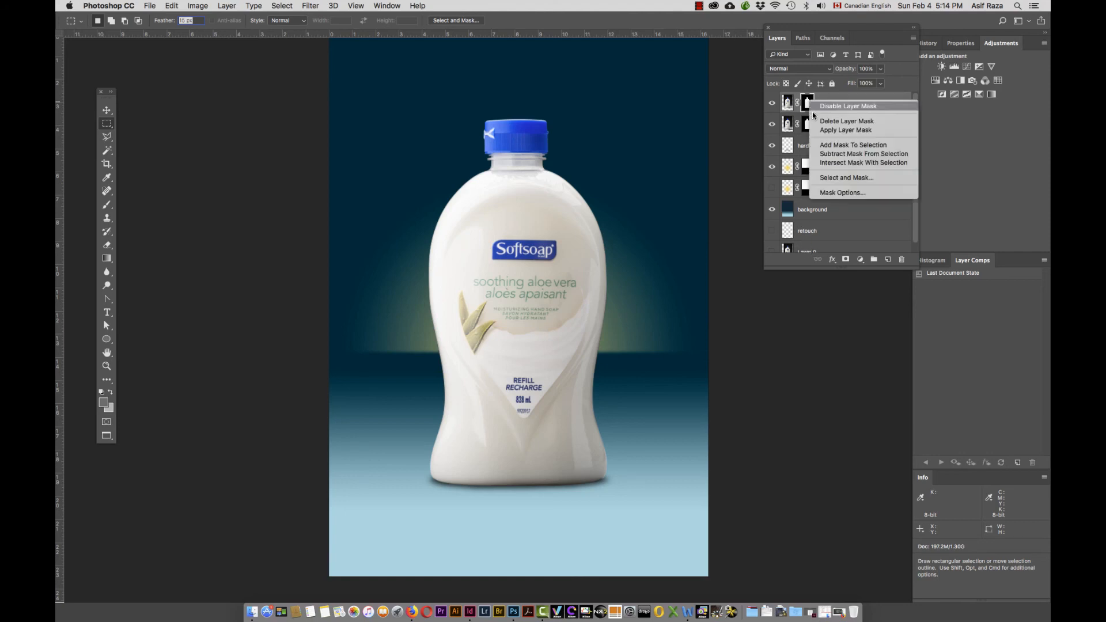
click(840, 131)
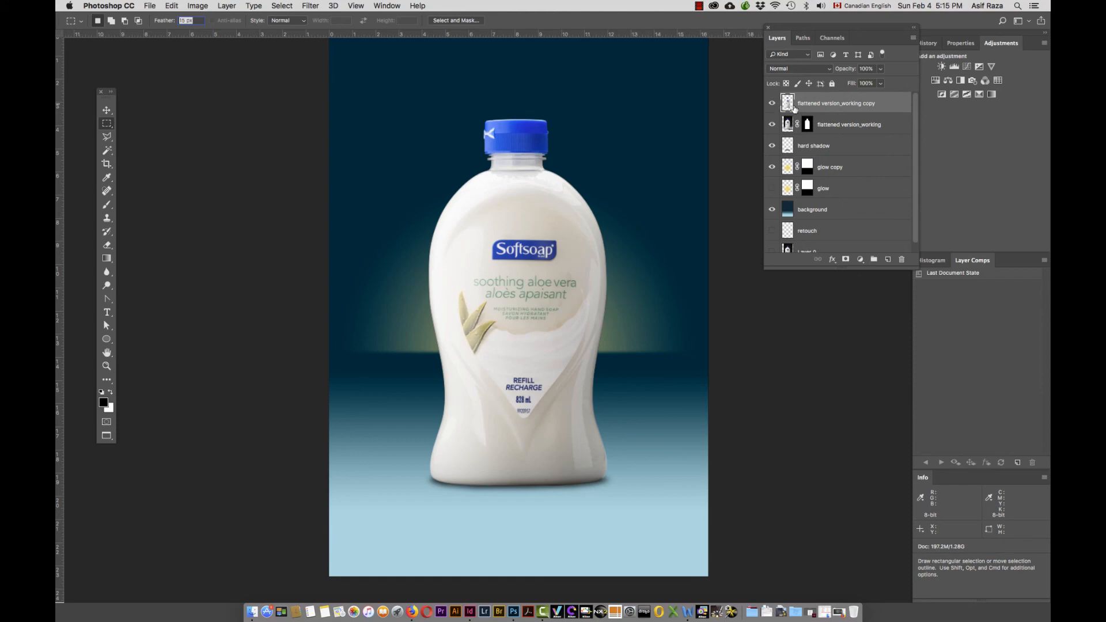
Step: Set the layer thumbnails to the largest size with entire-document contents
click(912, 38)
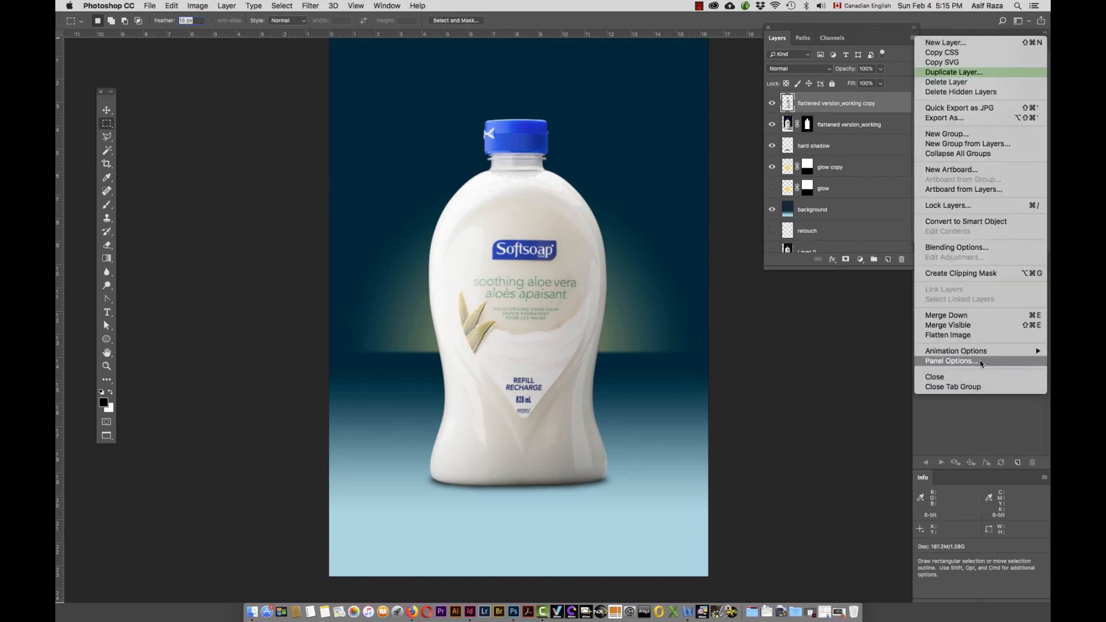
click(951, 362)
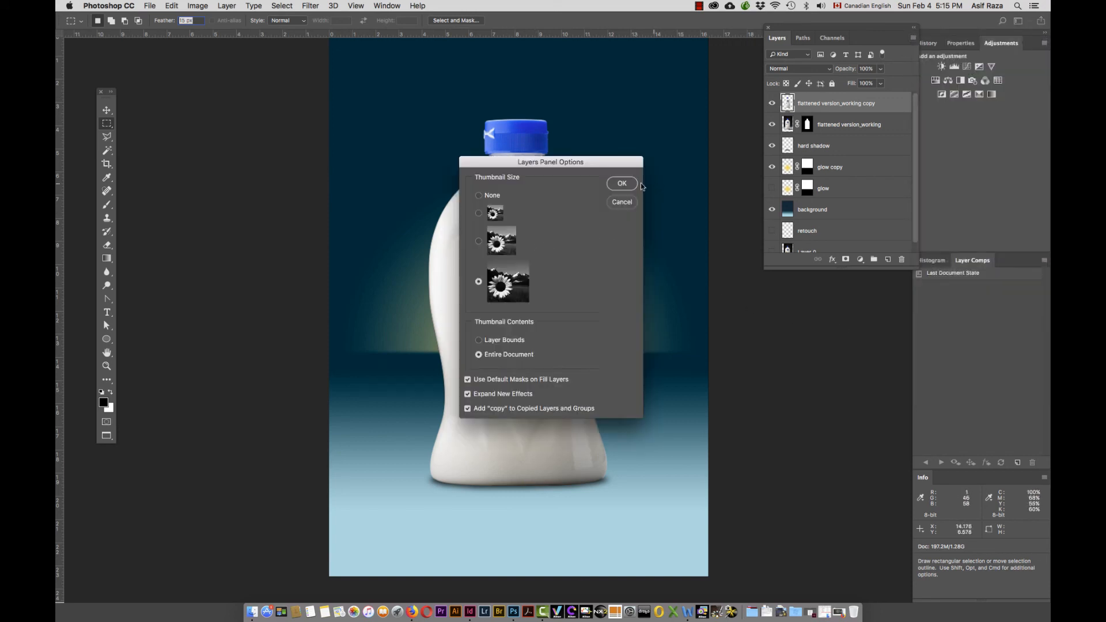
click(622, 183)
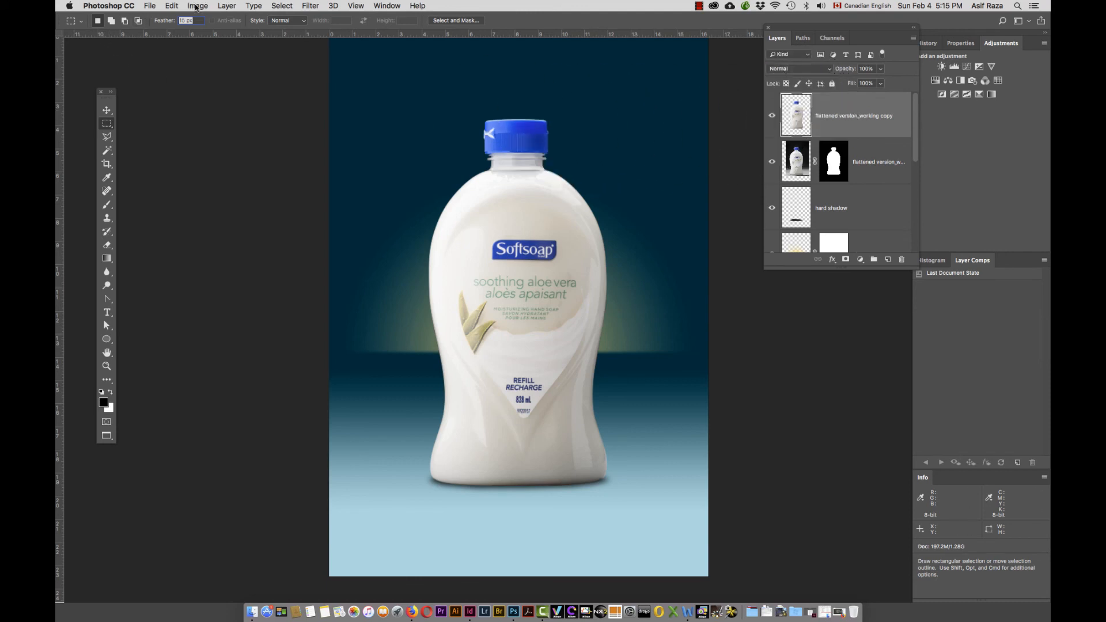
Step: Flip the bottle copy vertically and place its layer beneath the hard shadow layer
click(176, 6)
mouse_move(209, 236)
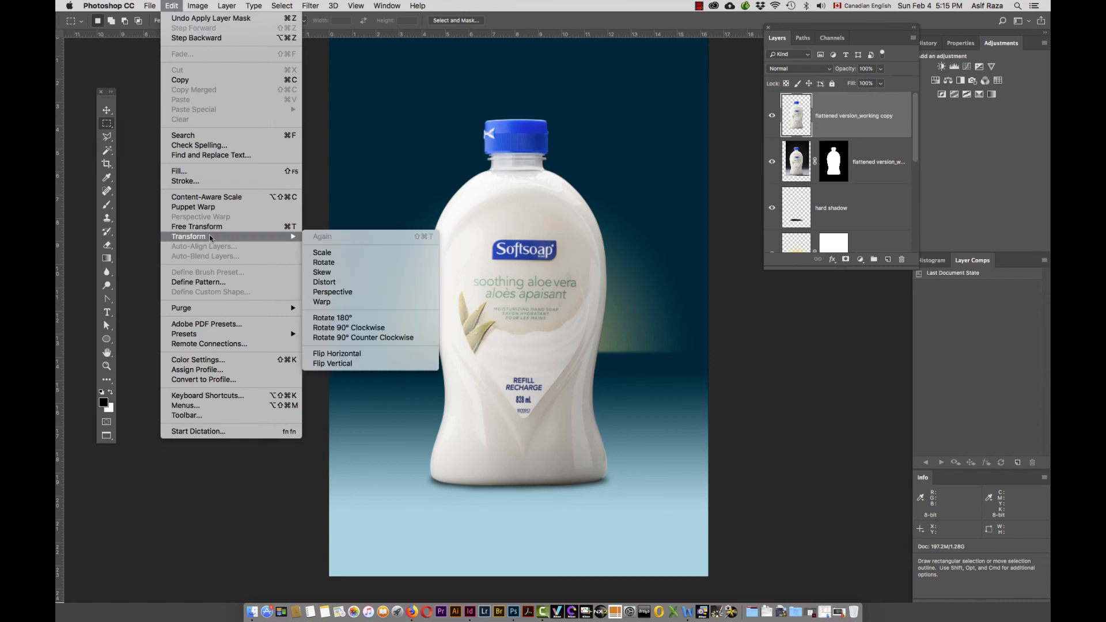
click(380, 369)
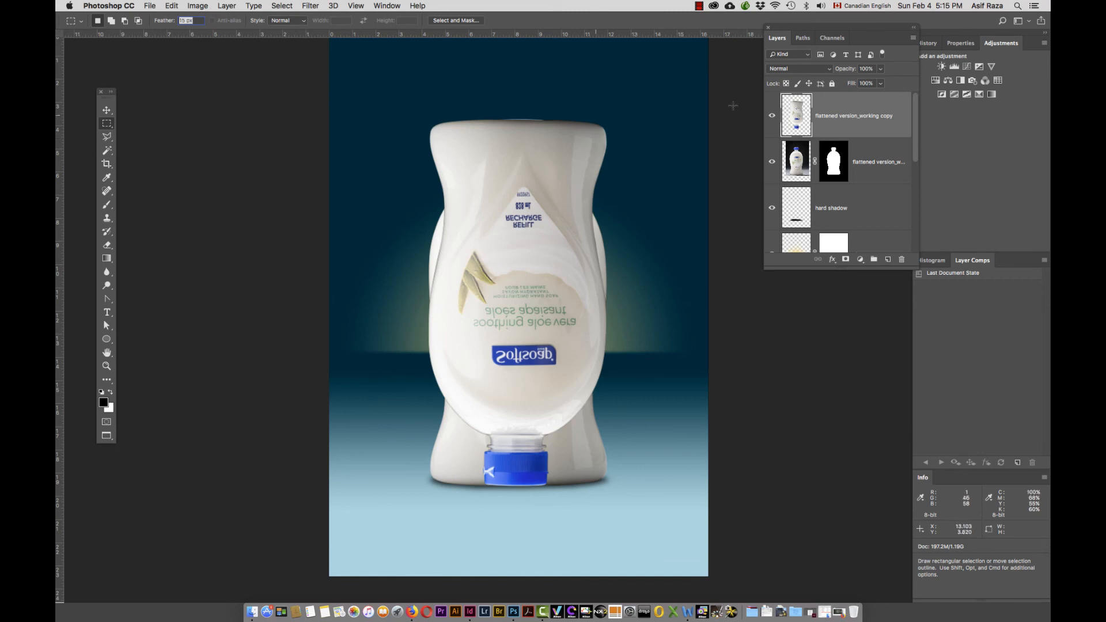
drag(795, 114, 800, 247)
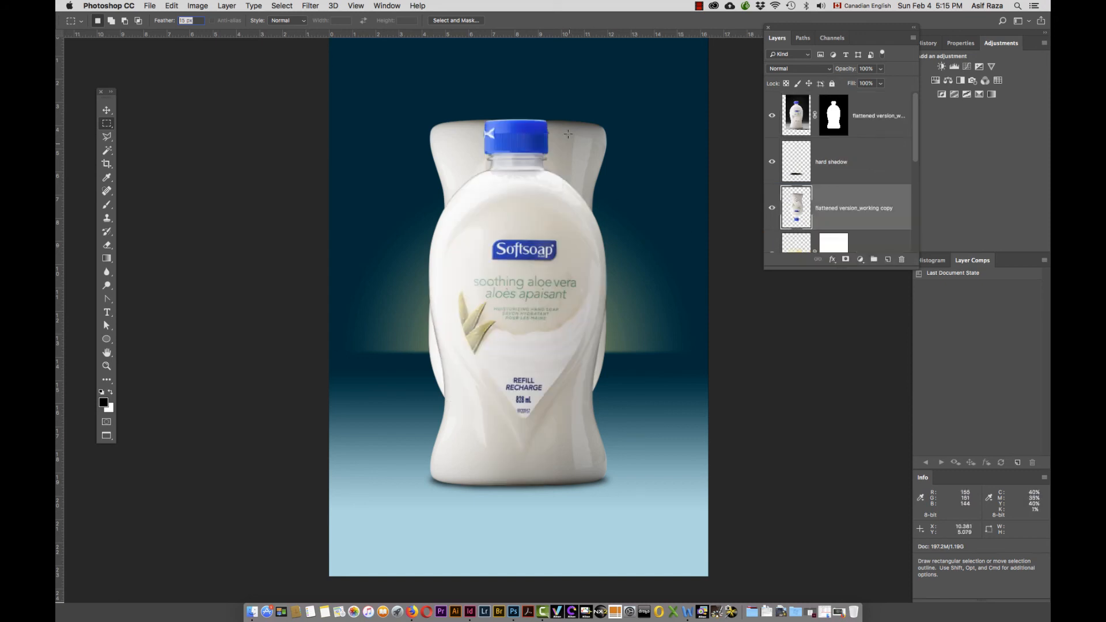
Step: Move the flipped bottle directly beneath the upright bottle's base and reduce its opacity to 52%
key(v)
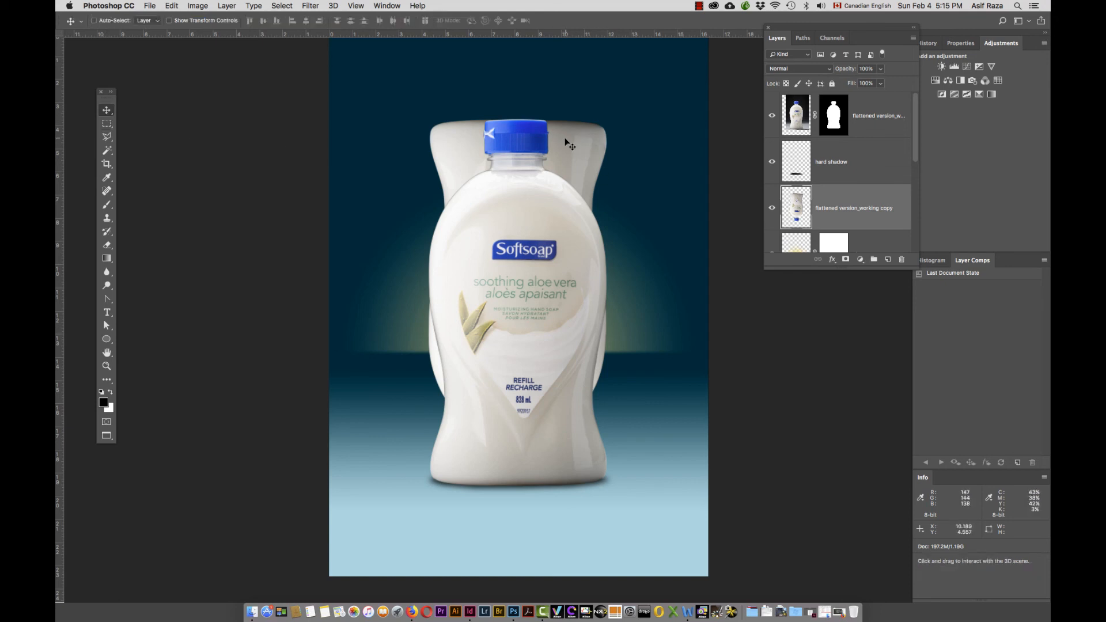
drag(569, 144, 571, 510)
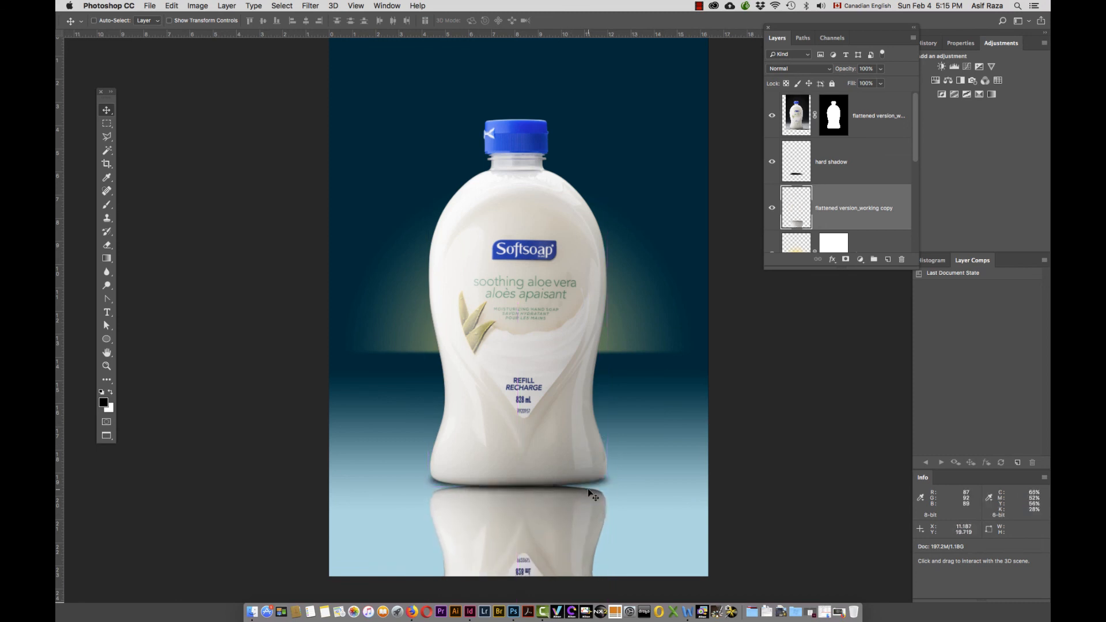
key(Down)
key(Down)
key(Down)
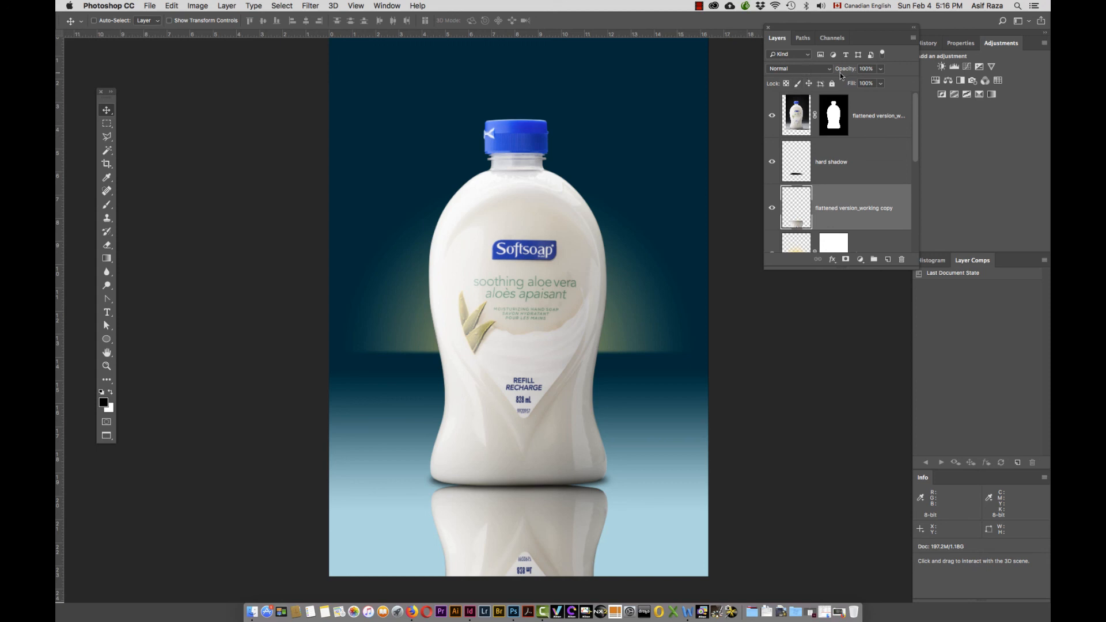
mouse_move(839, 73)
mouse_down()
mouse_move(851, 73)
mouse_move(829, 71)
mouse_move(848, 71)
mouse_up()
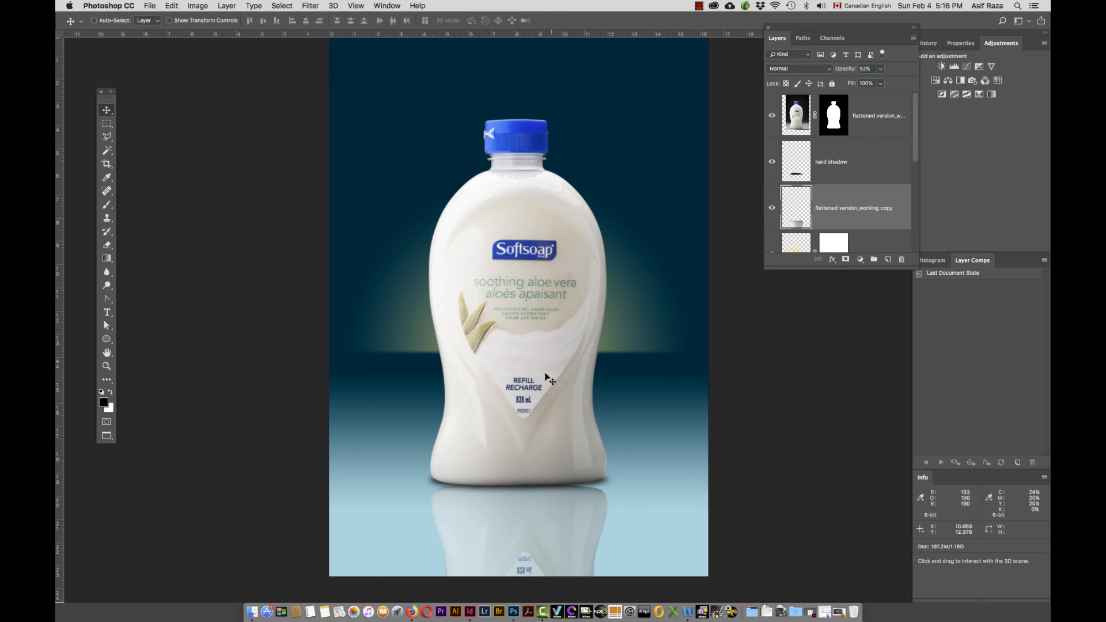
Step: Add a layer mask to the flipped bottle and set up the Gradient tool with the black-to-white preset
click(846, 260)
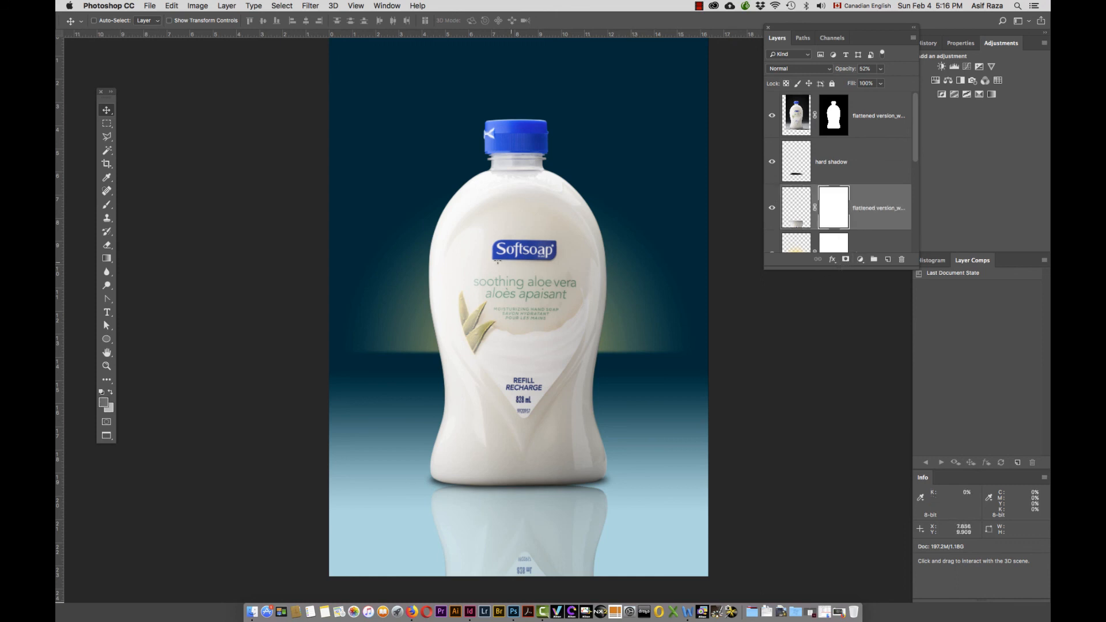
key(g)
click(133, 23)
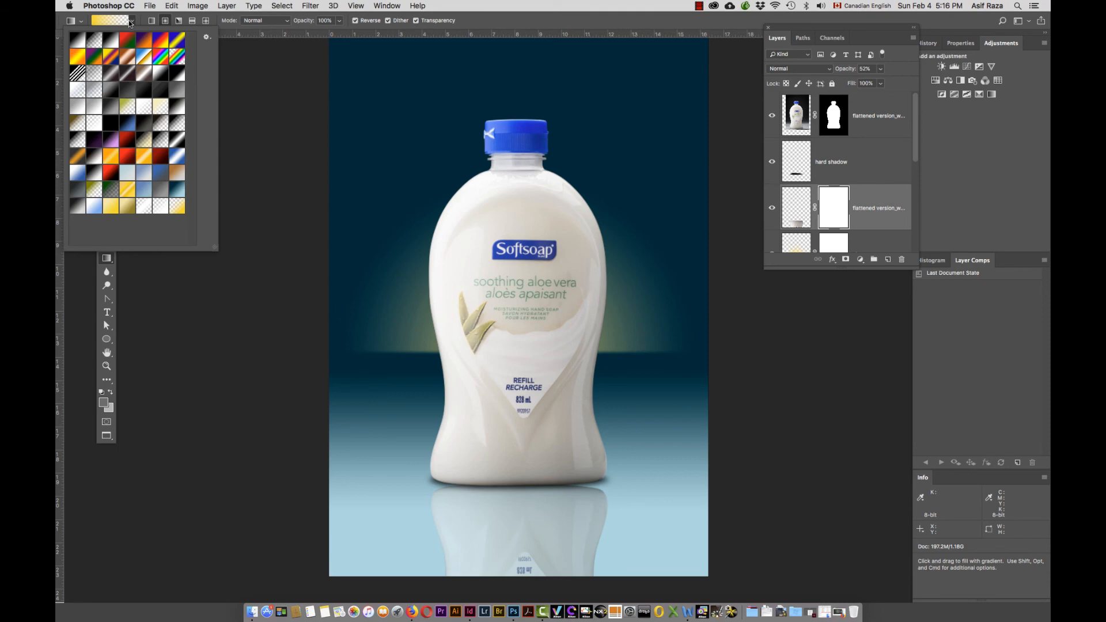
click(78, 41)
double_click(77, 41)
click(133, 20)
click(111, 41)
click(145, 20)
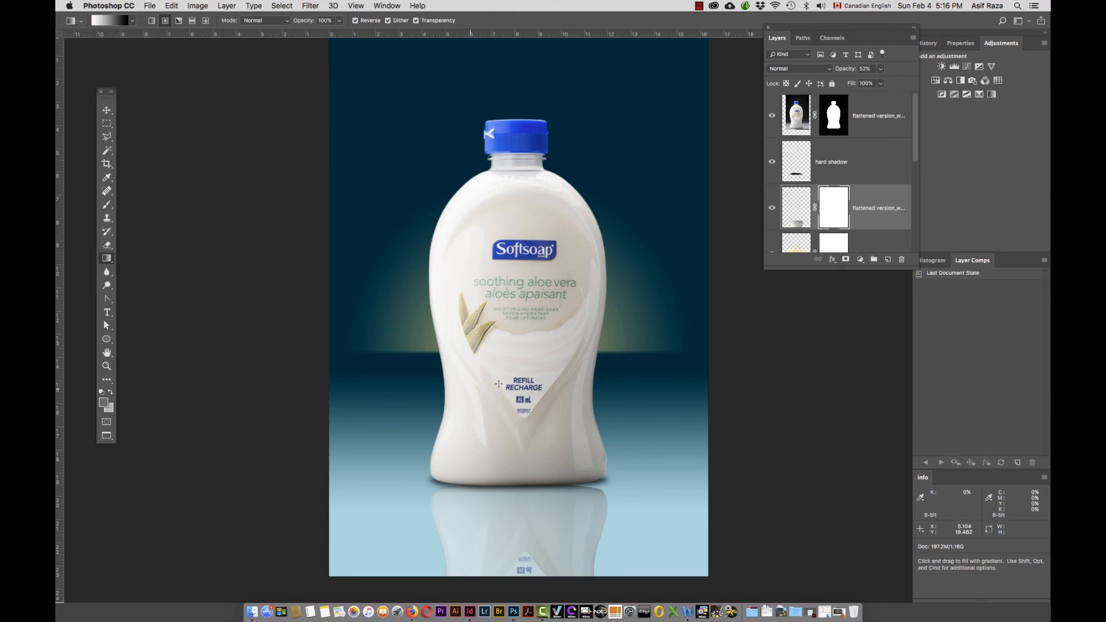
Step: Try a non-reversed radial gradient on the reflection's mask beside the bottle's base
click(355, 21)
drag(624, 468, 632, 542)
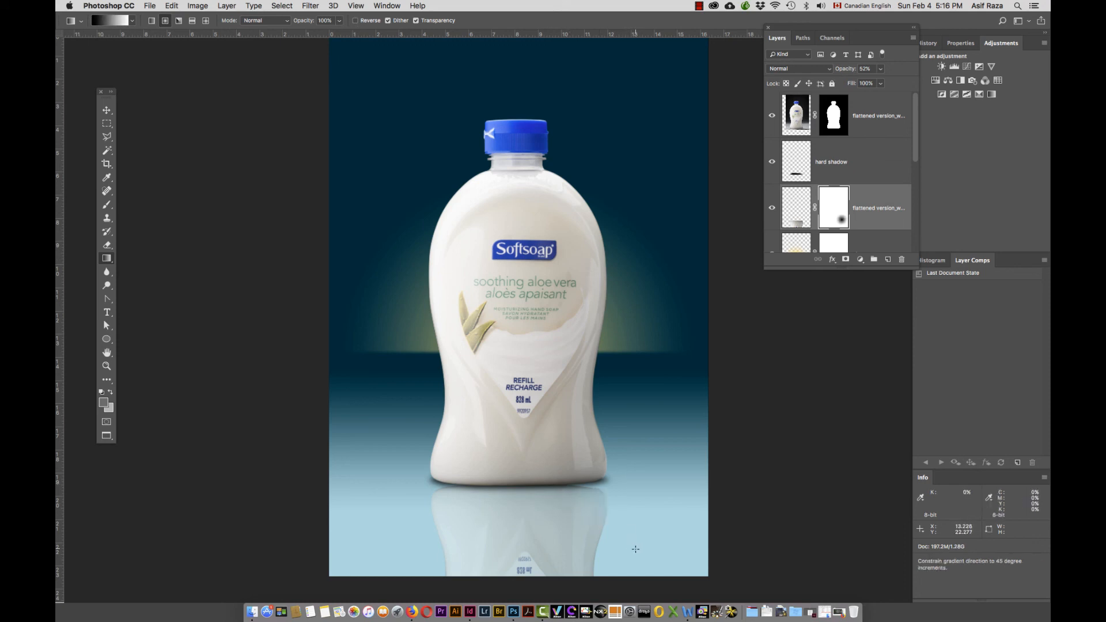
click(167, 23)
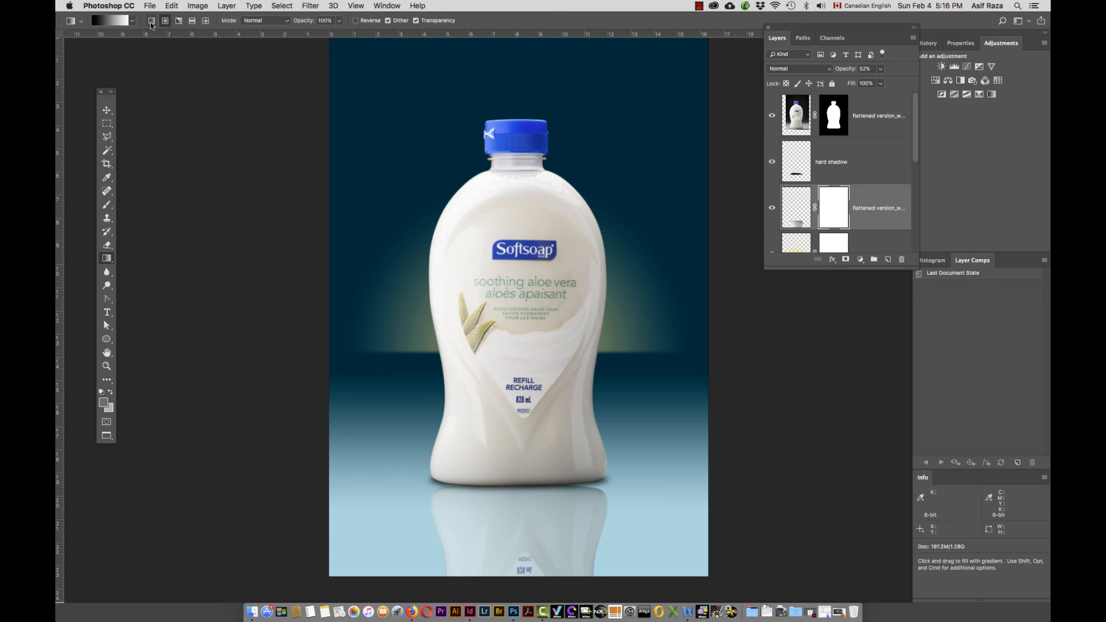
Step: Fade the reflection toward the canvas's lower edge with a reversed linear gradient on its mask, undoing a non-reversed trial
click(151, 24)
drag(519, 458, 520, 563)
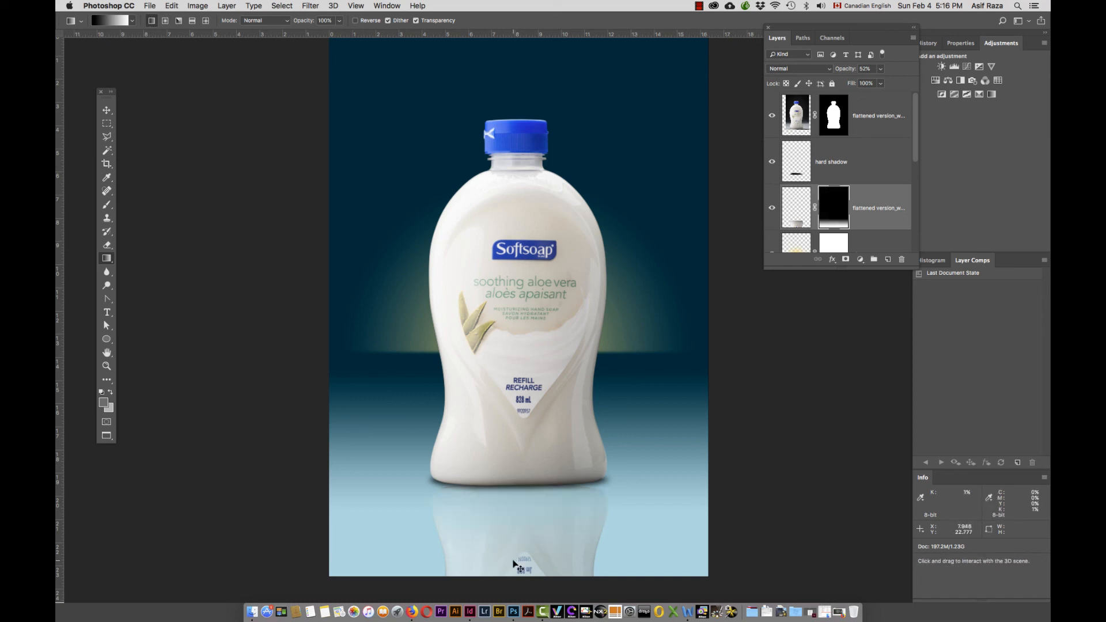
key(super+z)
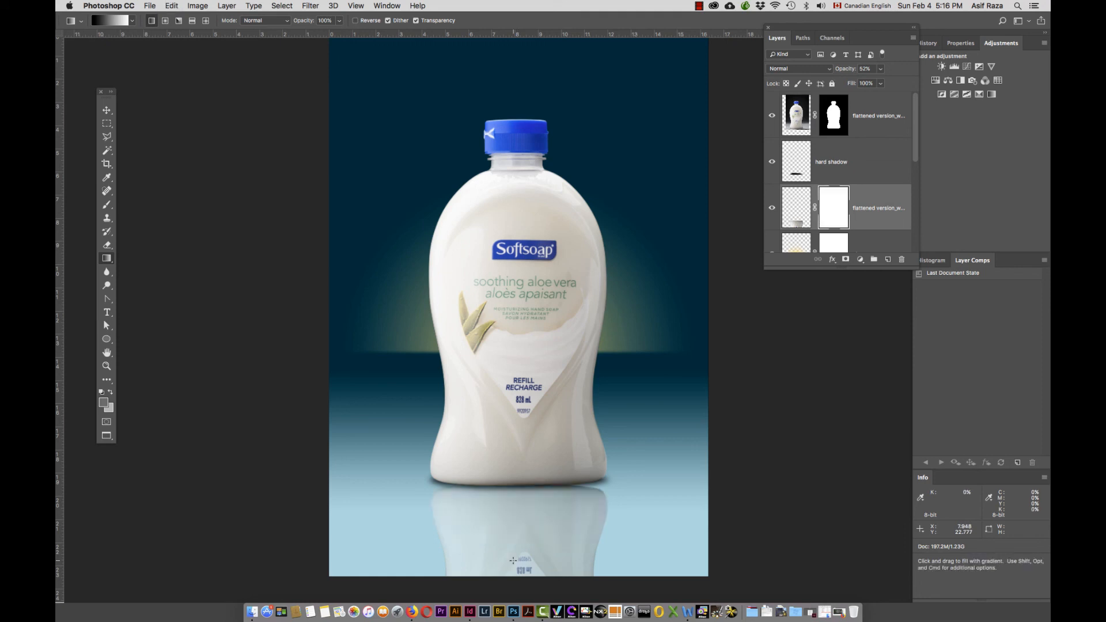
click(355, 21)
drag(498, 451, 508, 568)
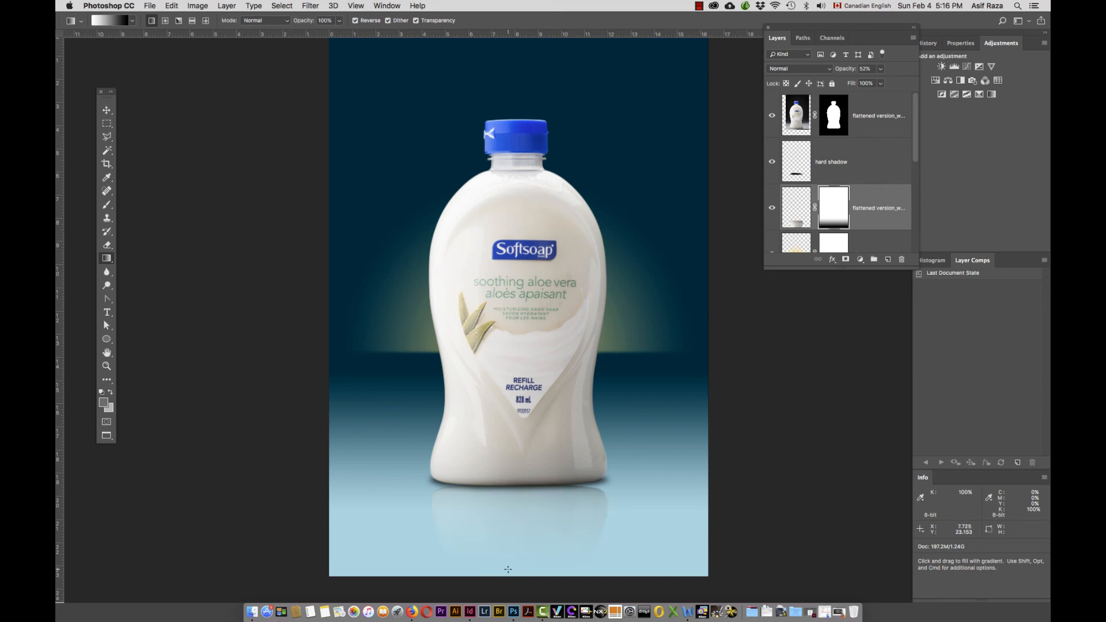
Step: Undo the reflection mask's gradient and try a longer linear fade extending well below the canvas's lower edge
key(super+z)
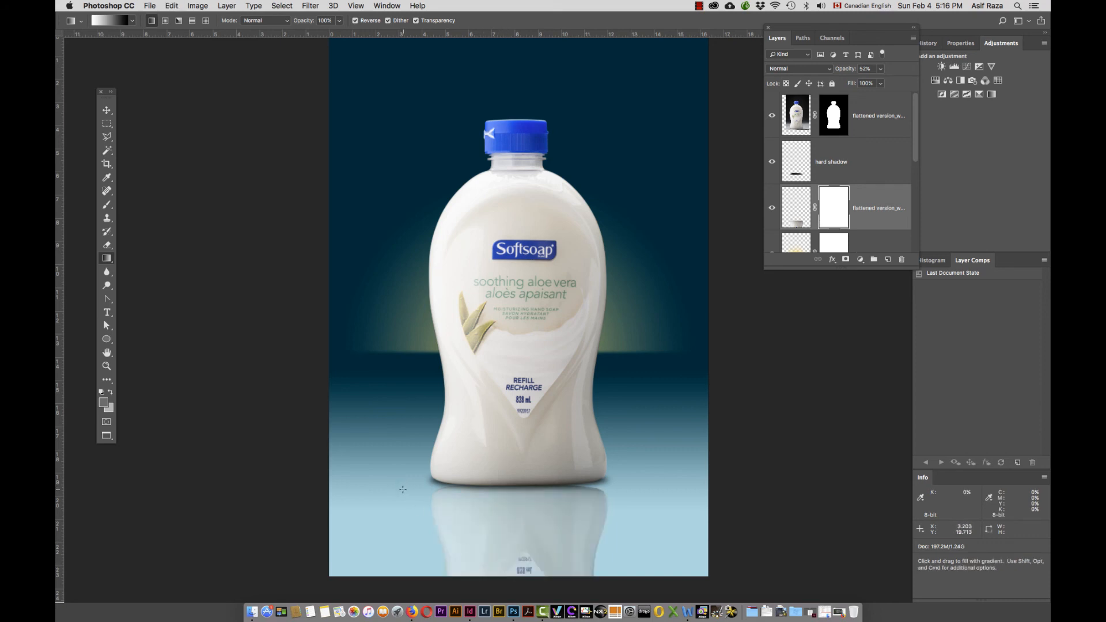
drag(403, 489, 415, 151)
scroll(464, 240, up, 2)
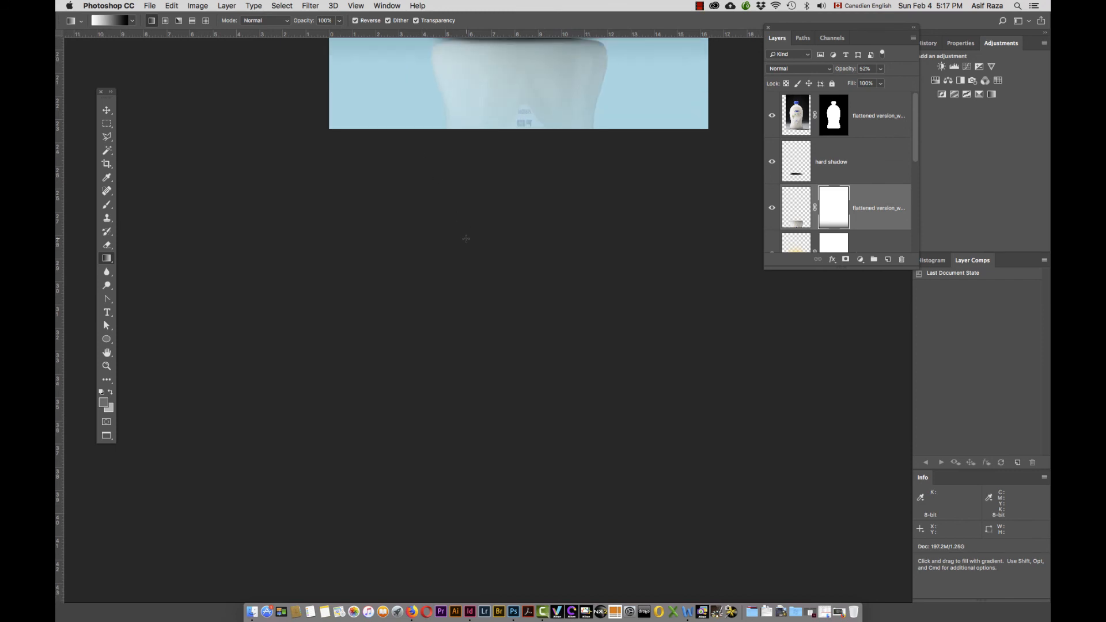
scroll(465, 239, up, 10)
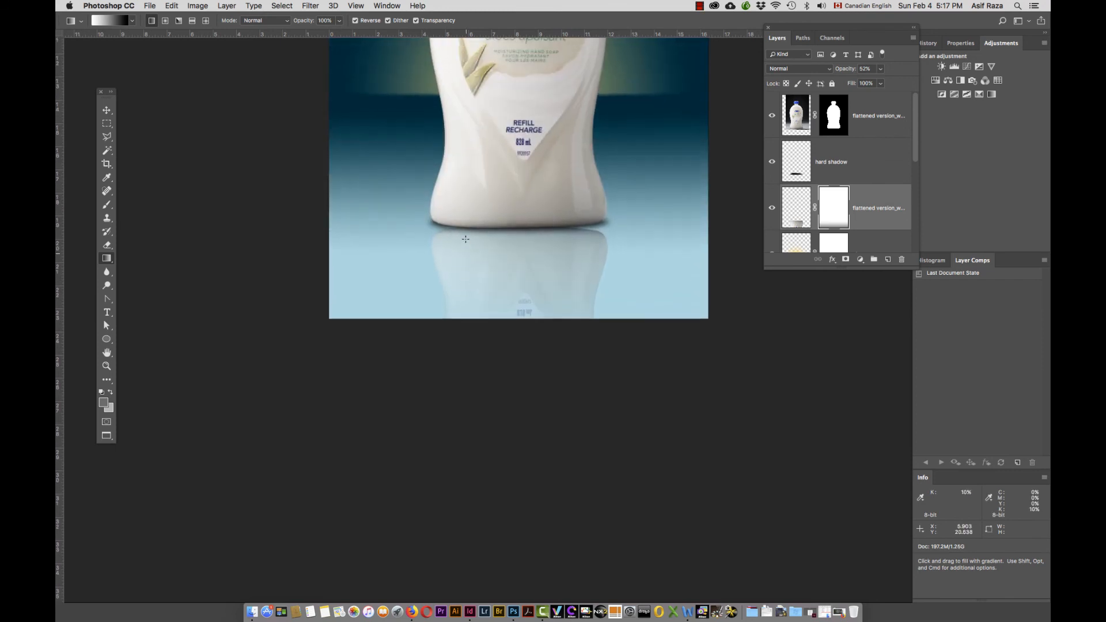
key(super+z)
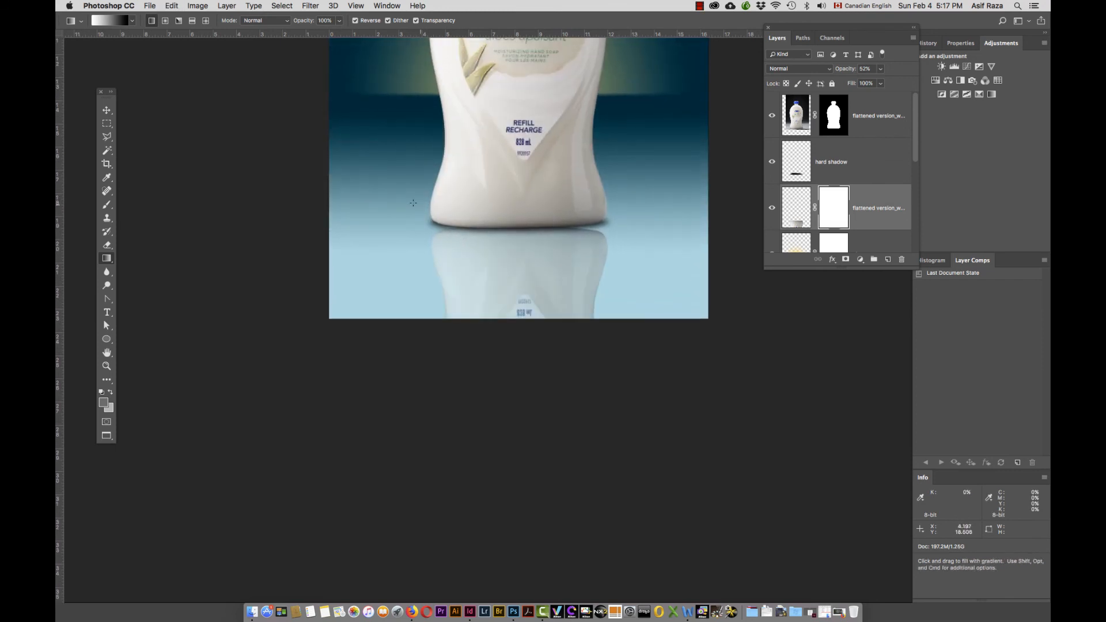
Step: Fade the reflection's mask with a reversed linear gradient from just above the bottle's base to the canvas's lower edge, and nudge the reflection slightly
drag(413, 203, 412, 314)
scroll(405, 294, up, 2)
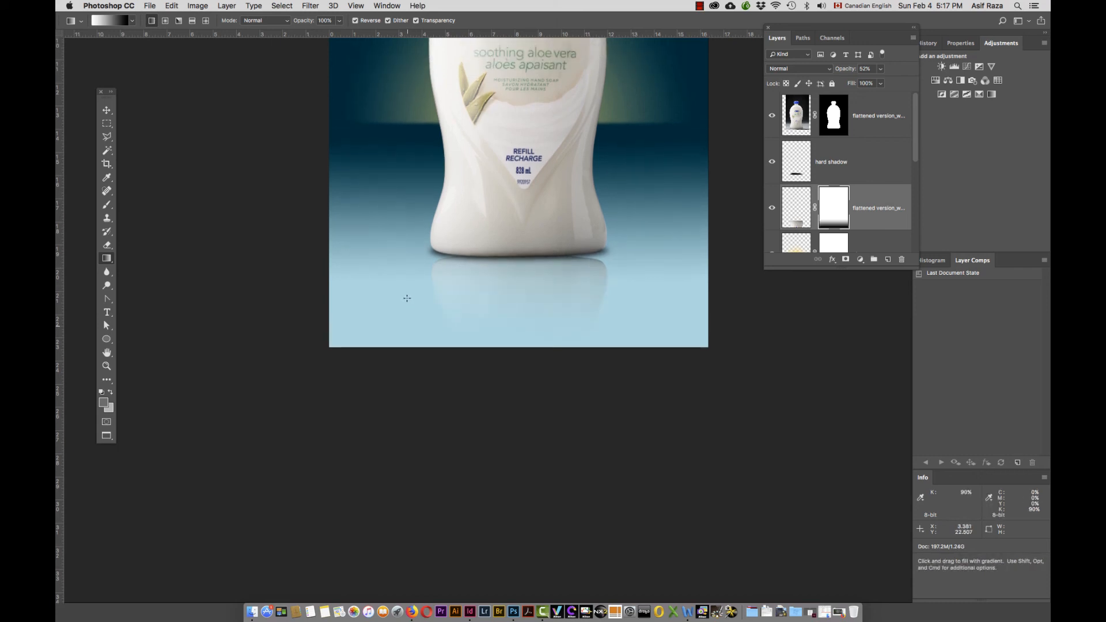
scroll(406, 298, up, 5)
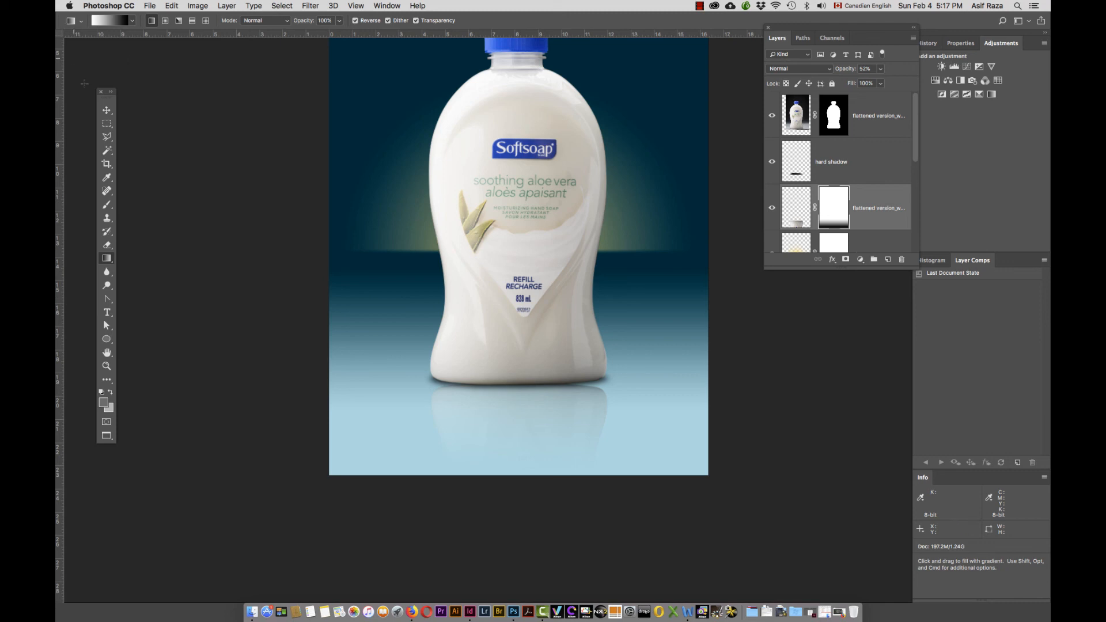
click(107, 111)
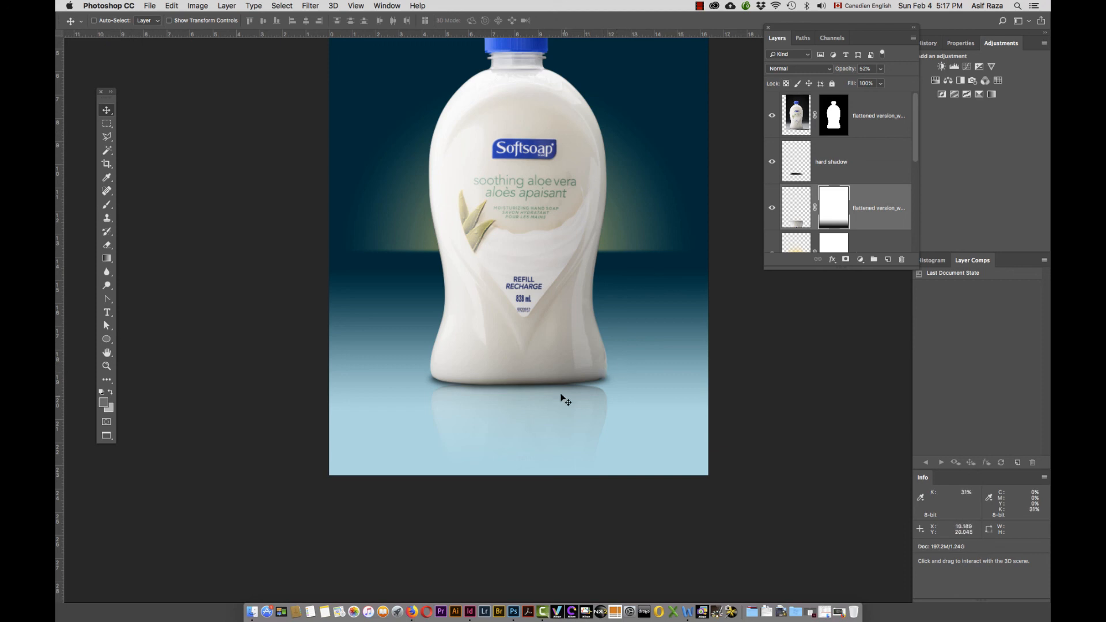
mouse_move(560, 397)
mouse_down()
mouse_move(560, 417)
mouse_move(559, 399)
mouse_up()
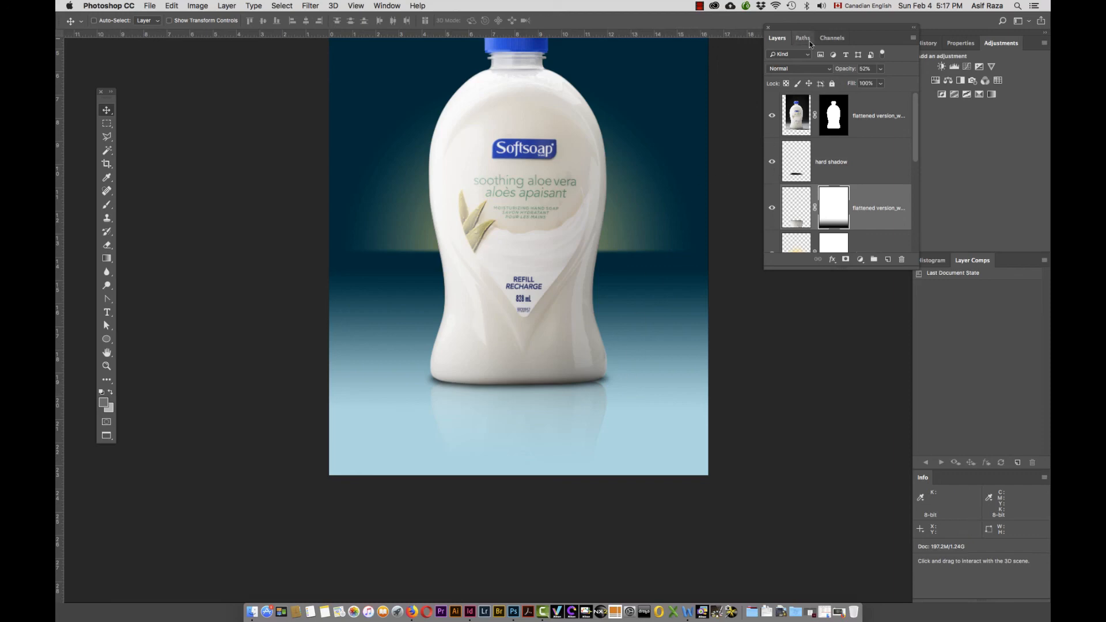
Step: Set the reflection layer's blend mode to Multiply and its opacity to 72%
click(821, 70)
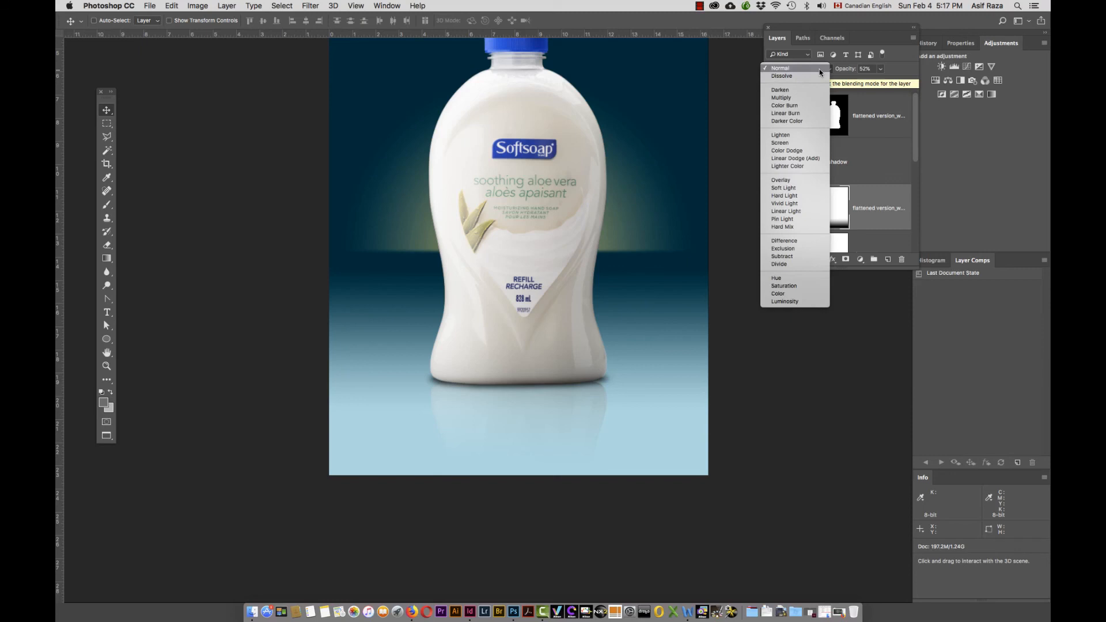
click(783, 96)
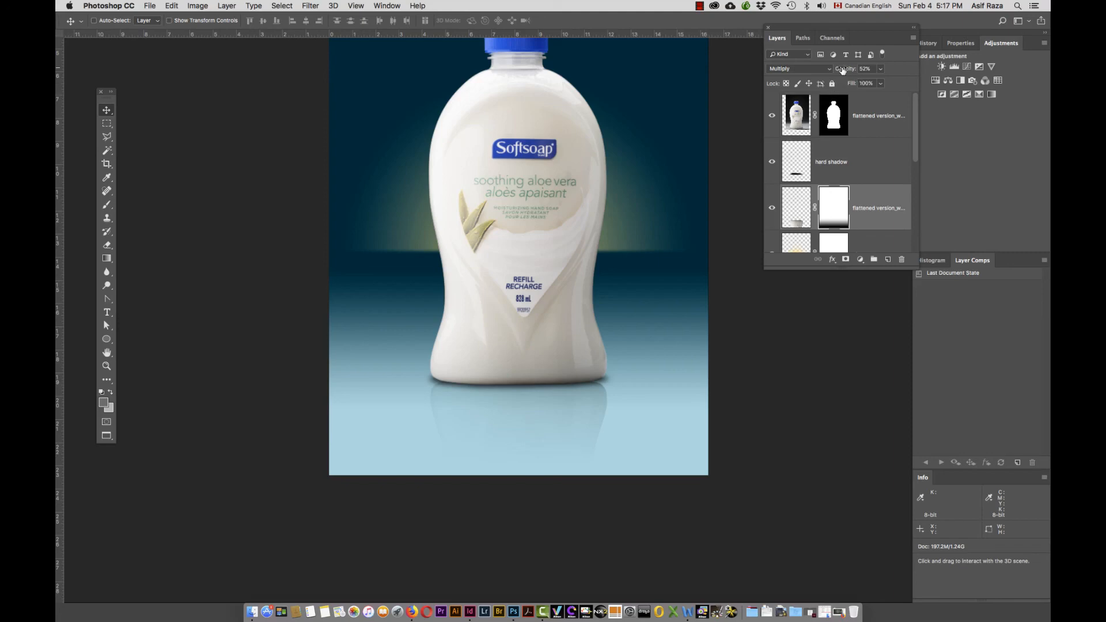
drag(844, 70, 864, 70)
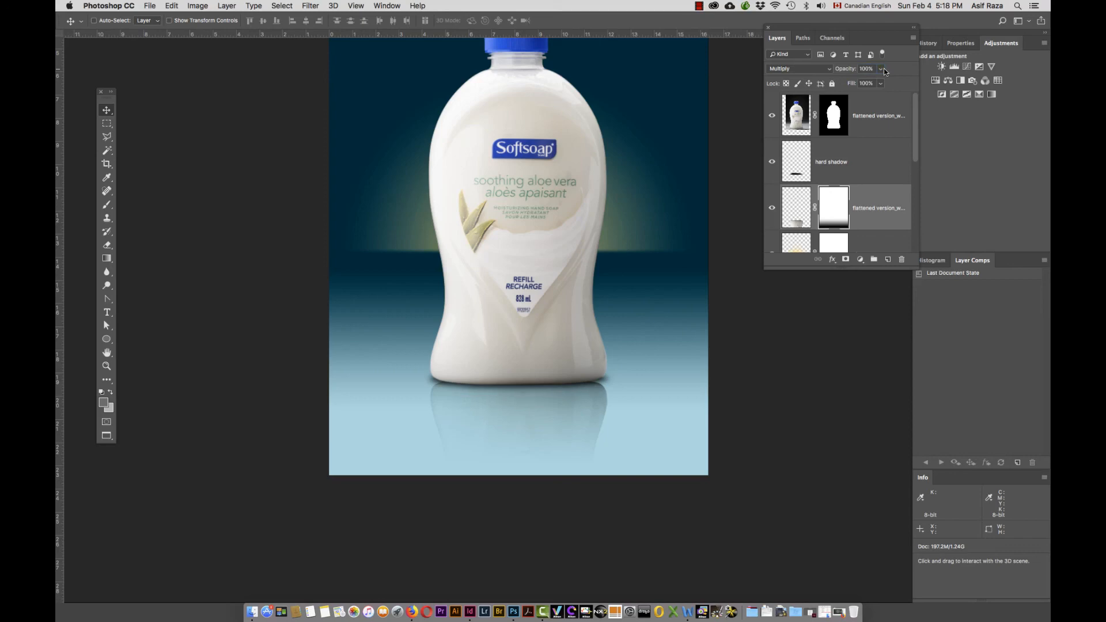
drag(845, 70, 835, 70)
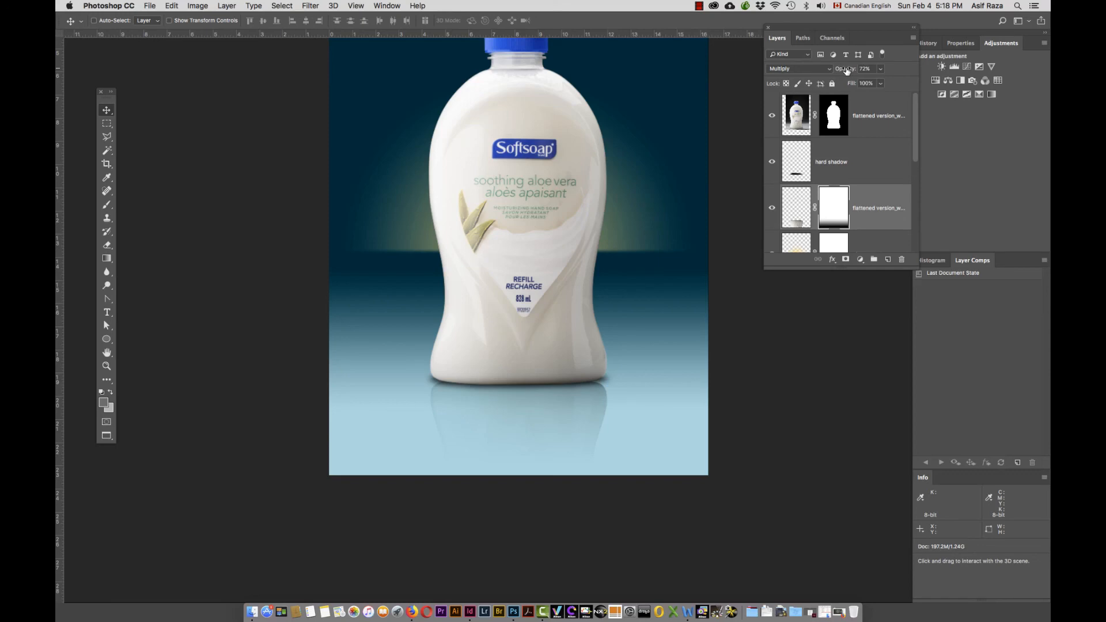
Step: Soften the reflection layer's image with a Gaussian Blur of 13.4 pixels
click(798, 222)
click(311, 7)
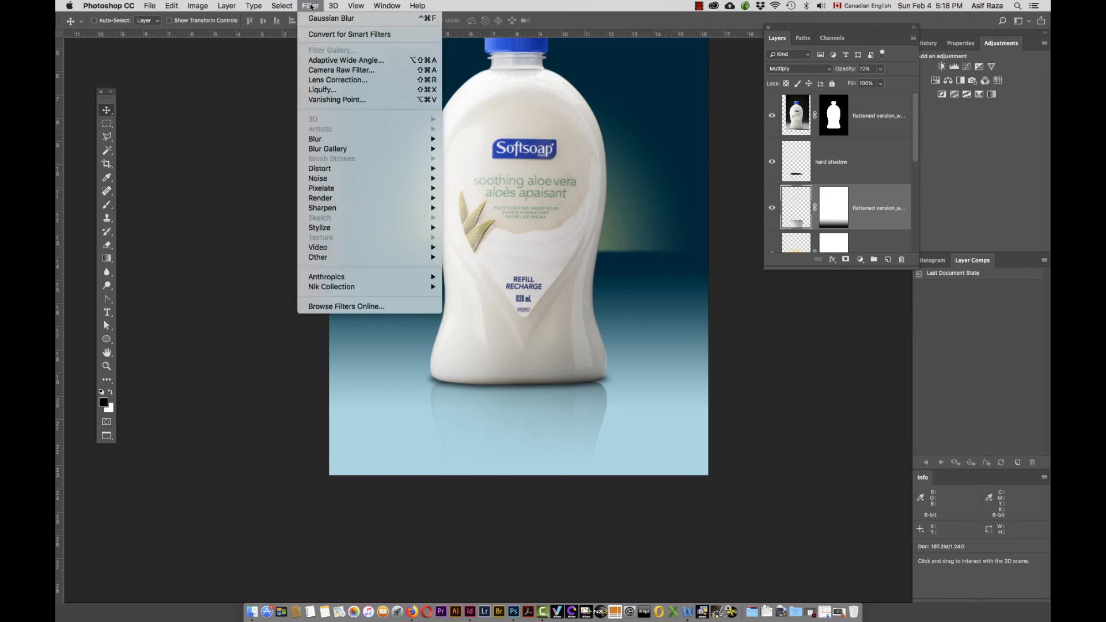
mouse_move(328, 154)
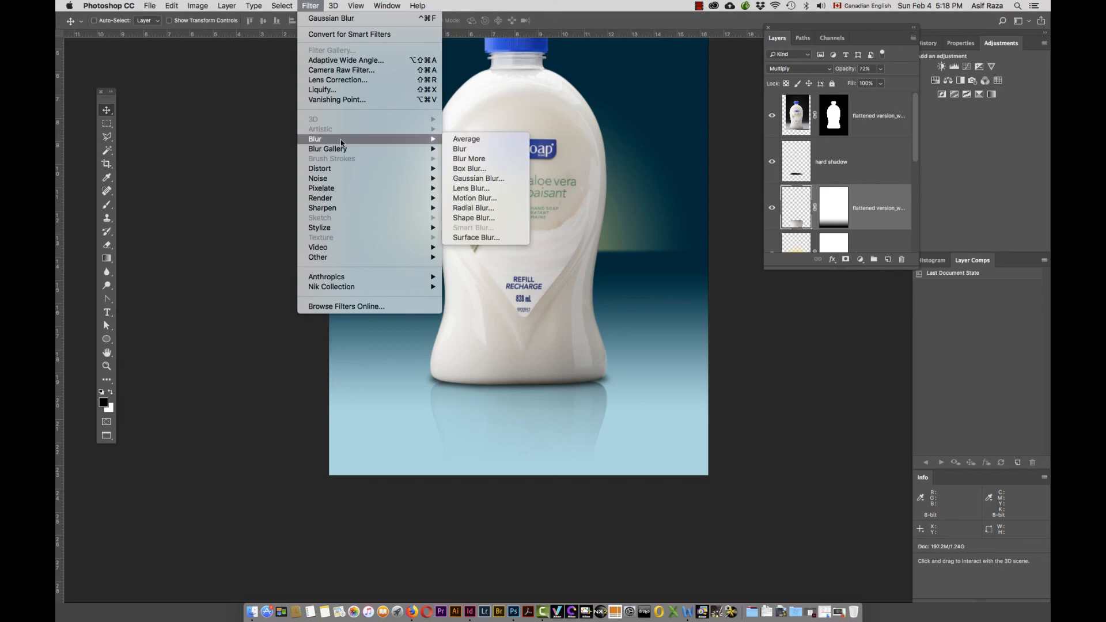
click(473, 178)
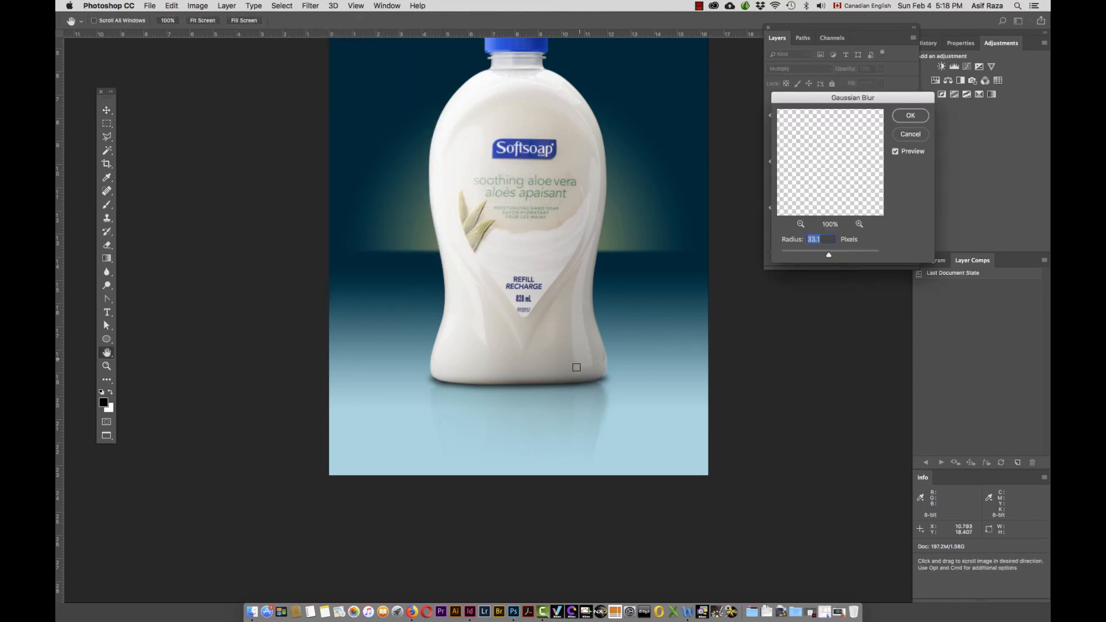
click(602, 404)
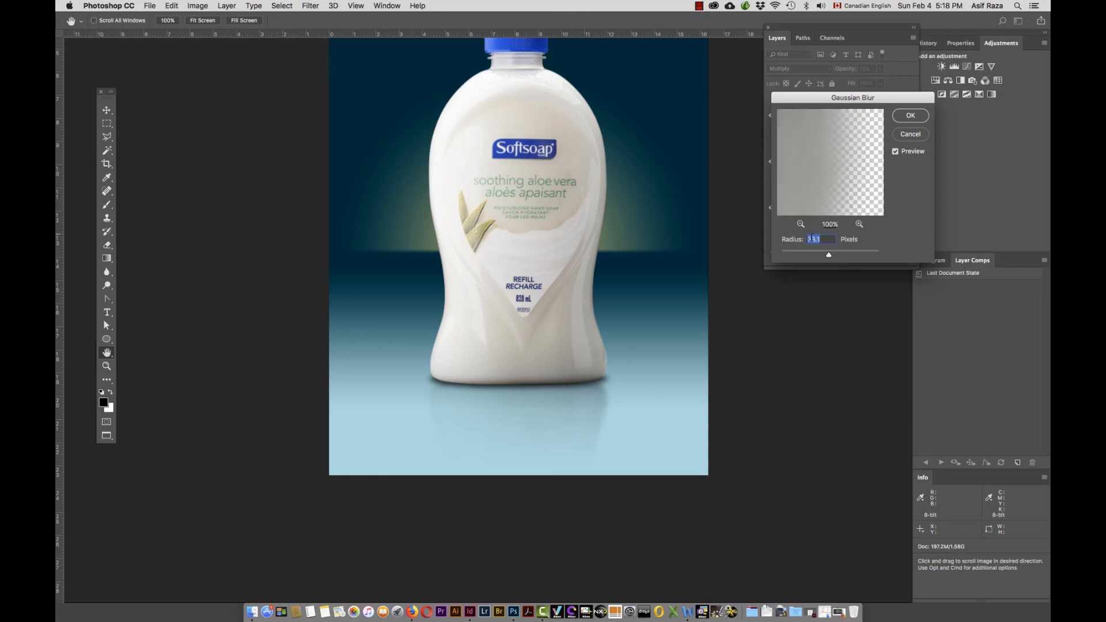
drag(829, 184, 836, 190)
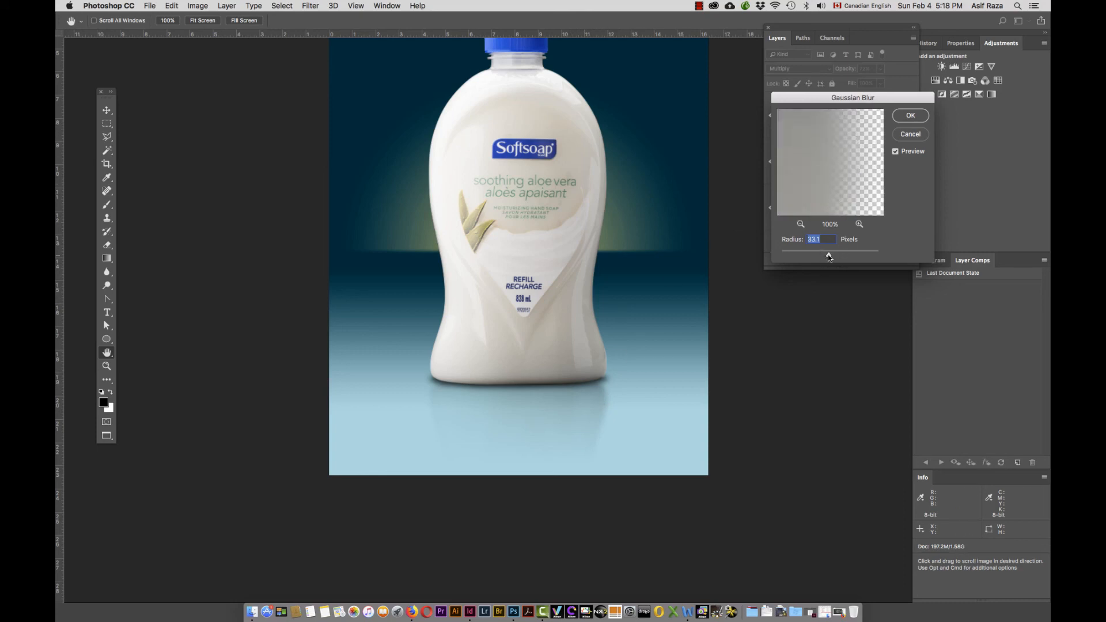
drag(829, 257, 821, 258)
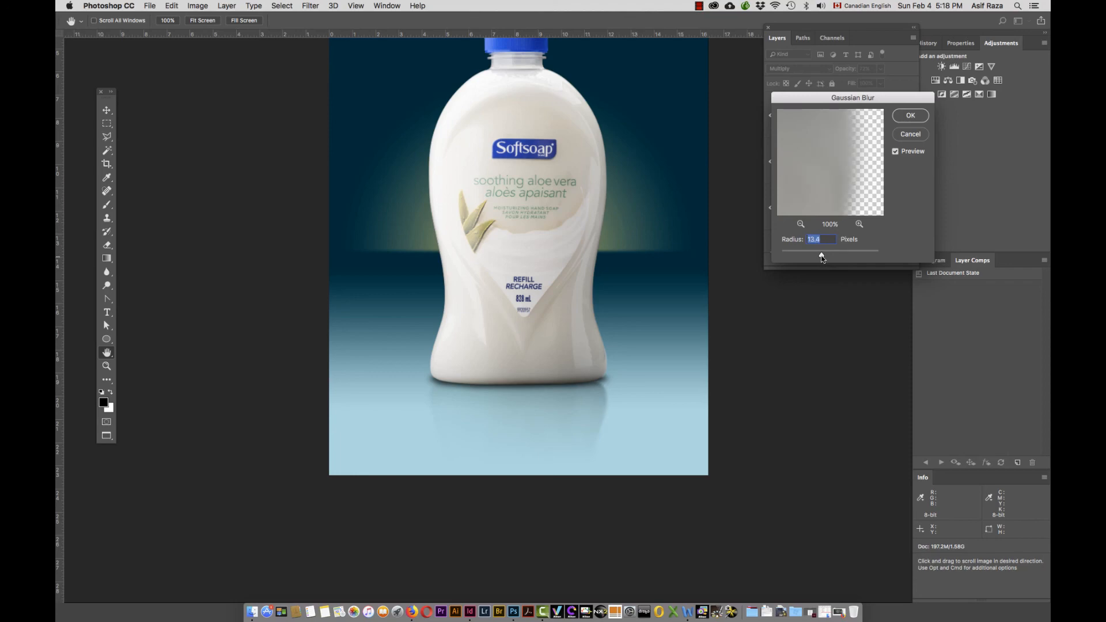
click(910, 116)
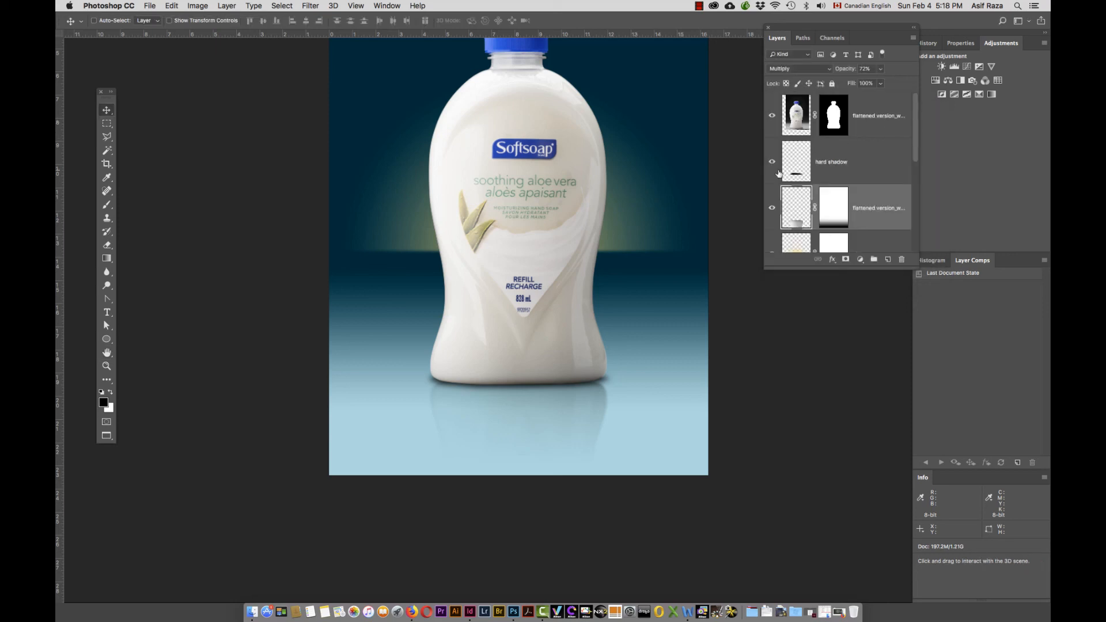
Step: Start a new Pen tool path with a short segment across the foot of the highlight on the bottle's right side
key(super+0)
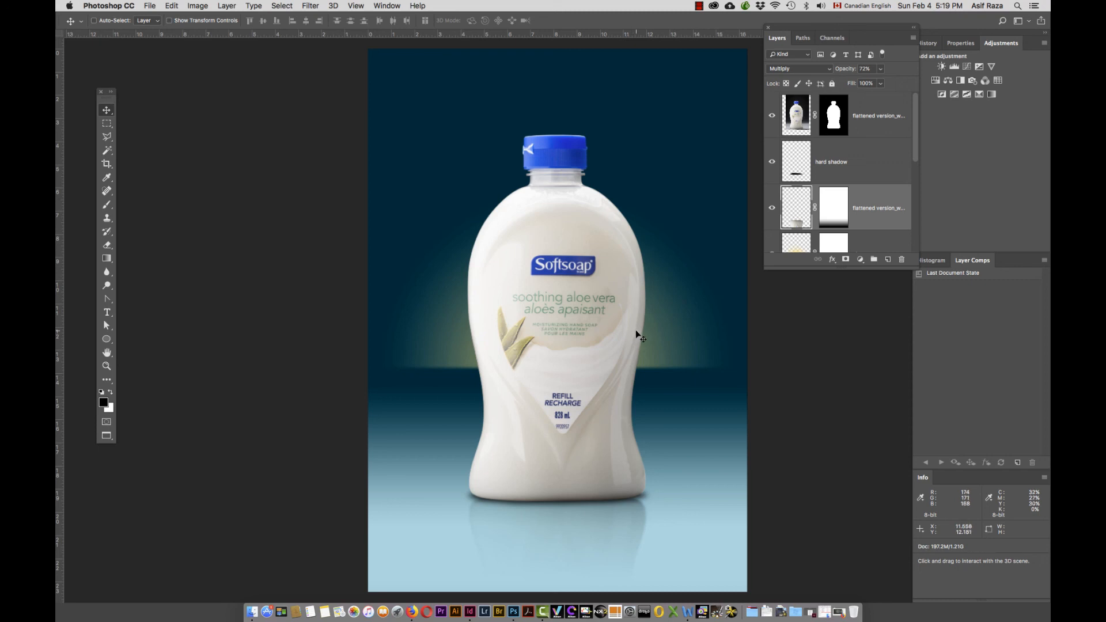
key(super+equal)
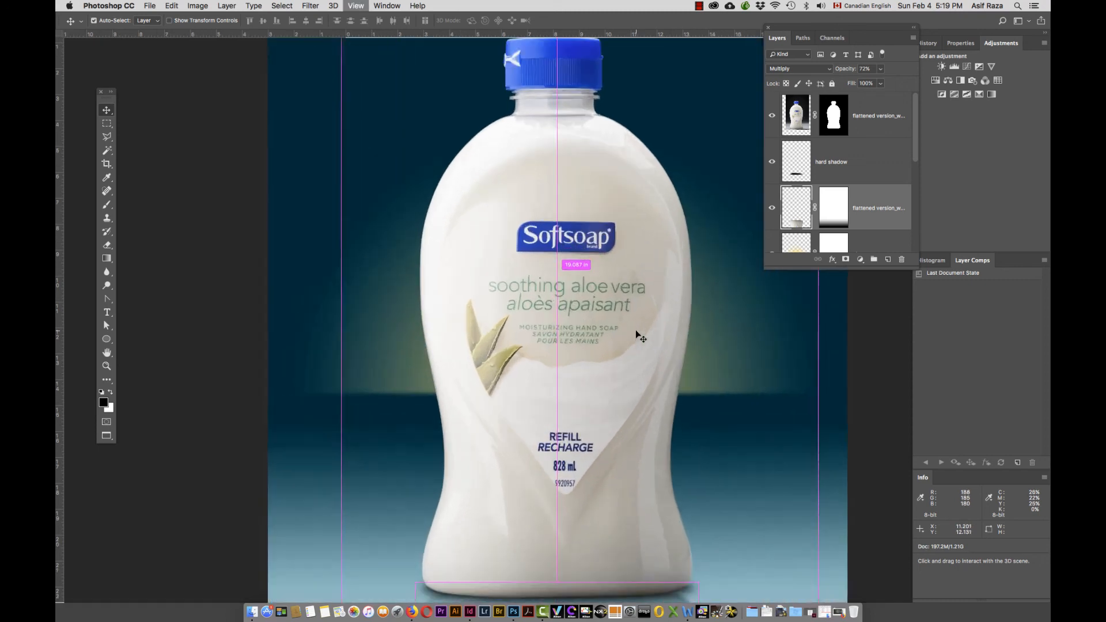
scroll(635, 334, down, 5)
scroll(636, 335, right, 3)
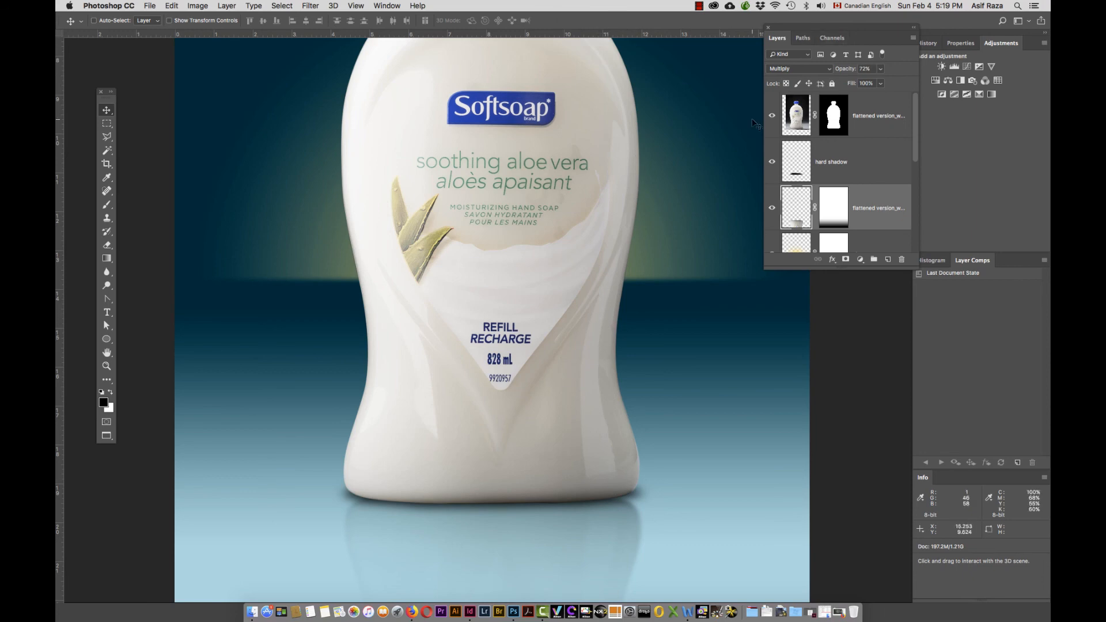
click(802, 38)
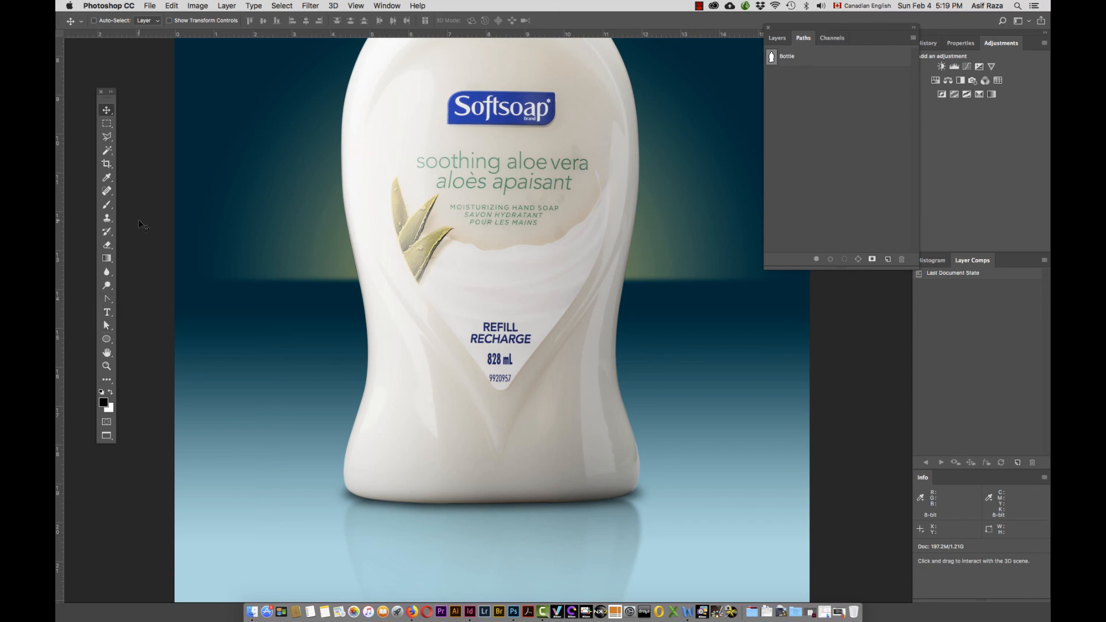
key(p)
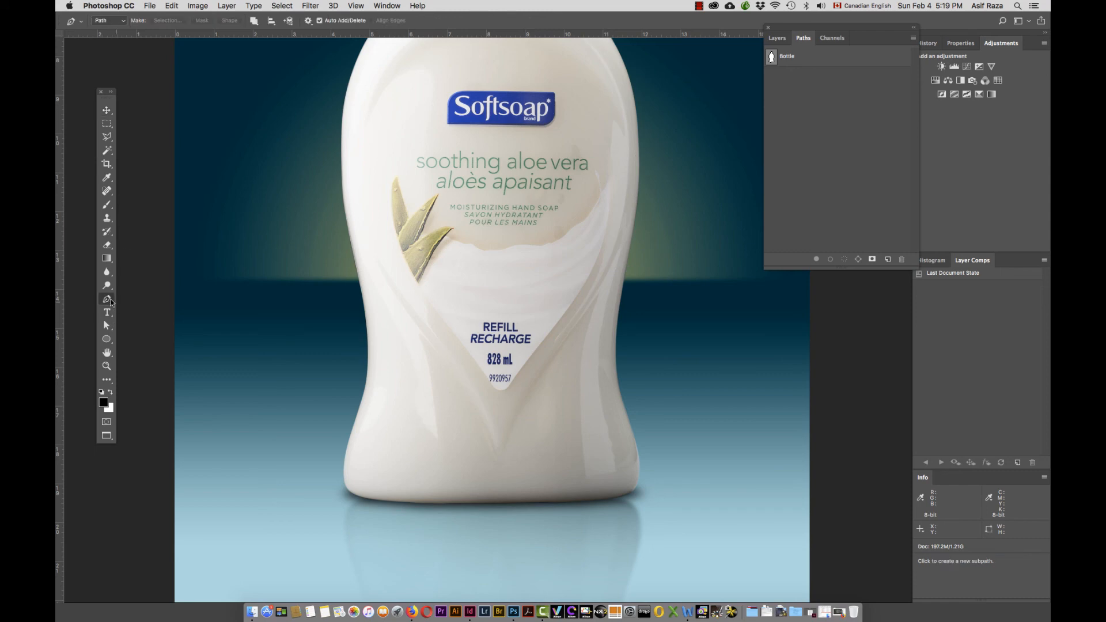
click(587, 491)
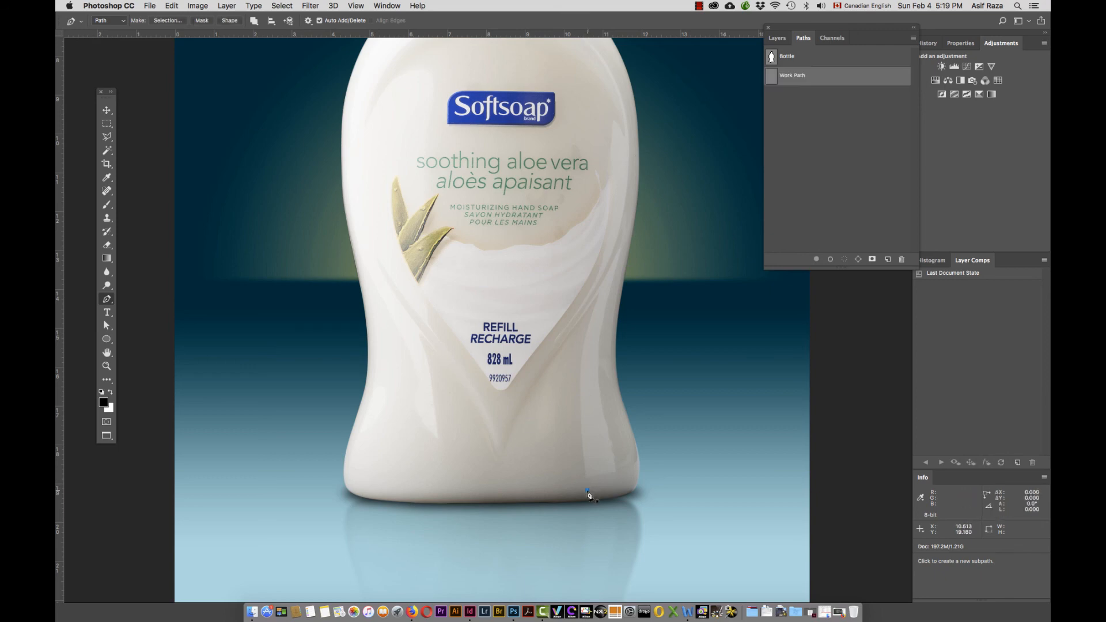
click(618, 487)
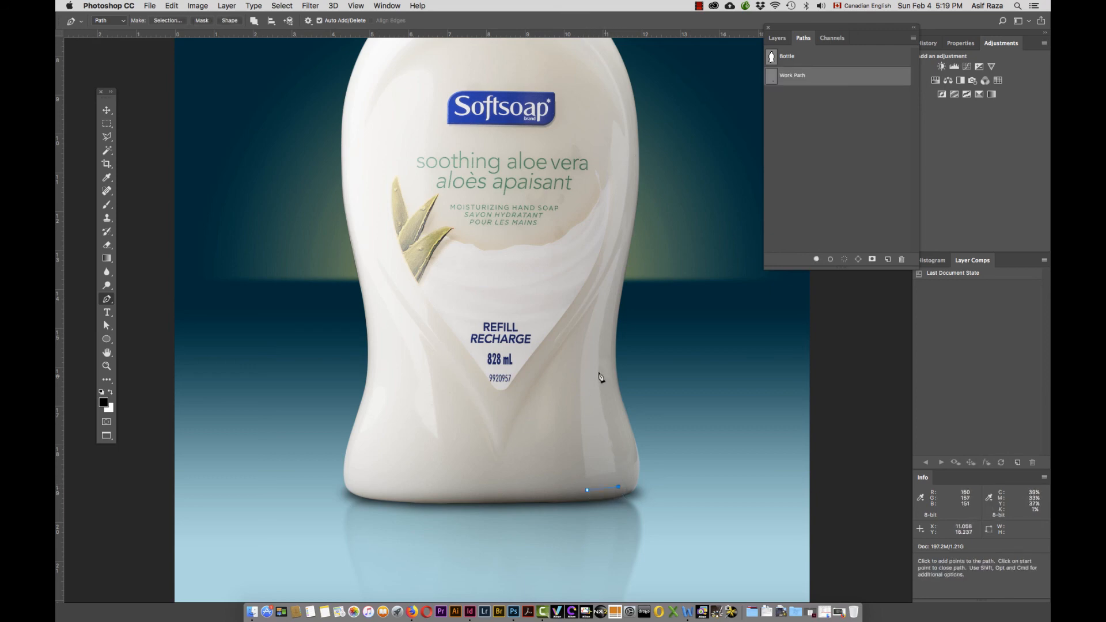
Step: Trace the highlight's outer edge up the bottle's right side to the shoulder and turn the path inward there
drag(598, 372, 597, 350)
drag(626, 235, 635, 198)
drag(628, 87, 597, 171)
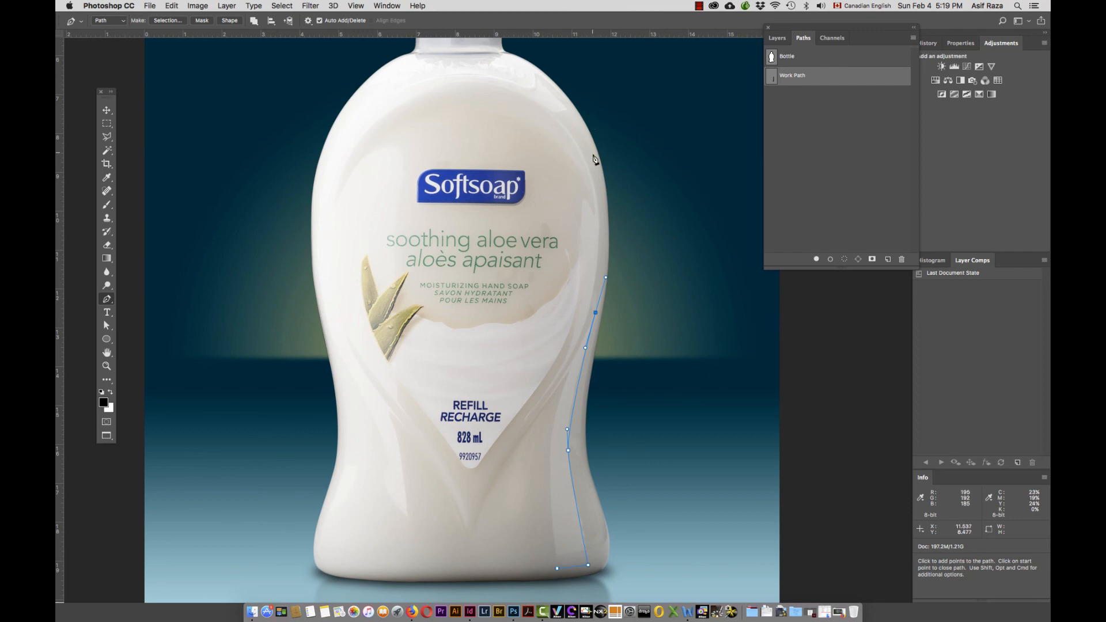
drag(596, 156, 580, 97)
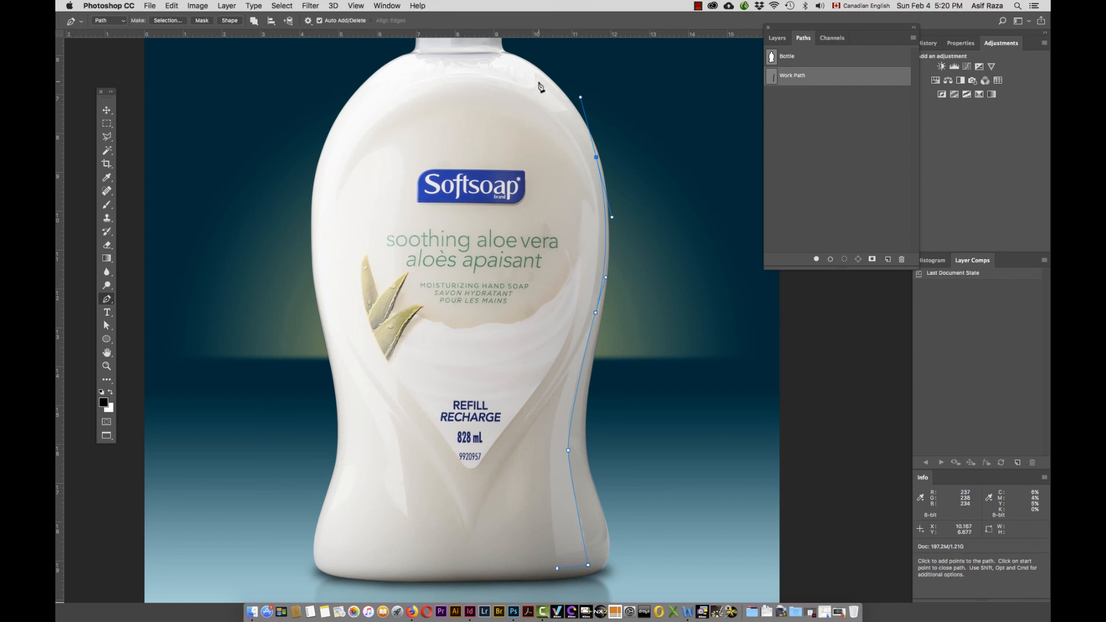
drag(538, 82, 576, 105)
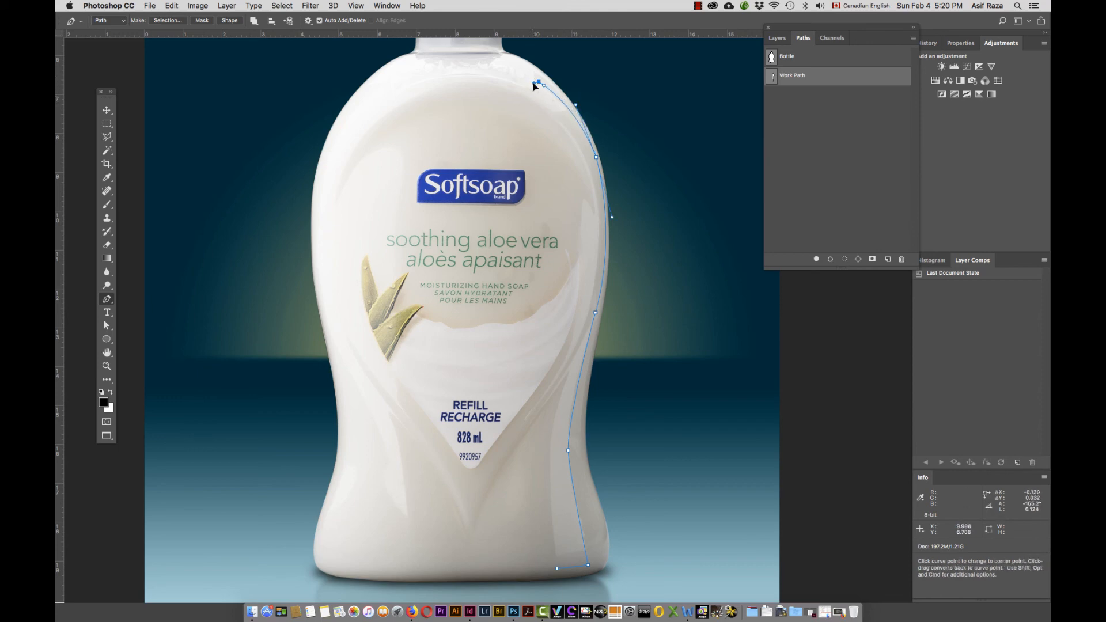
drag(533, 92, 534, 99)
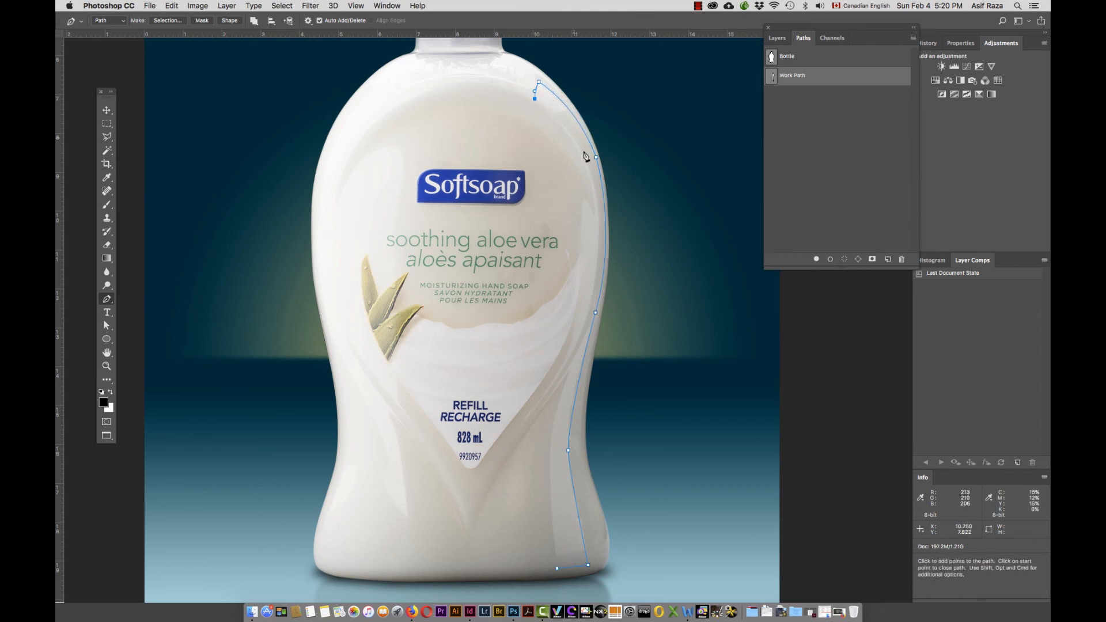
Step: Trace the highlight's inner edge back down the bottle and close the path at its starting point
drag(597, 190, 599, 260)
drag(584, 341, 566, 380)
drag(549, 444, 550, 470)
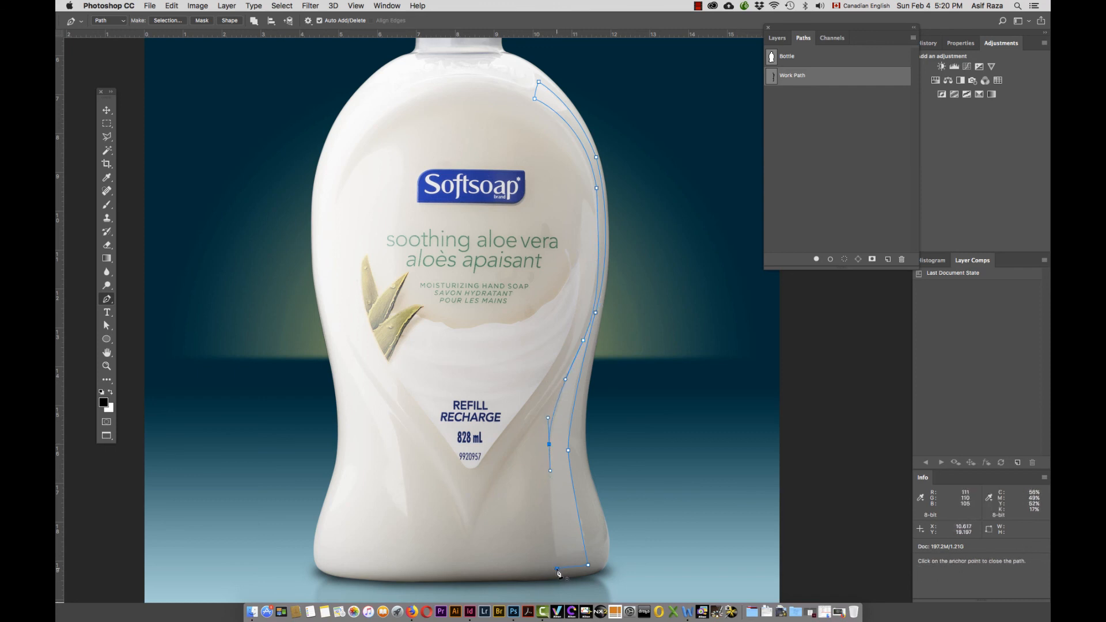
drag(558, 574, 559, 585)
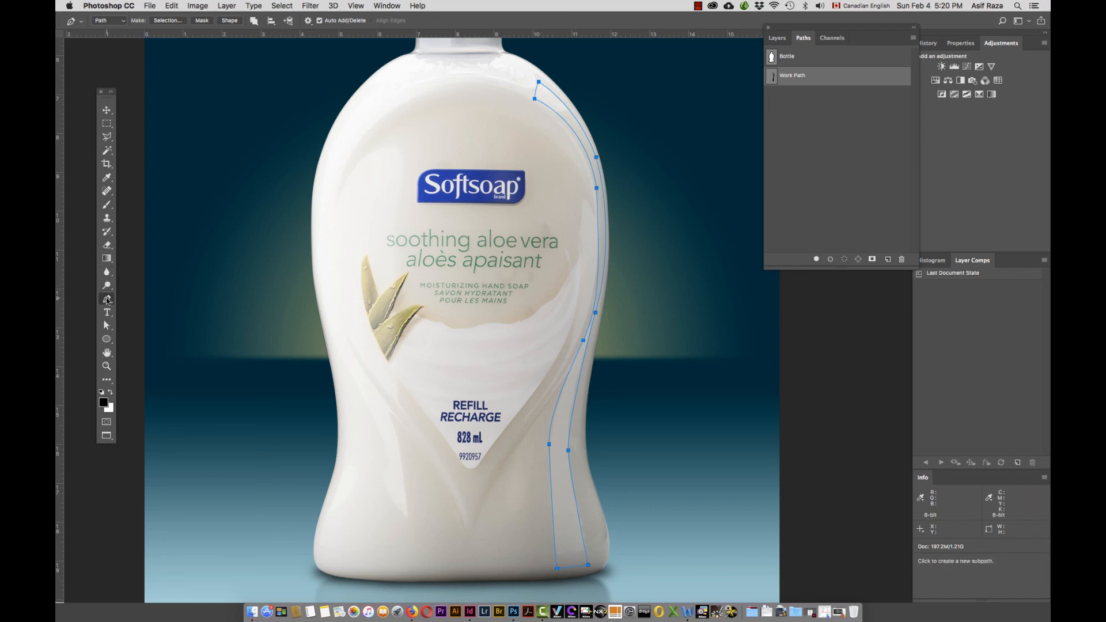
Step: Refine the highlight path's upper curve along the bottle's right side by adjusting a direction handle with the Convert Point tool
click(108, 301)
click(162, 349)
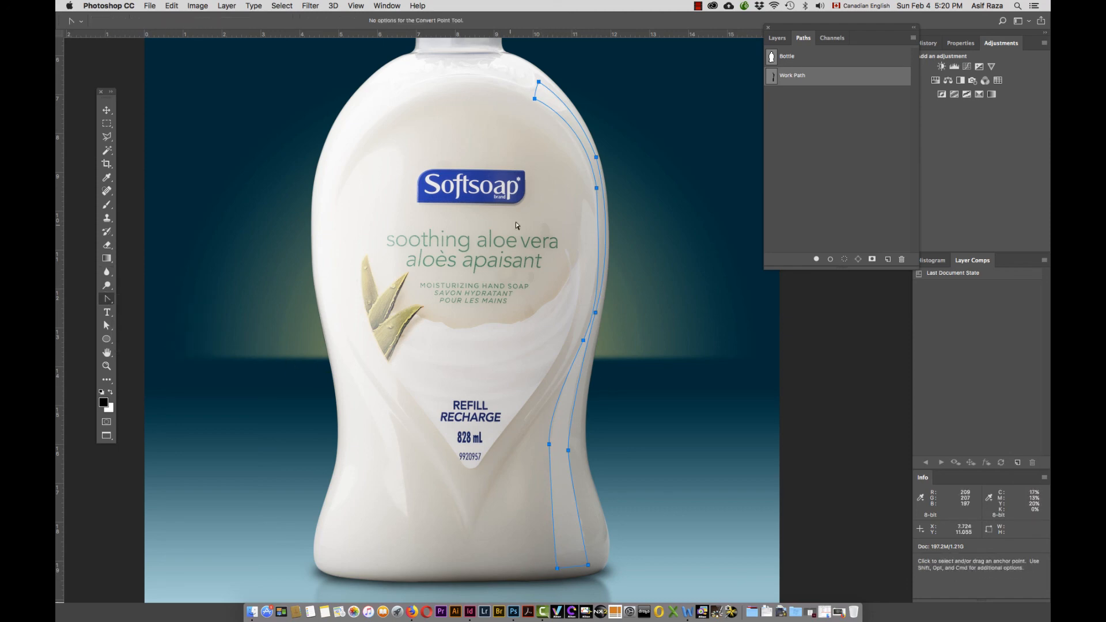
click(599, 210)
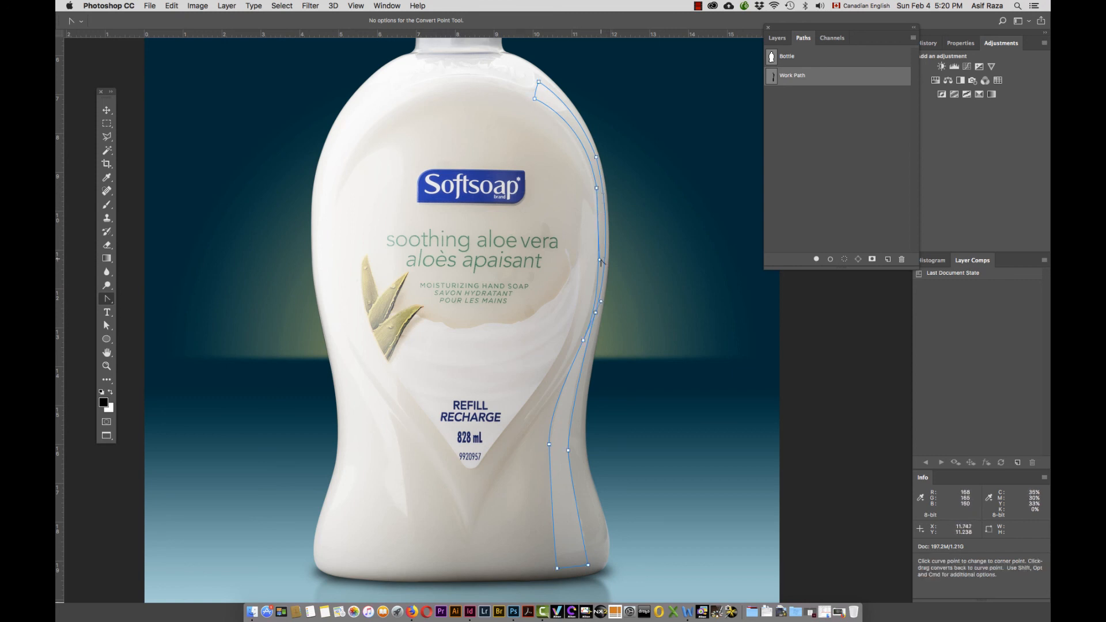
drag(601, 258, 603, 221)
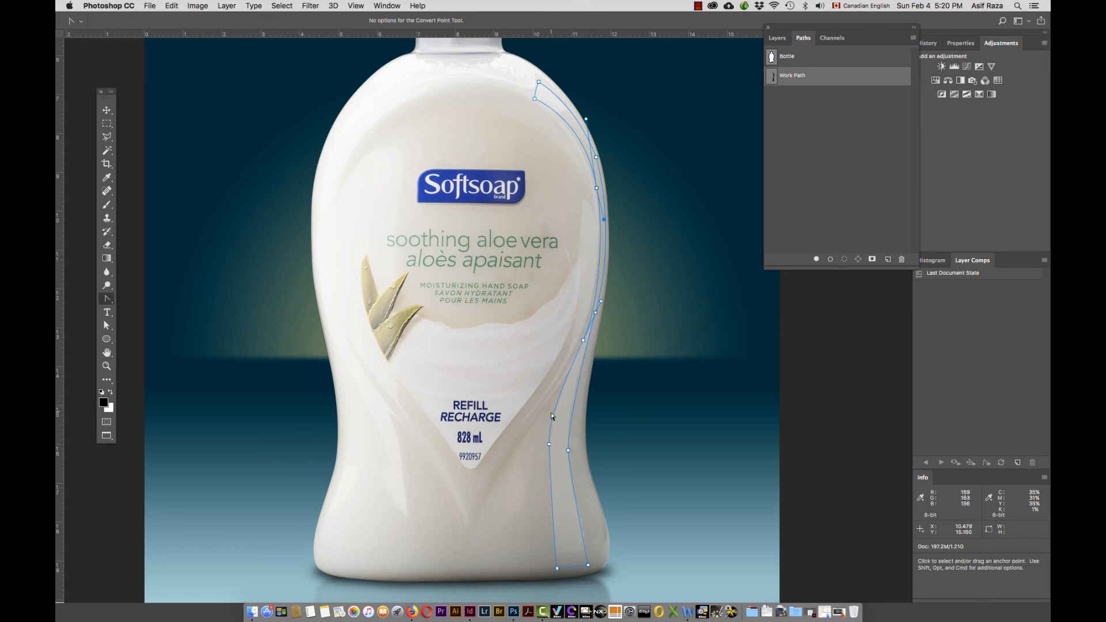
Step: Adjust the highlight path's lower part, shifting its outer foot corner slightly outward and lengthening the curve handles at the outer waist point
click(548, 444)
drag(548, 444, 561, 387)
click(588, 566)
drag(589, 567, 592, 567)
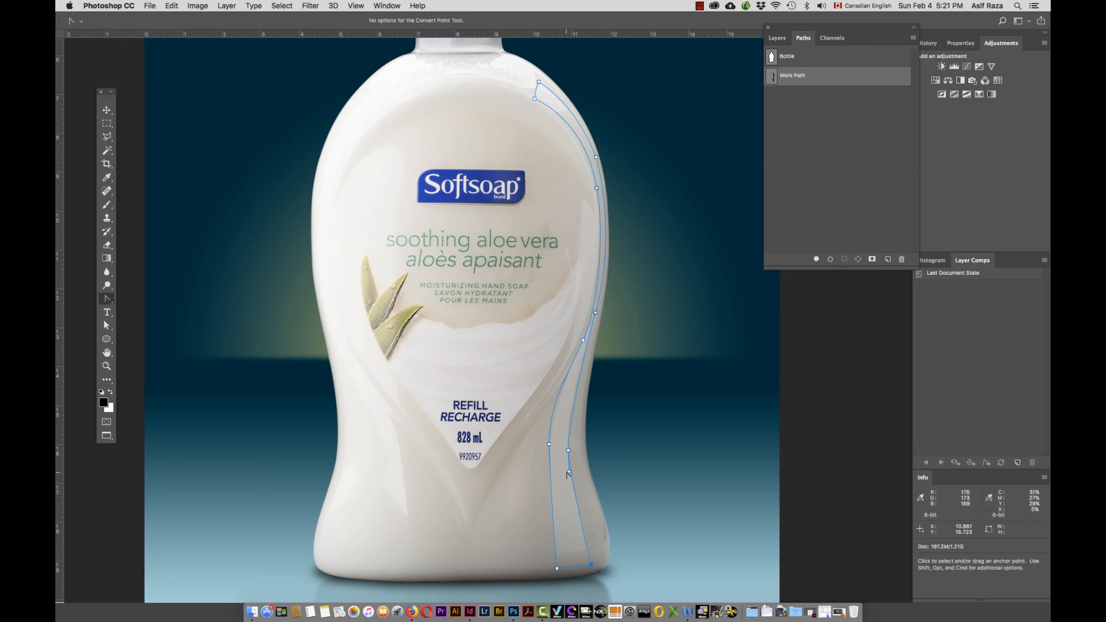
drag(568, 471, 571, 499)
drag(567, 430, 565, 416)
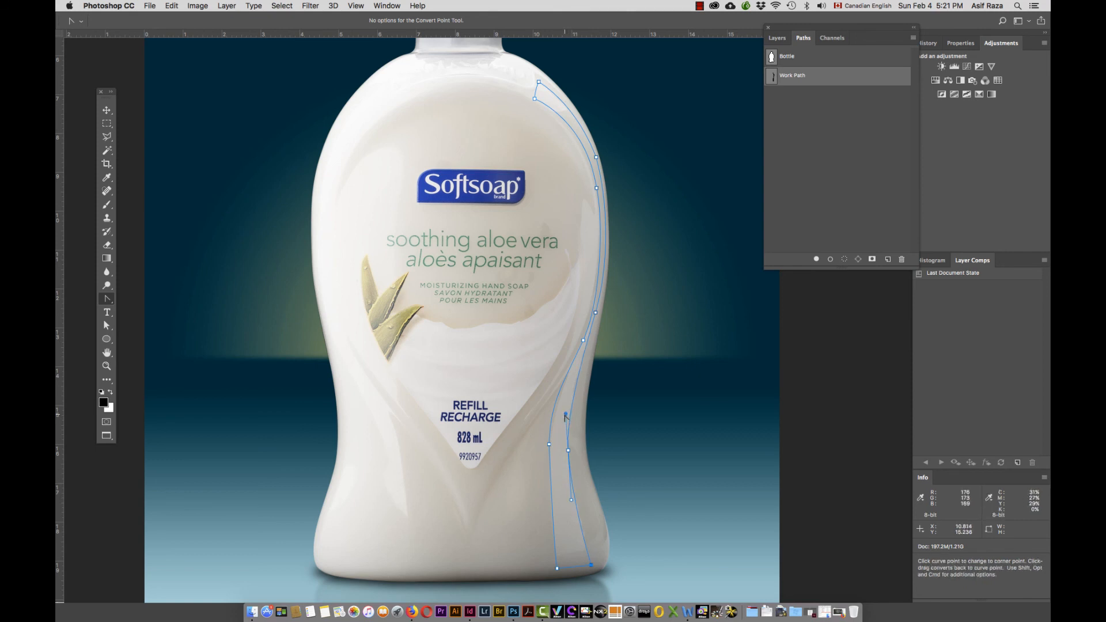
Step: Save the work path as "broad hilite" and make a new feathered, anti-aliased selection from it
double_click(798, 79)
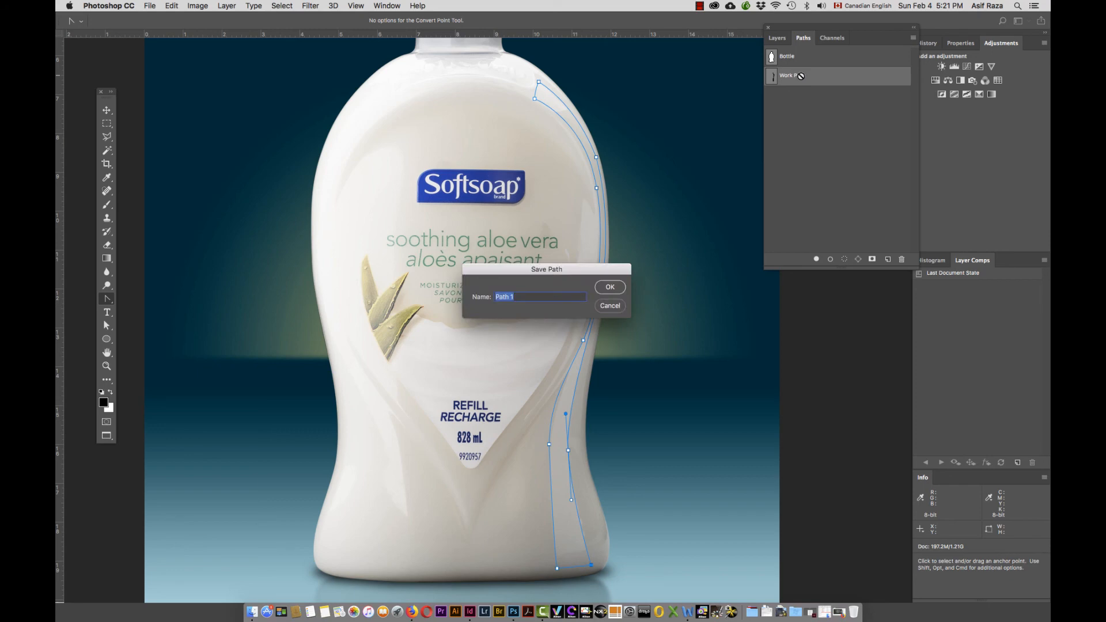
text(bi)
key(Return)
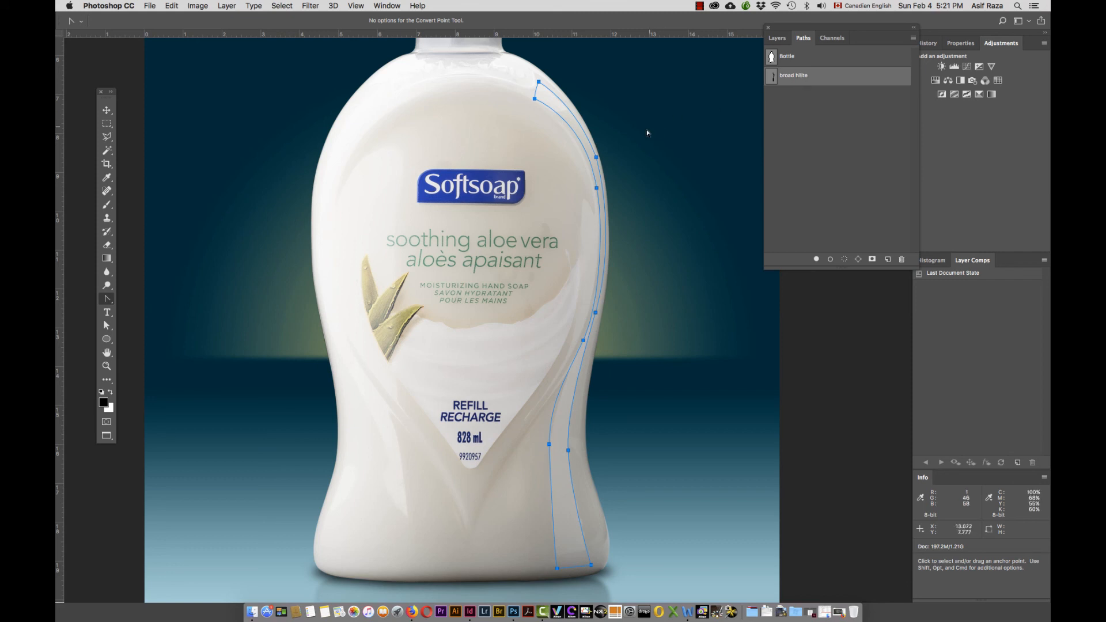
right_click(579, 143)
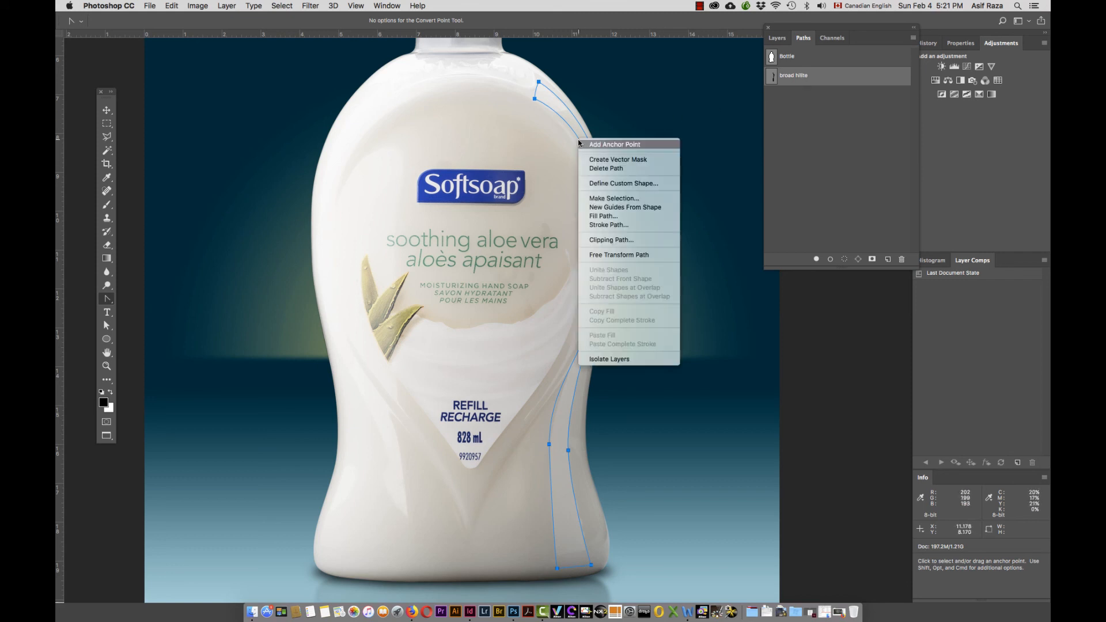
click(623, 203)
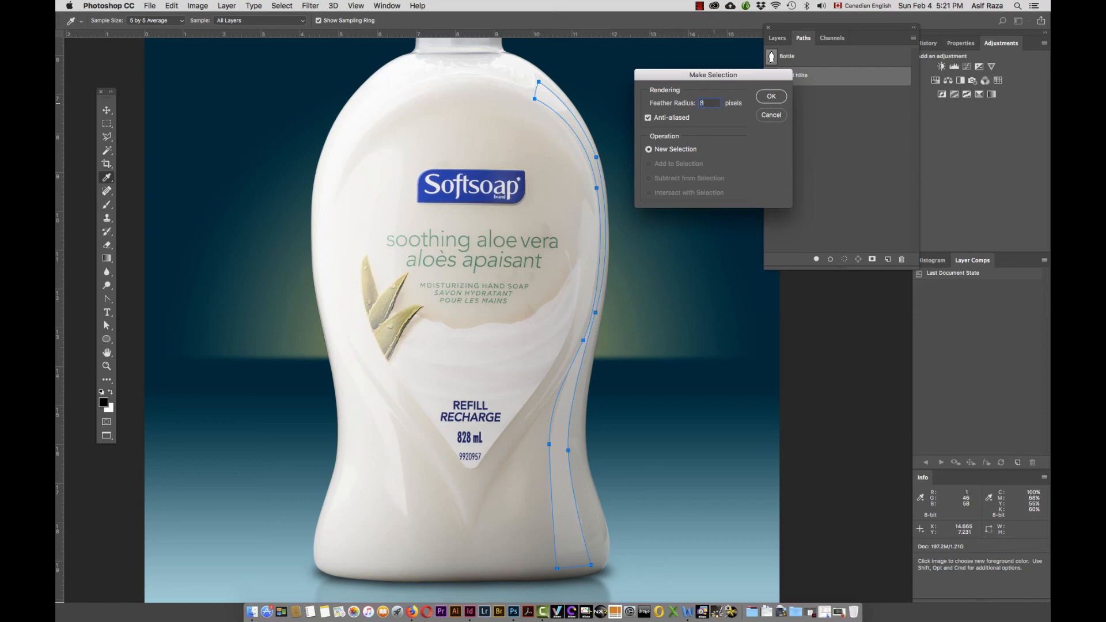
key(Return)
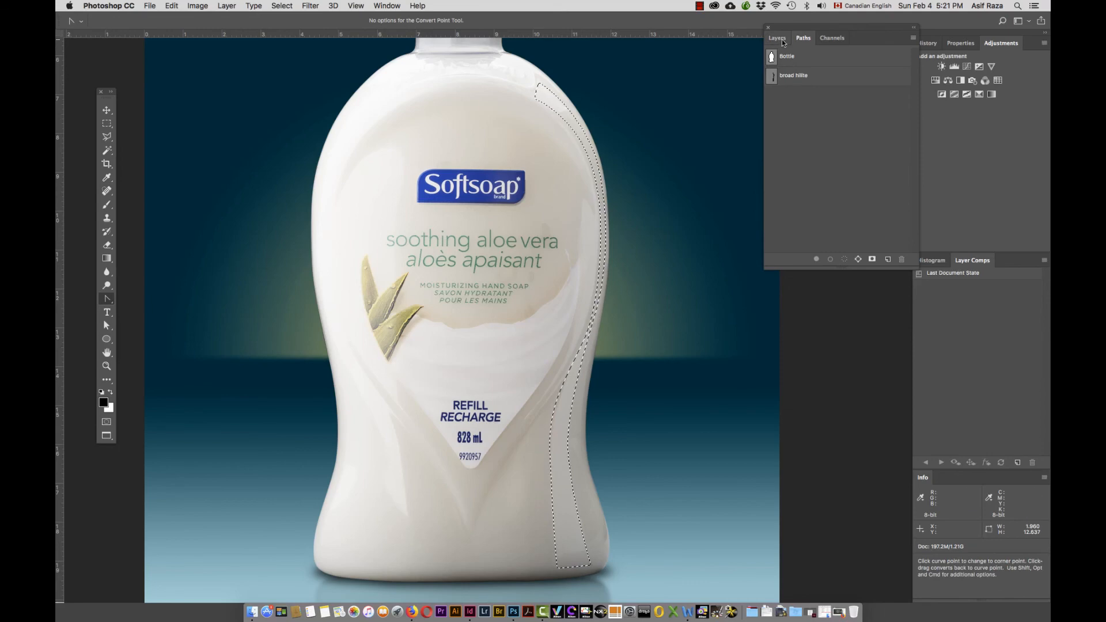
Step: Add a new layer directly above the masked bottle layer and name it "broad hilite"
click(778, 39)
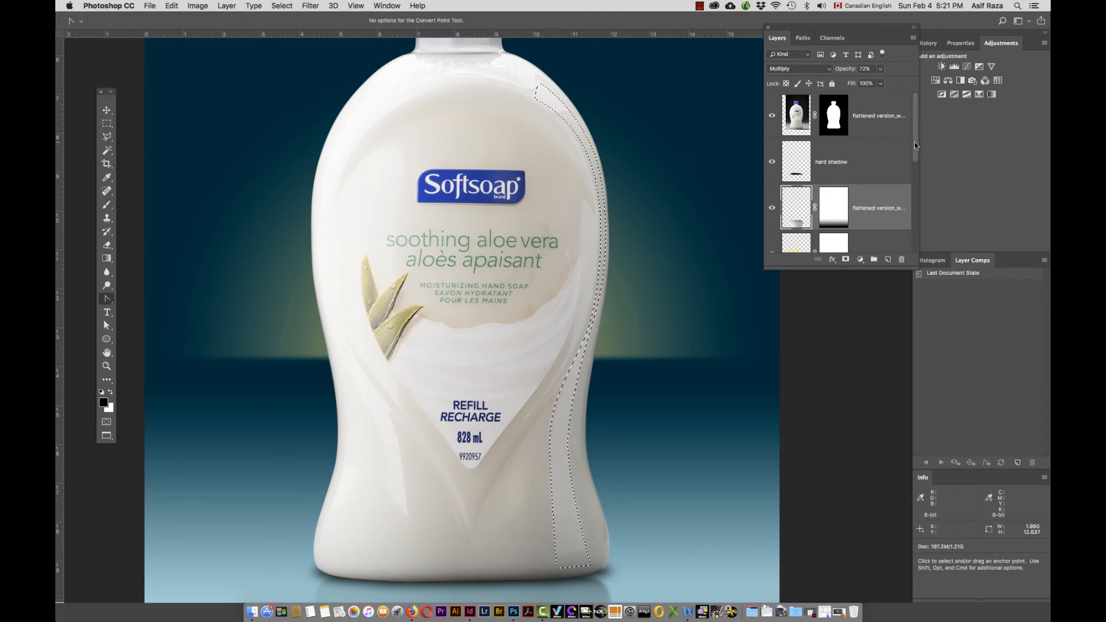
click(808, 109)
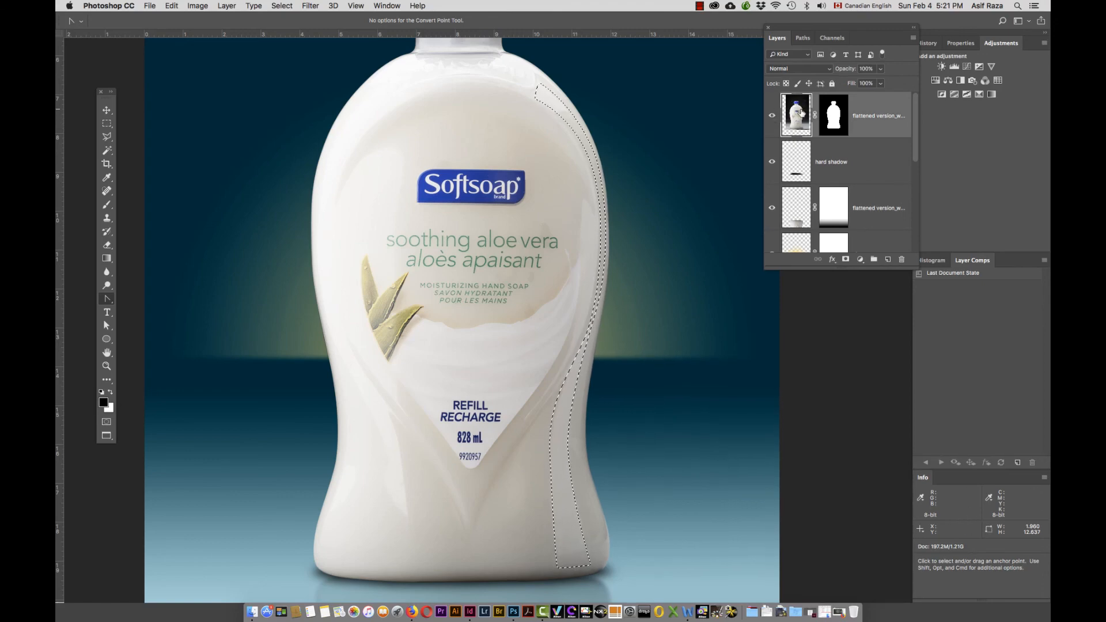
drag(796, 114, 889, 260)
click(888, 259)
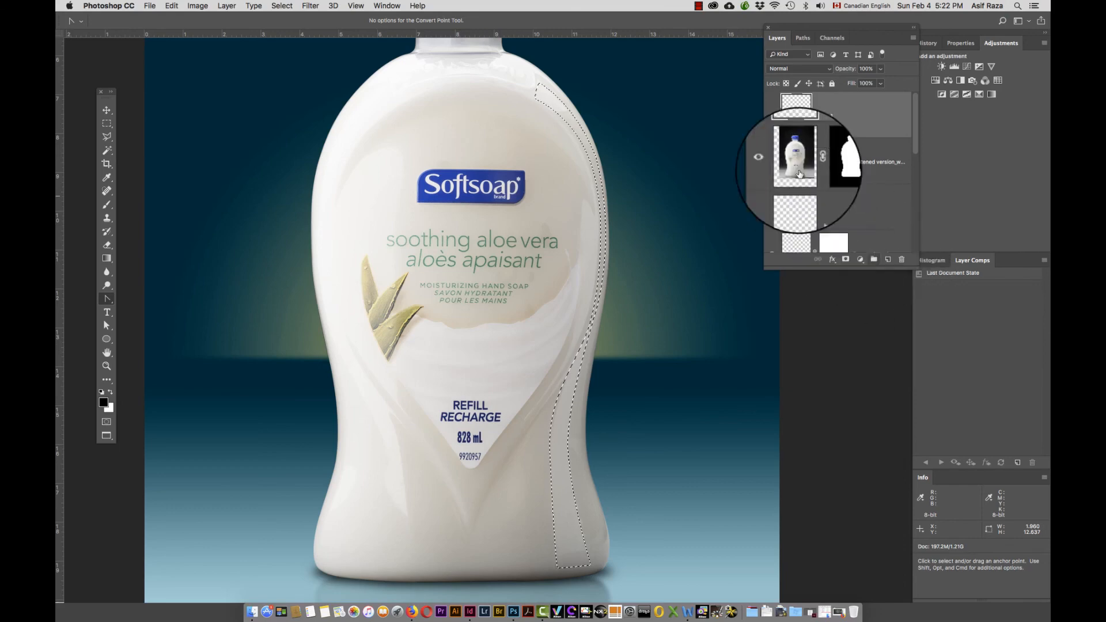
double_click(823, 115)
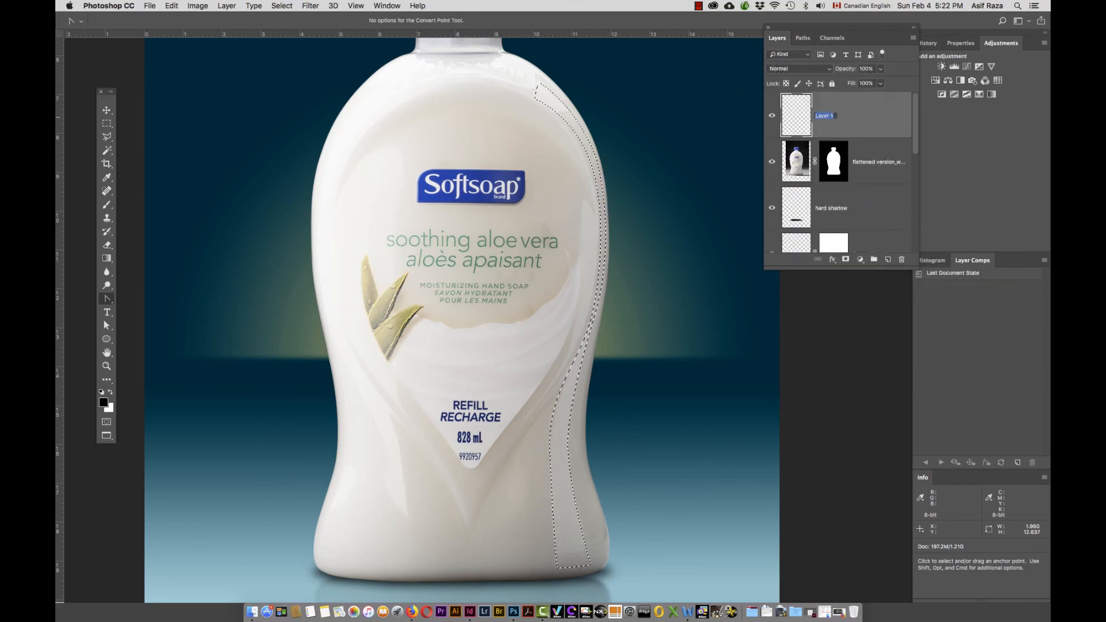
text(brioad hilite)
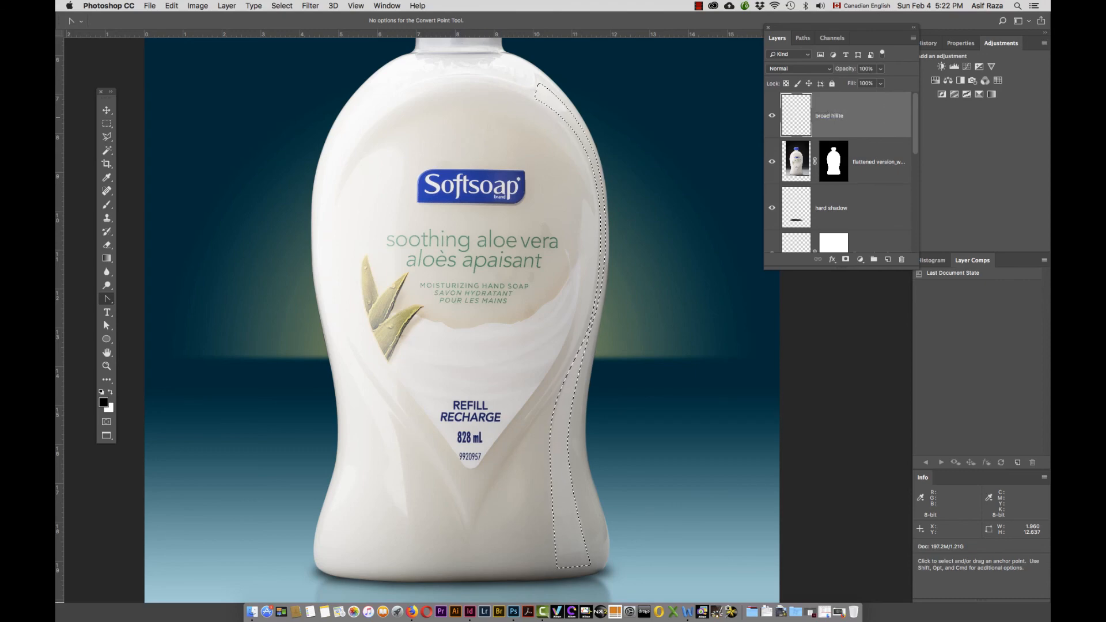
click(794, 125)
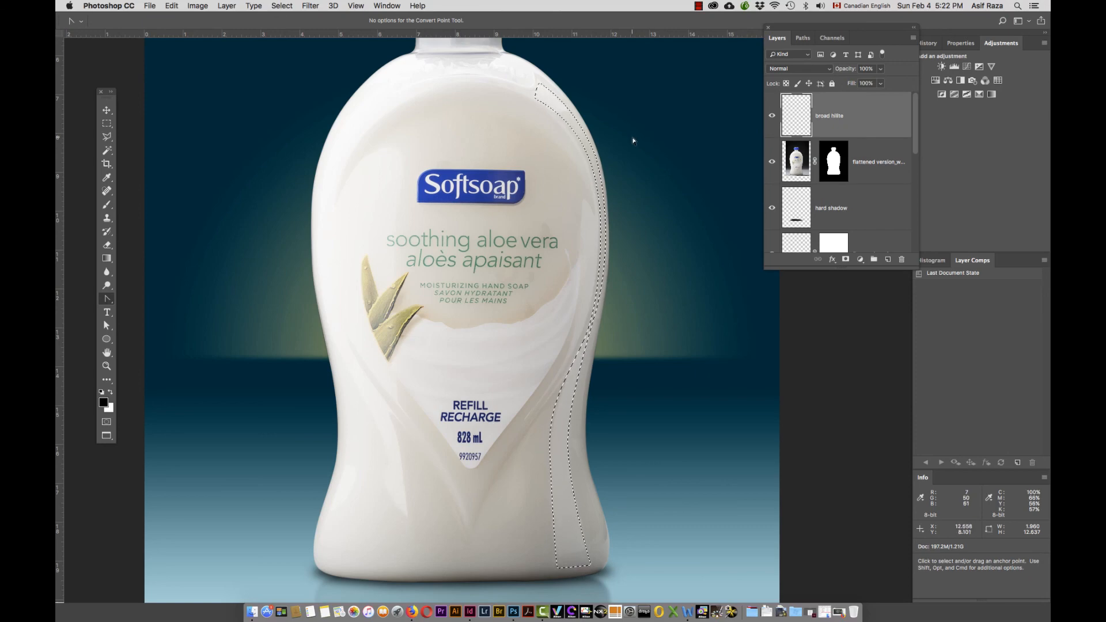
Step: Fill the highlight selection with white on the broad hilite layer using the Paint Bucket, and deselect
click(110, 392)
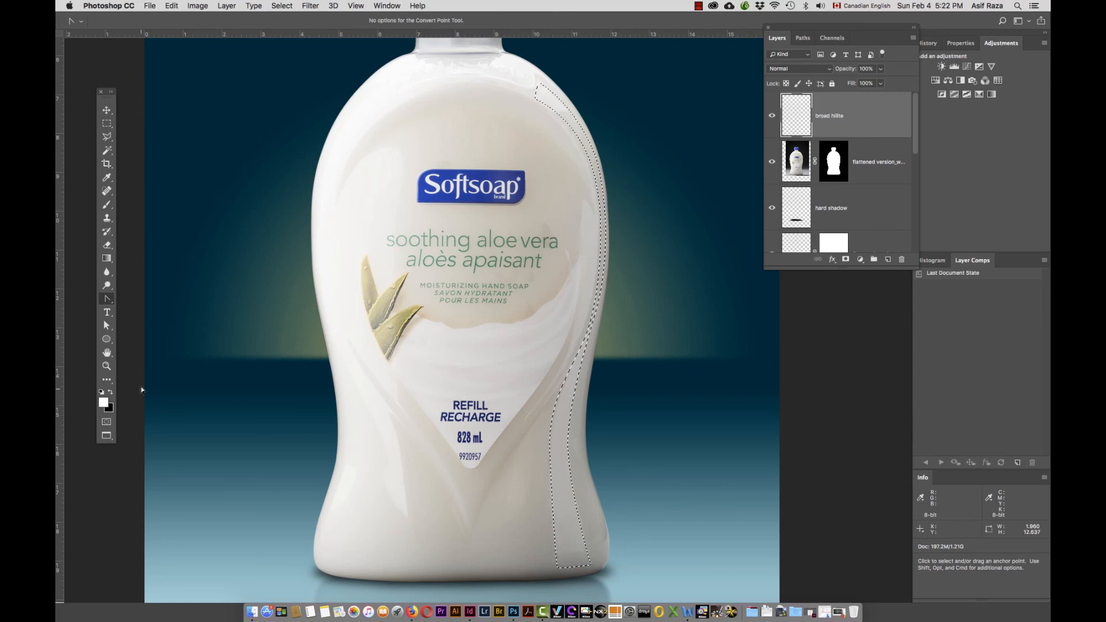
click(107, 259)
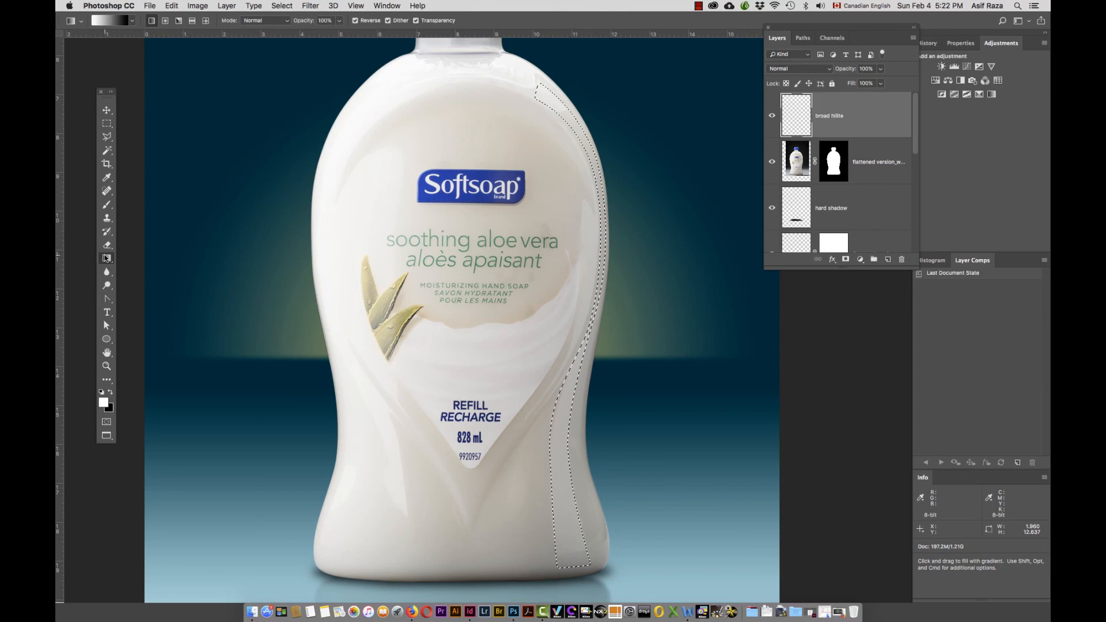
right_click(107, 258)
click(151, 268)
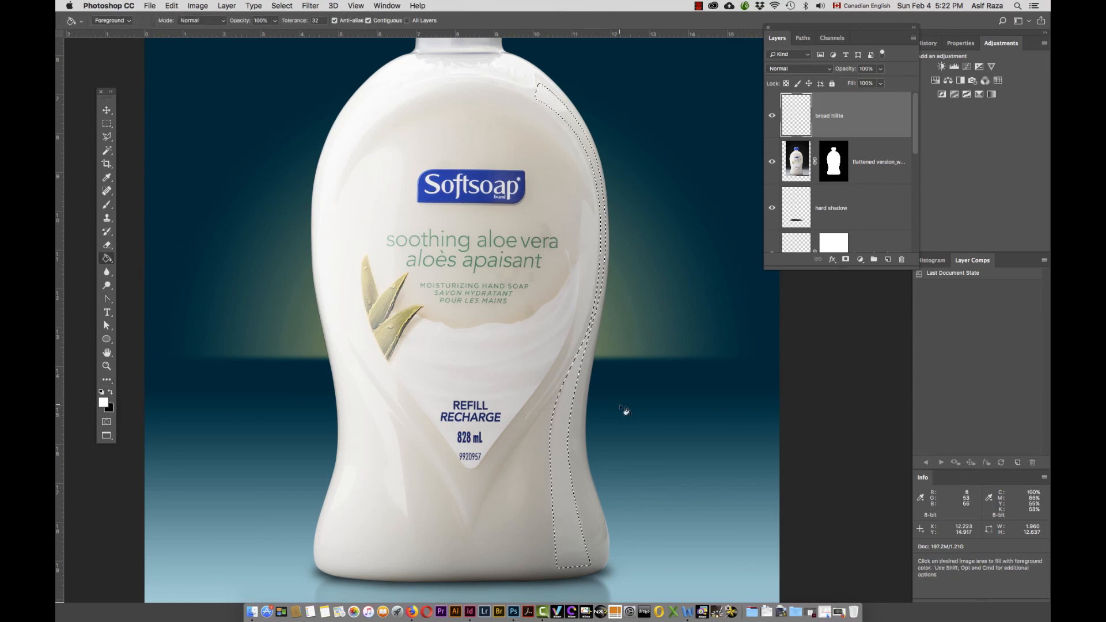
click(561, 443)
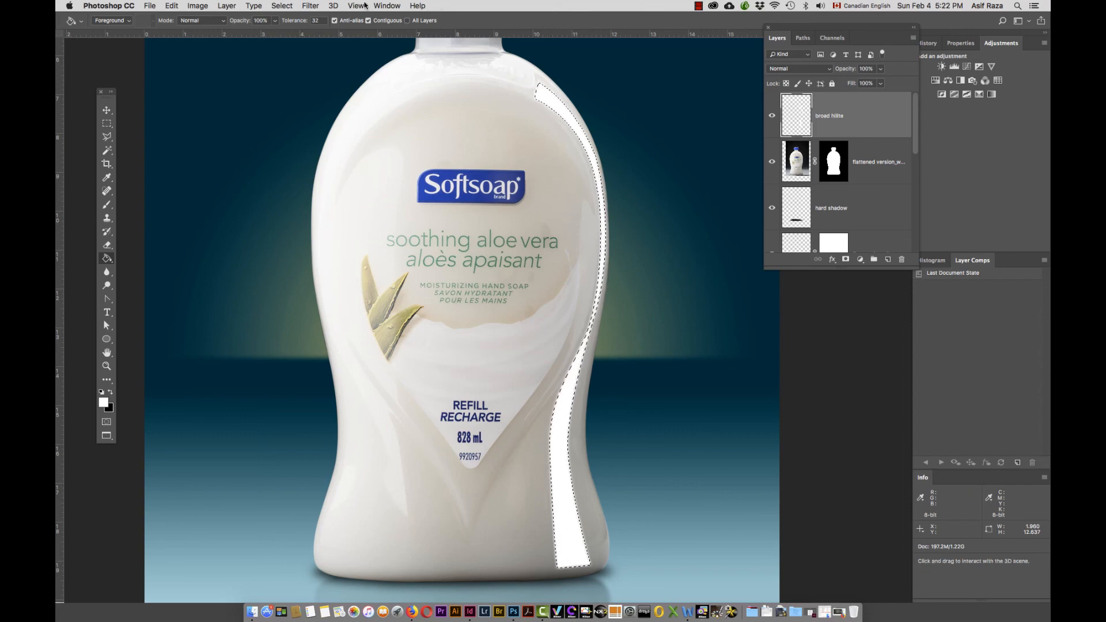
click(282, 6)
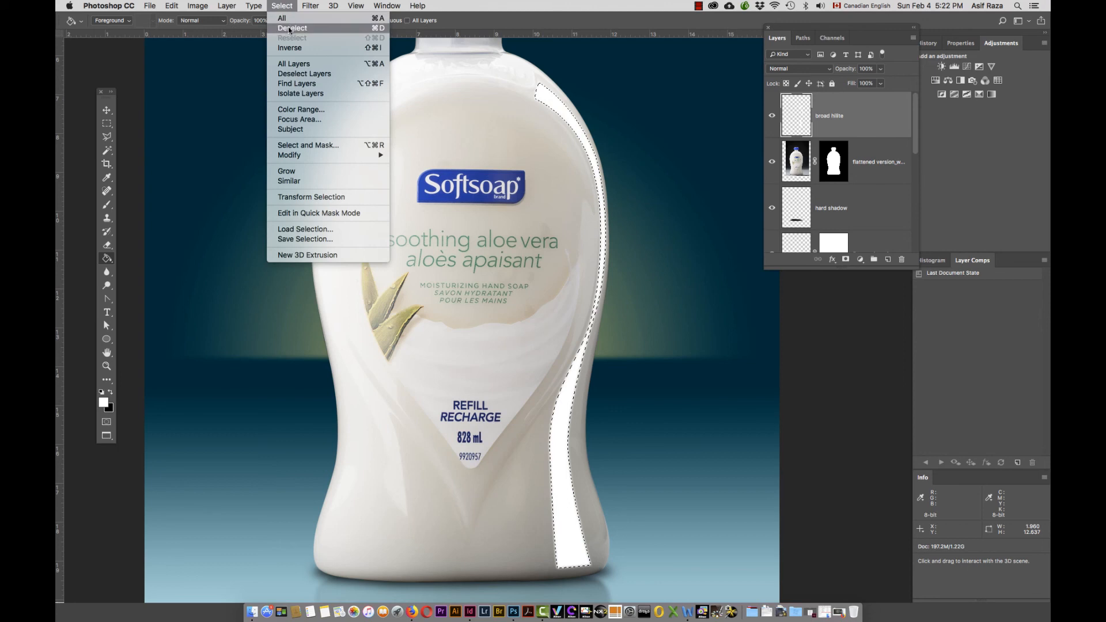
click(289, 29)
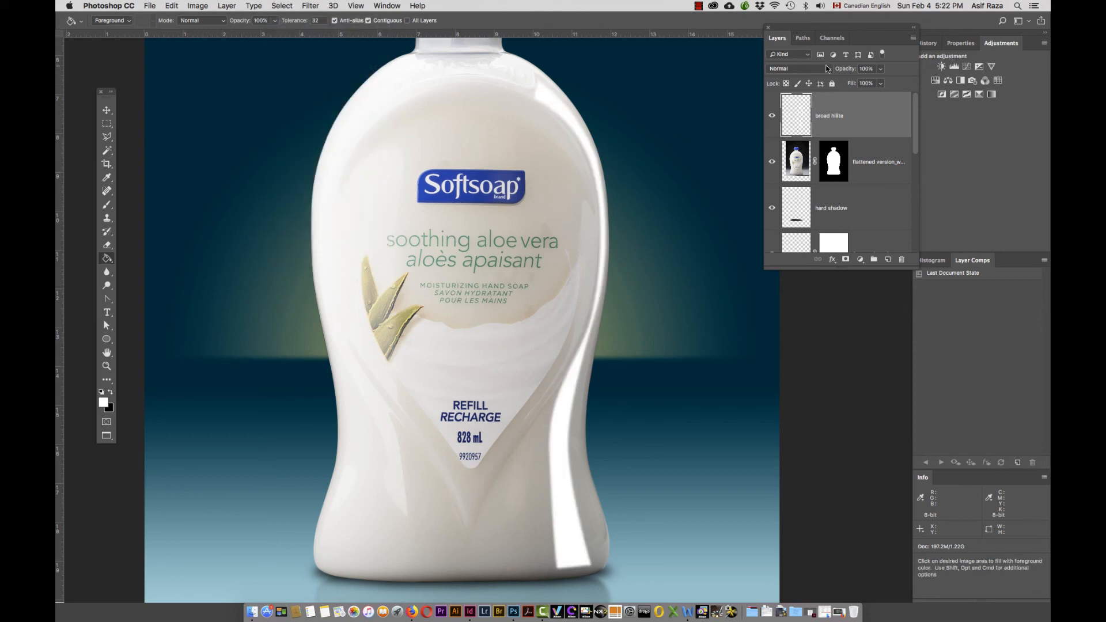
Step: Set the broad hilite layer's blend mode to Screen and its opacity to 42%
click(809, 69)
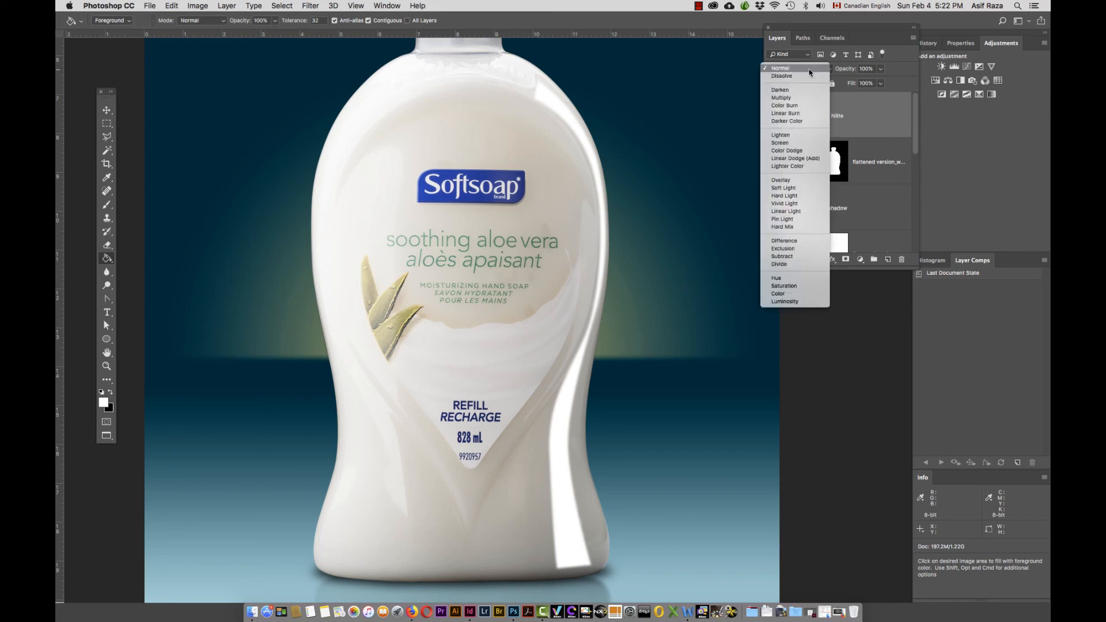
click(789, 135)
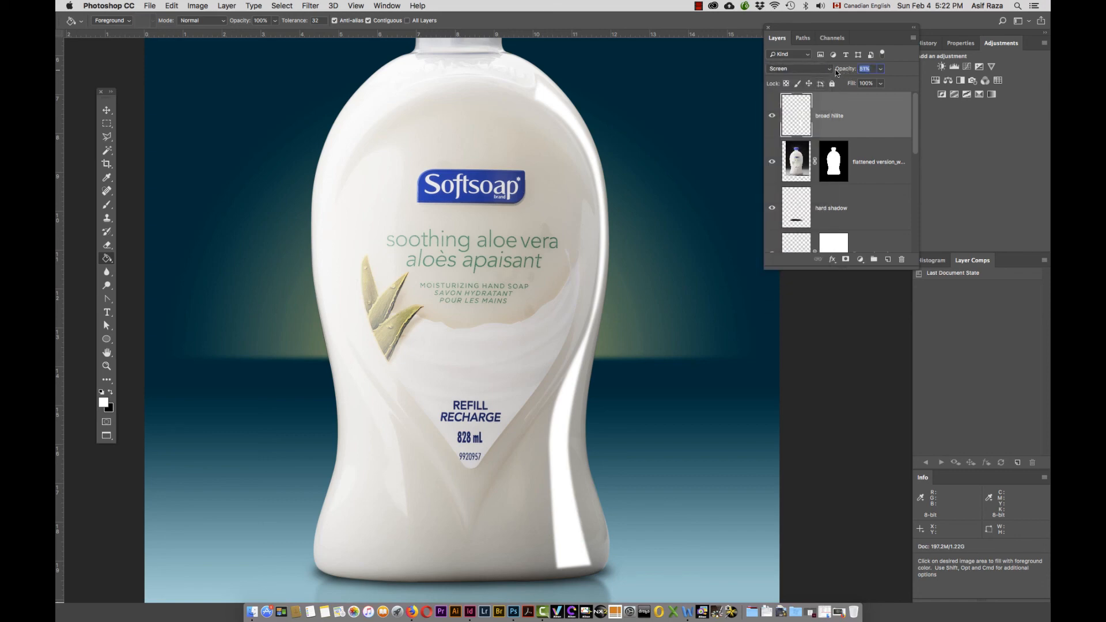
mouse_move(835, 71)
mouse_down()
mouse_move(822, 74)
mouse_move(851, 69)
mouse_up()
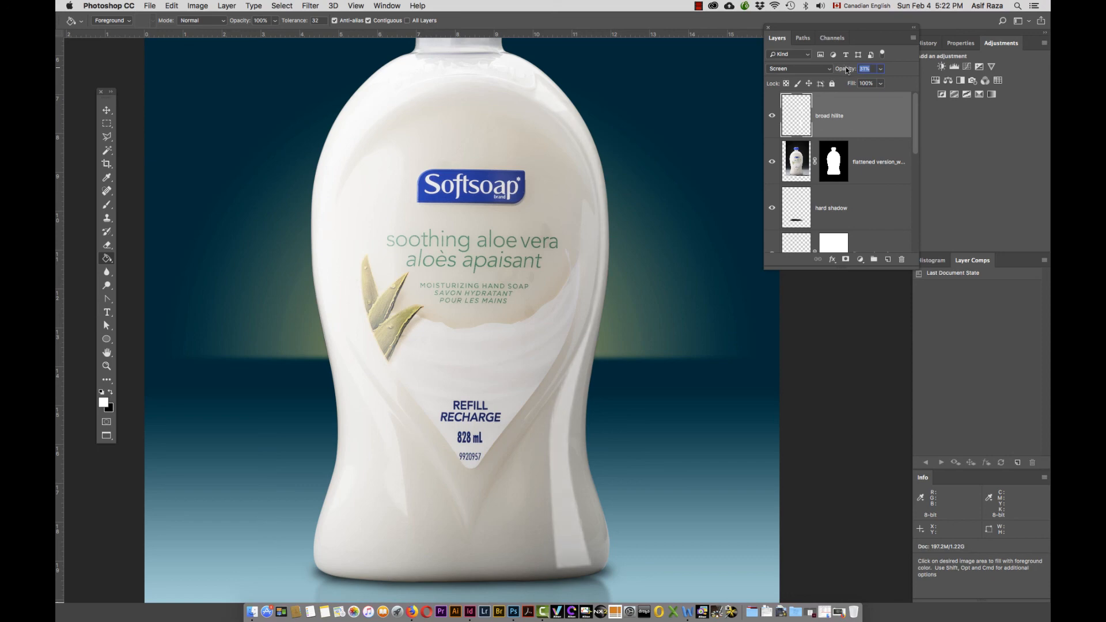
drag(845, 67, 852, 67)
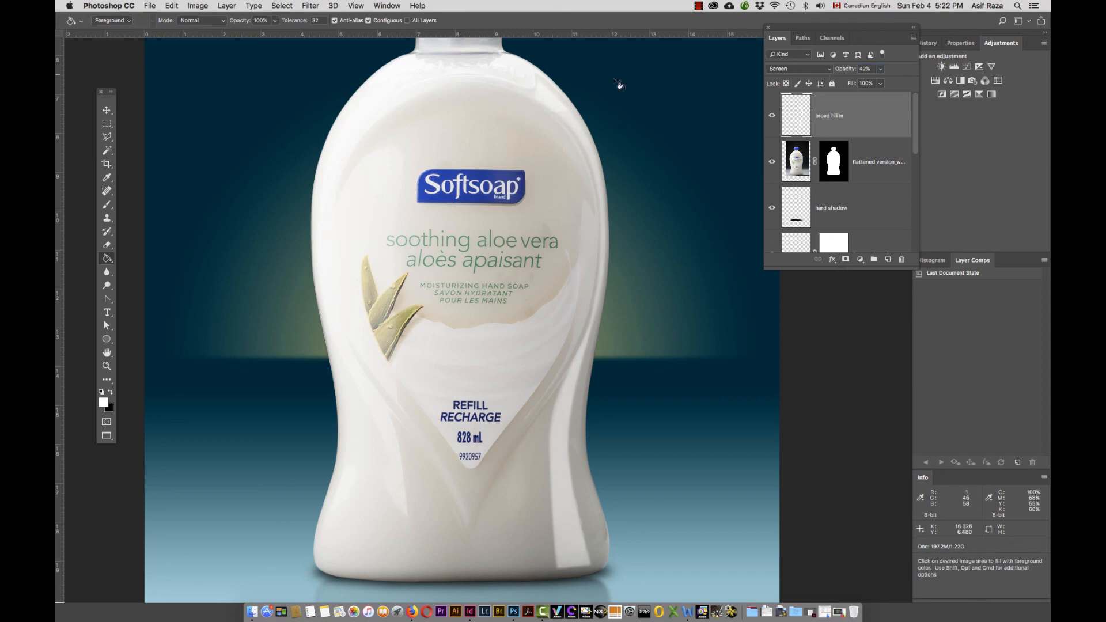
Step: Soften the edges of the broad hilite layer with a light Gaussian Blur
click(309, 7)
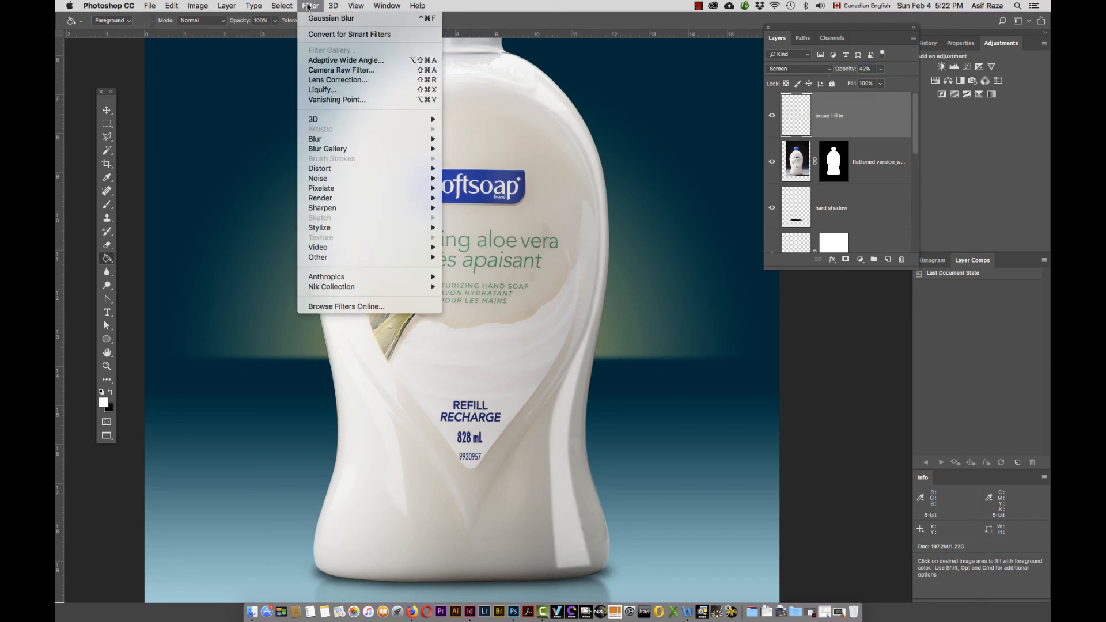
mouse_move(342, 139)
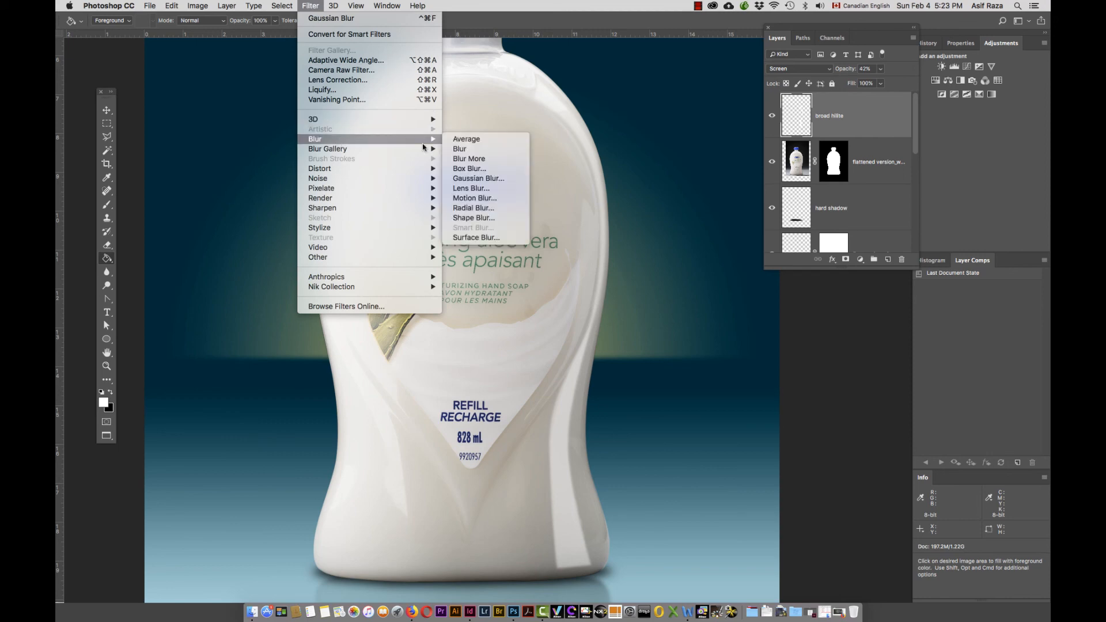
click(471, 178)
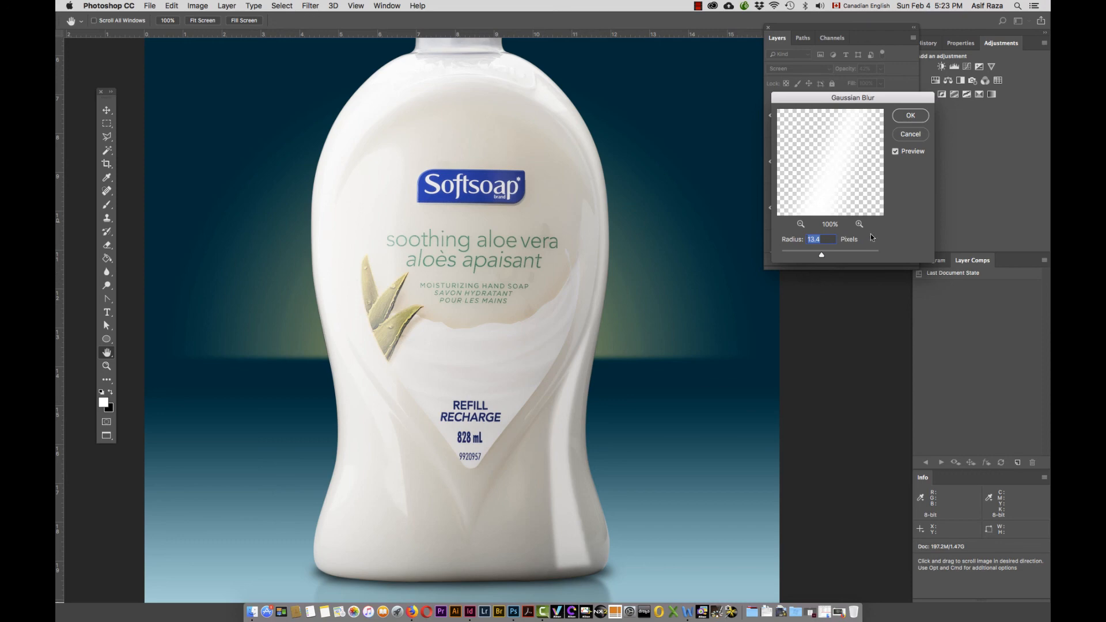
mouse_move(821, 257)
mouse_down()
mouse_move(834, 257)
mouse_move(812, 258)
mouse_up()
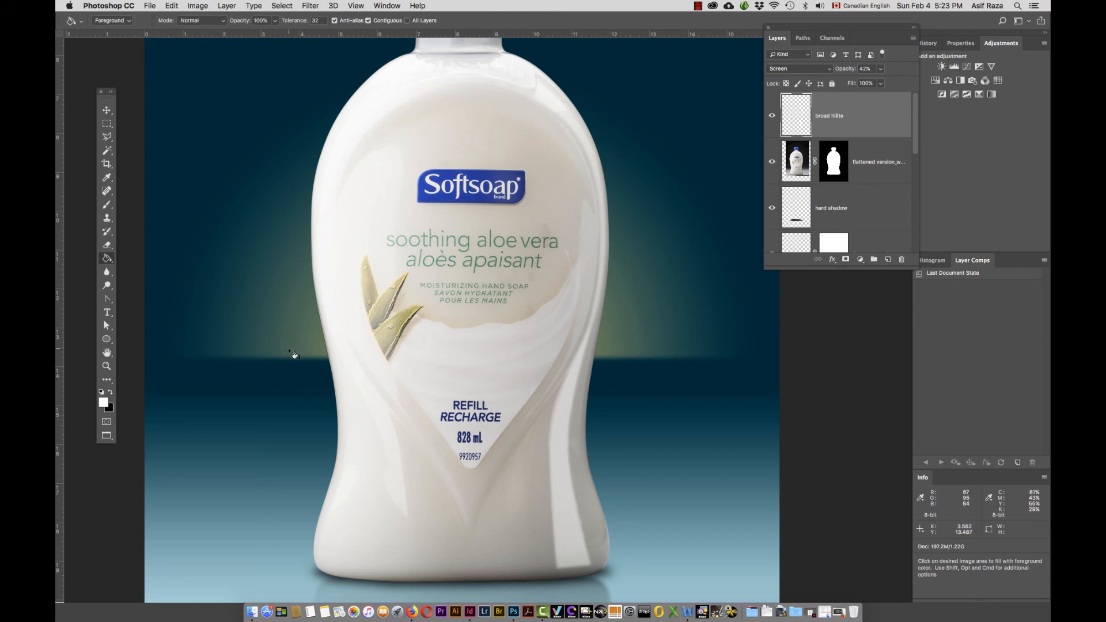
Step: Draw an open Pen path from the V-shaped crease's lower tip, curving up along the right side of the label
key(p)
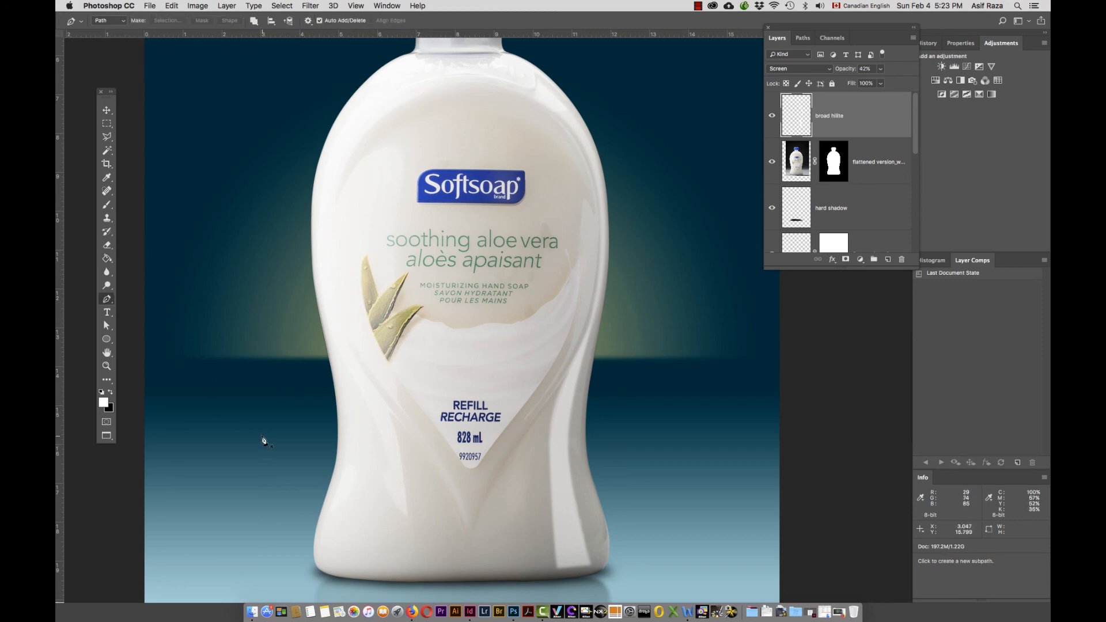
key(super+equal)
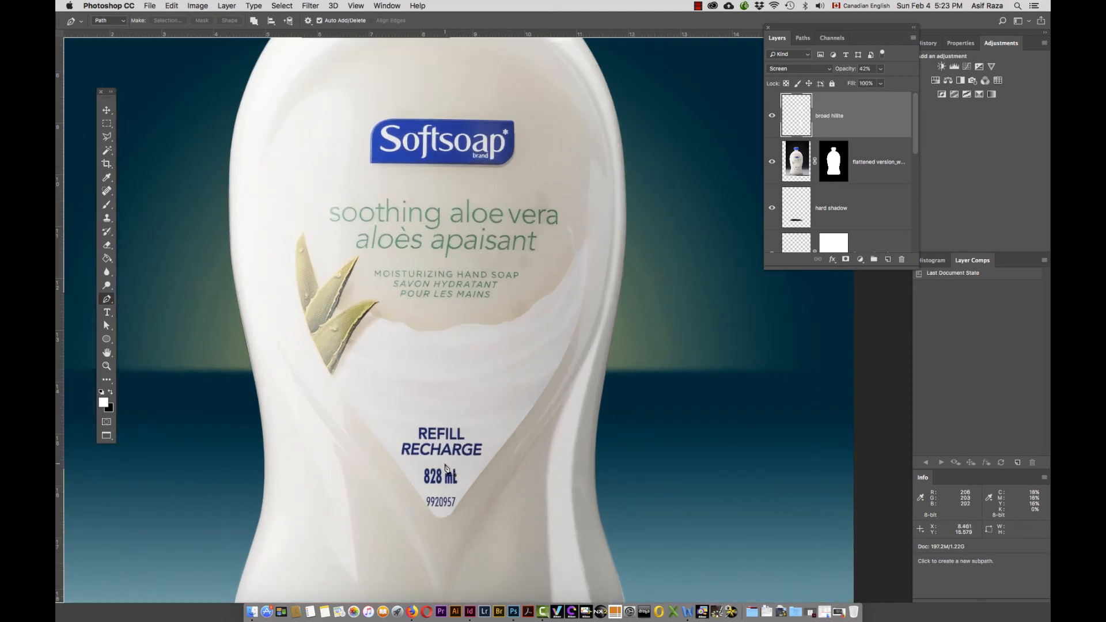
drag(495, 518, 506, 403)
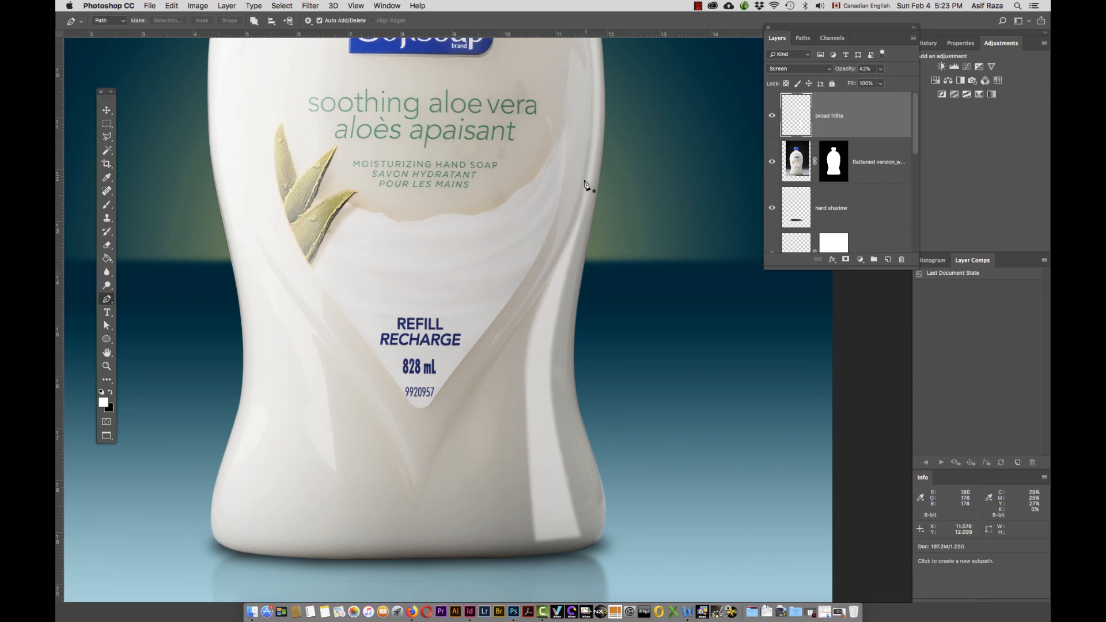
click(418, 498)
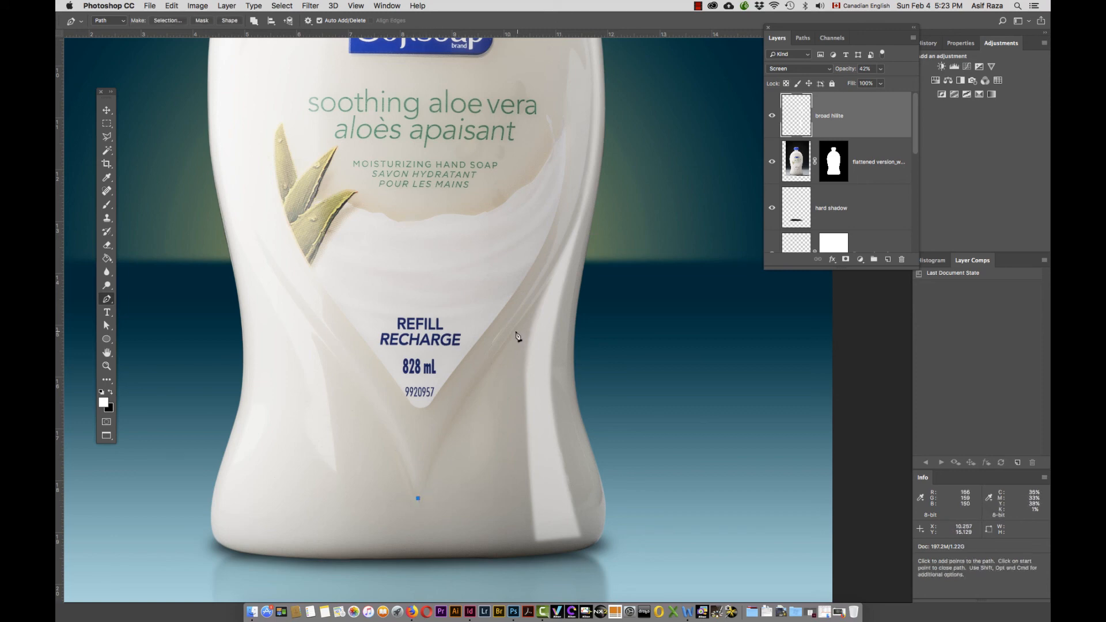
drag(513, 331, 576, 252)
drag(576, 205, 582, 192)
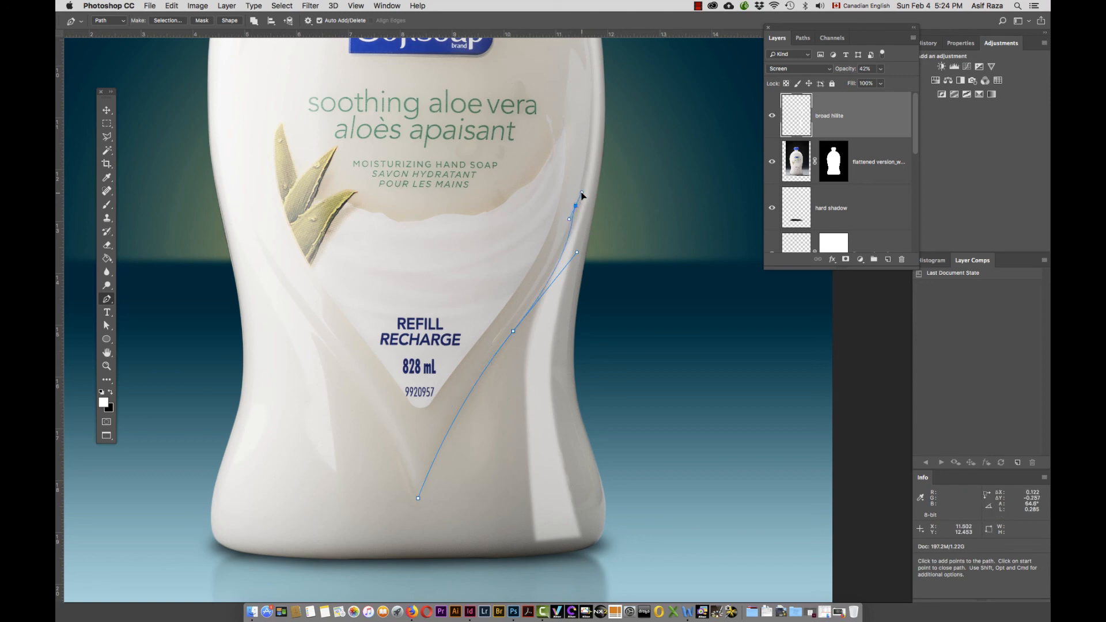
Step: Refine the middle and upper anchor curves, and close the path with a second curved edge back to the lower tip
drag(576, 253, 548, 281)
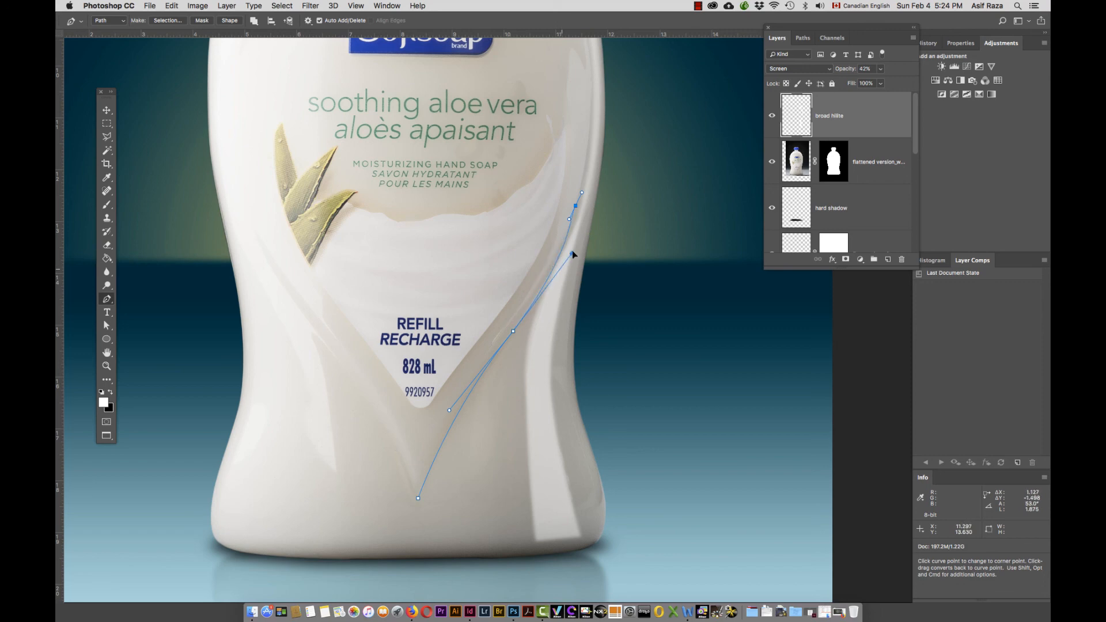
mouse_move(575, 206)
mouse_down()
mouse_move(556, 256)
mouse_move(570, 226)
mouse_up()
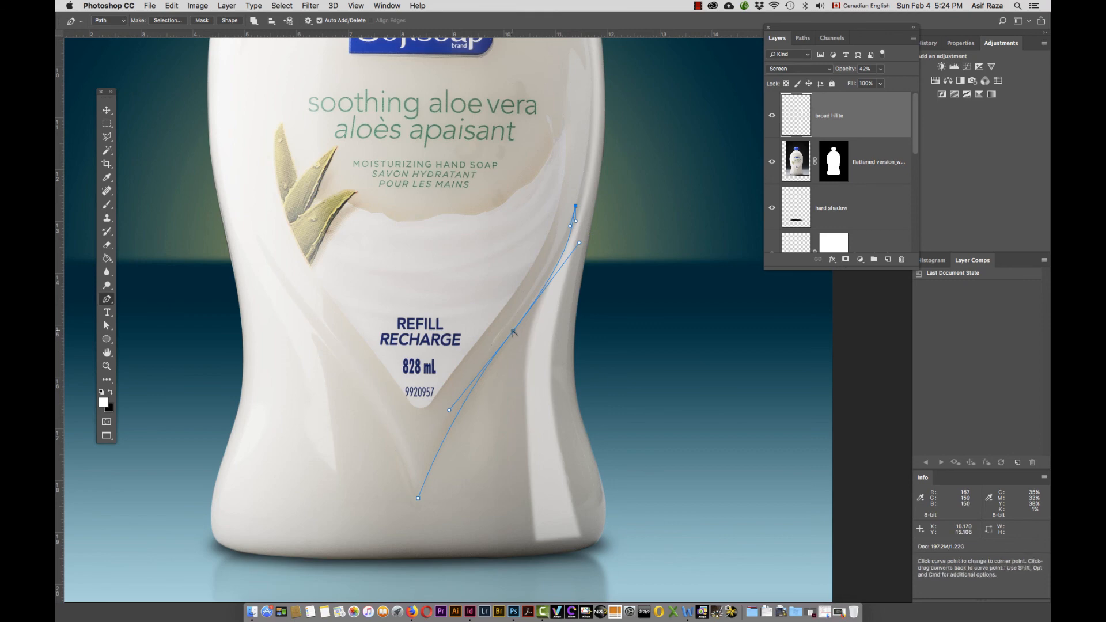
alt+click(513, 331)
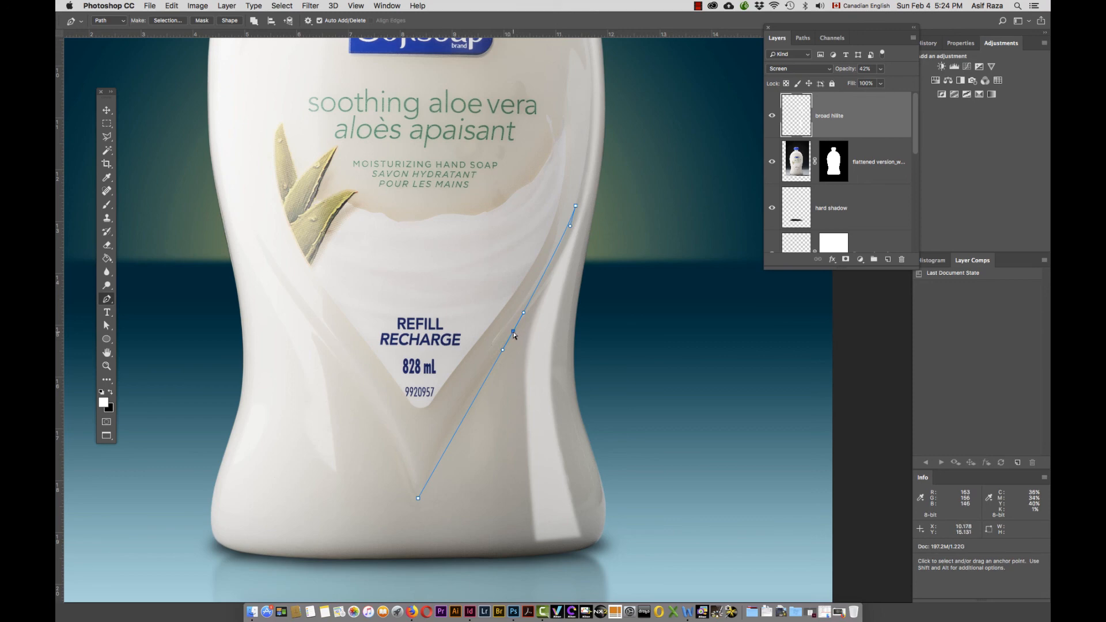
super+click(512, 332)
drag(512, 332, 533, 295)
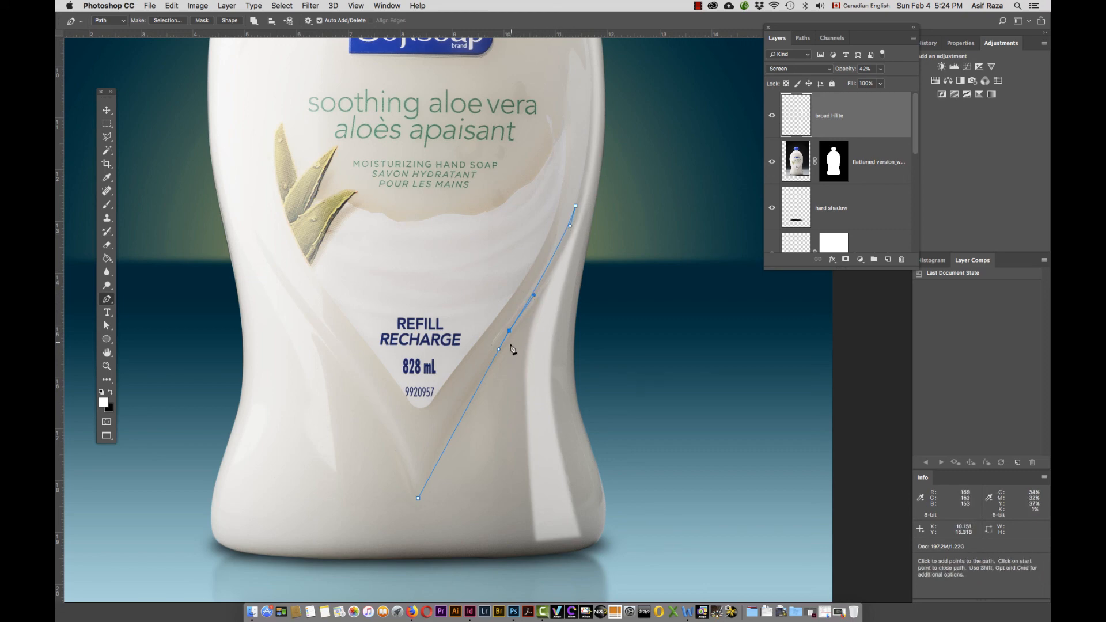
drag(513, 346, 489, 381)
drag(418, 498, 392, 517)
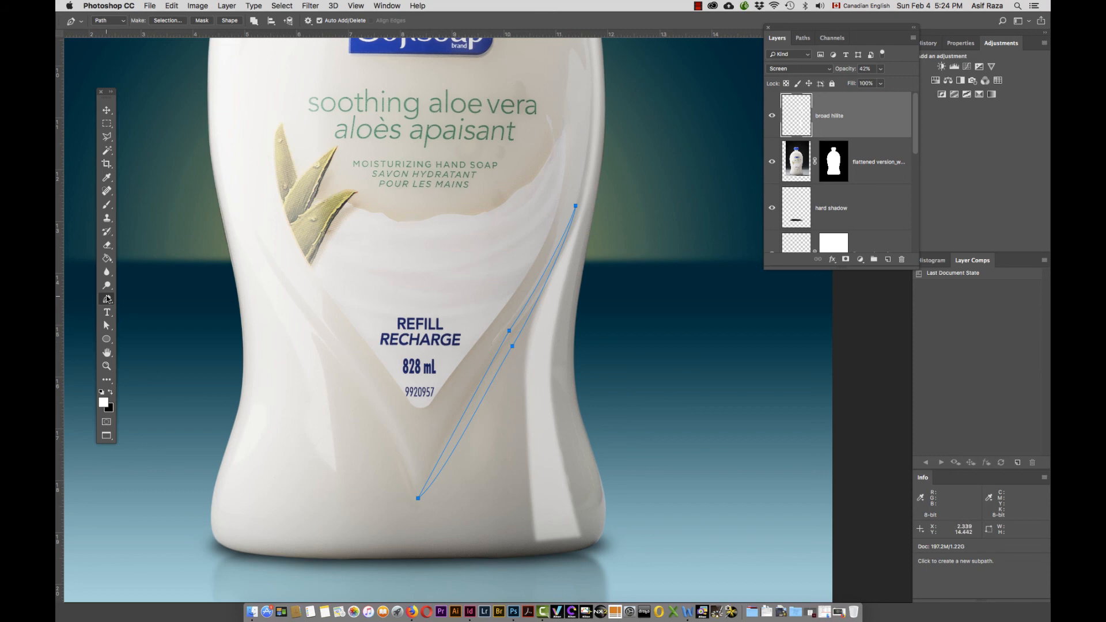
Step: Reshape the closed path's lower curves and middle anchors with the Convert Point tool to form a slim tapered highlight along the crease
right_click(107, 298)
click(155, 349)
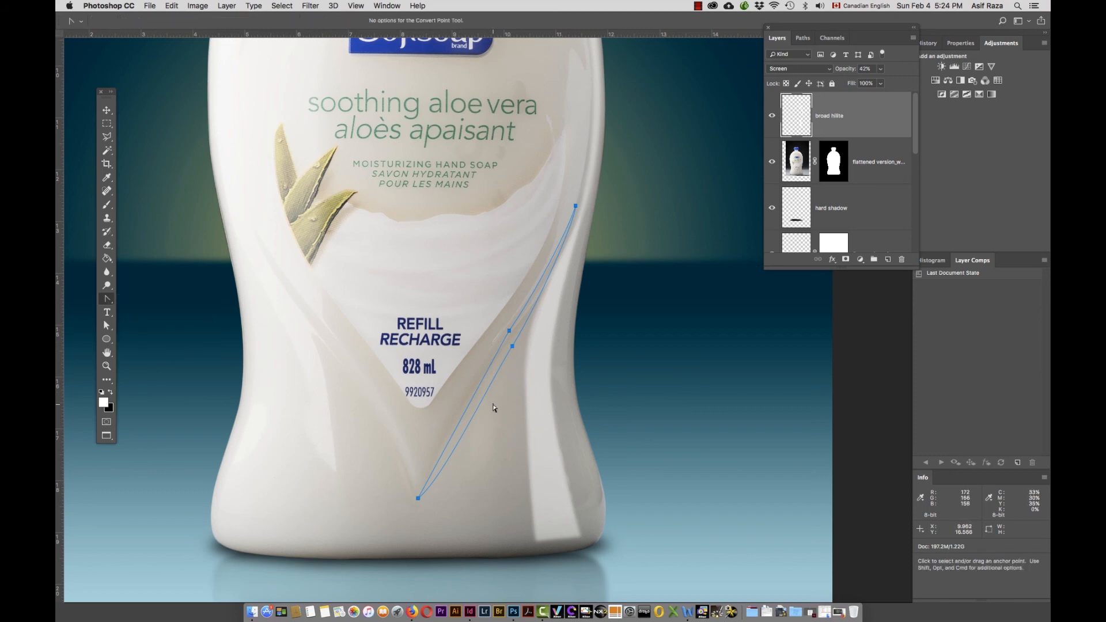
click(476, 399)
drag(498, 349, 438, 453)
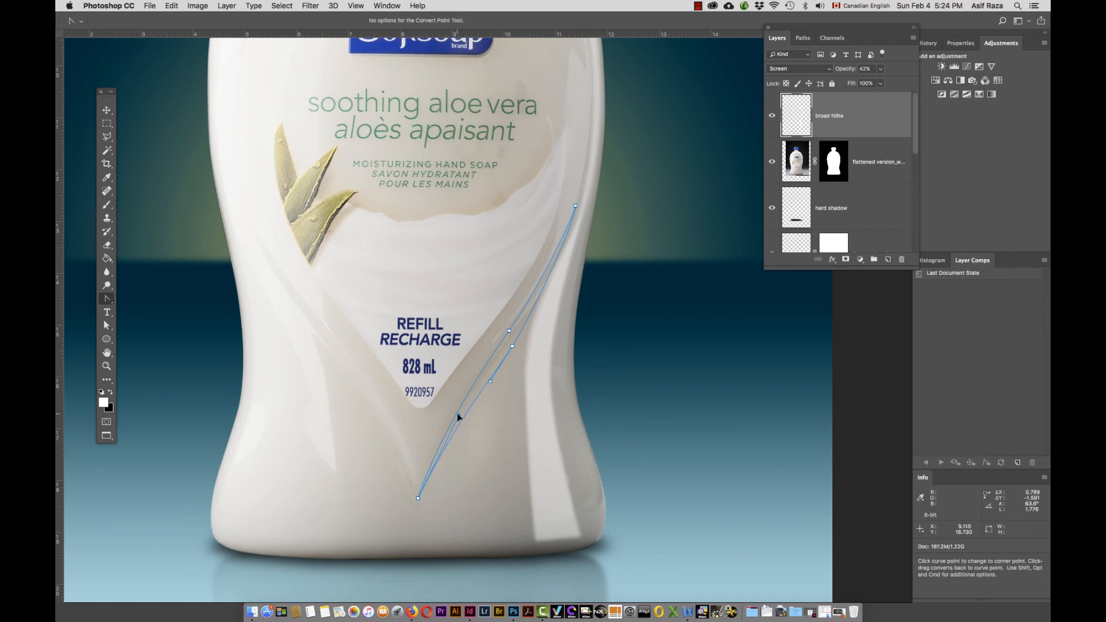
drag(458, 413, 458, 414)
drag(512, 347, 514, 348)
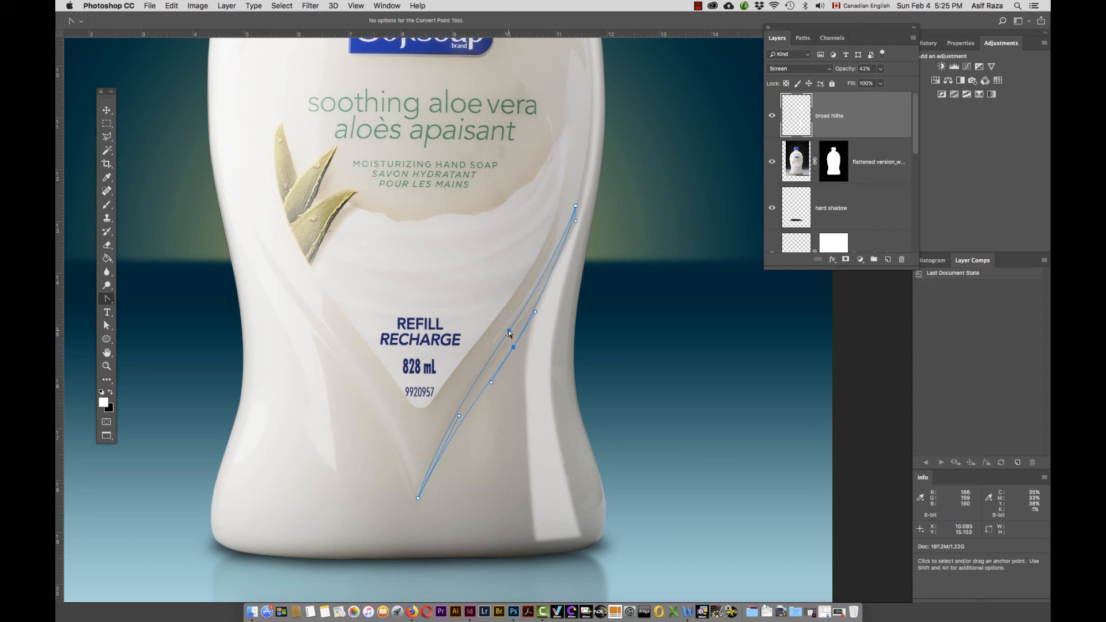
drag(509, 332, 507, 331)
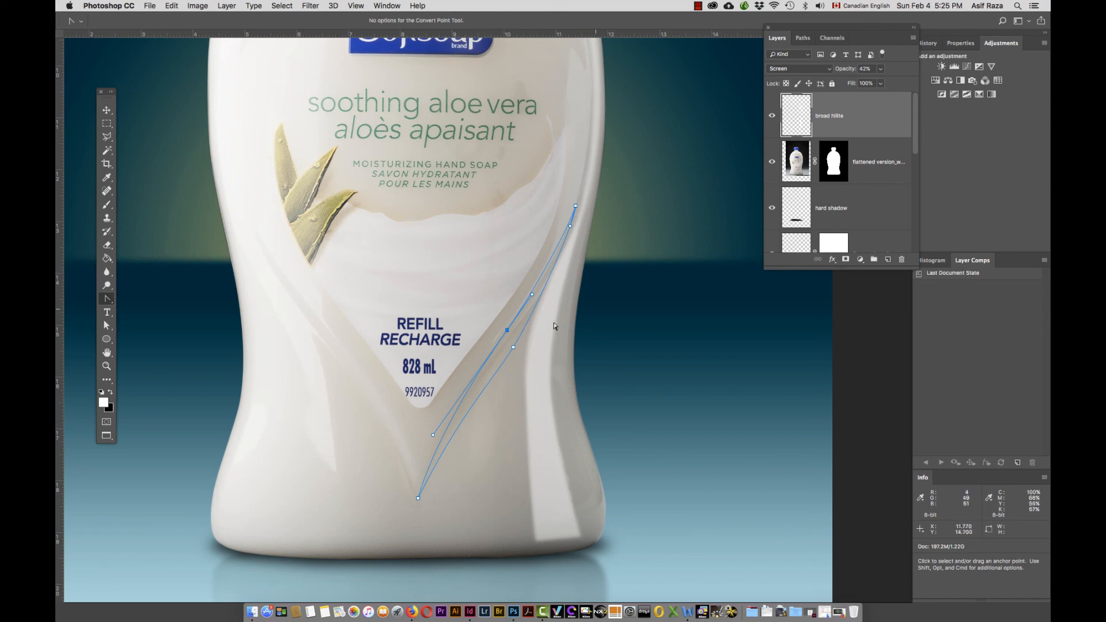
Step: Save the work path under the name "curved hilite right"
click(803, 39)
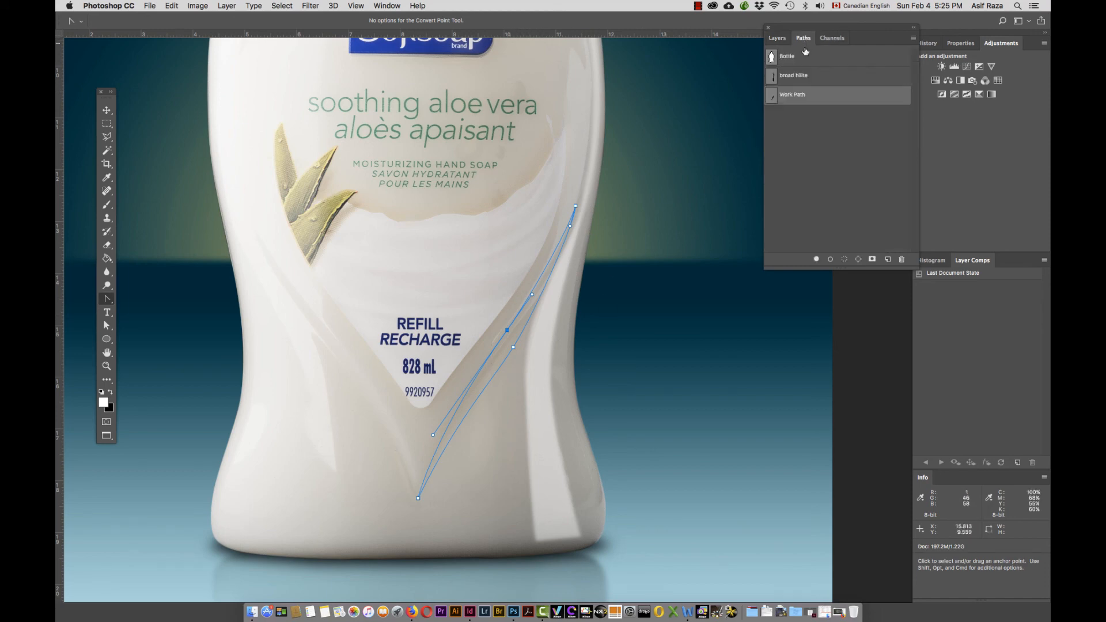
double_click(793, 95)
text(curved hi)
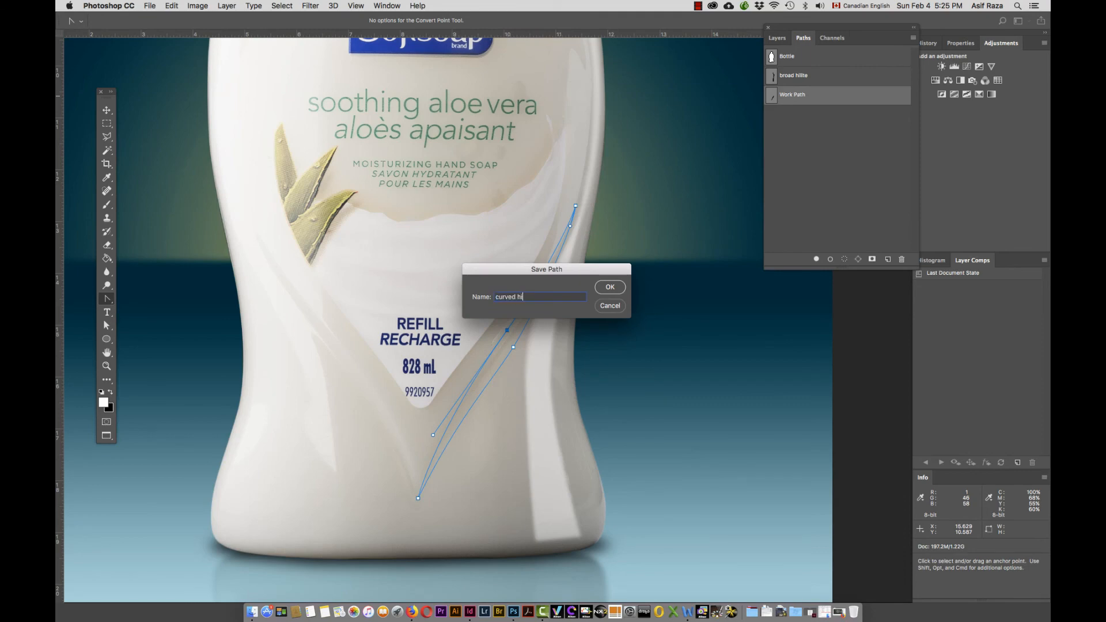
text(lite right)
key(Return)
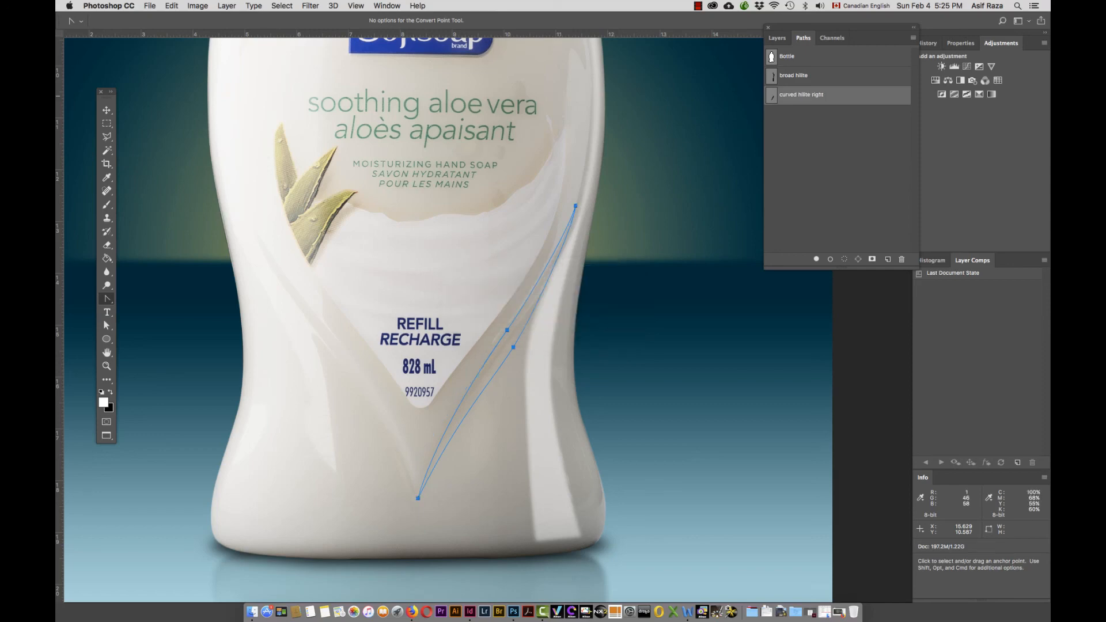
Step: Make a new anti-aliased selection from the curved hilite right path
right_click(821, 106)
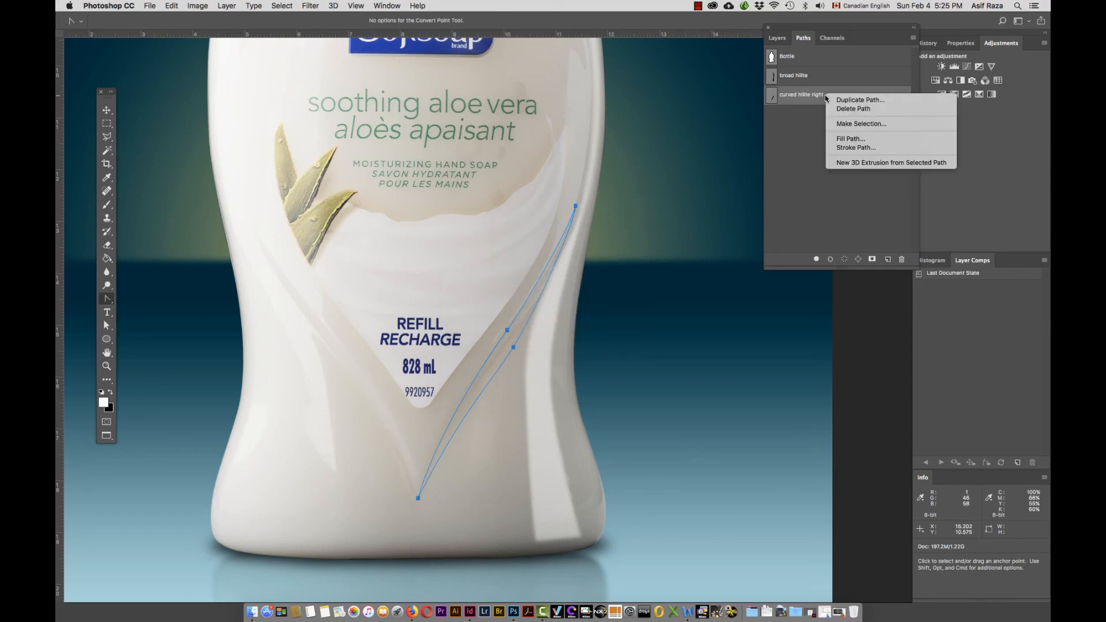
click(857, 125)
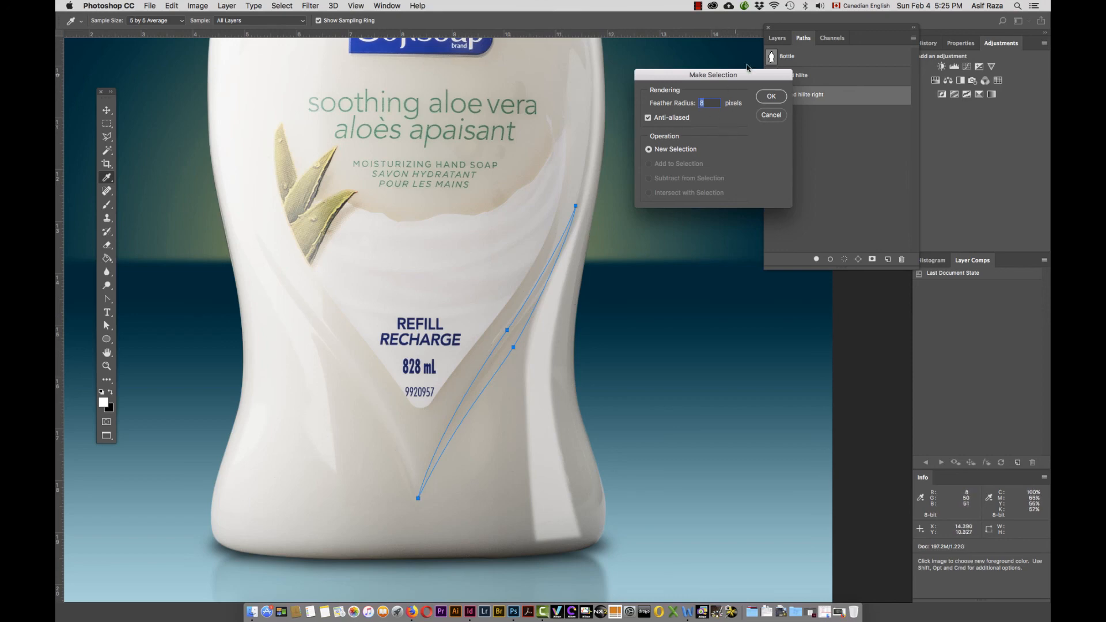
click(771, 96)
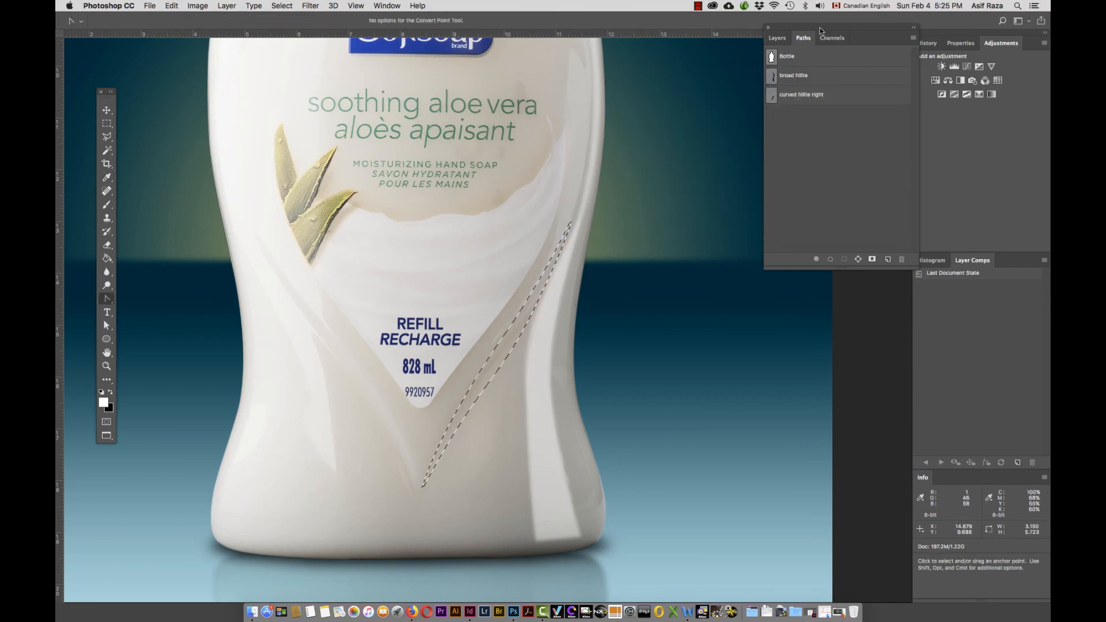
Step: Add a layer above broad hilite named "curved right hilite" and fill the selection with white
click(776, 38)
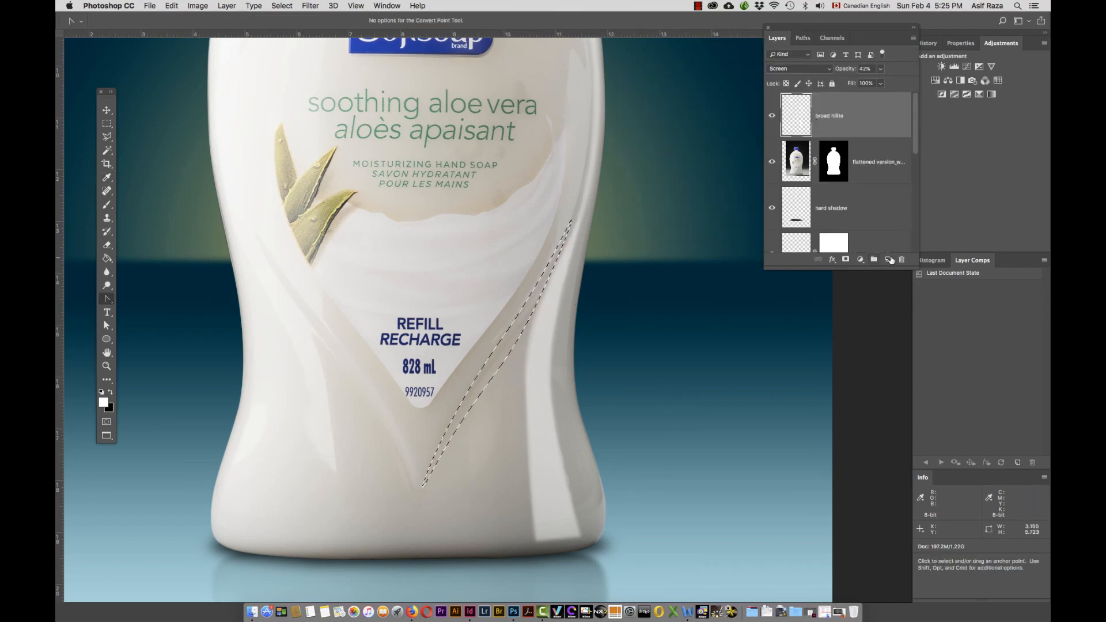
click(889, 260)
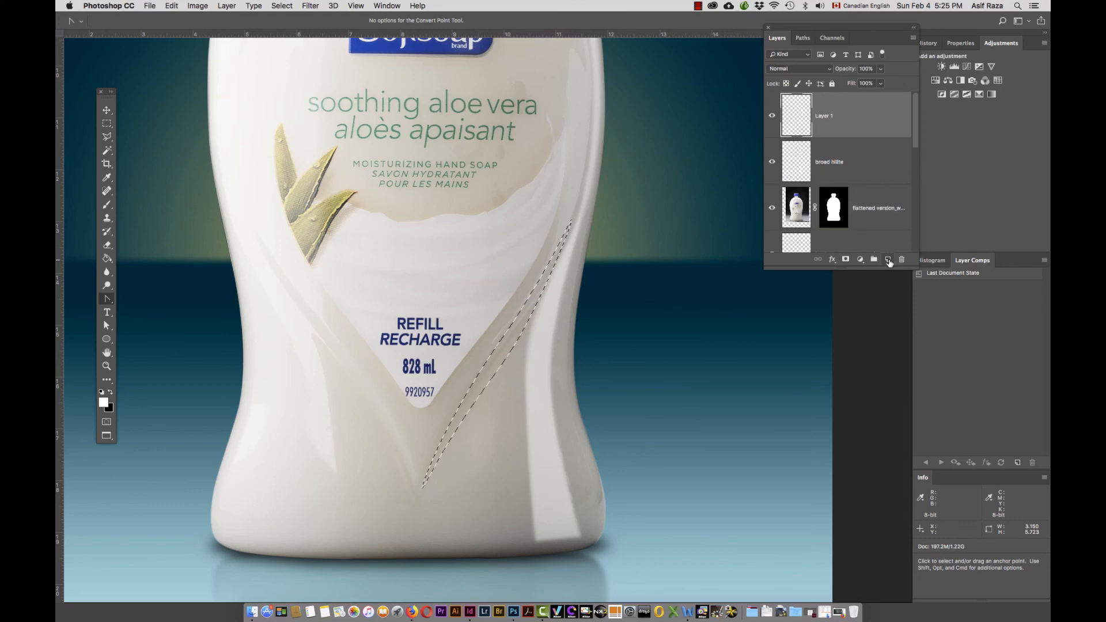
double_click(824, 116)
text(cu)
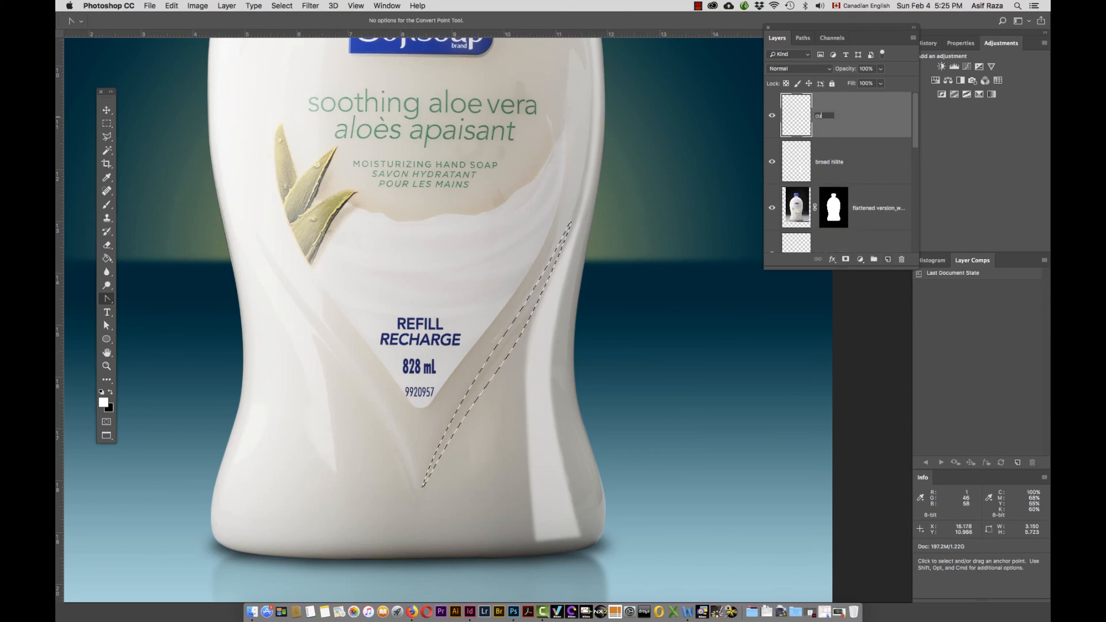
text(rved right hili)
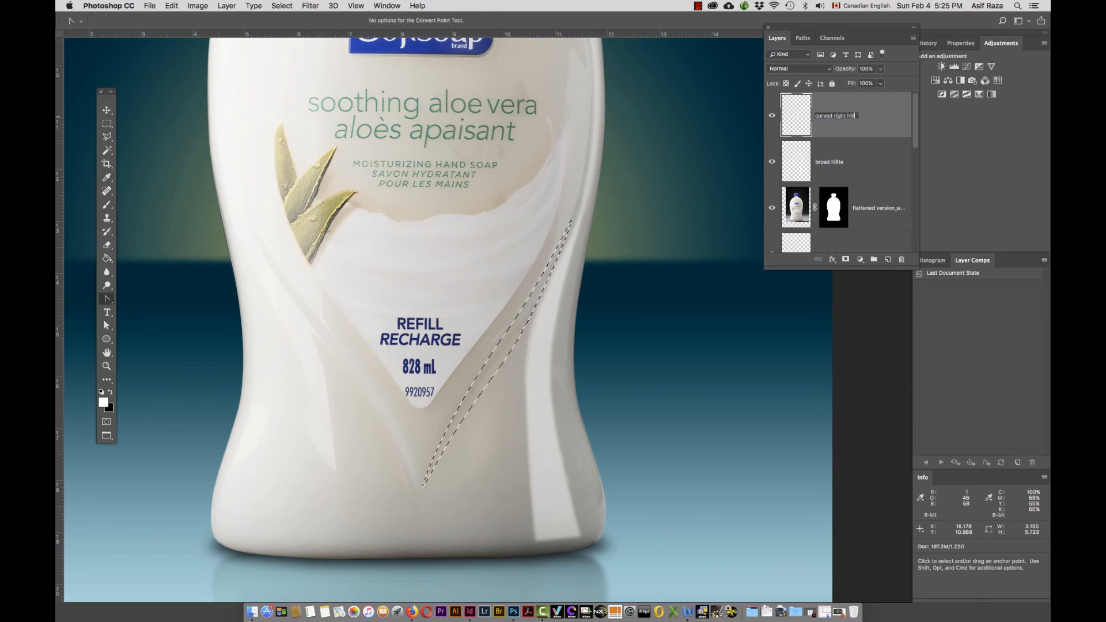
text(te)
key(Return)
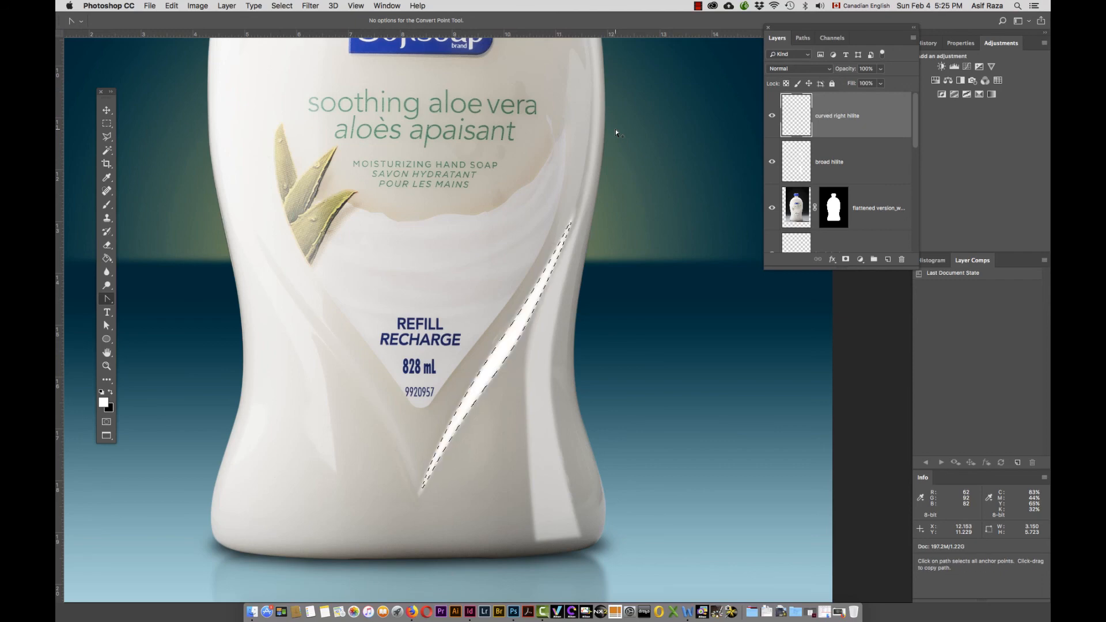
Step: Set the curved right hilite layer to Screen blend mode, deselect, and lower its opacity to a softer highlight
click(826, 69)
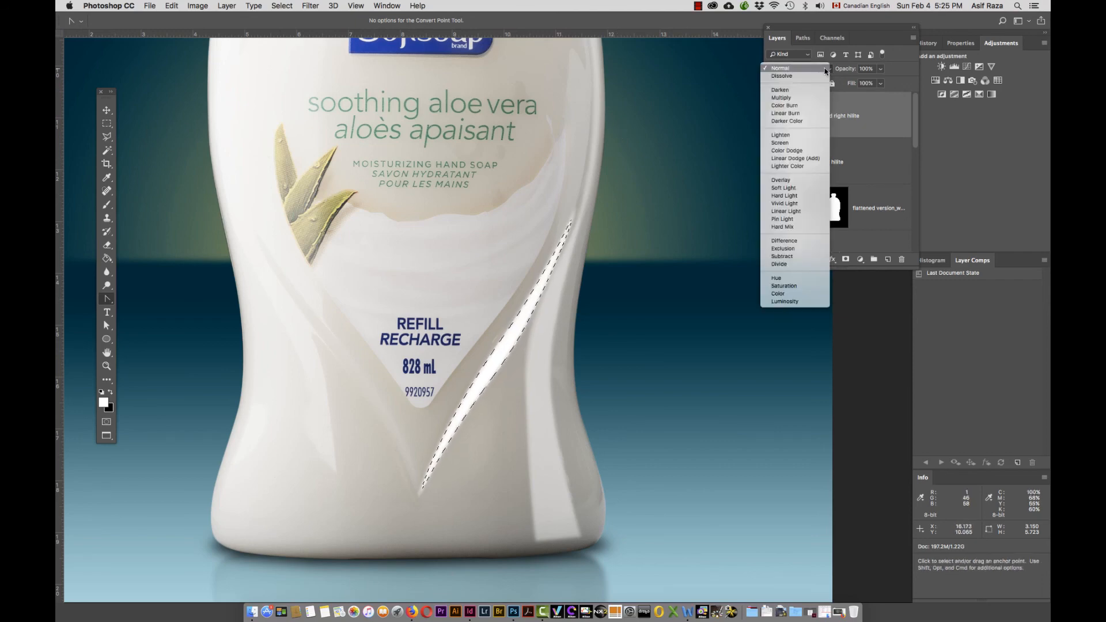
click(799, 144)
key(super+d)
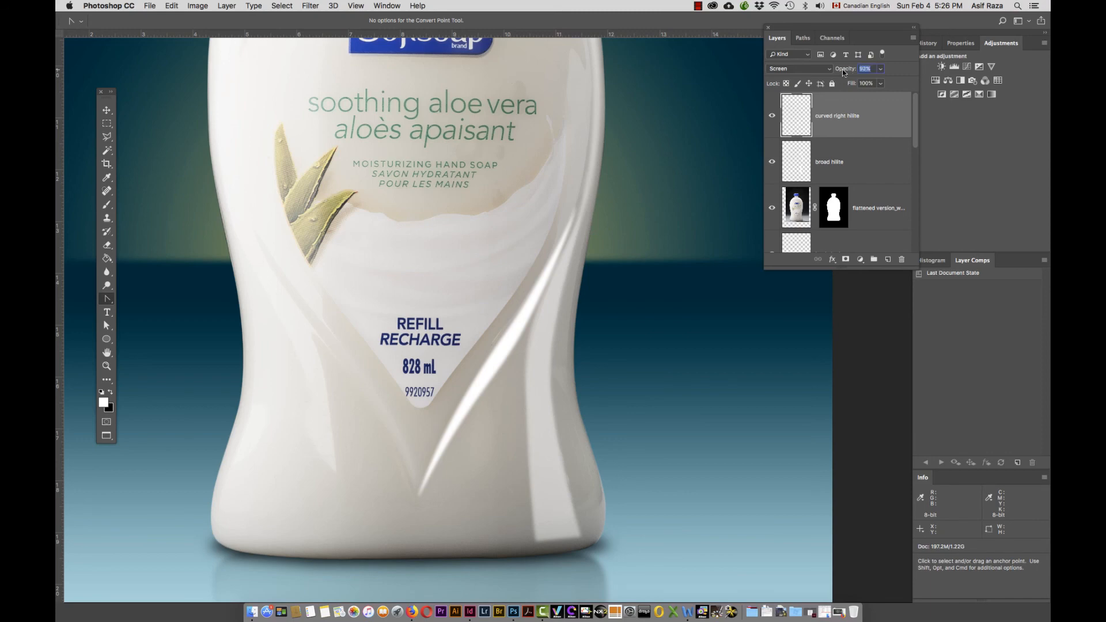
drag(842, 69, 825, 73)
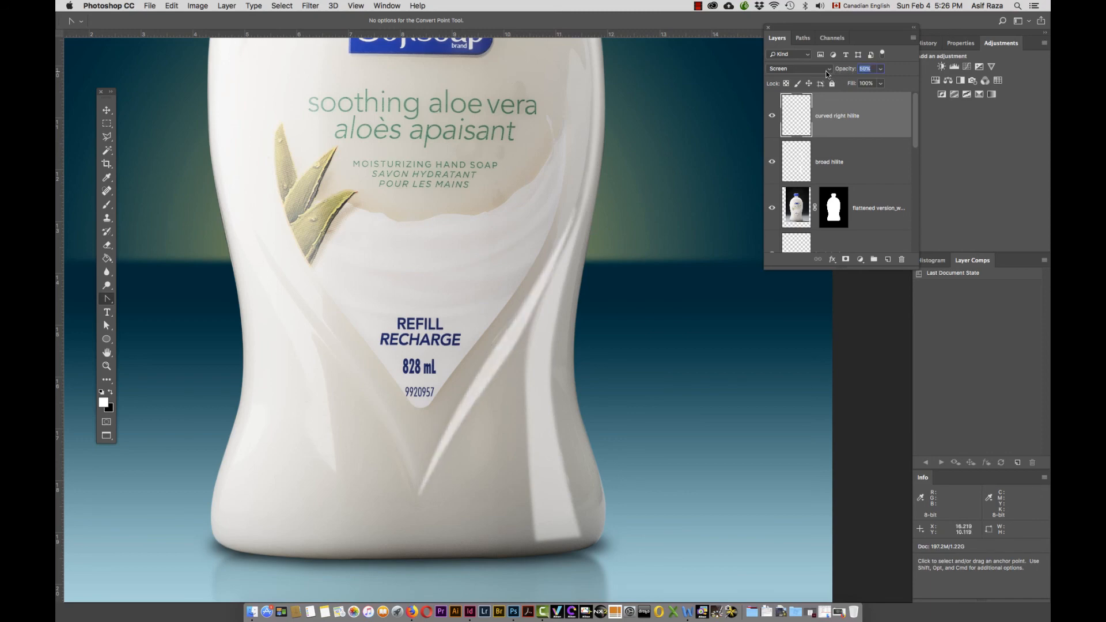
key(Return)
Step: Duplicate the curved hilite right path and flip the copy horizontally
click(803, 39)
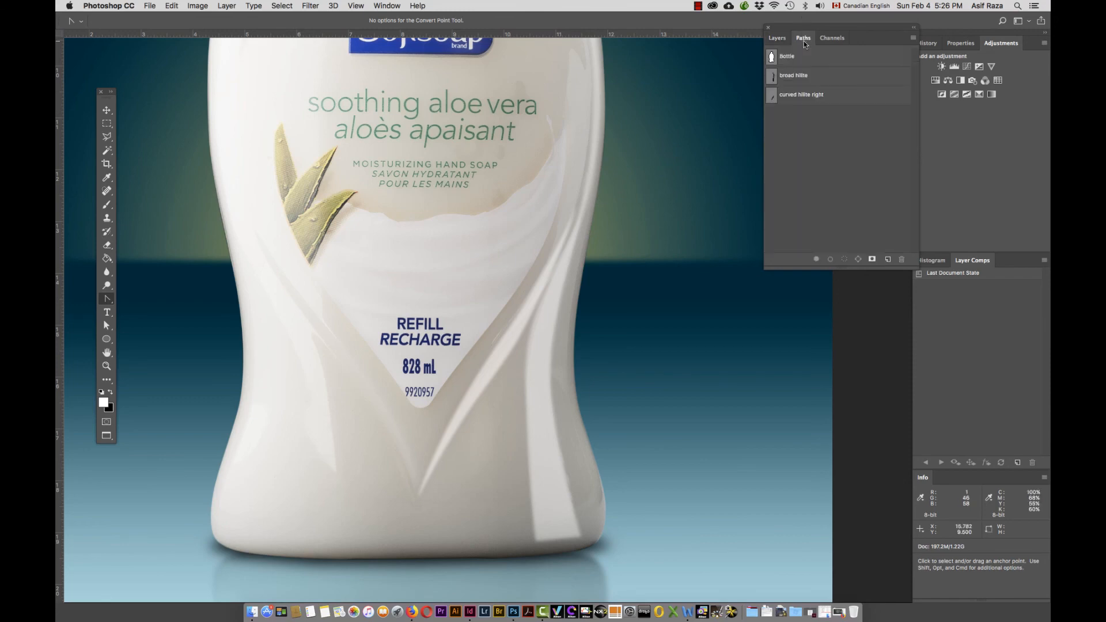
click(798, 98)
drag(779, 96, 887, 259)
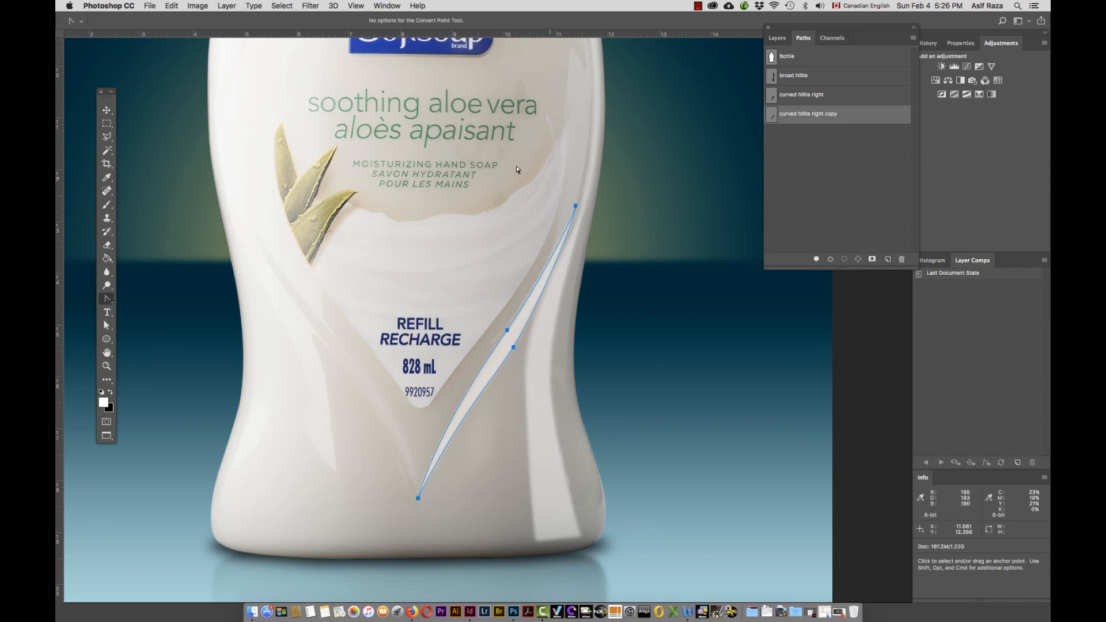
click(169, 6)
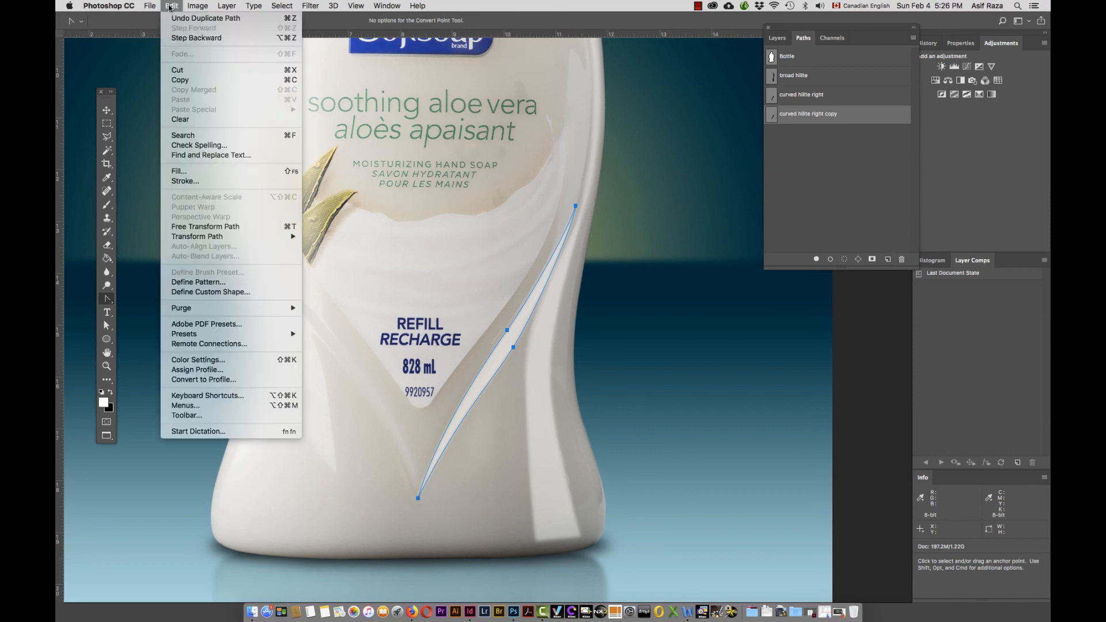
mouse_move(214, 240)
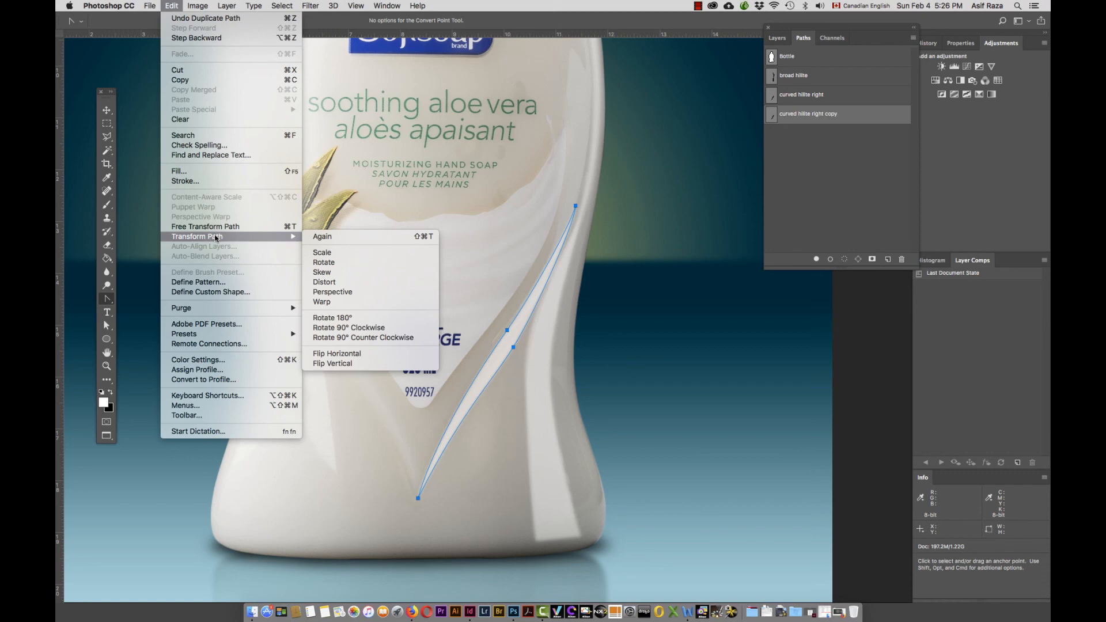
click(340, 358)
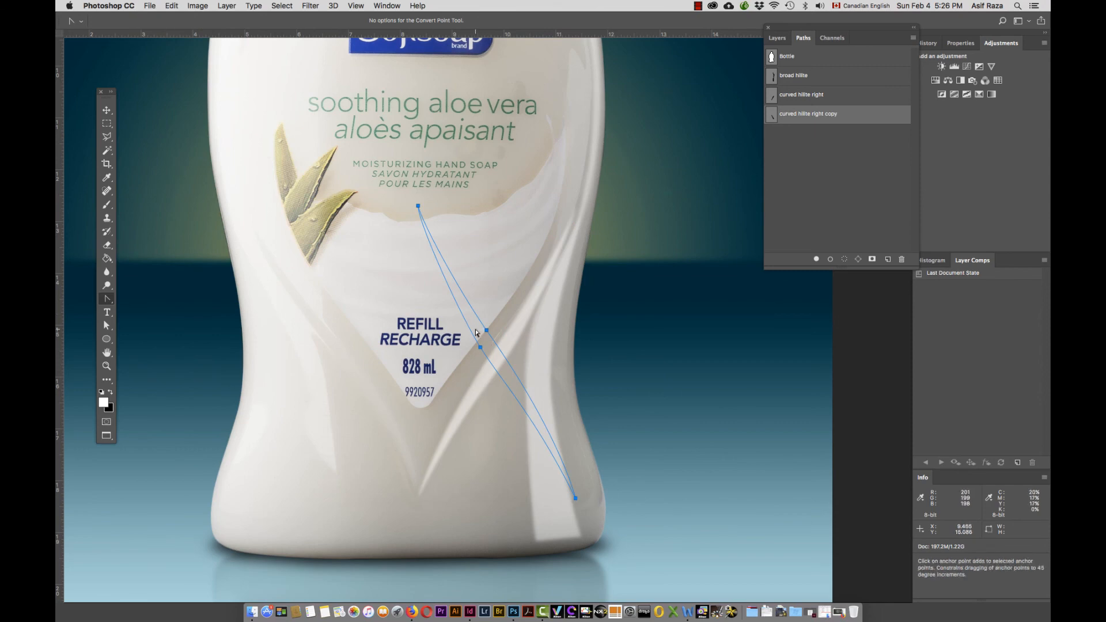
Step: Move the flipped curved highlight path onto the bottle's left side, mirroring the curved highlight on the right
key(a)
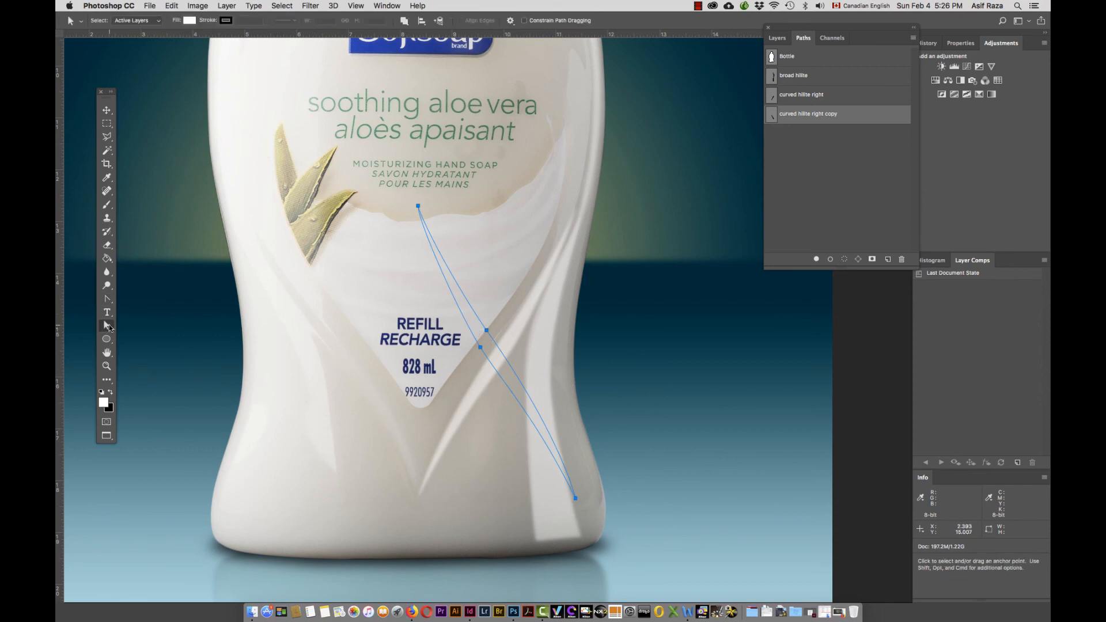
drag(110, 327, 138, 325)
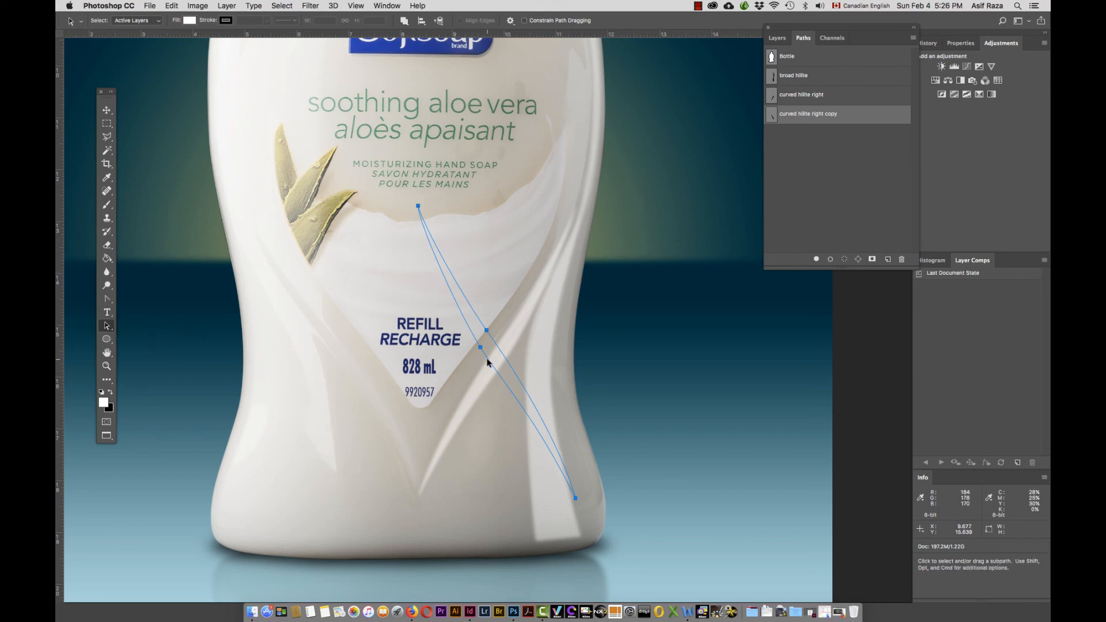
drag(488, 361, 332, 358)
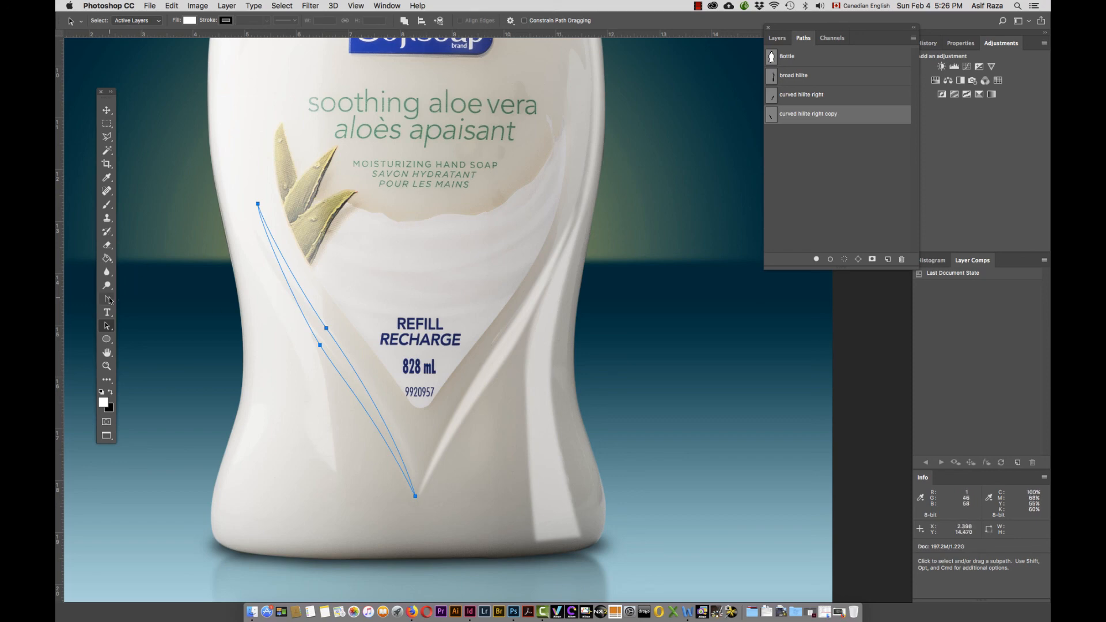
Step: Reshape the mirrored path by adjusting its middle and top anchors and lower curve handle to fit the bottle's left crease
click(108, 328)
click(156, 335)
click(244, 401)
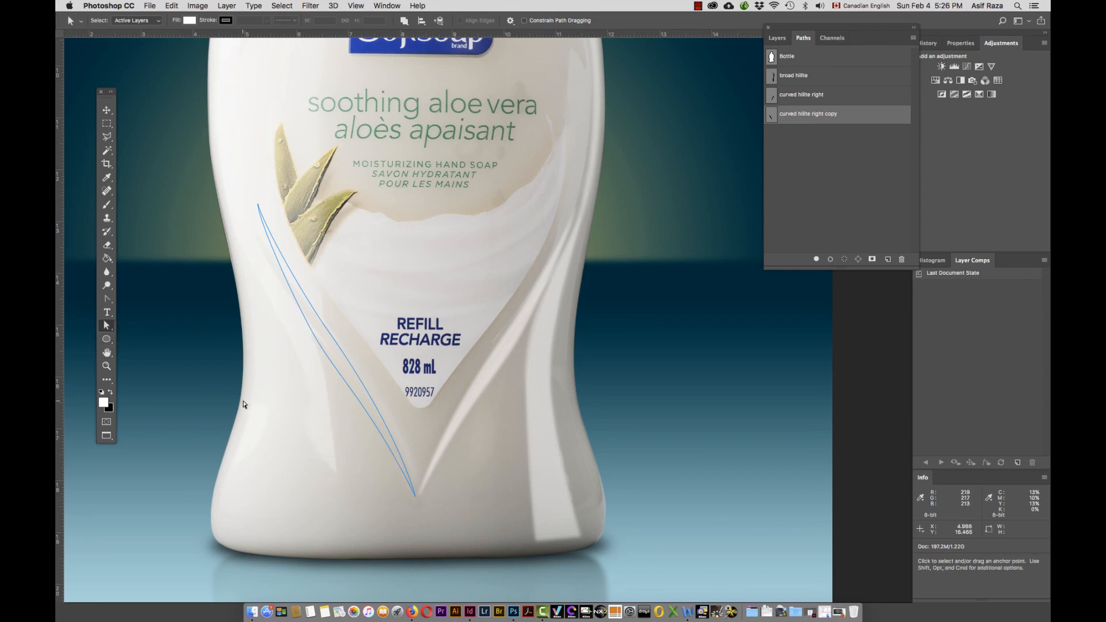
click(376, 431)
click(320, 345)
drag(322, 346, 325, 345)
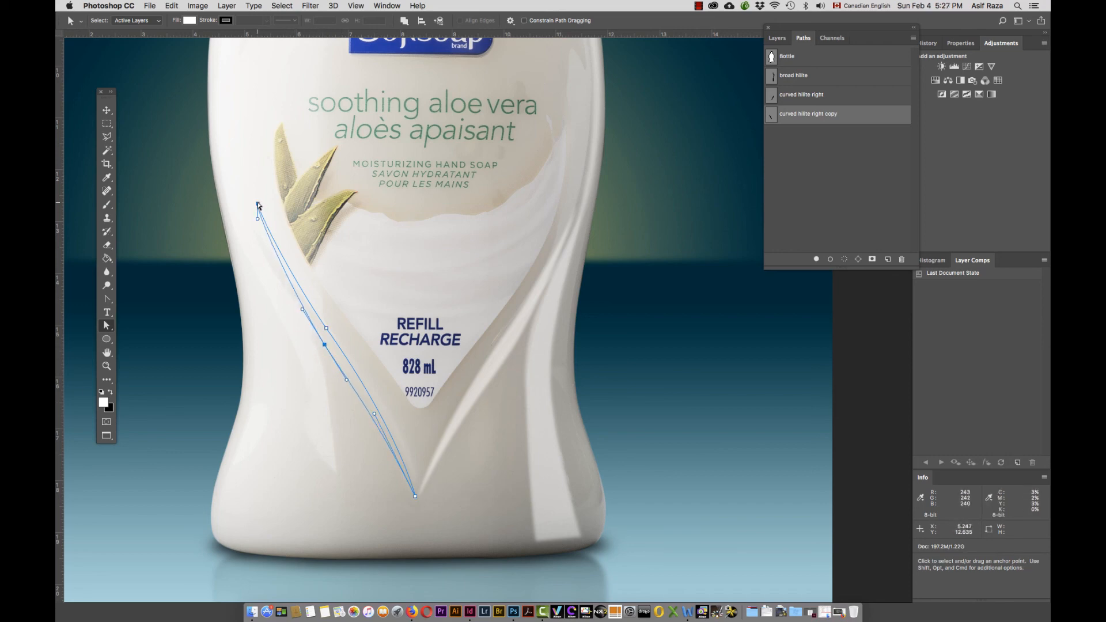
drag(258, 204, 257, 222)
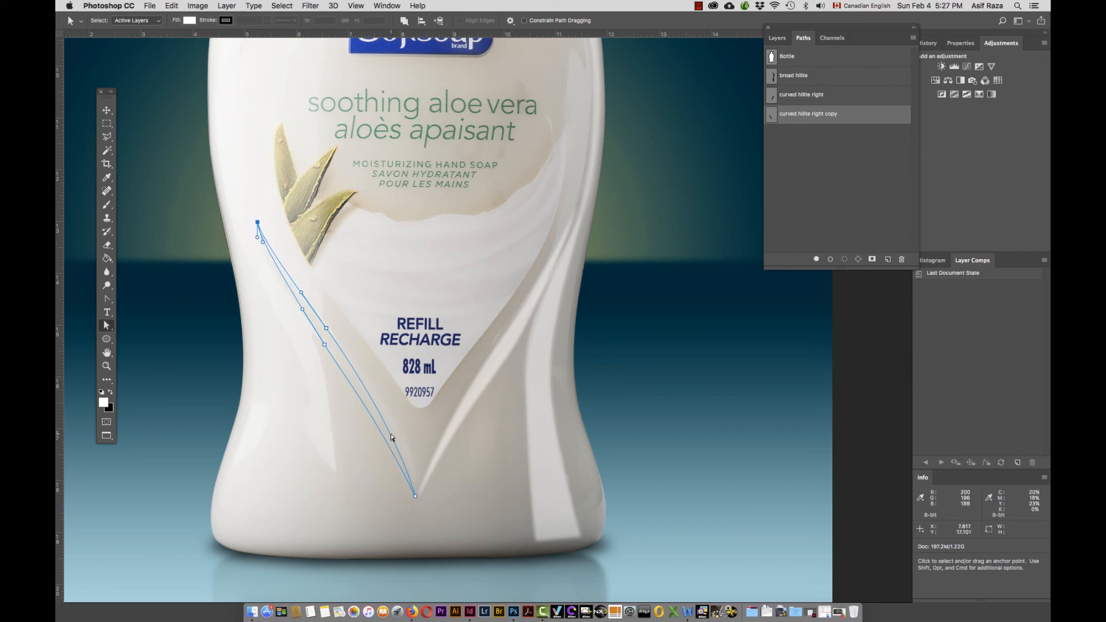
drag(391, 438, 406, 436)
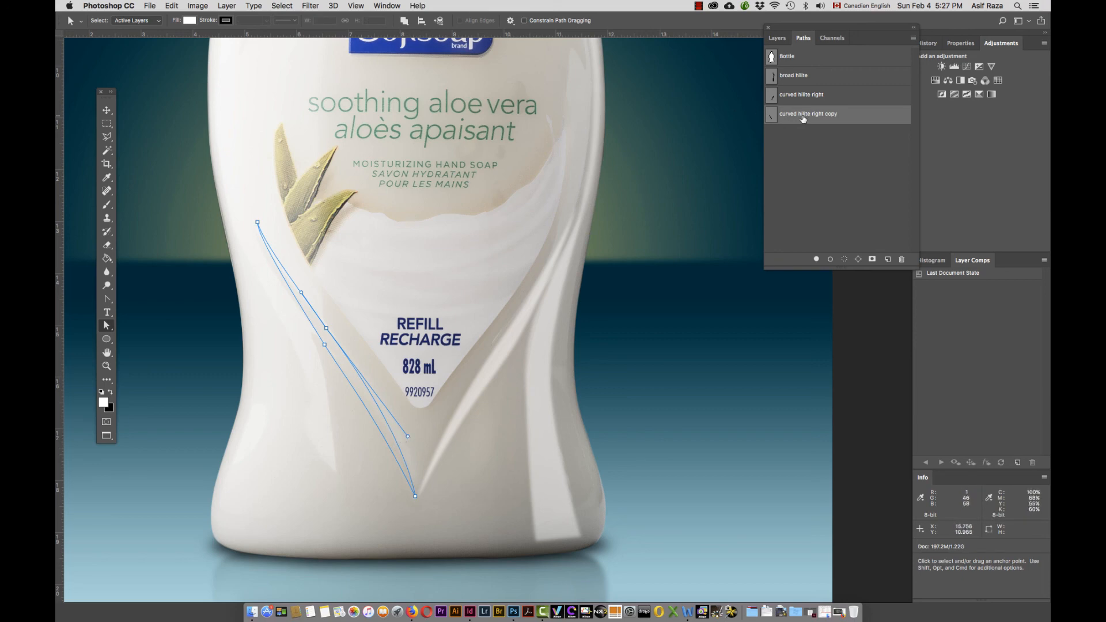
Step: Add a new layer above curved right hilite and name it "curved left hilite"
click(782, 41)
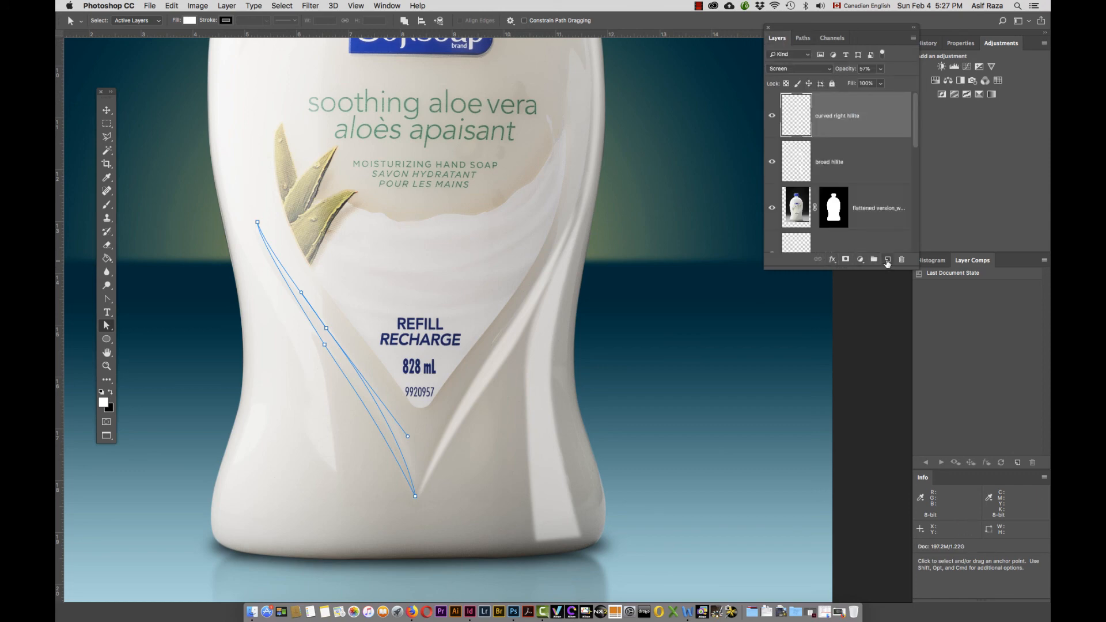
click(887, 260)
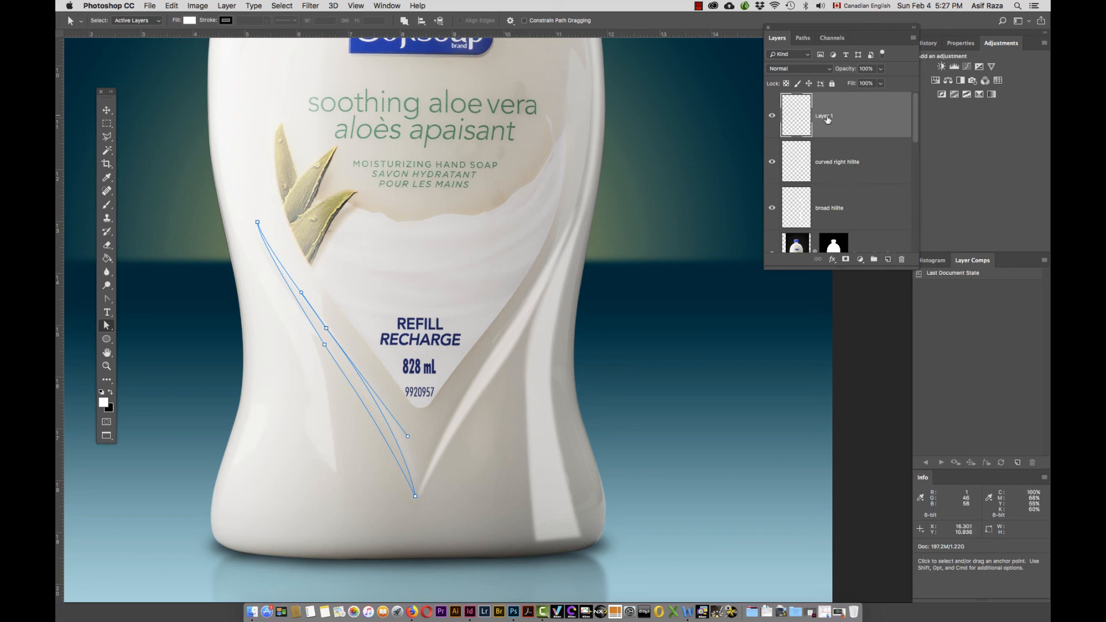
text(c)
text(urved left hilite)
key(Return)
Step: Make a new anti-aliased selection from the mirrored path and fill it with white on the curved left hilite layer
right_click(325, 339)
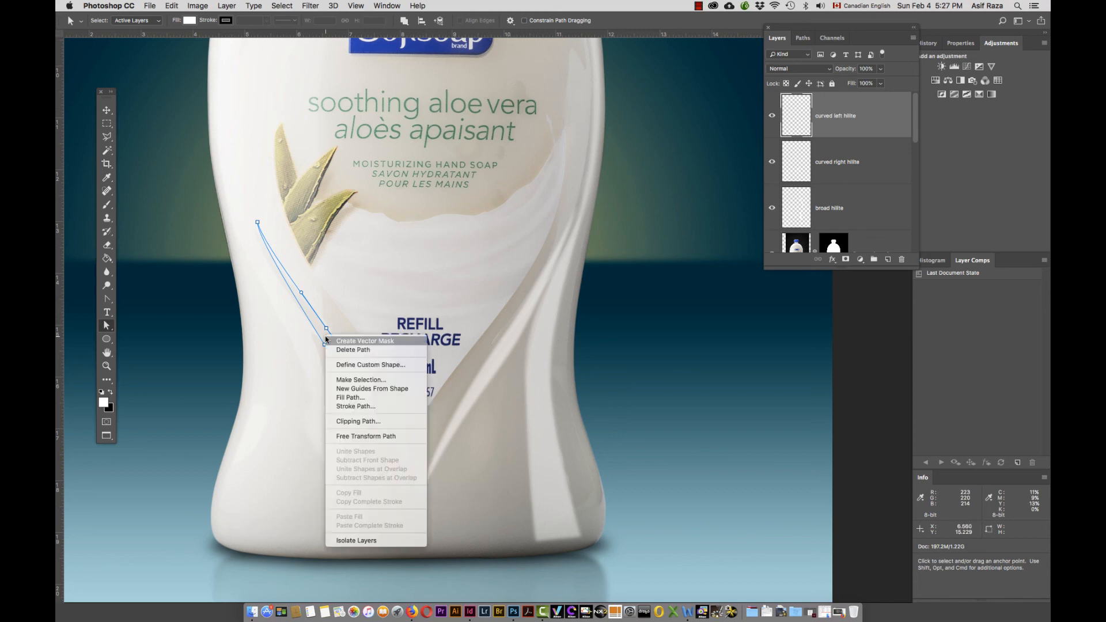
click(360, 380)
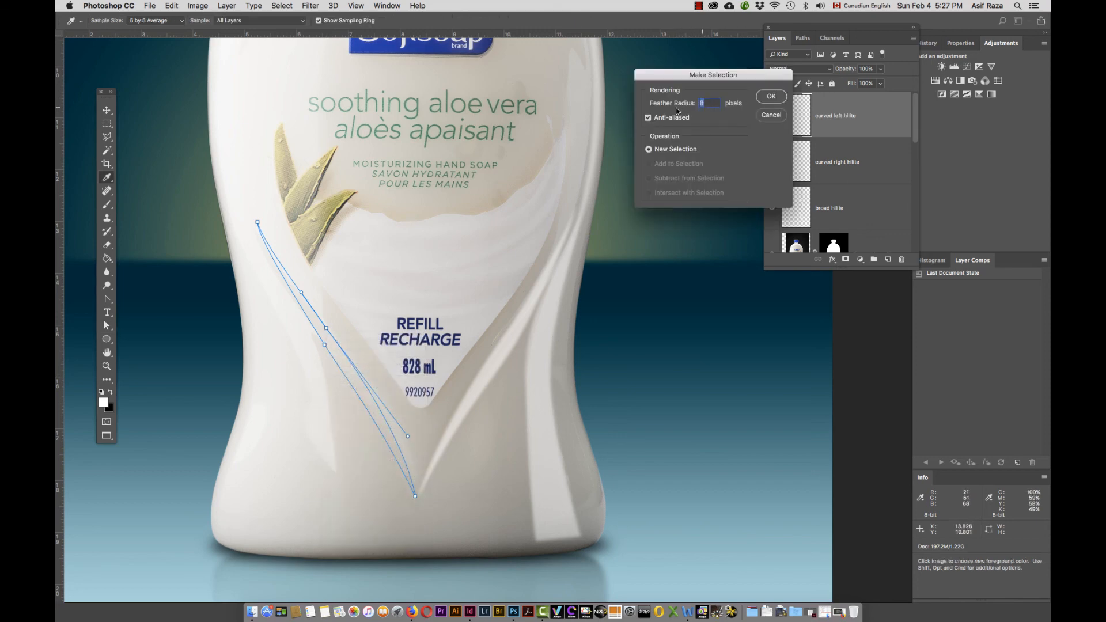
click(770, 97)
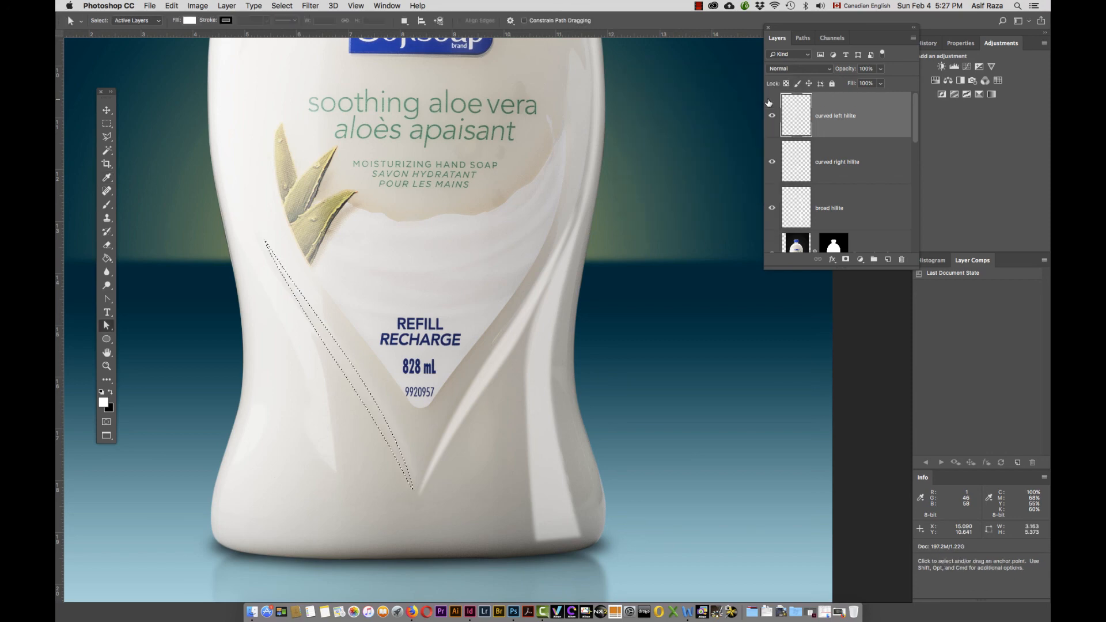
click(108, 258)
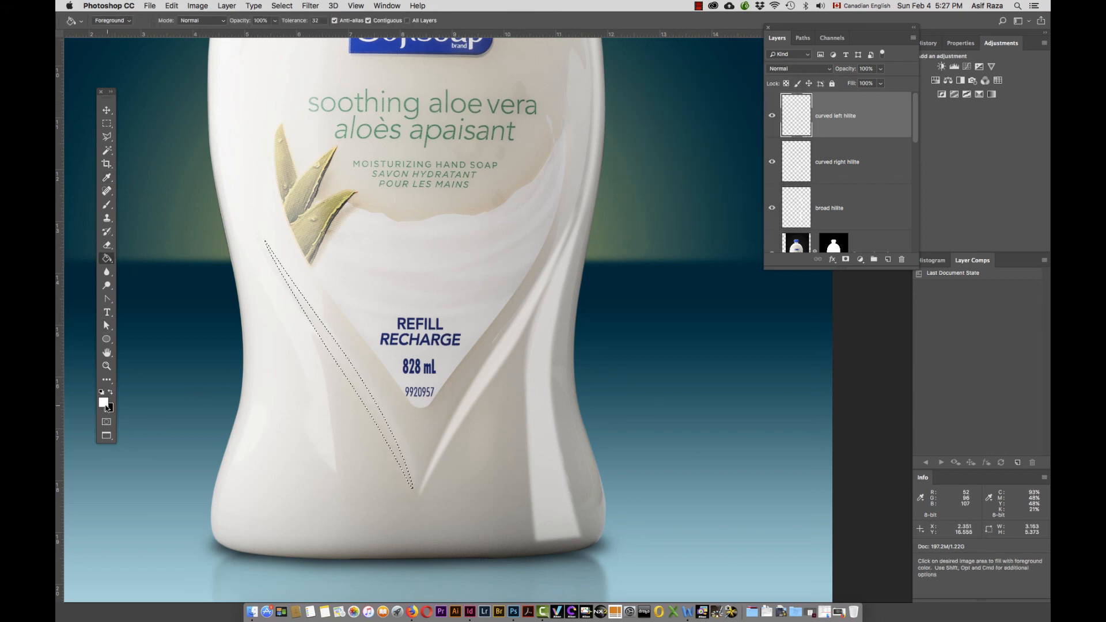
click(337, 369)
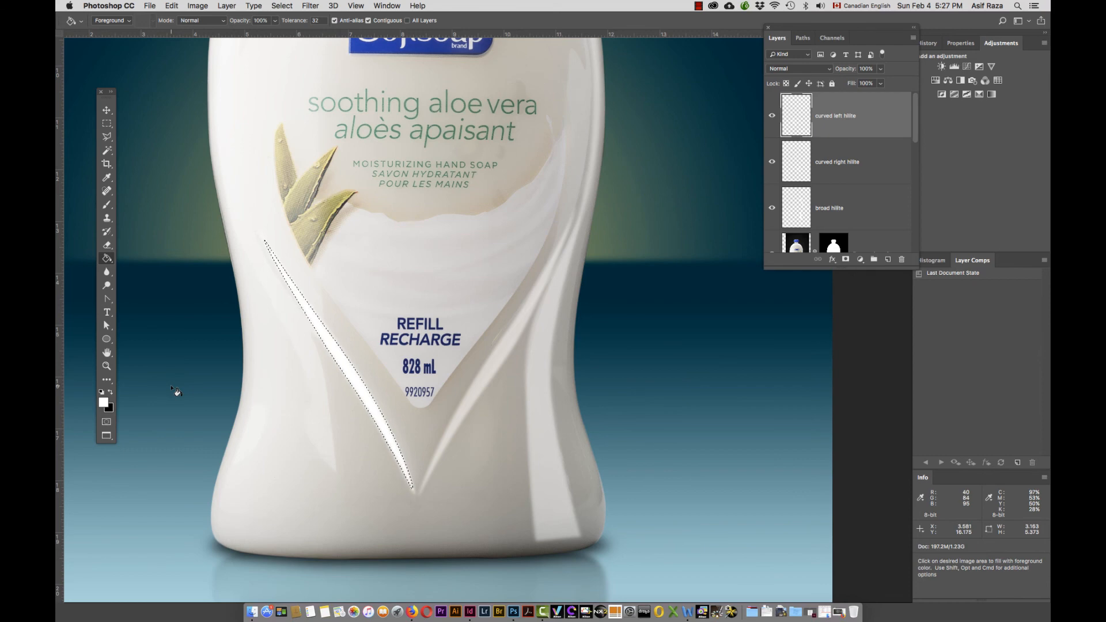
Step: Deselect, set the curved left hilite layer to Screen blend mode, and lower its opacity to 48%
key(super+d)
click(805, 69)
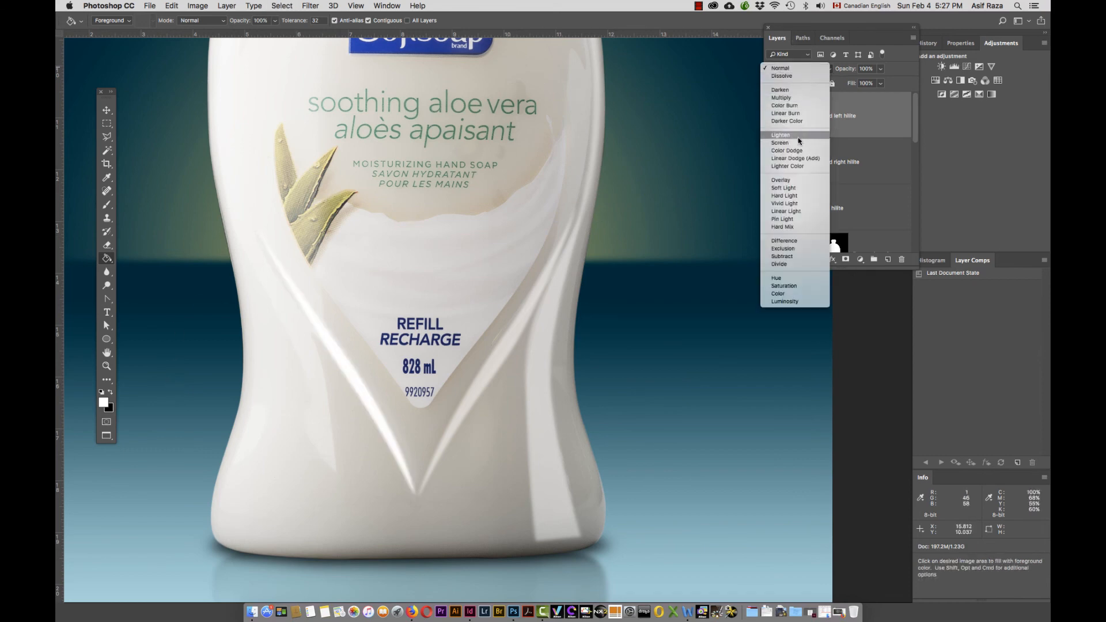
click(780, 143)
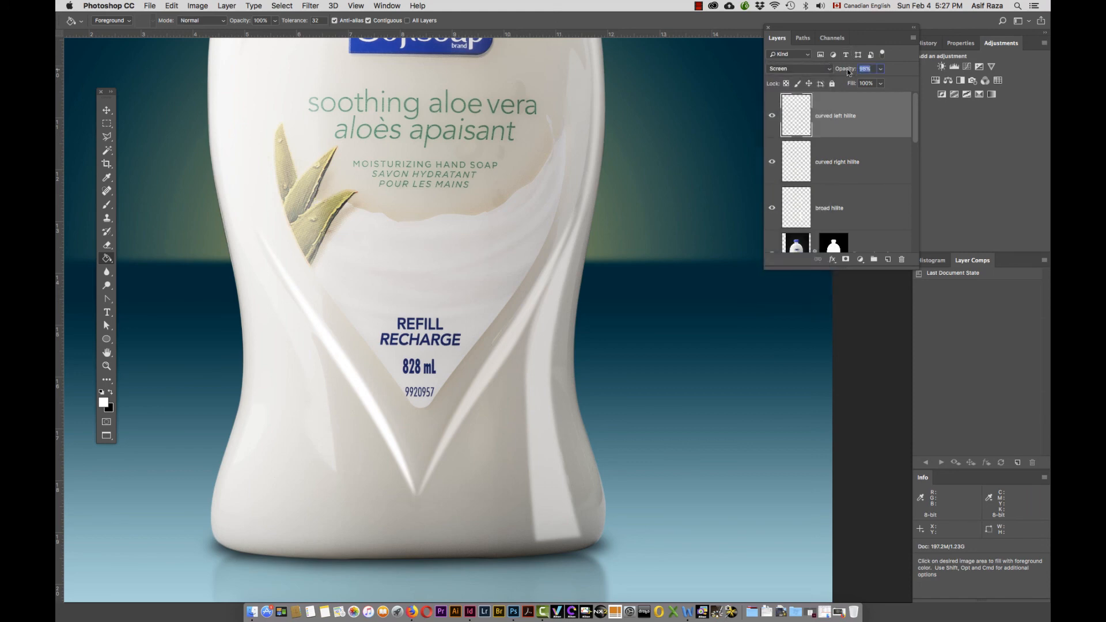
drag(847, 72, 820, 70)
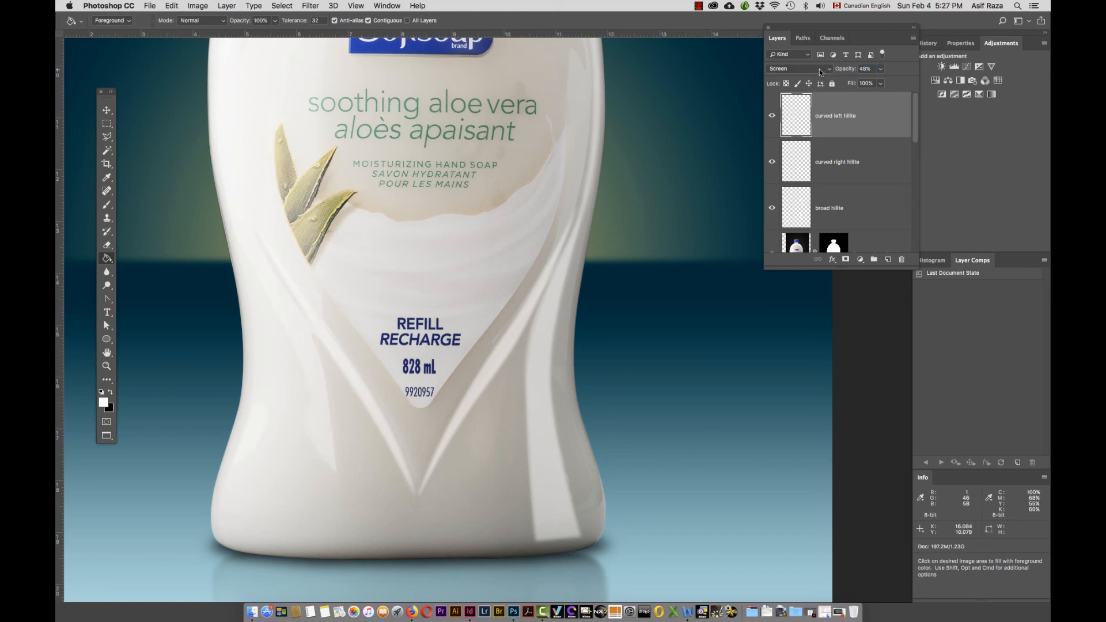
Step: Lower the curved right hilite layer's opacity to 36%
key(super+0)
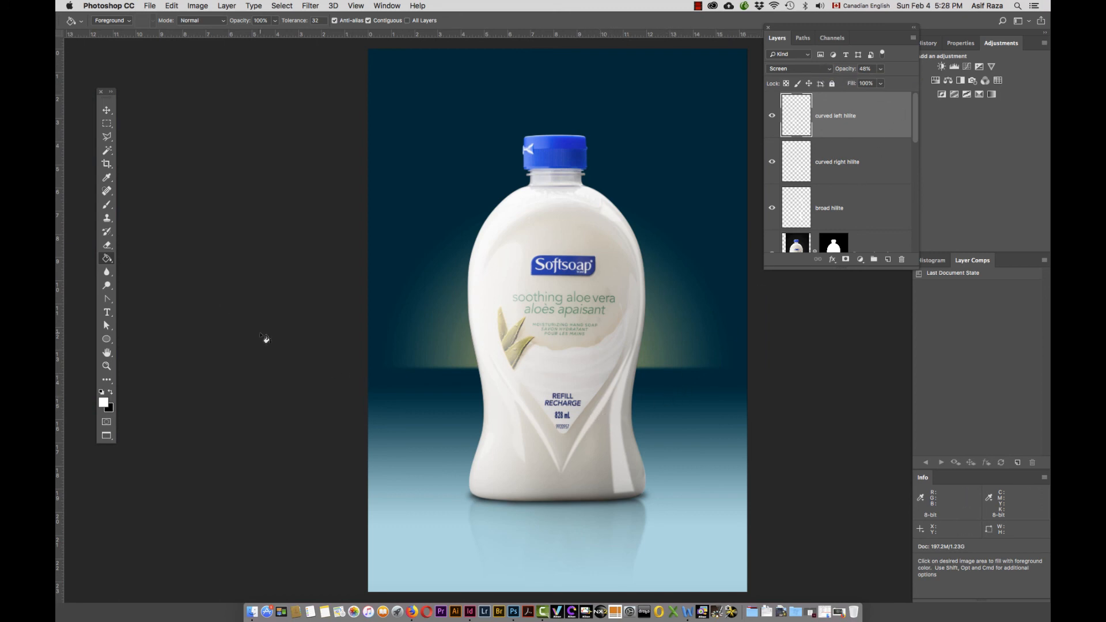
click(106, 110)
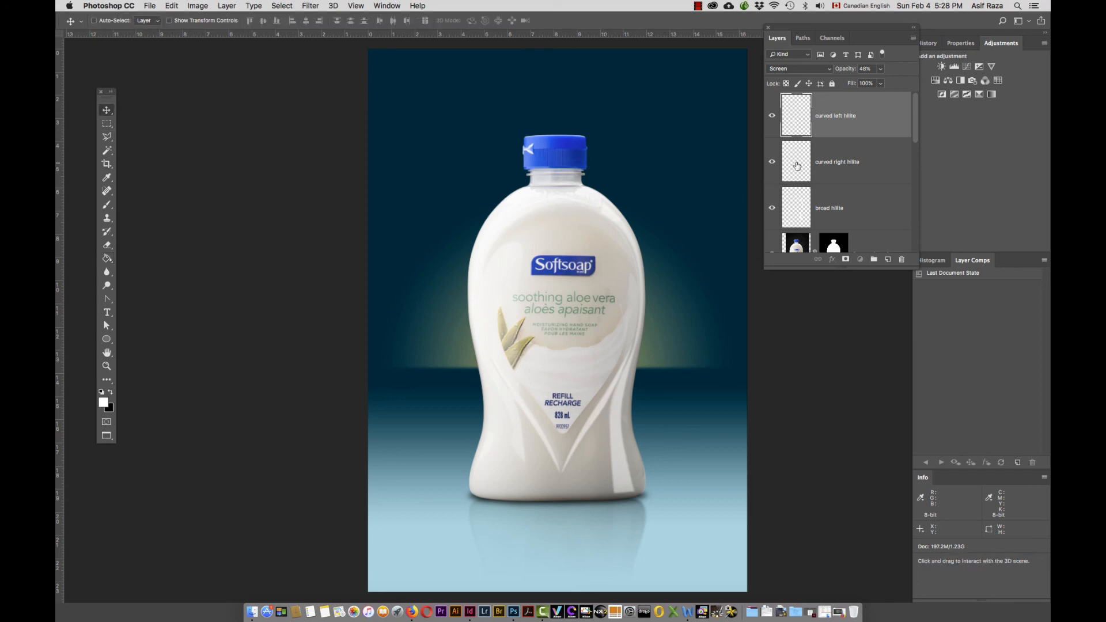
click(858, 162)
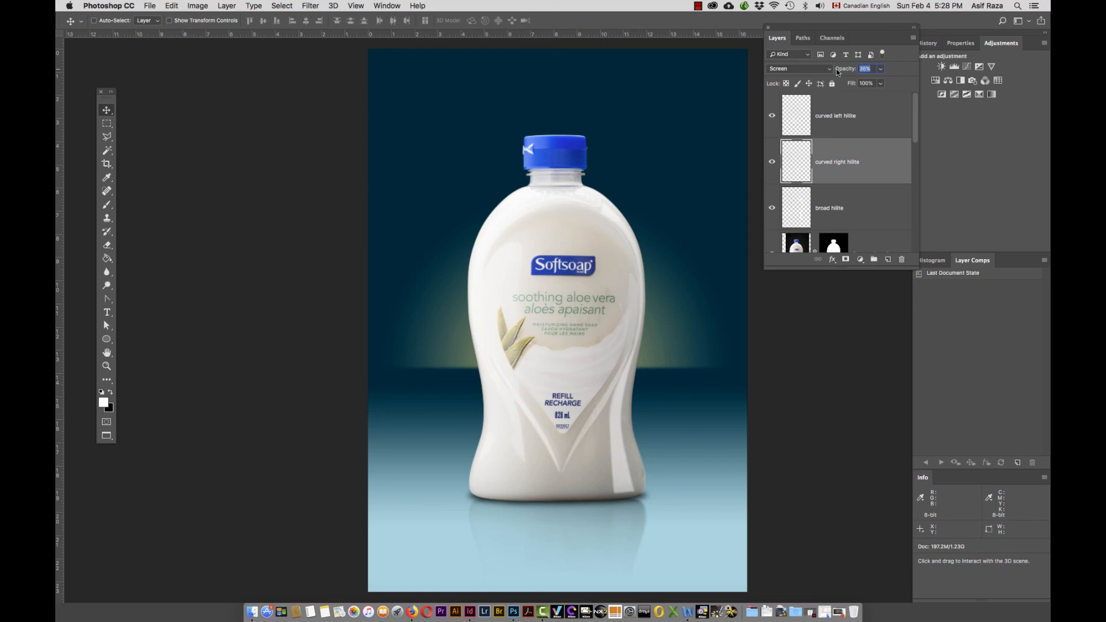
drag(838, 72, 828, 73)
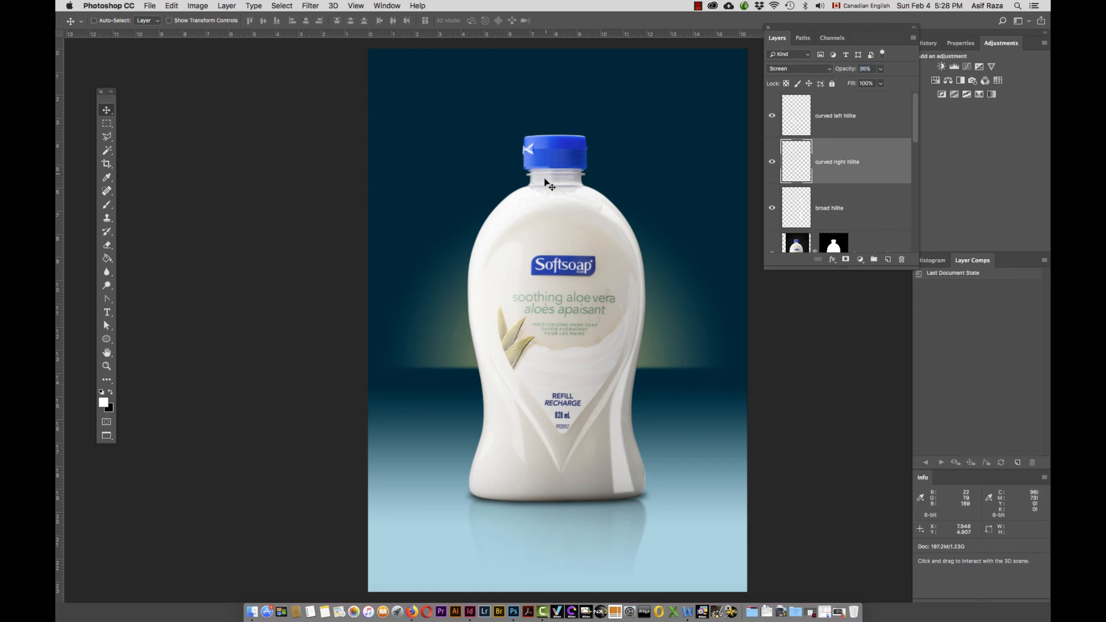
Step: Add a new layer at the top of the layer stack and name it "top dark shadow"
key(z)
click(582, 226)
click(558, 231)
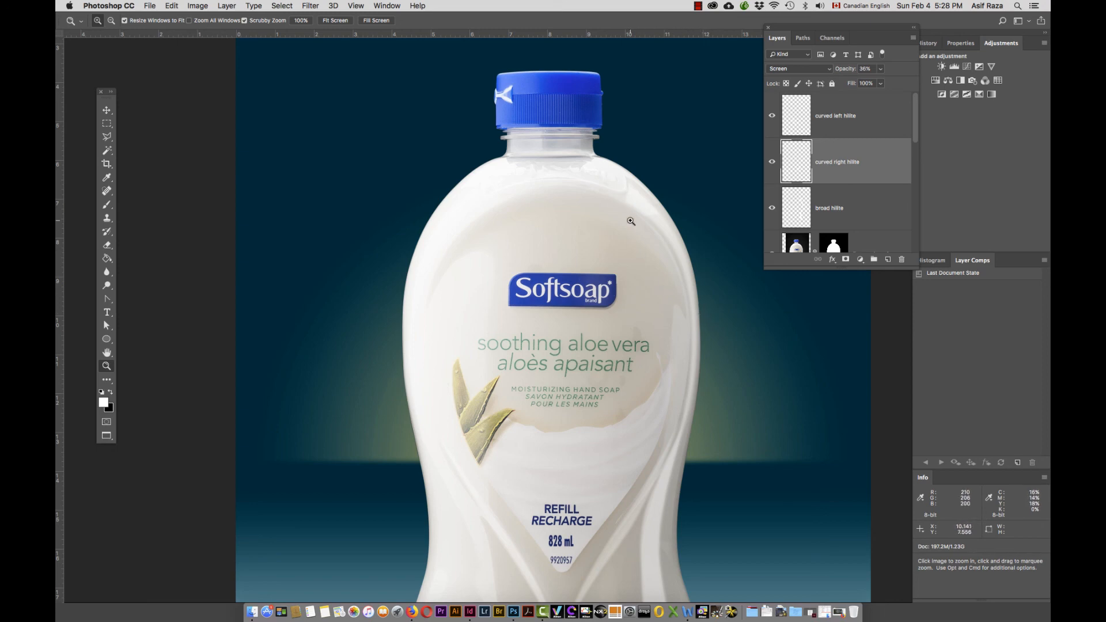
key(alt+shift+super+n)
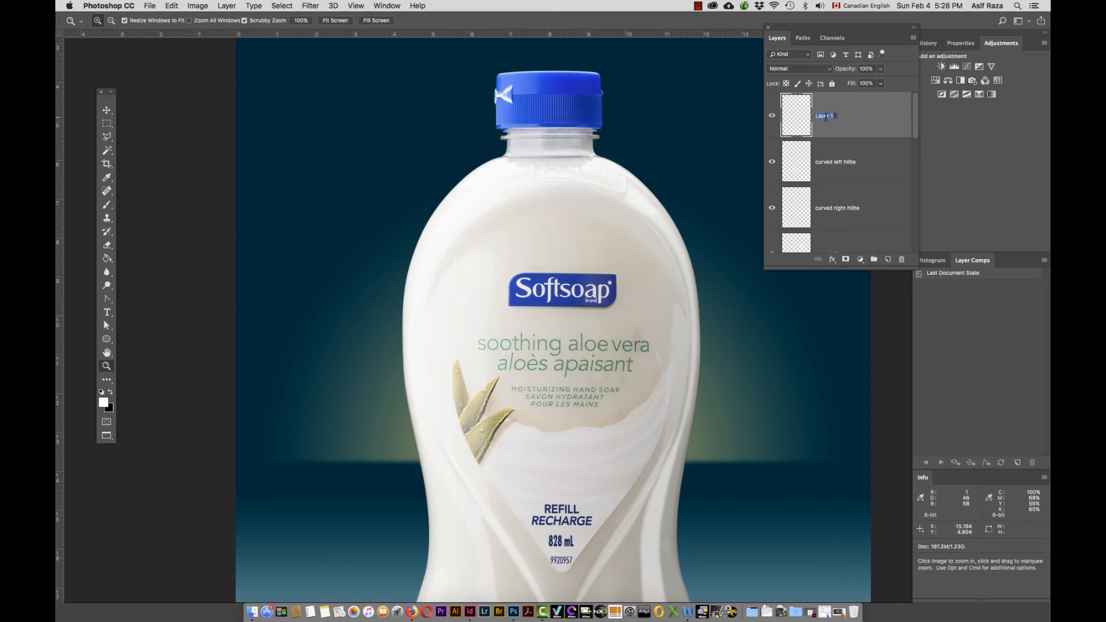
text(top dark shadow)
key(Return)
Step: Draw a closed crescent-shaped path with the Pen tool across the bottle's shoulders, arching above the Softsoap logo
key(p)
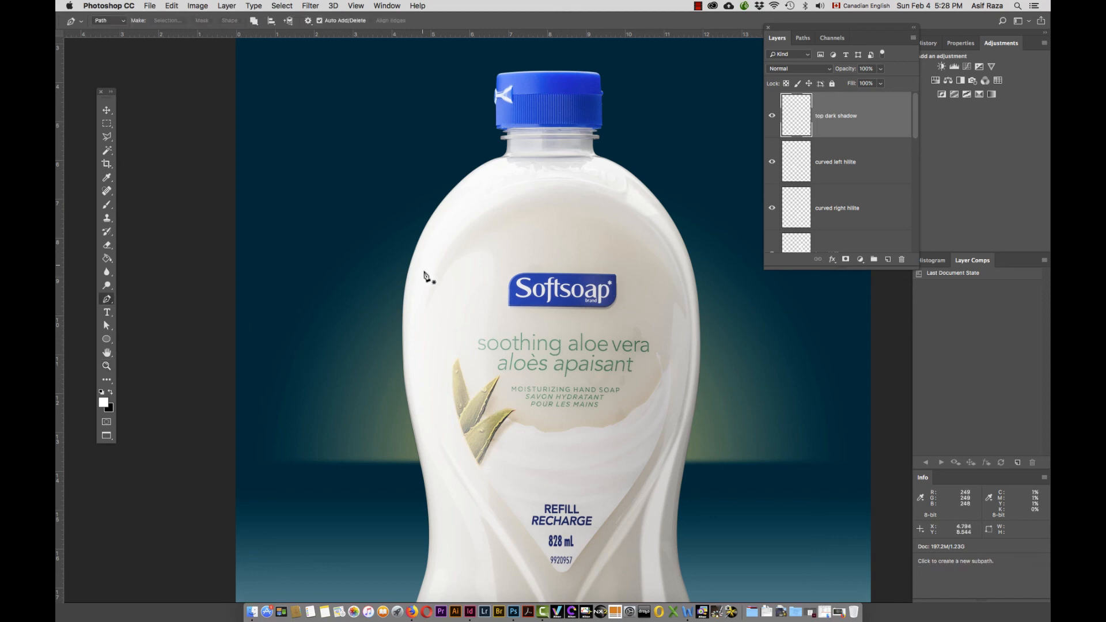
click(428, 306)
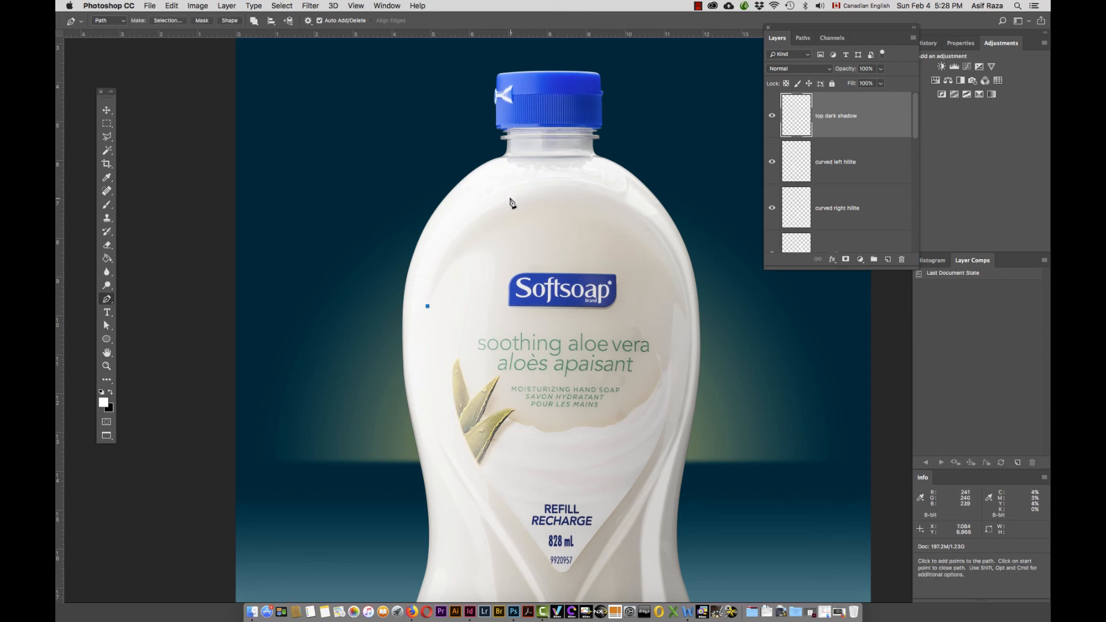
drag(508, 199, 591, 171)
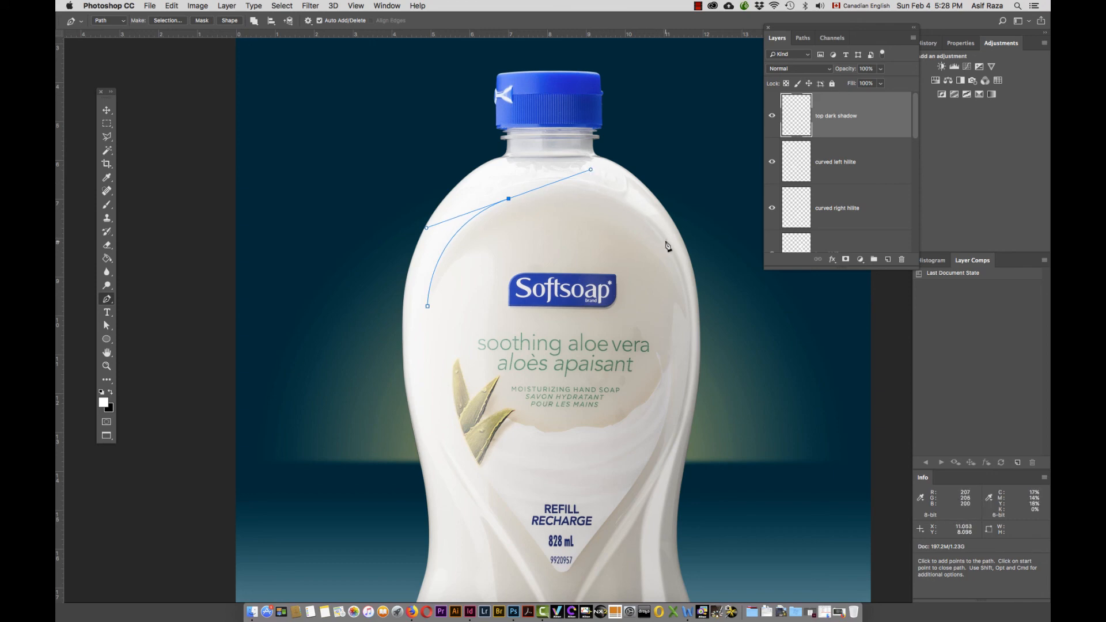
drag(666, 241, 675, 254)
mouse_move(686, 317)
mouse_down()
mouse_move(685, 327)
mouse_move(679, 305)
mouse_up()
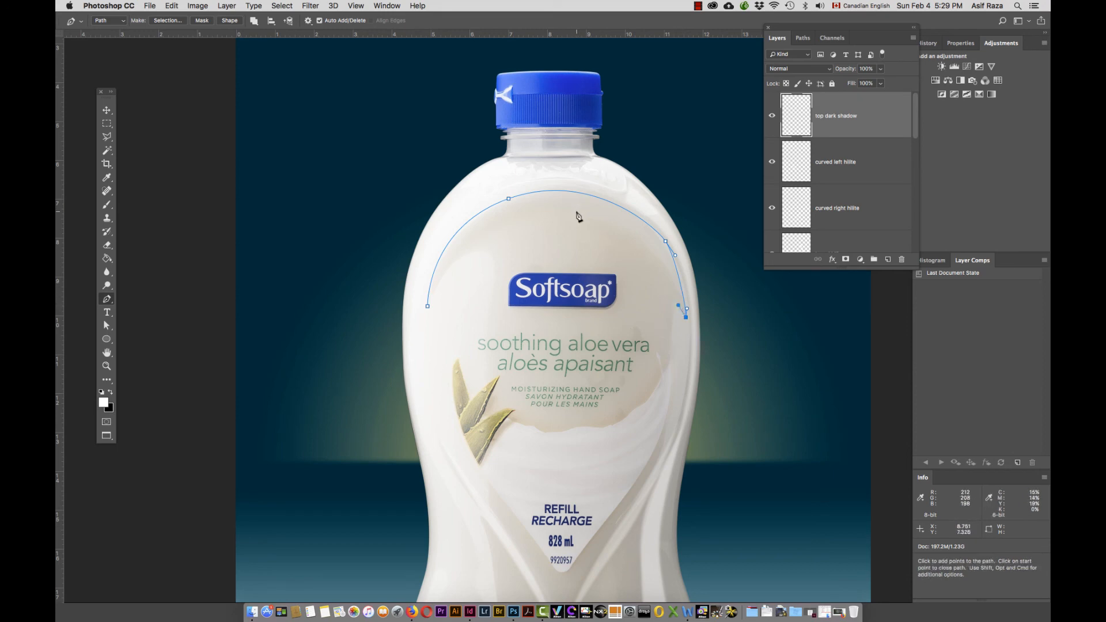
drag(558, 209, 467, 217)
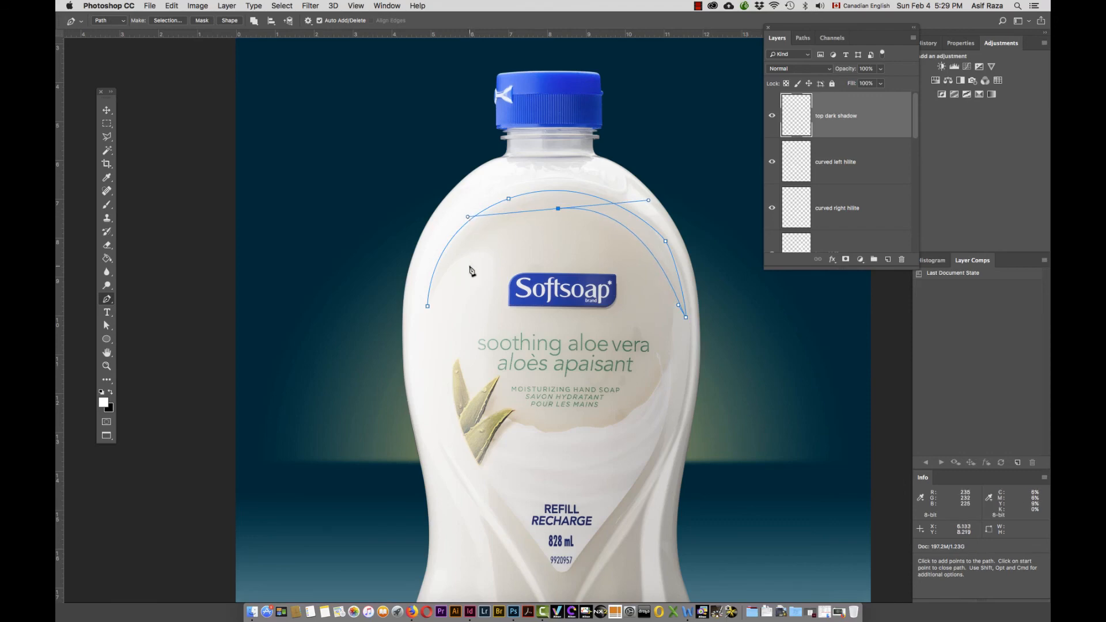
click(428, 309)
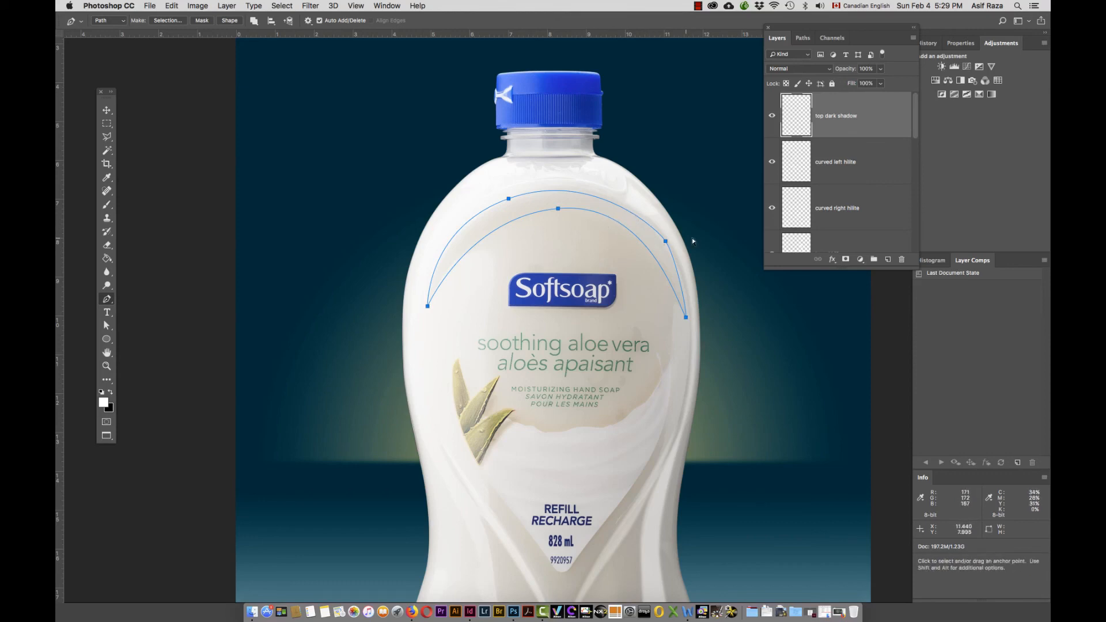
Step: Refine the crescent path by adjusting its right shoulder anchor, inner middle anchor and upper-left curve handle to follow the bottle's shoulders
super+click(668, 241)
drag(655, 229, 642, 212)
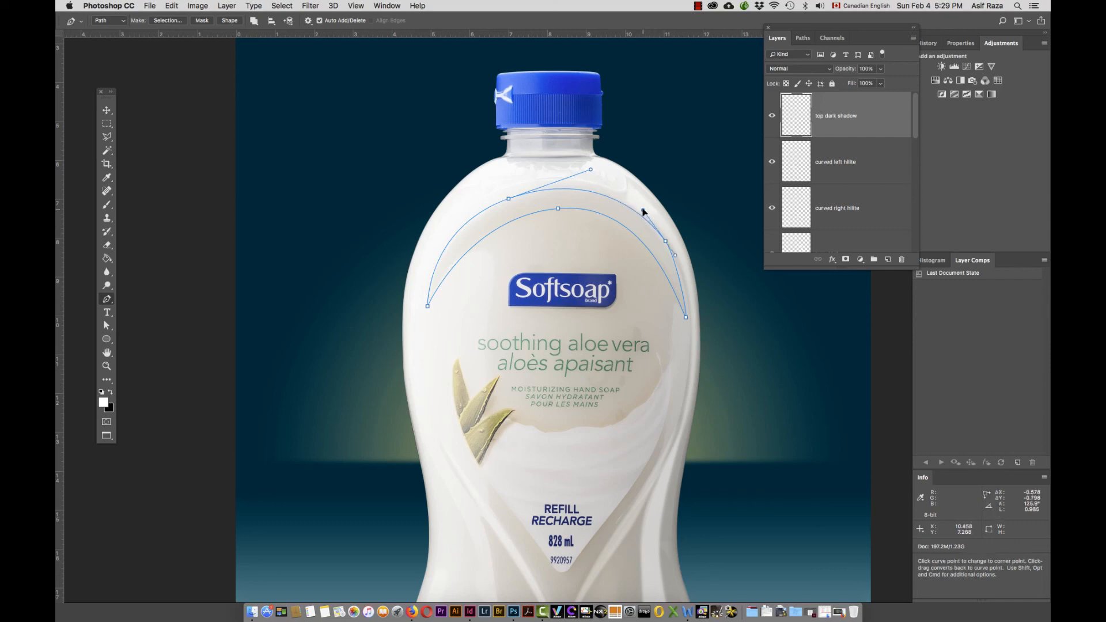
super+click(476, 216)
alt+drag(427, 228, 434, 228)
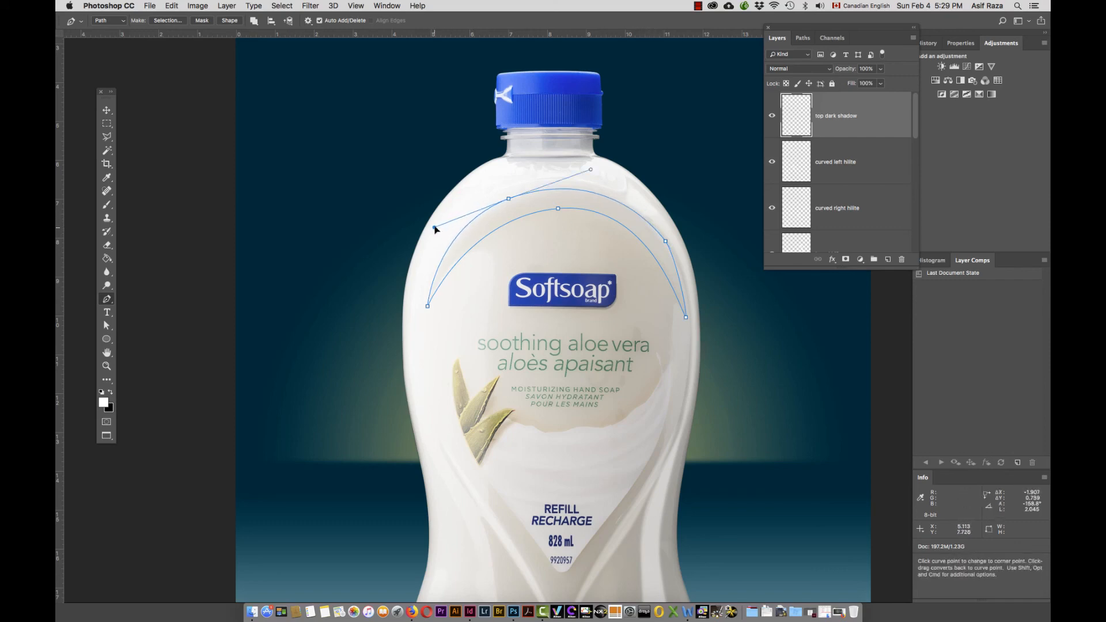
super+click(554, 209)
drag(555, 211, 551, 212)
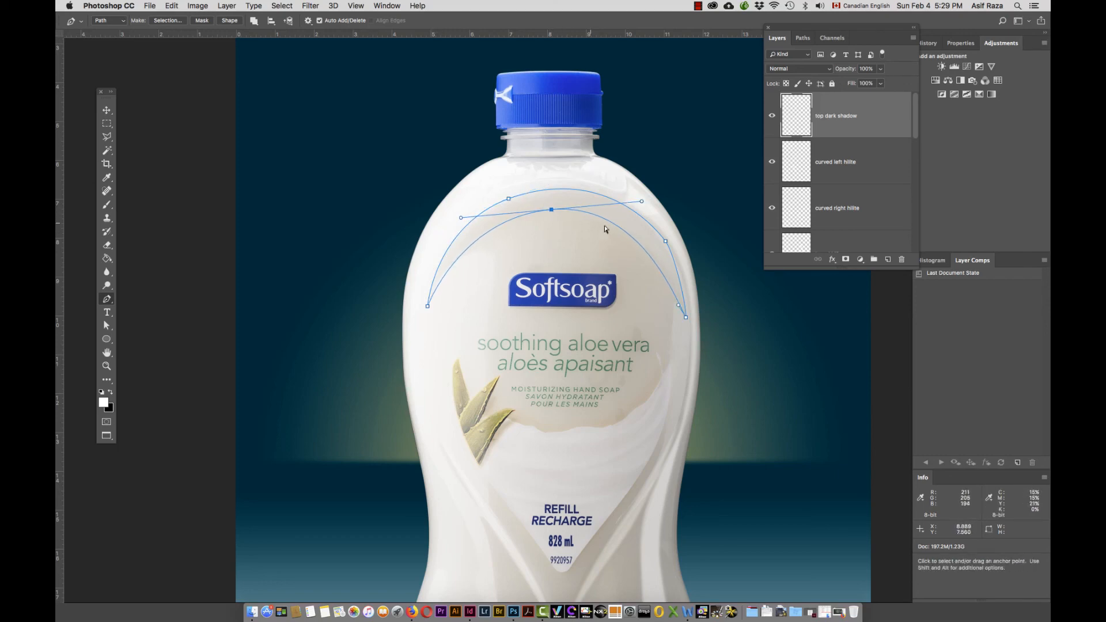
click(661, 242)
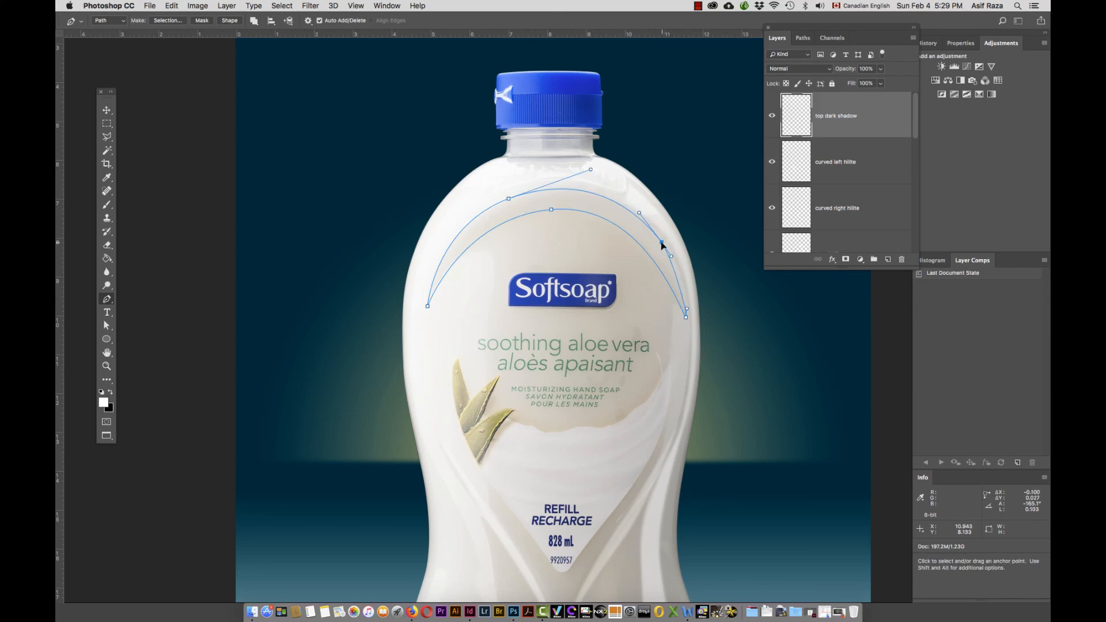
drag(662, 243, 677, 265)
drag(686, 318, 687, 309)
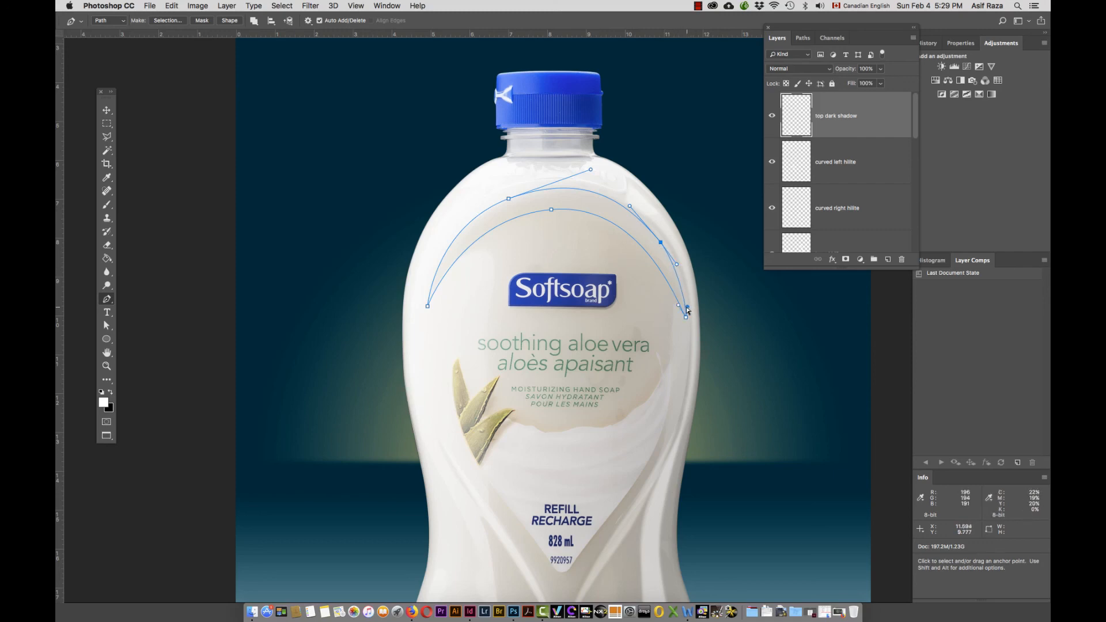
click(463, 234)
drag(435, 227, 440, 227)
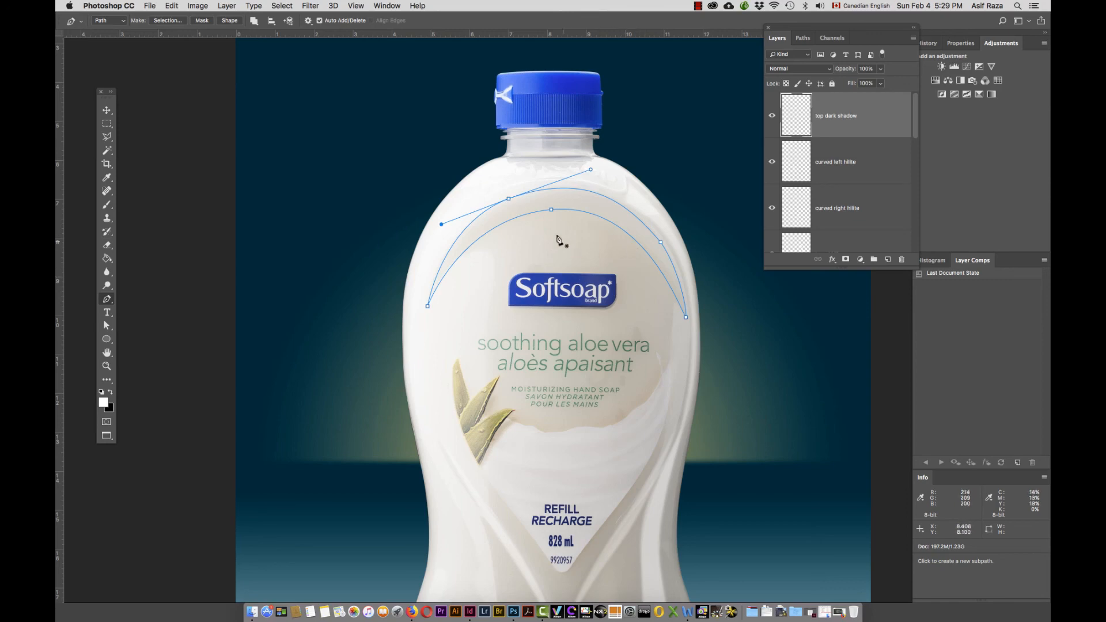
Step: Save the crescent work path under the name "to shadow"
click(803, 39)
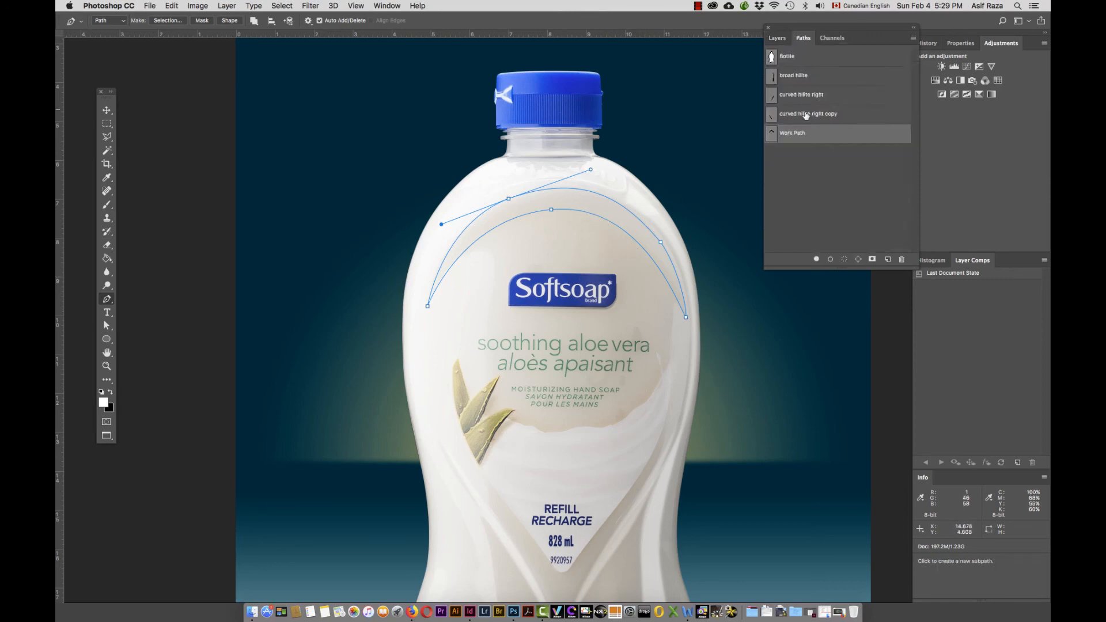
double_click(794, 134)
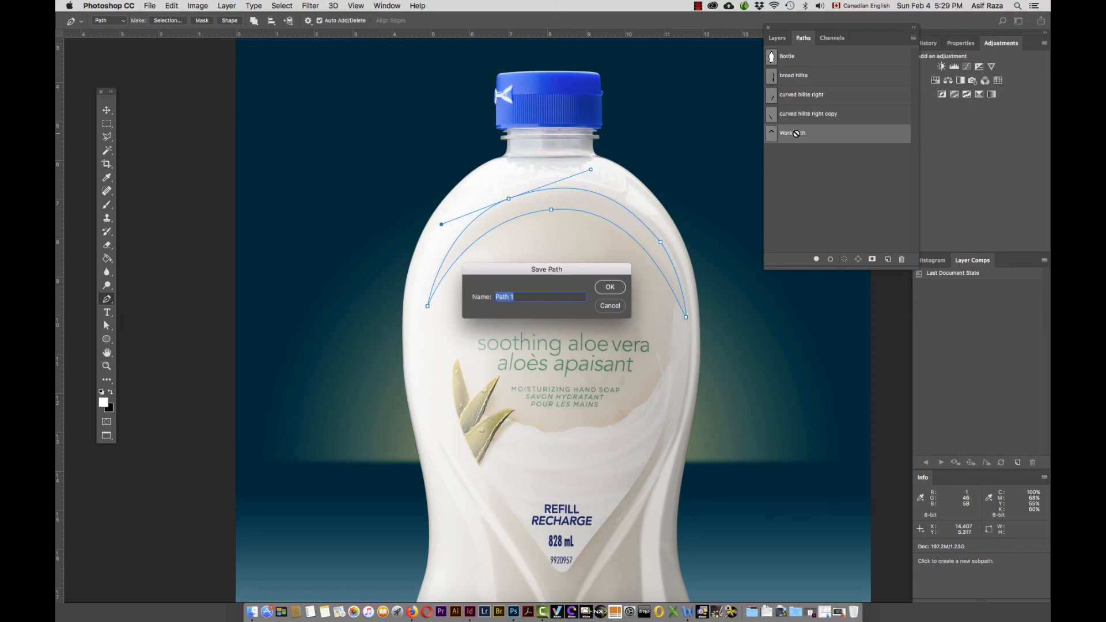
text(to shadow)
key(Return)
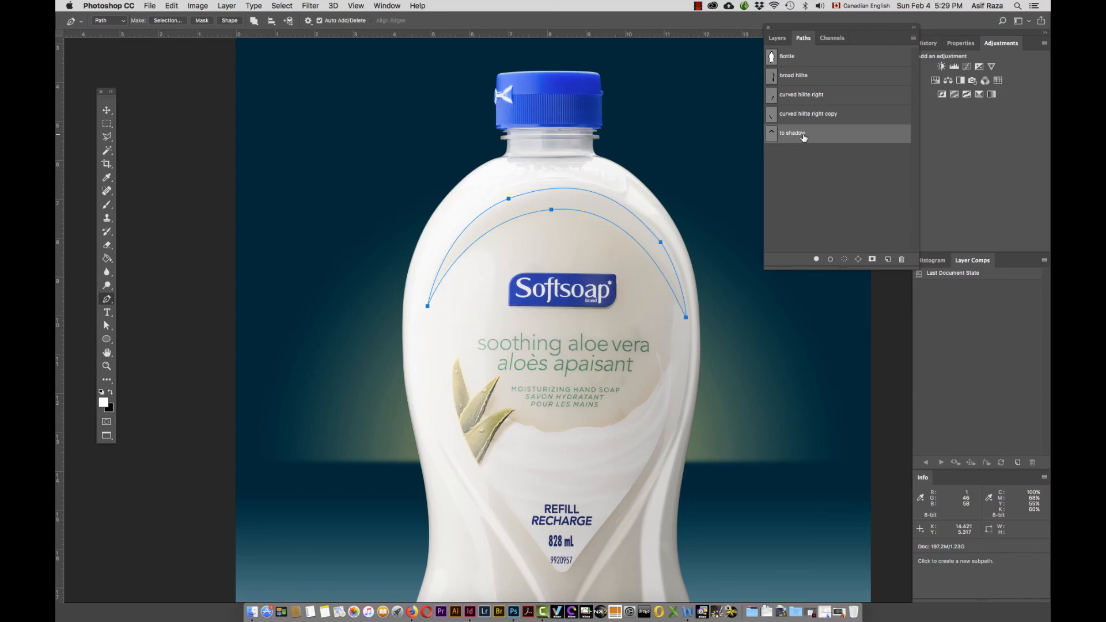
click(778, 38)
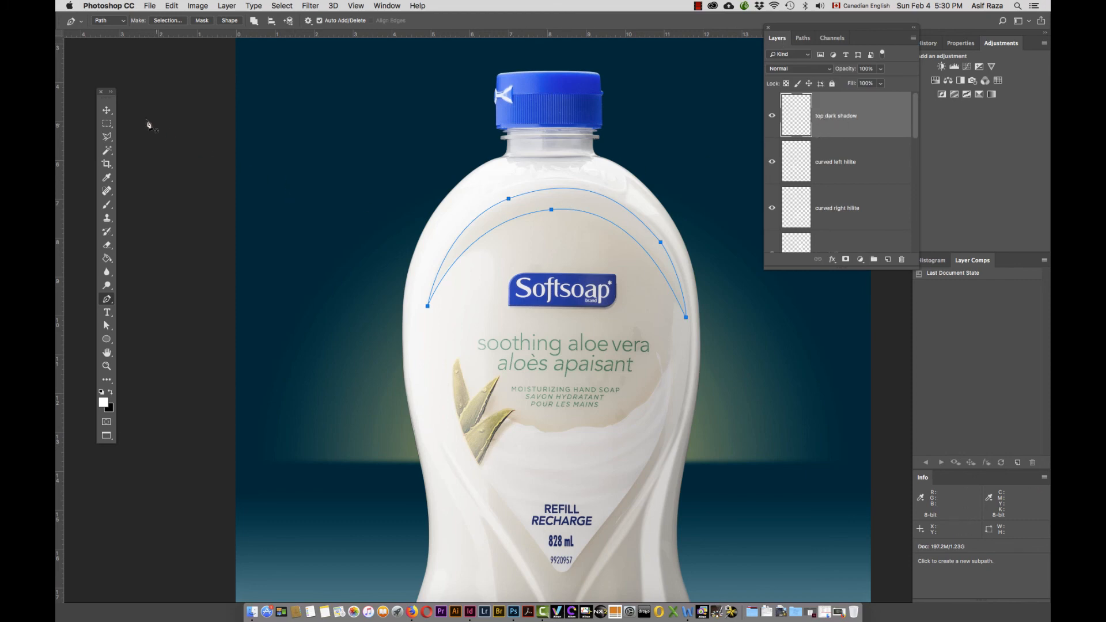
click(106, 110)
right_click(546, 199)
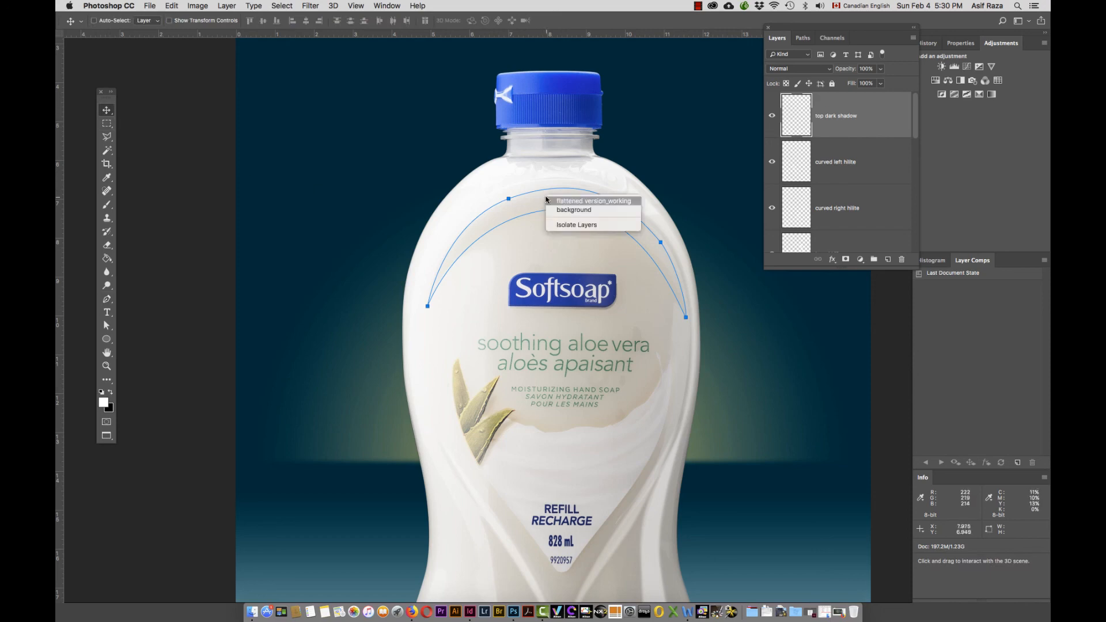
click(525, 202)
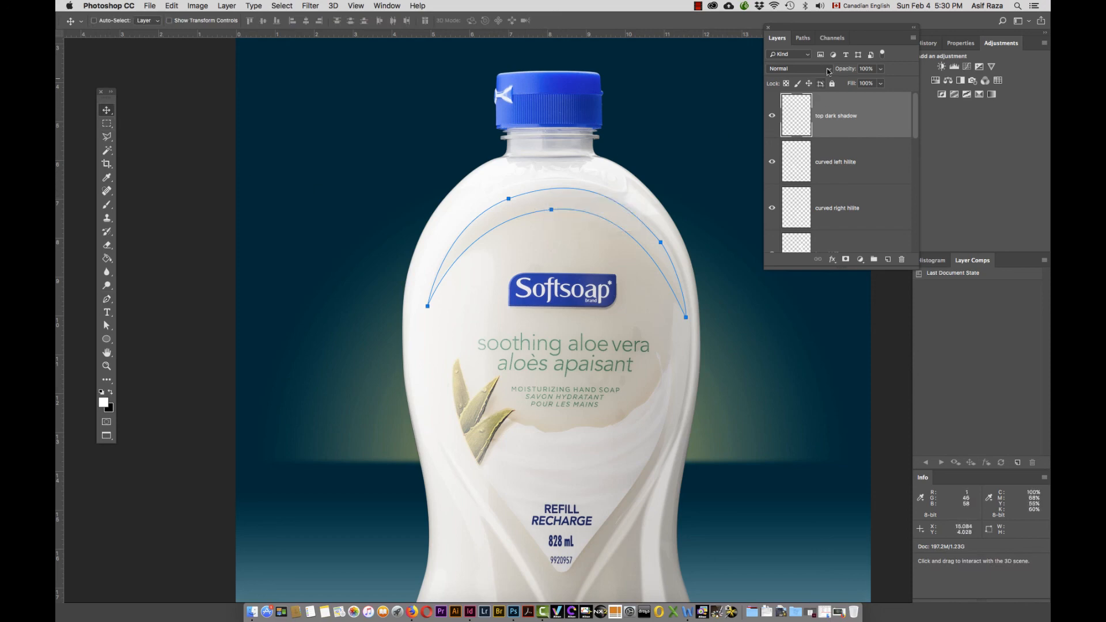
Step: Make a selection from the "to shadow" path with a 10-pixel feather radius, and switch the foreground colour to black
click(802, 38)
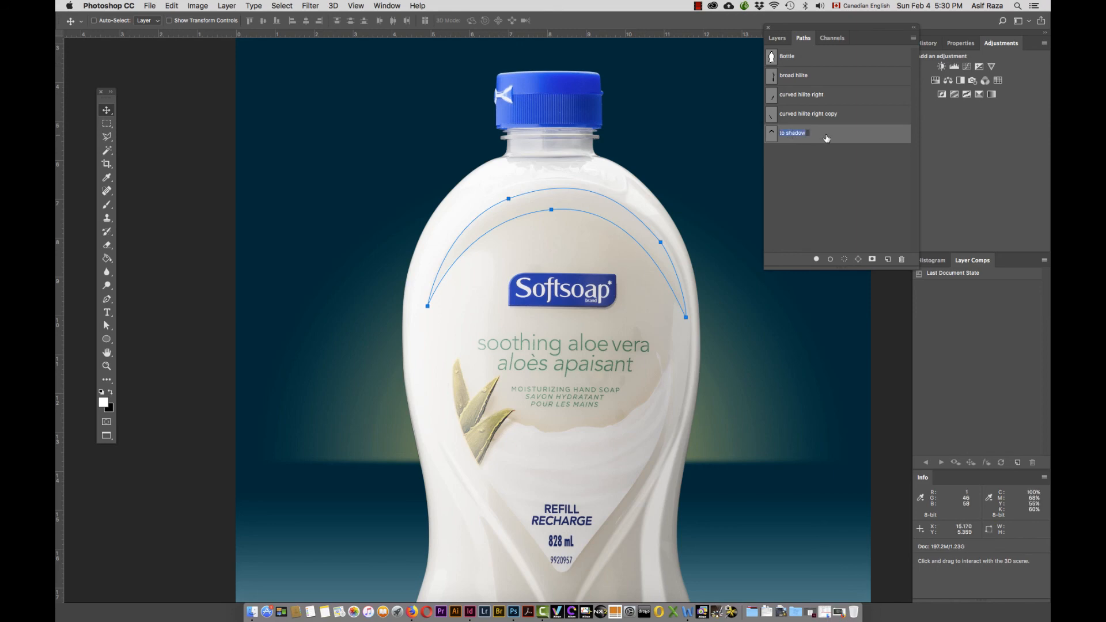
click(913, 38)
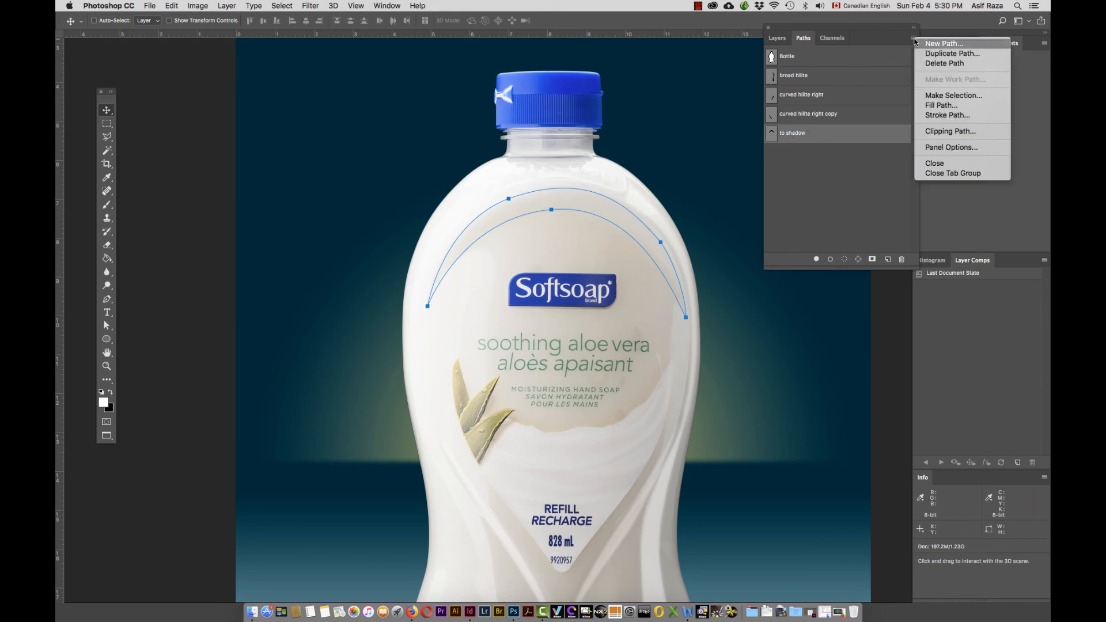
click(944, 97)
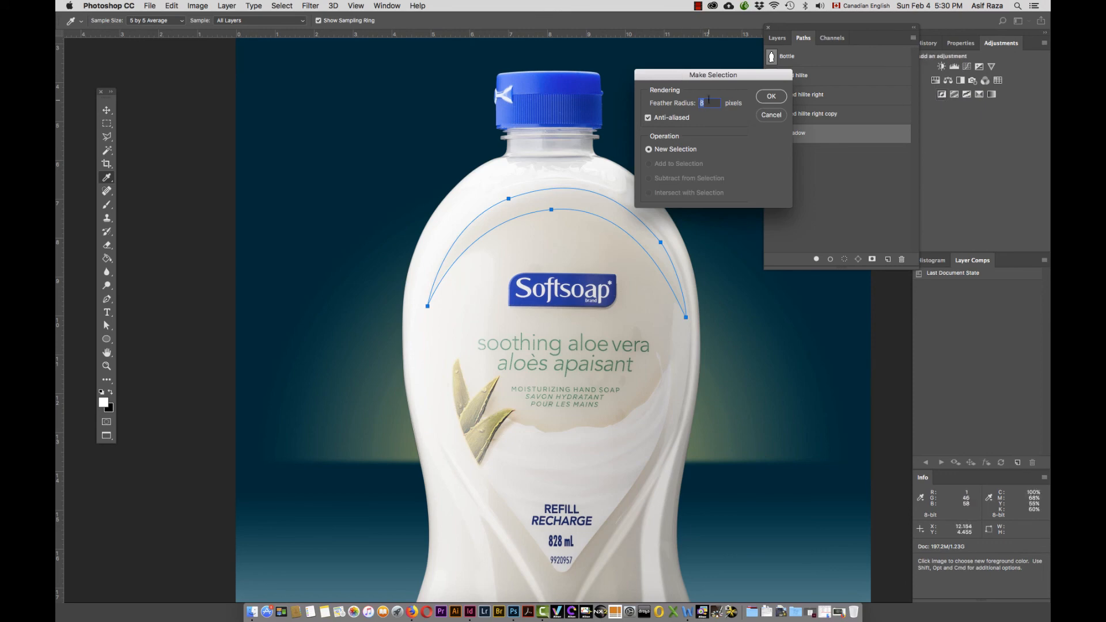
text(10)
key(Return)
key(v)
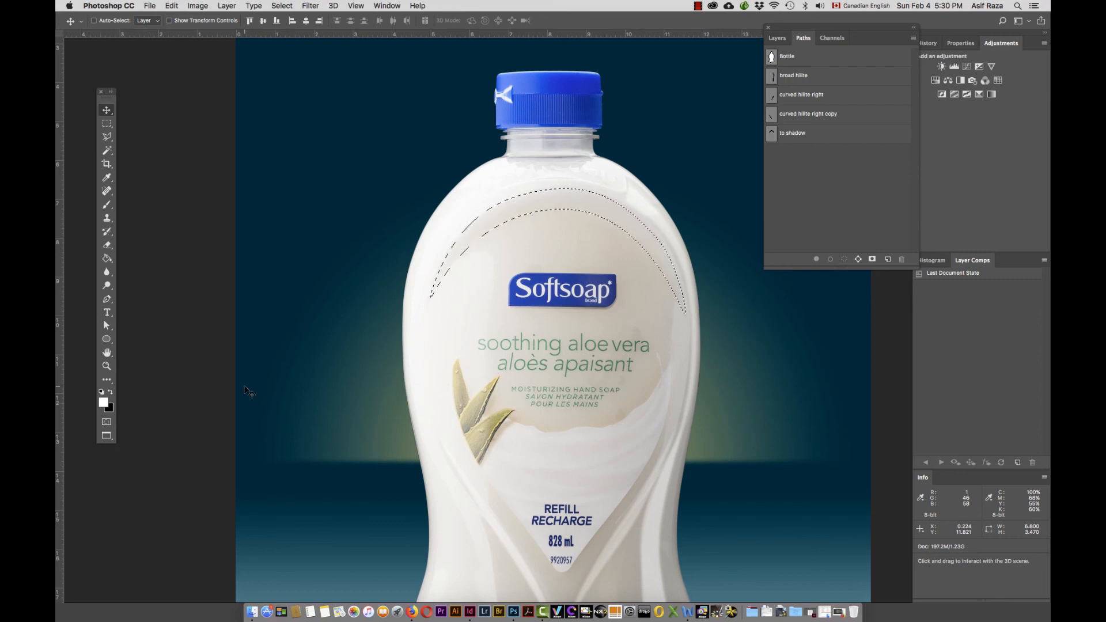
click(111, 394)
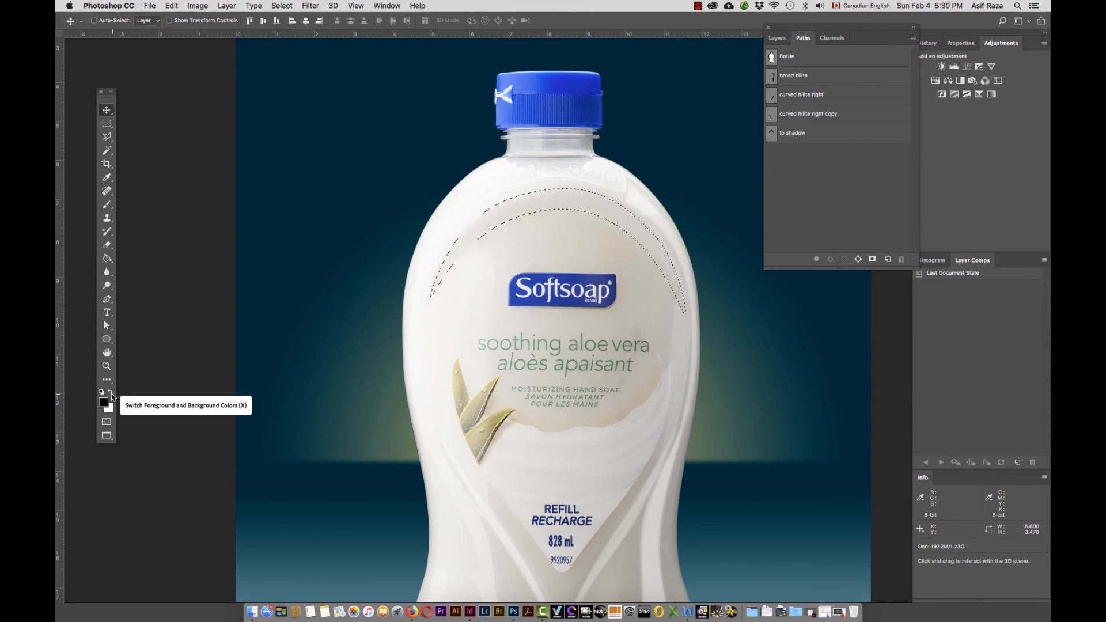
Step: Fill the crescent selection with solid black on the "top dark shadow" layer using the Paint Bucket
click(781, 39)
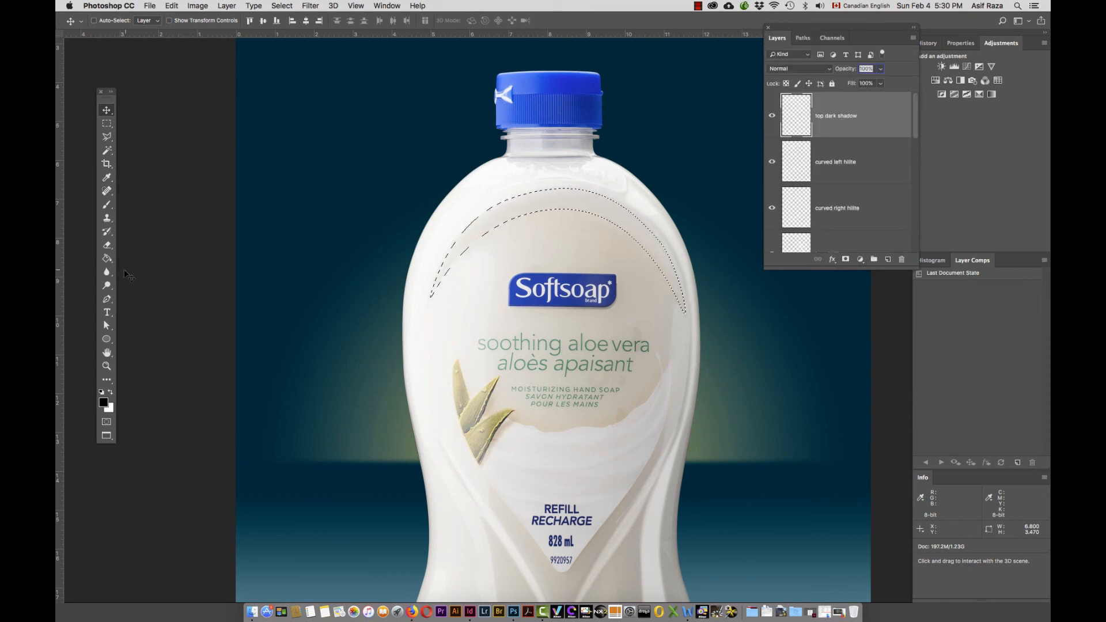
click(106, 258)
click(553, 208)
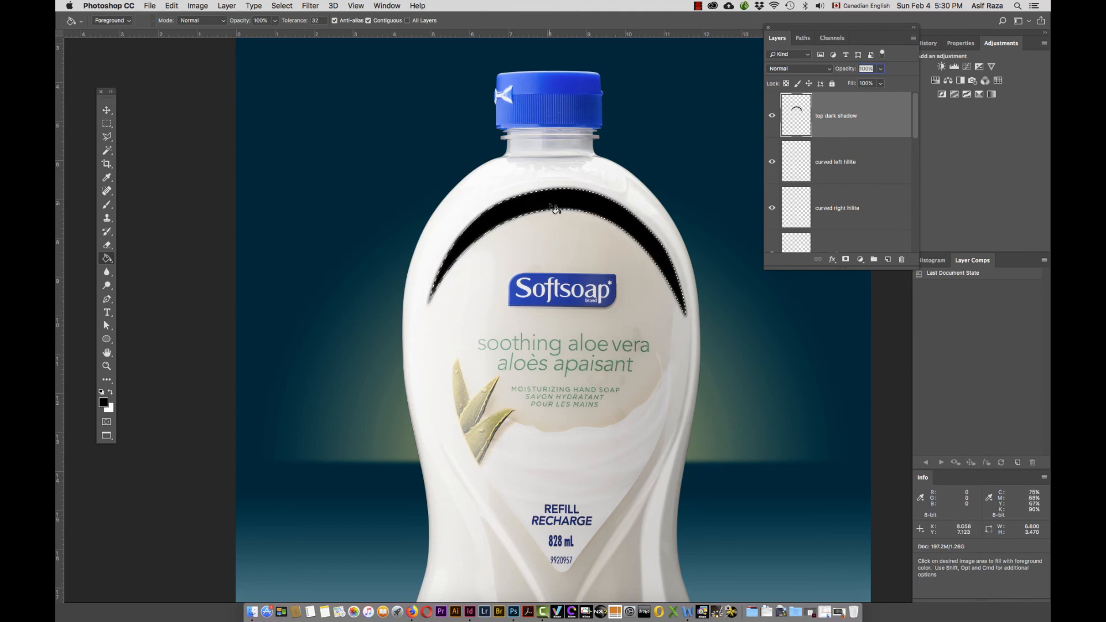
Step: Set the black crescent's layer to Multiply blending with 10% opacity
click(810, 71)
click(797, 98)
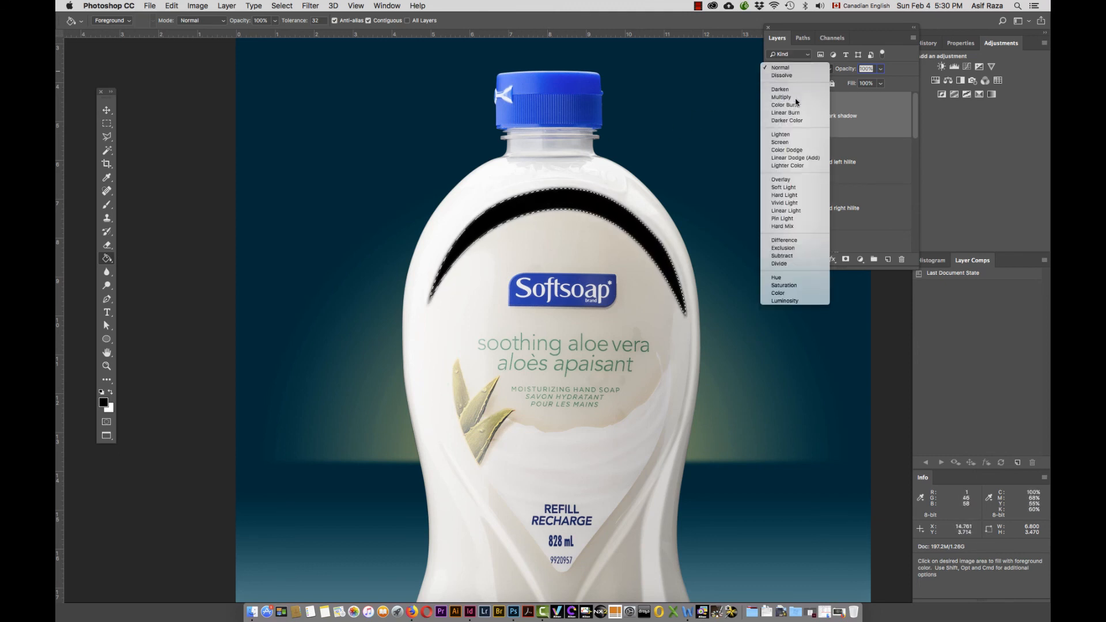
drag(851, 69, 799, 74)
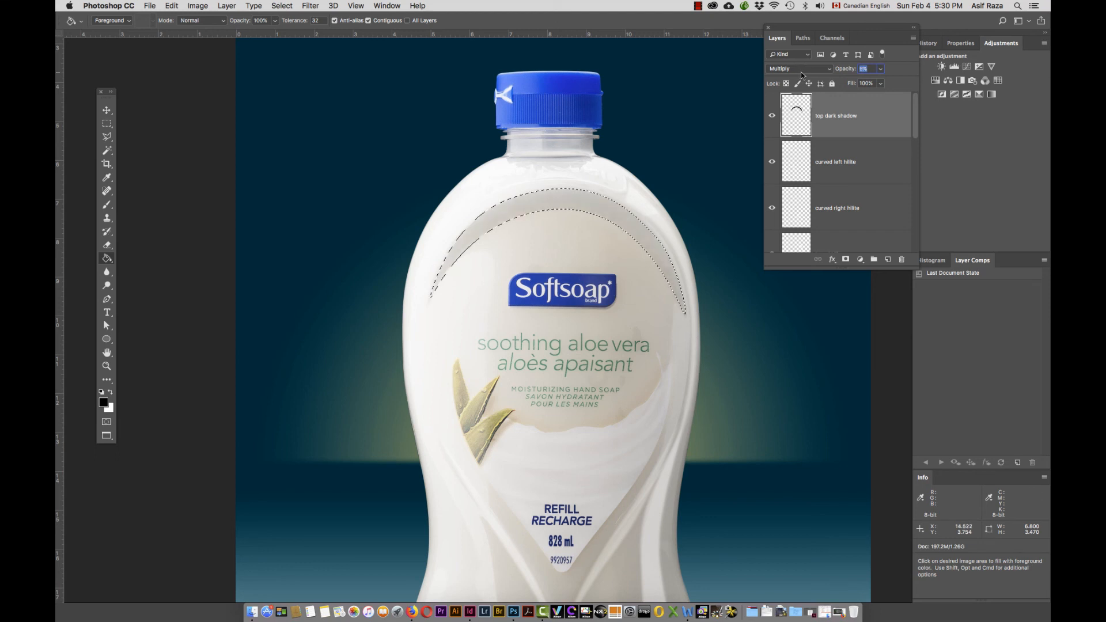
text(10)
key(Return)
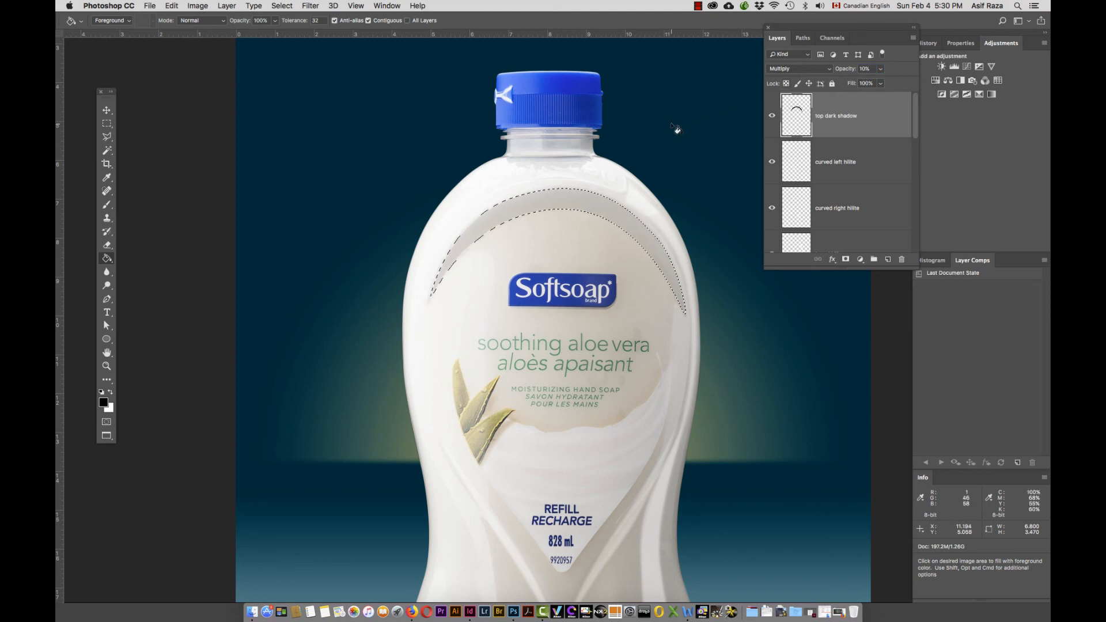
Step: Deselect the crescent, and step back through the deselection, opacity, blending and black fill changes
key(super+d)
key(super+alt+z)
key(super+alt+z)
key(super+alt+z)
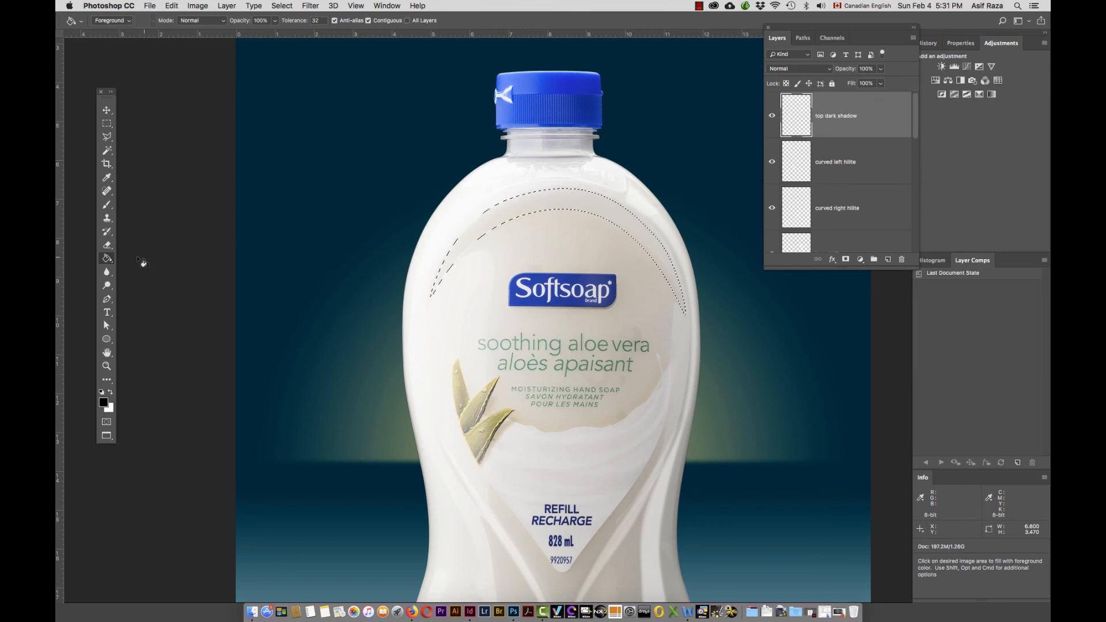
Step: Switch to the Gradient tool and choose the preset that fades from the black foreground colour to transparent
click(105, 259)
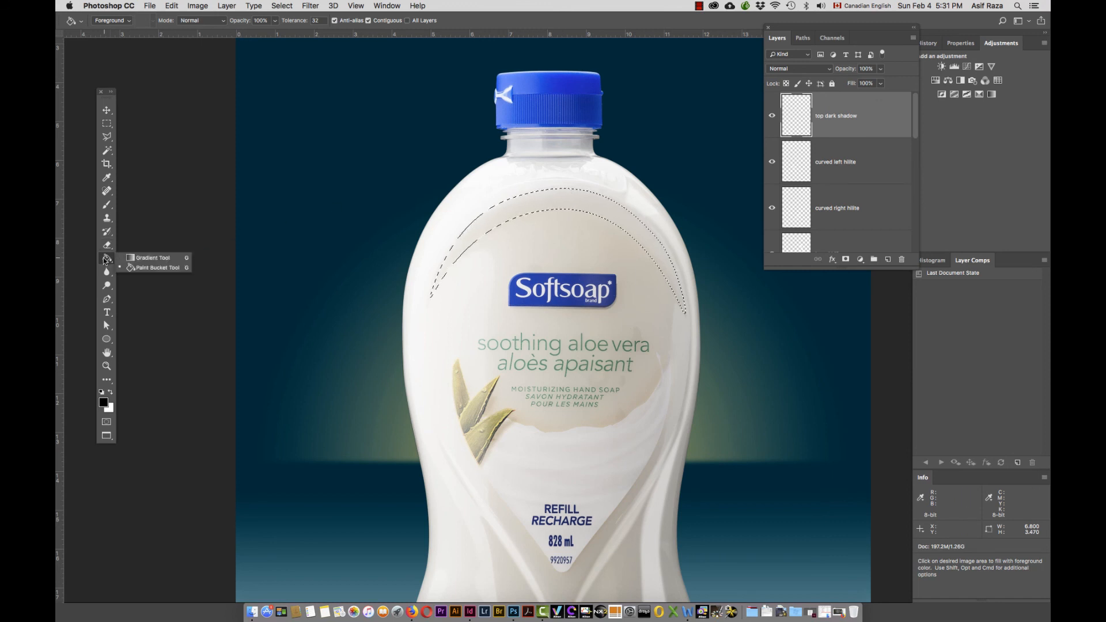
click(151, 258)
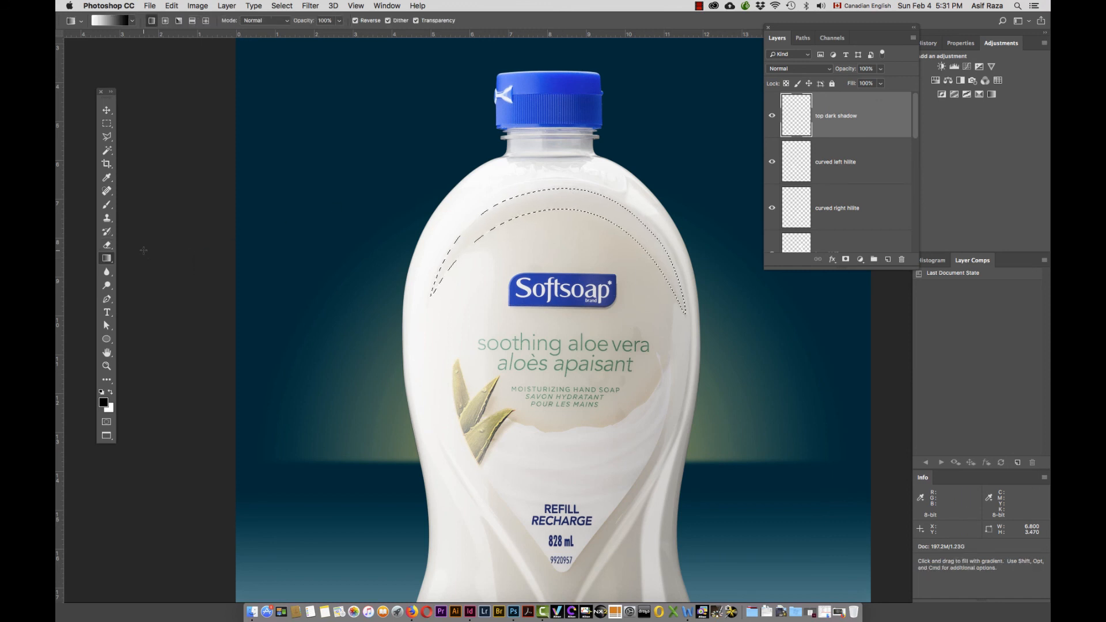
click(133, 22)
click(94, 40)
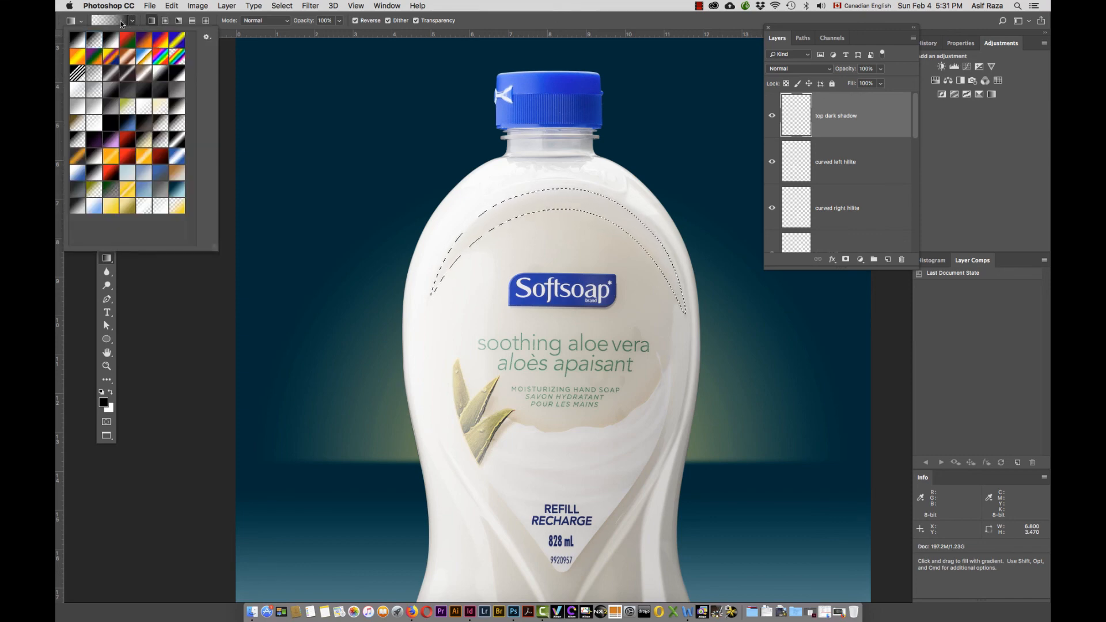
click(120, 23)
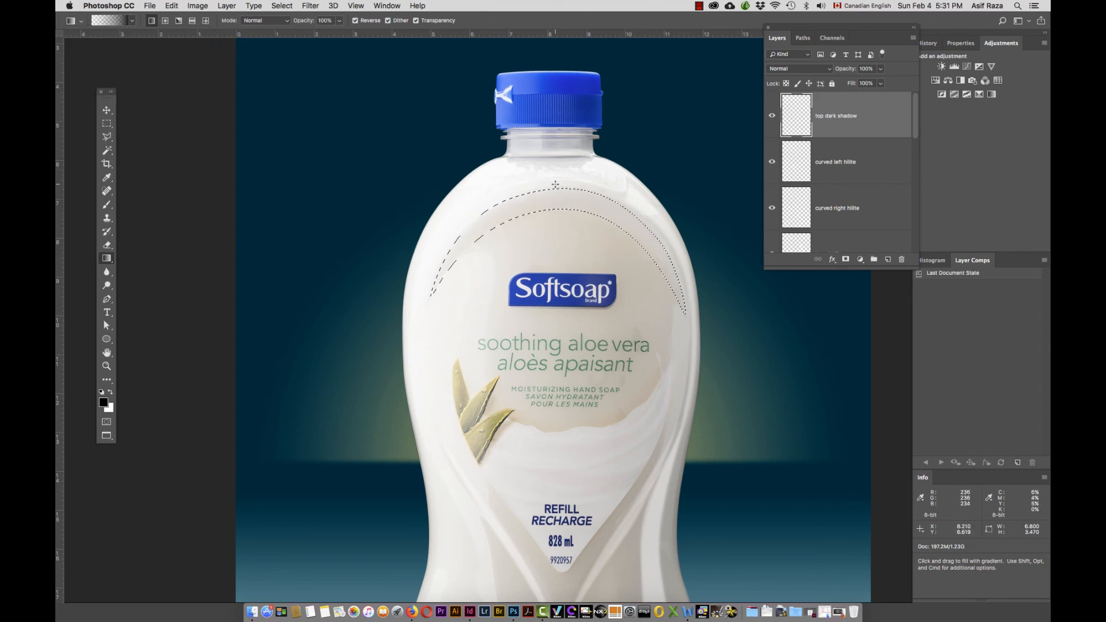
Step: Try a downward and an upward gradient across the middle of the crescent selection, undoing each one
drag(554, 184, 557, 250)
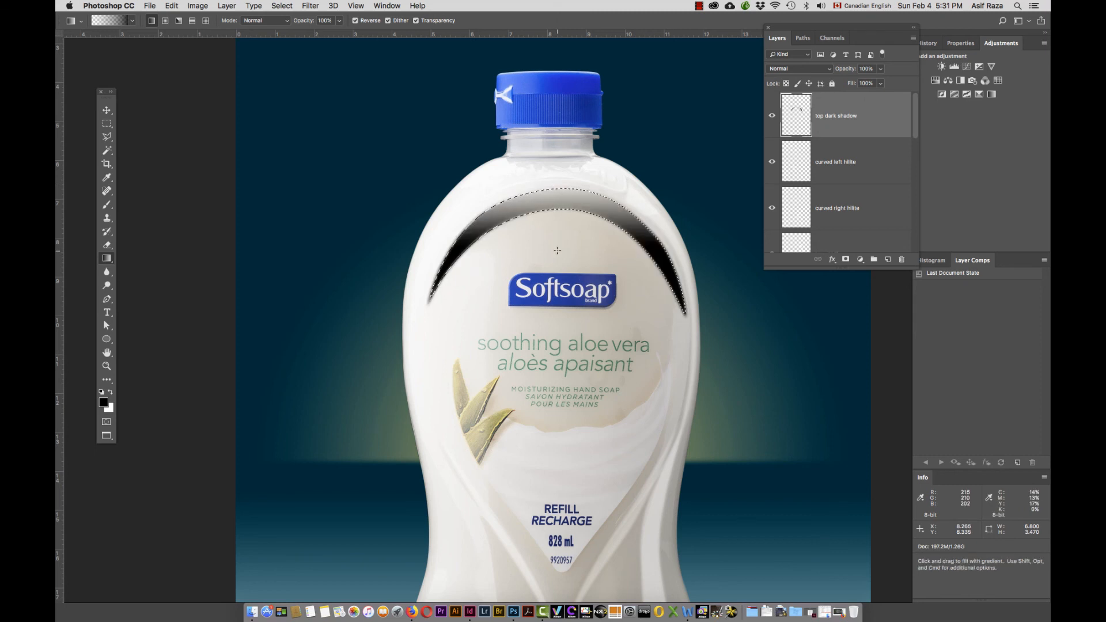
key(super+z)
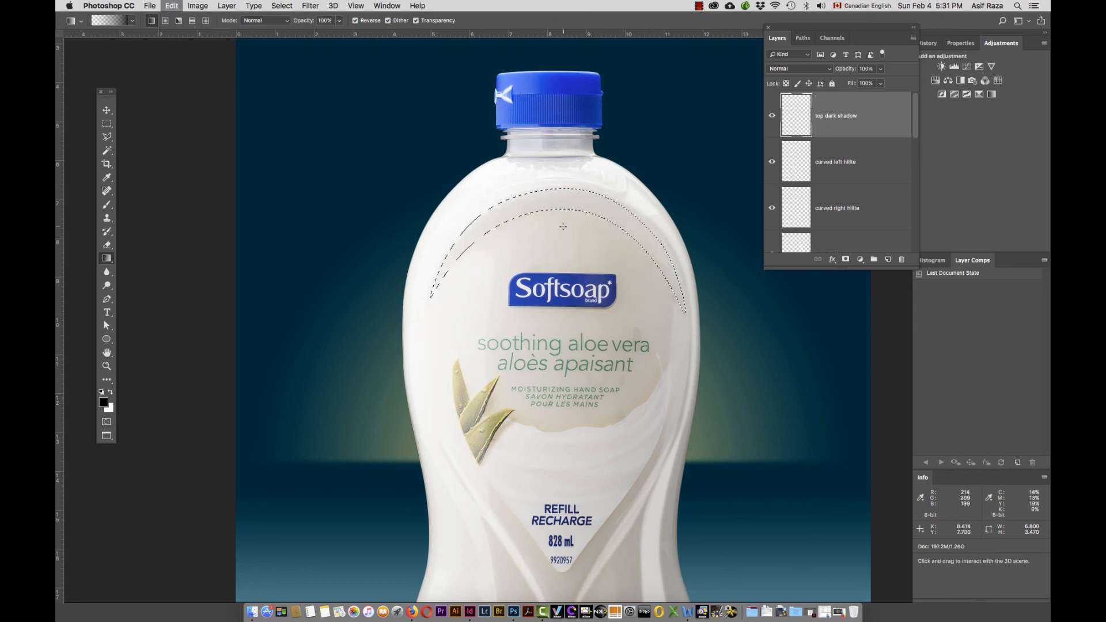
drag(556, 237, 557, 188)
key(super+z)
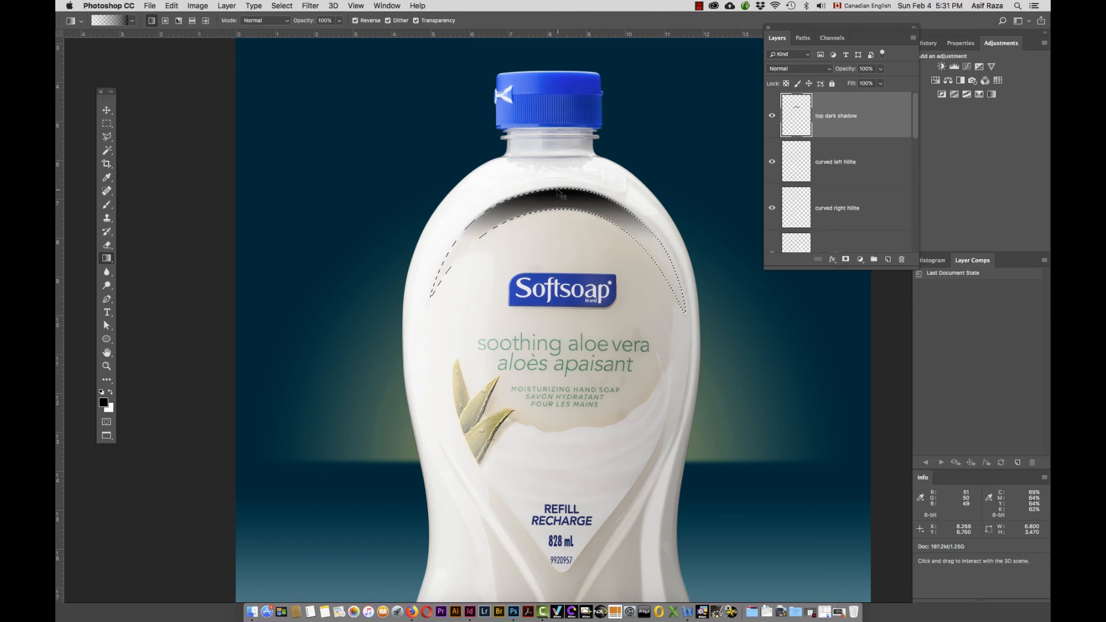
Step: Apply a vertical black-to-transparent gradient from just above the Softsoap logo up past the crescent's upper edge, and deselect
drag(557, 266, 557, 231)
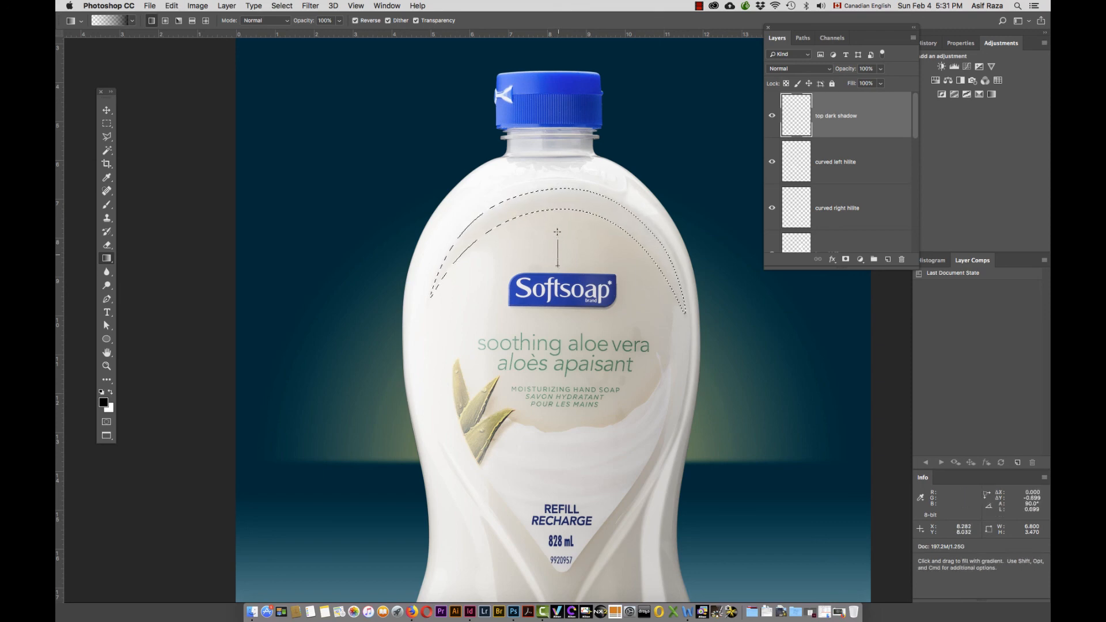
drag(556, 179, 555, 180)
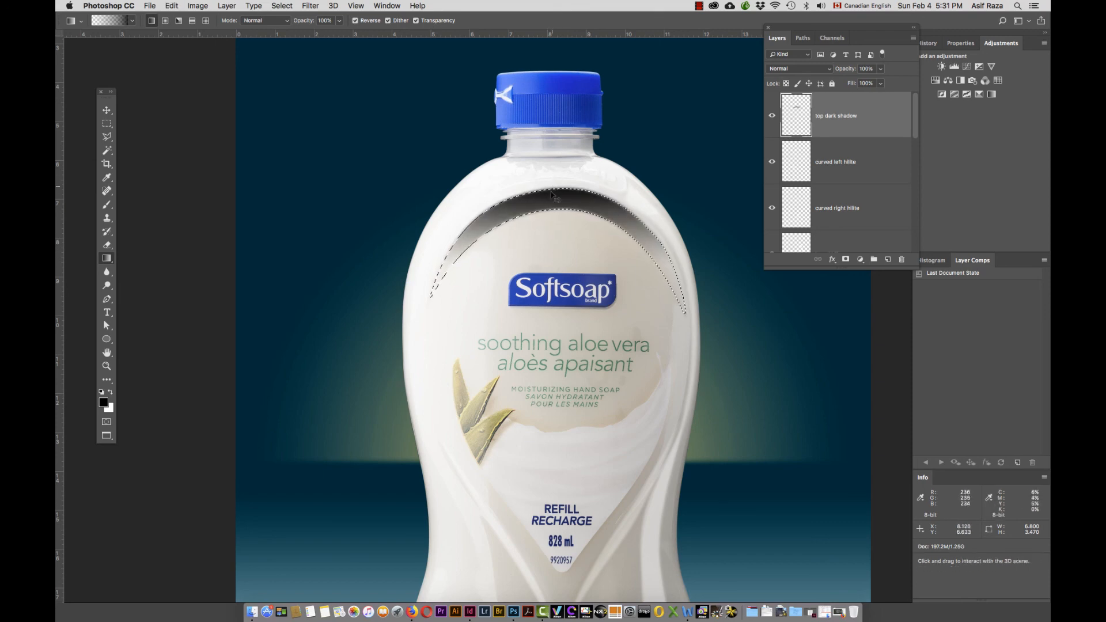
key(super+d)
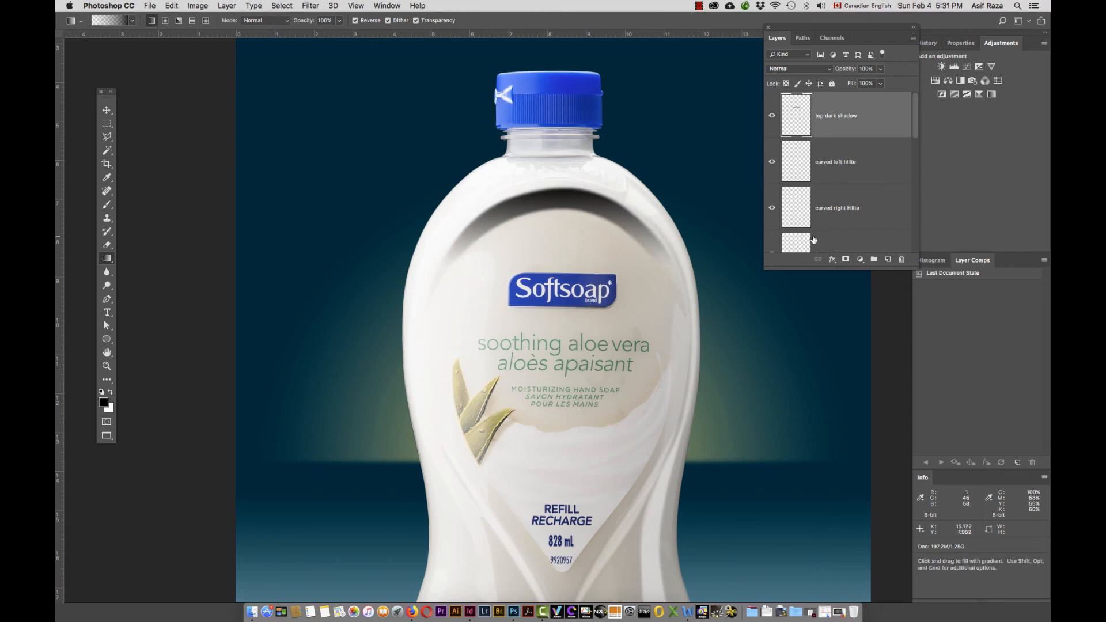
Step: Set the "top dark shadow" layer to Multiply blending and lower its opacity to 7%
click(804, 68)
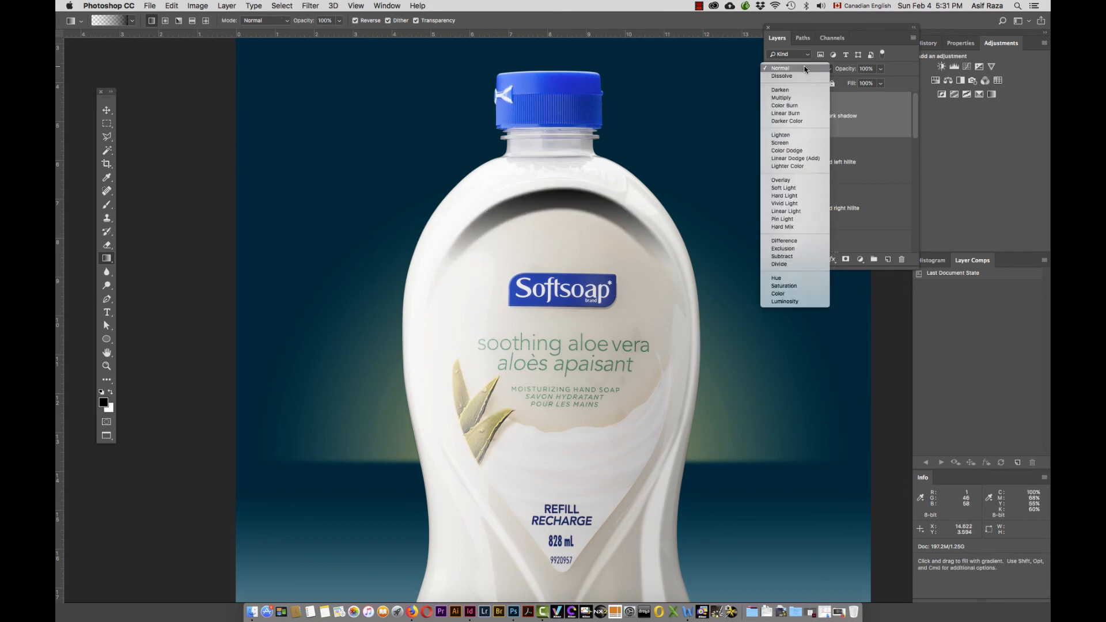
click(784, 98)
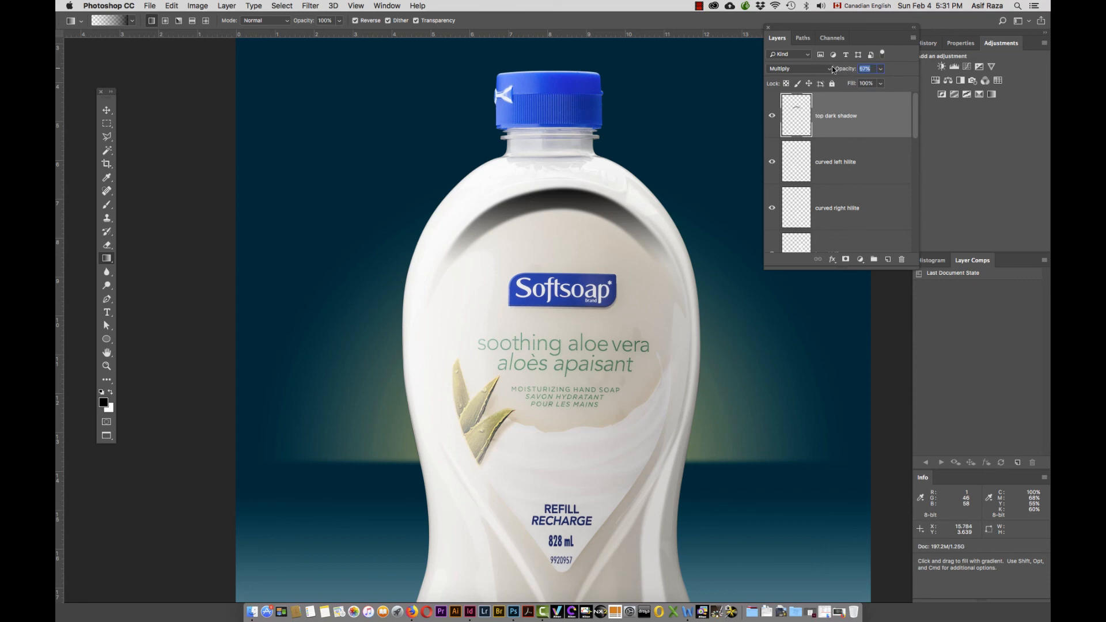
drag(832, 70, 844, 70)
click(846, 72)
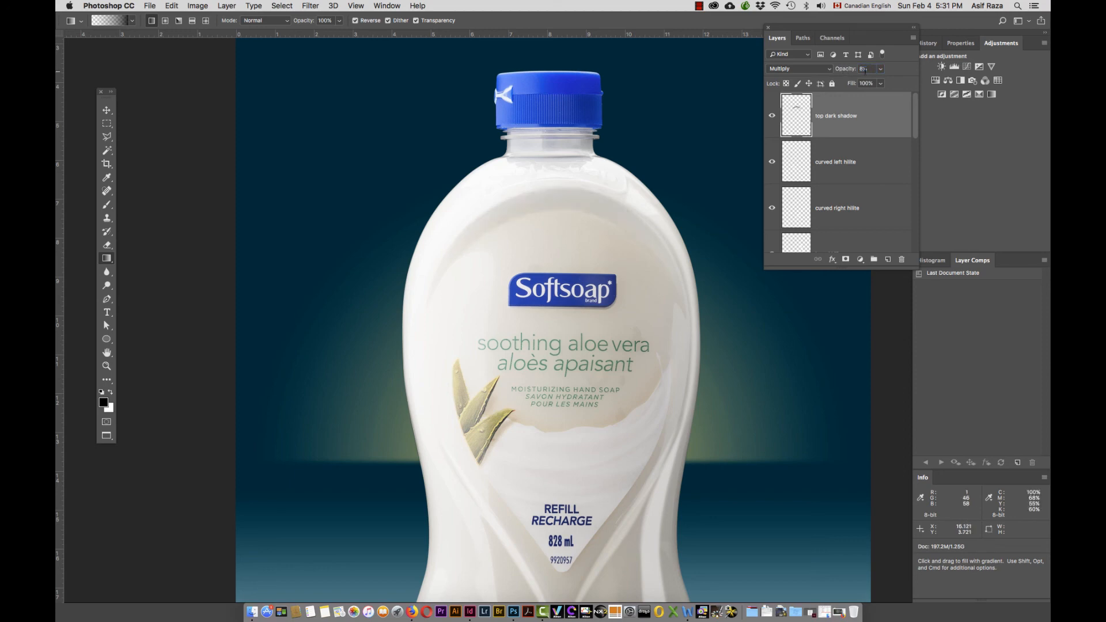
click(773, 117)
click(773, 117)
drag(845, 70, 844, 69)
Step: Compare the bottle with the "top dark shadow" layer hidden and shown, and check the whole composition
click(772, 117)
click(772, 117)
click(773, 117)
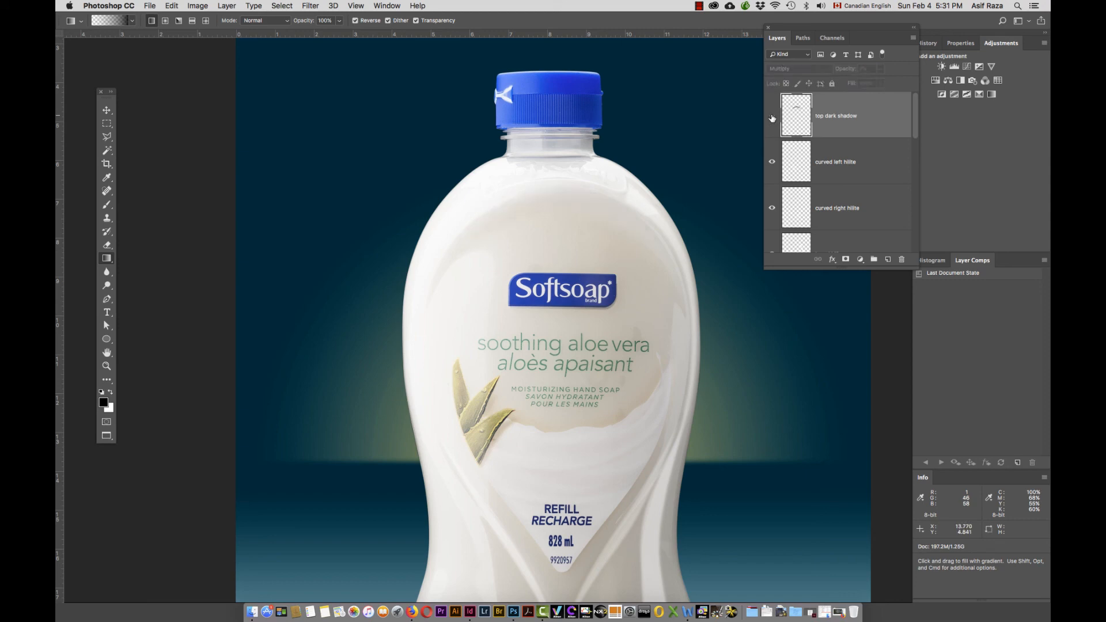
click(773, 116)
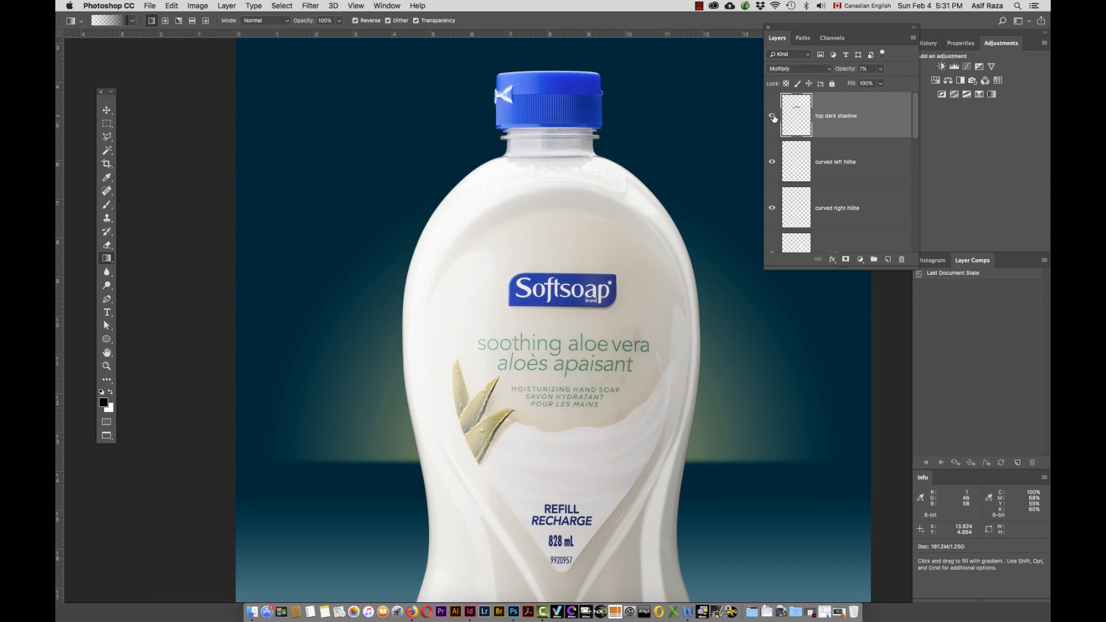
key(super+0)
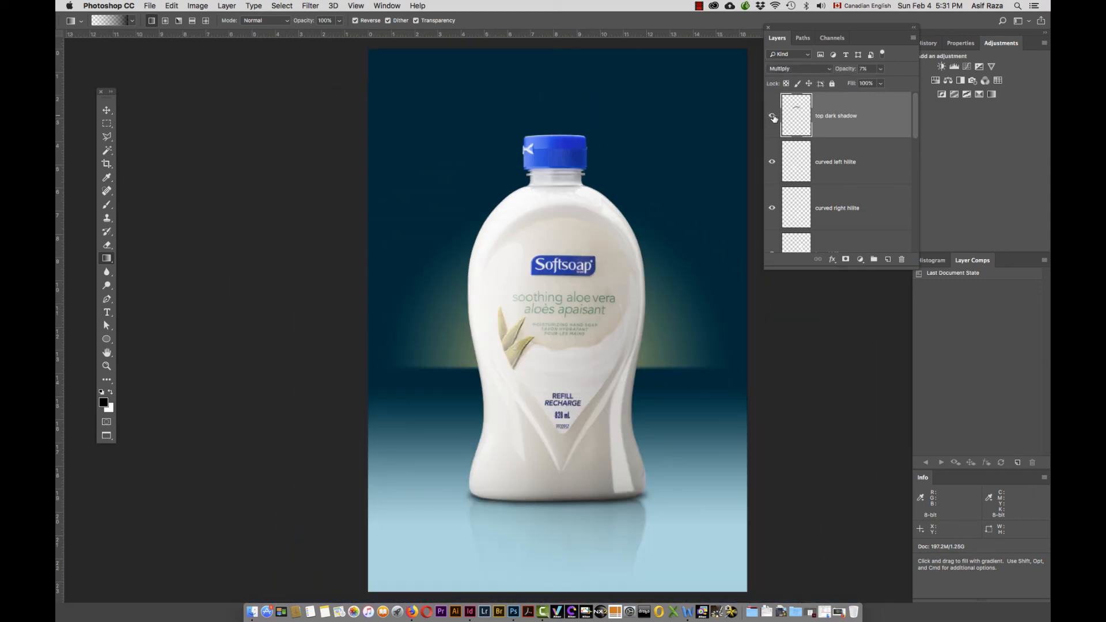